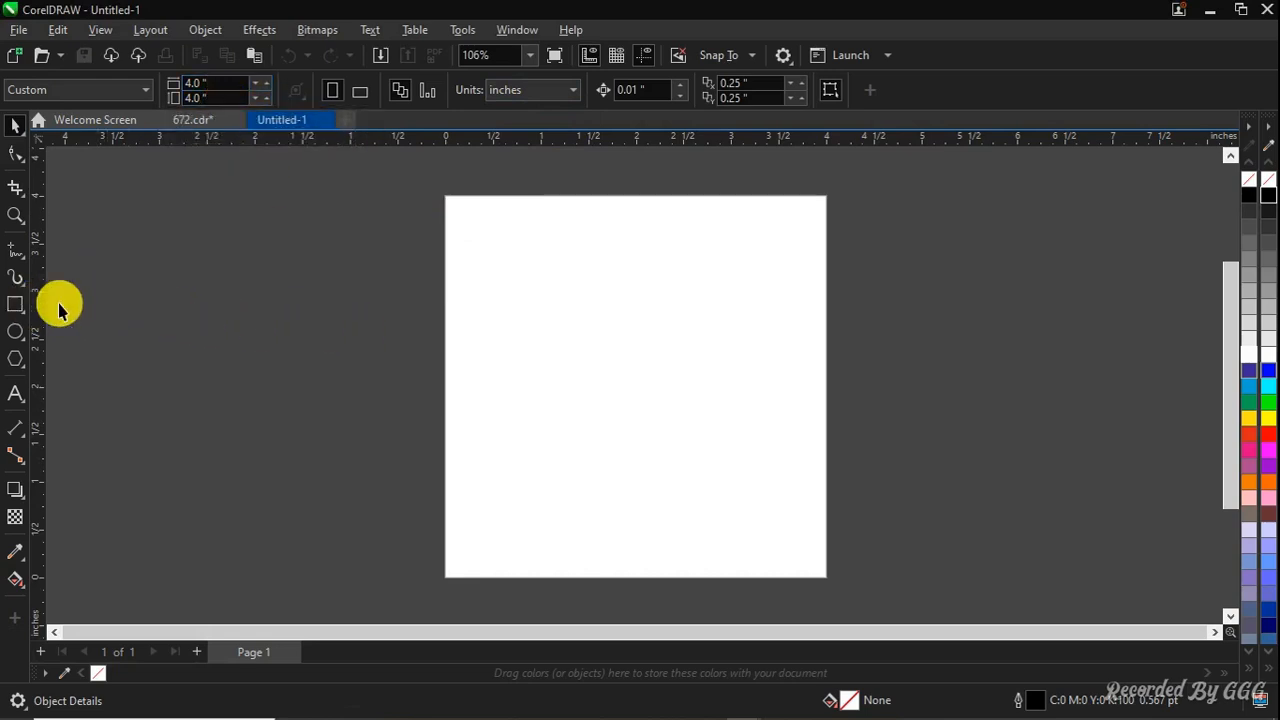
Create a page-sized 4 by 4 inch rectangle with a white fill and no outline, and fit the page in view
double_click(22, 306)
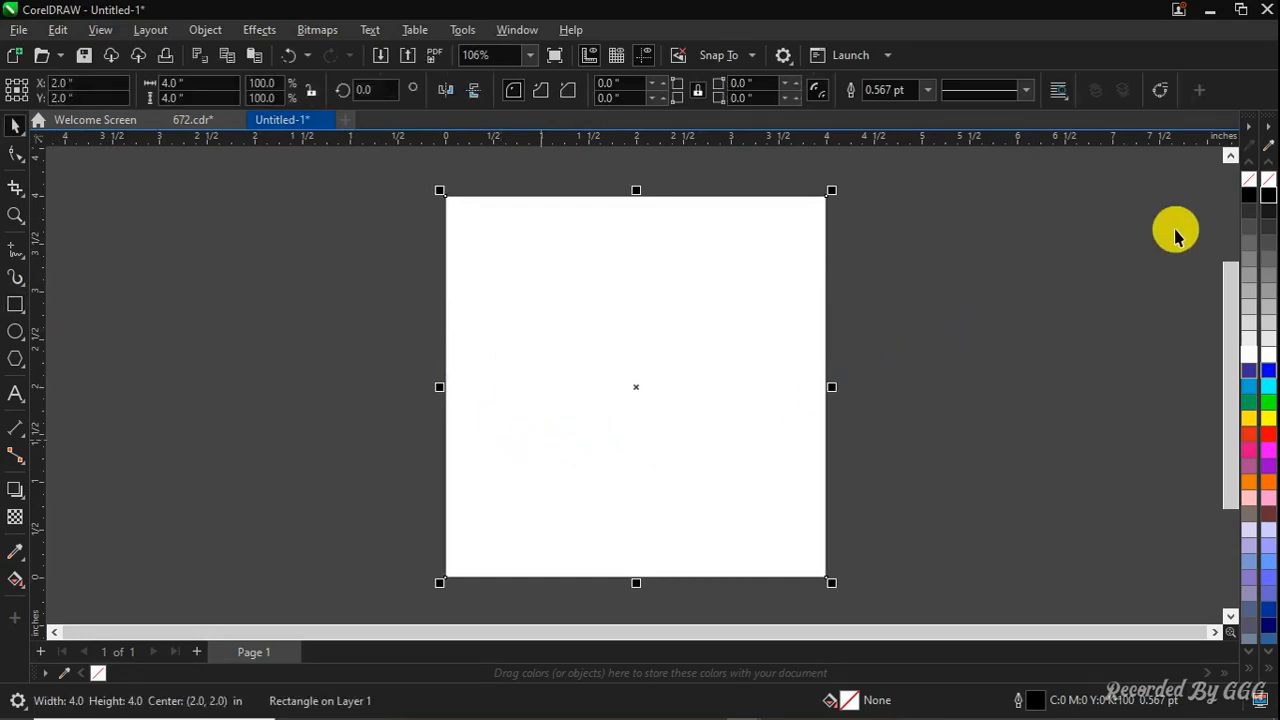
right_click(1266, 183)
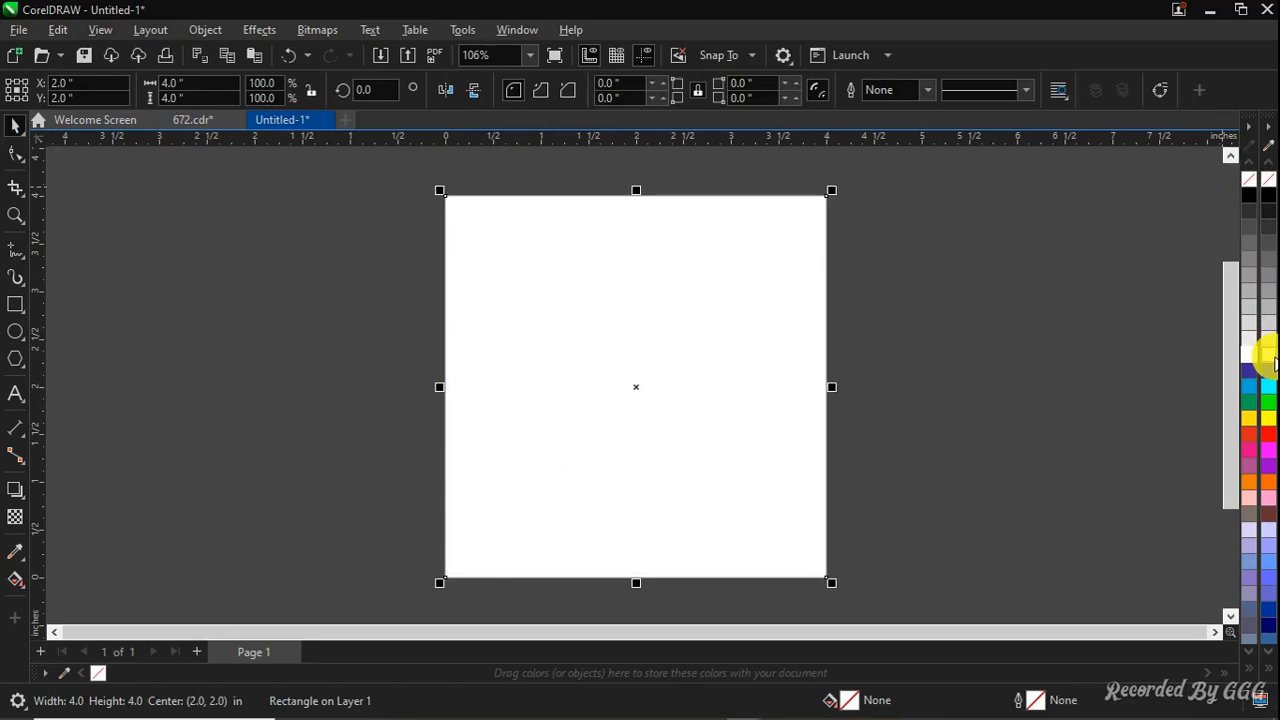
click(1268, 356)
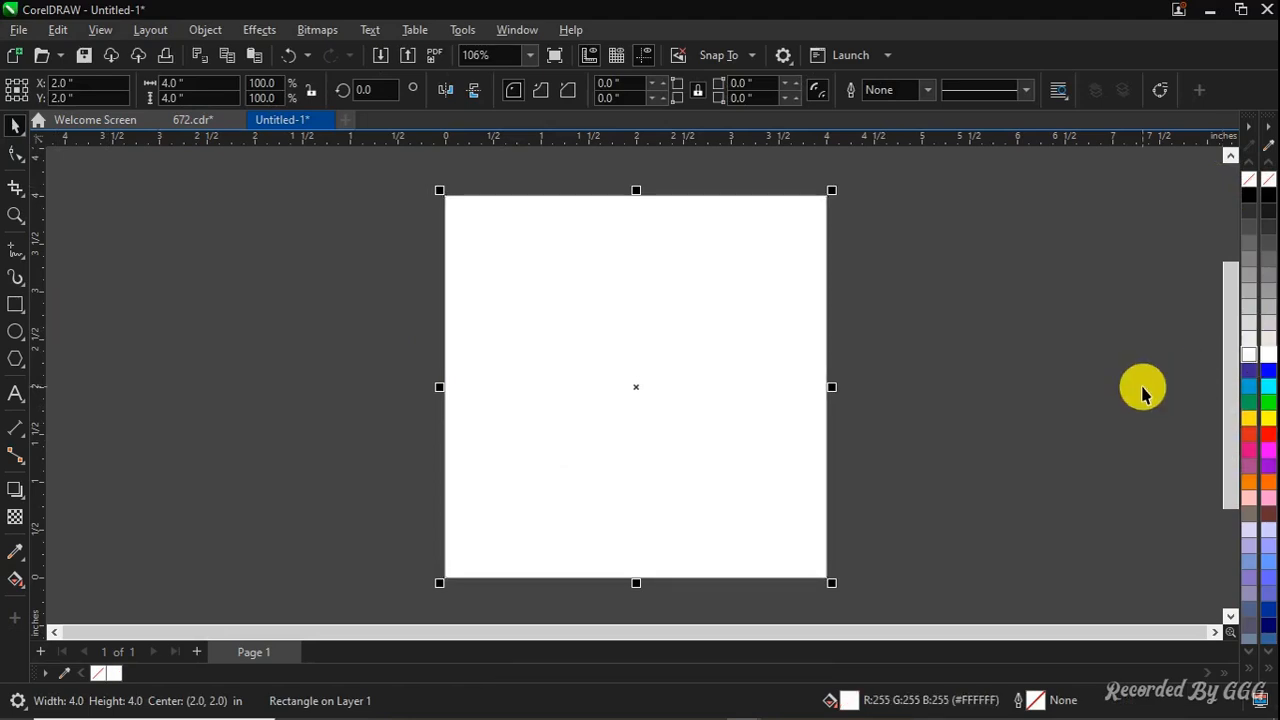
key(shift+F4)
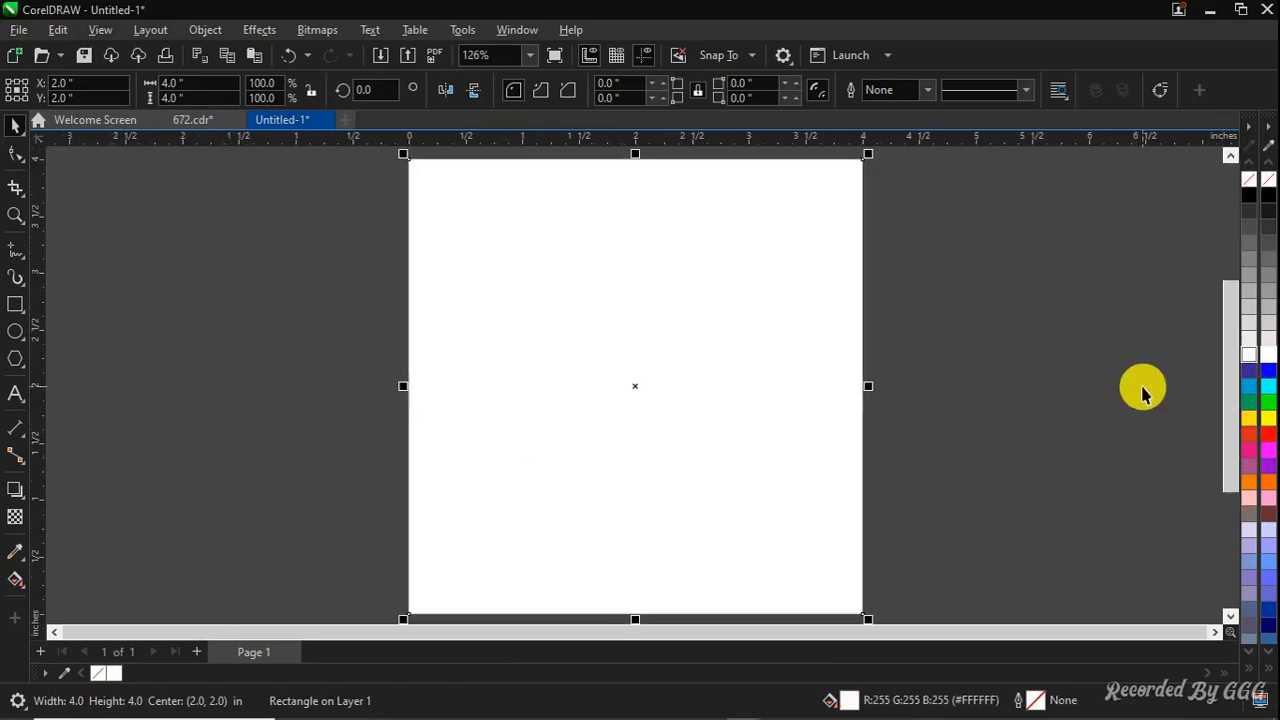
click(1142, 393)
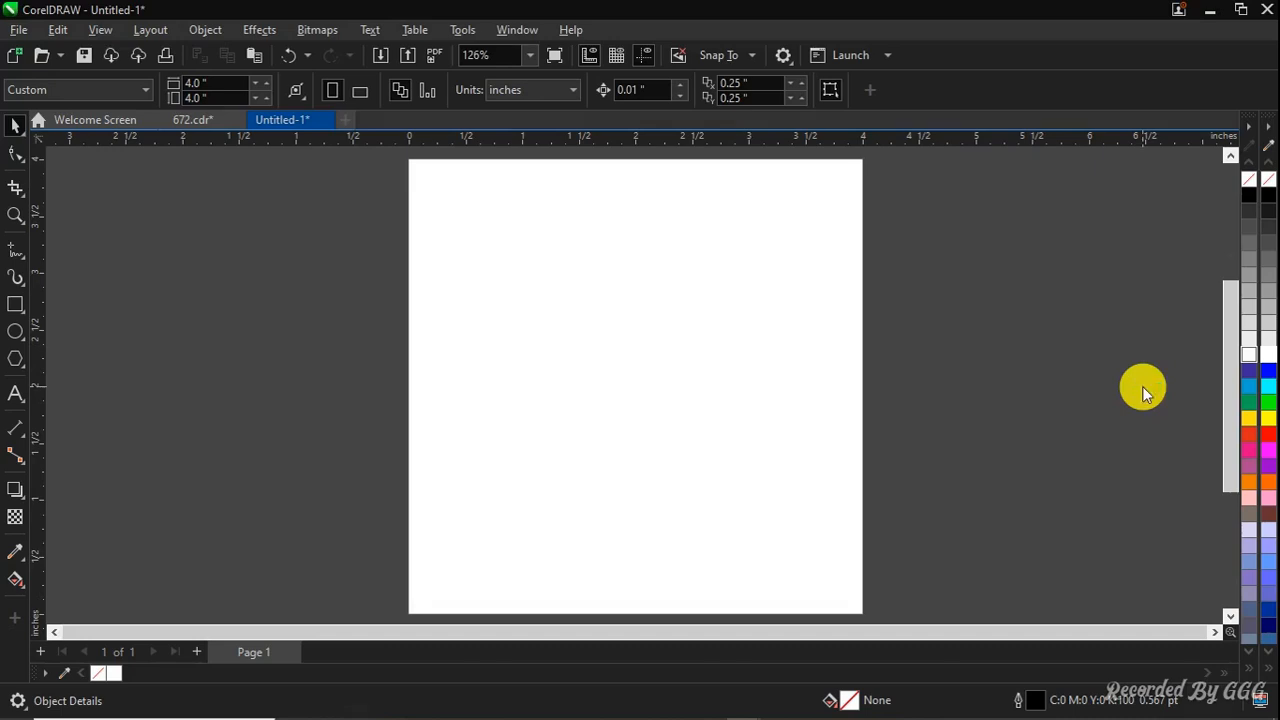
Import all files from the RESOURCES FOR AGN IGNITE DESIGN folder inside TUTORIAL DESIGN RESOURCES
key(ctrl+i)
scroll(388, 420, down, 5)
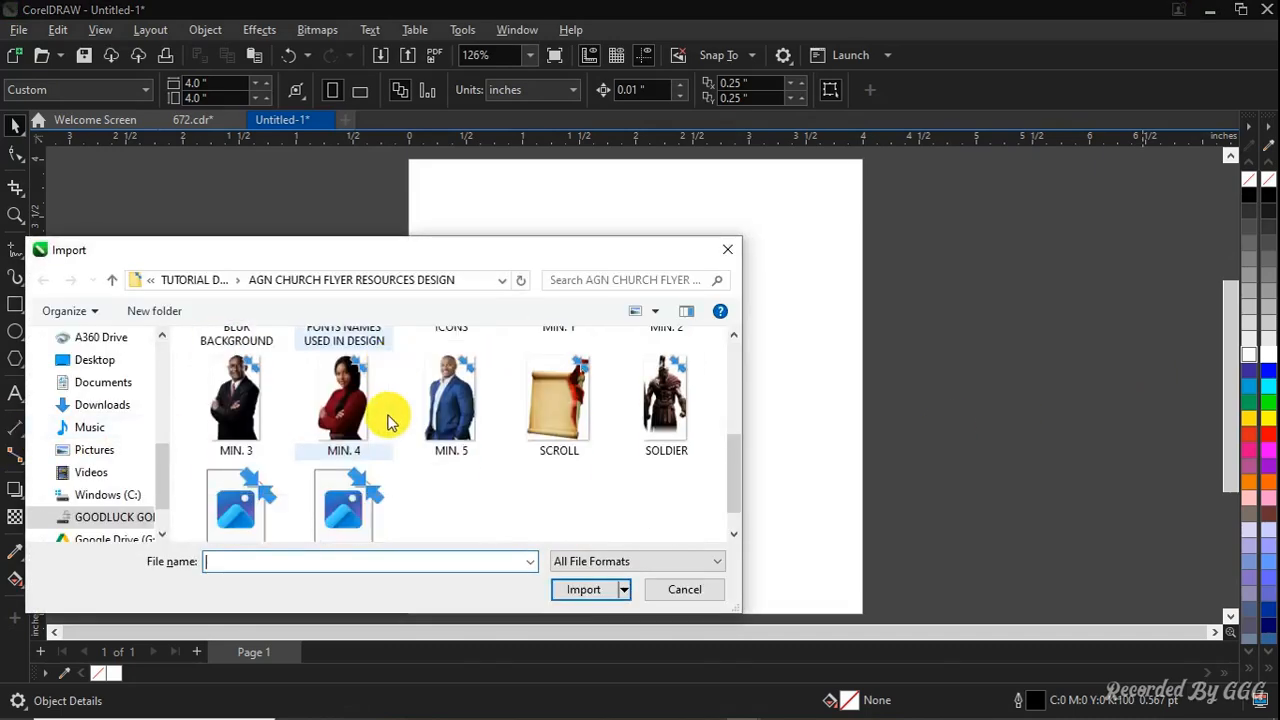
scroll(385, 418, up, 5)
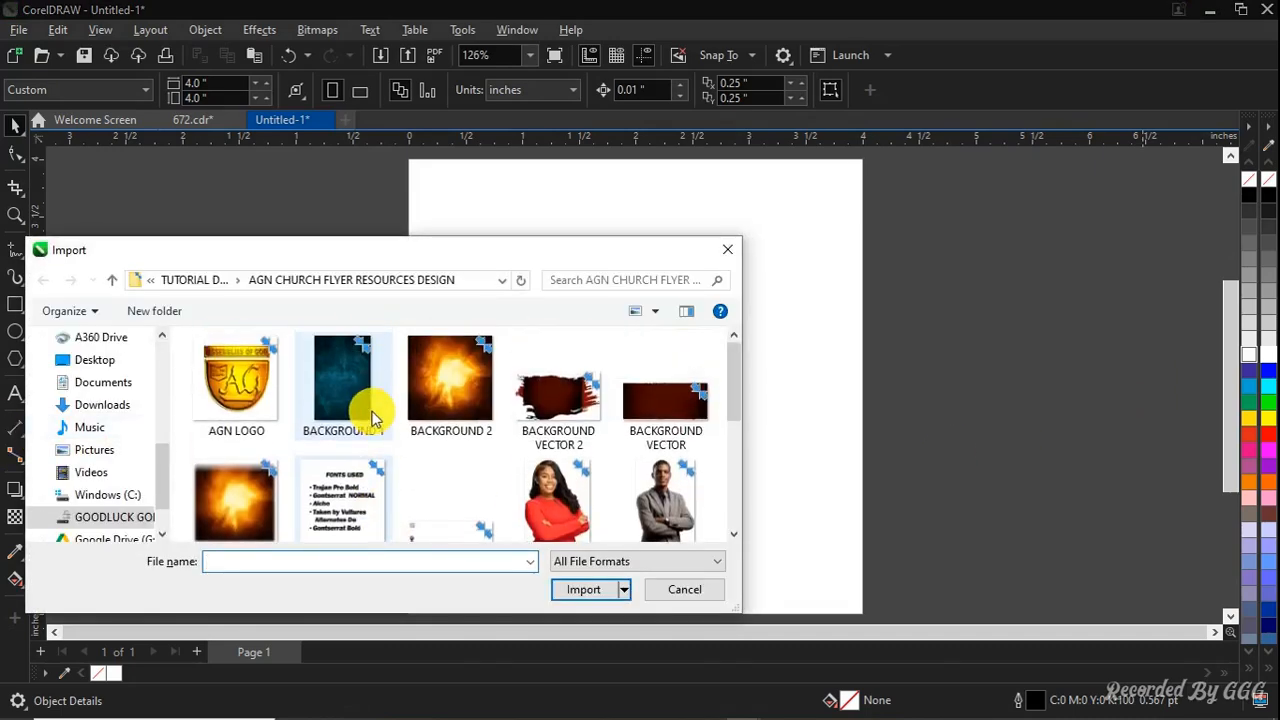
click(213, 284)
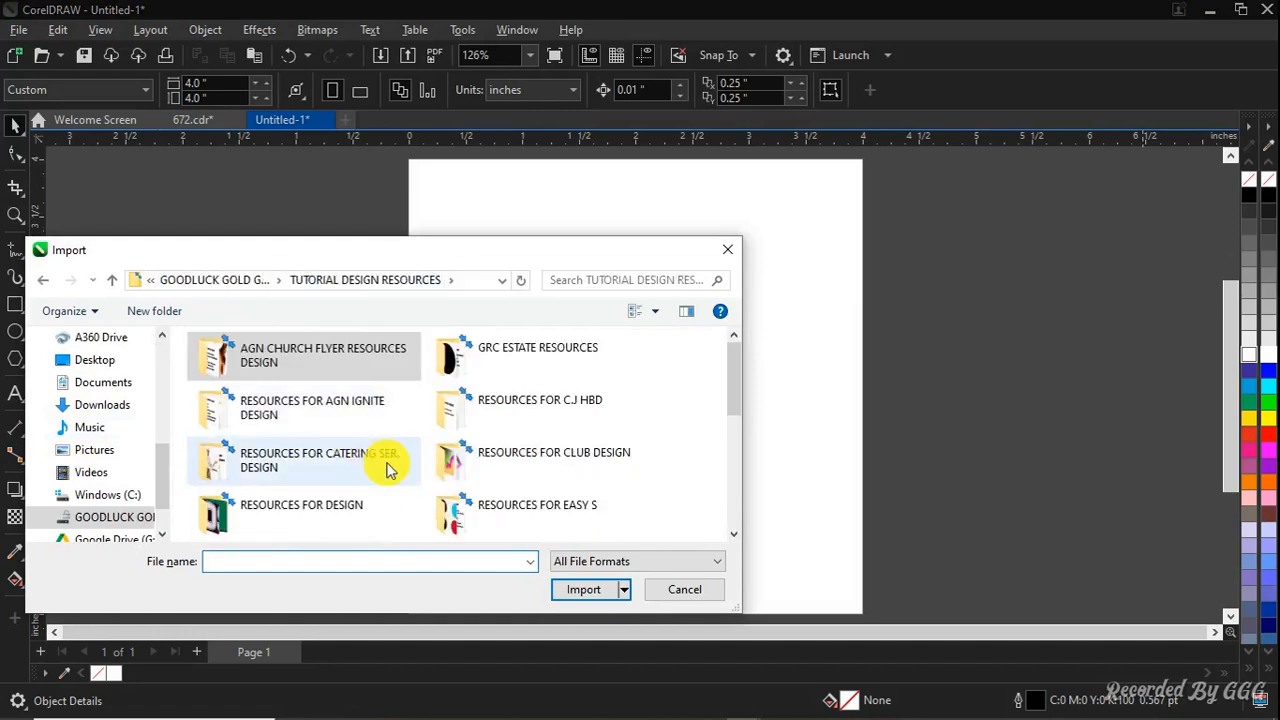
click(385, 402)
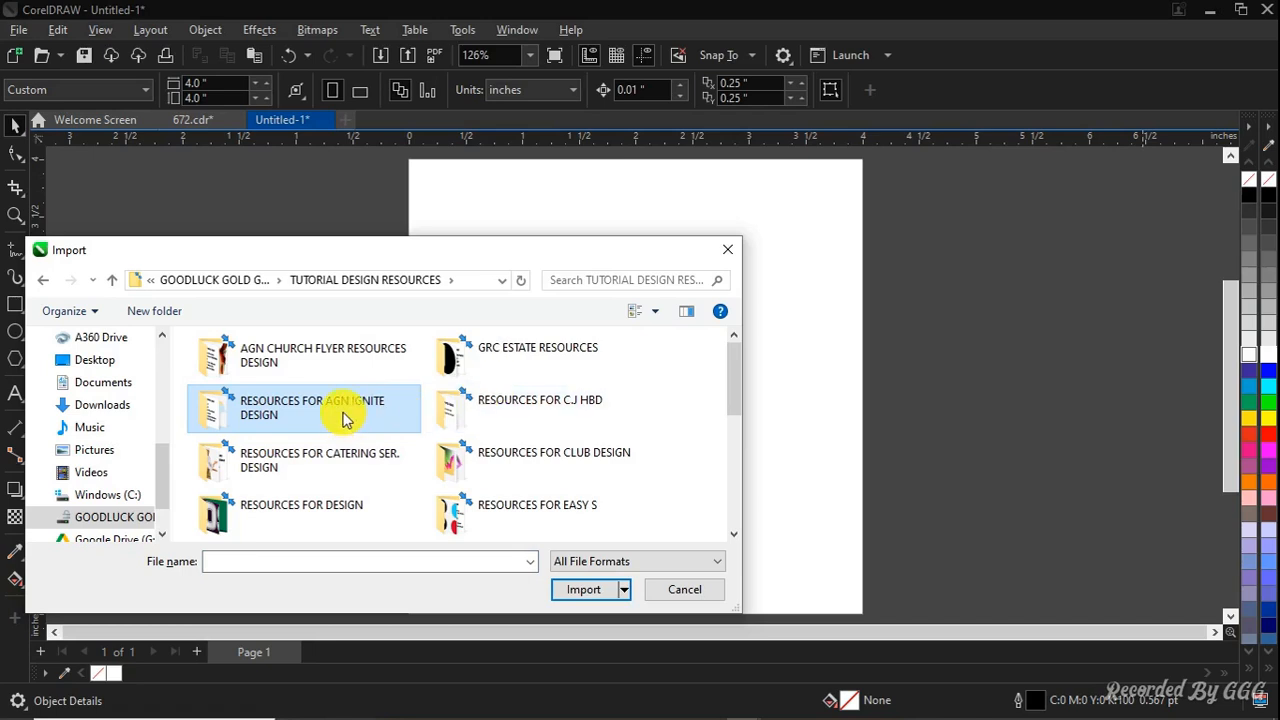
double_click(342, 410)
scroll(414, 451, down, 3)
scroll(456, 457, up, 3)
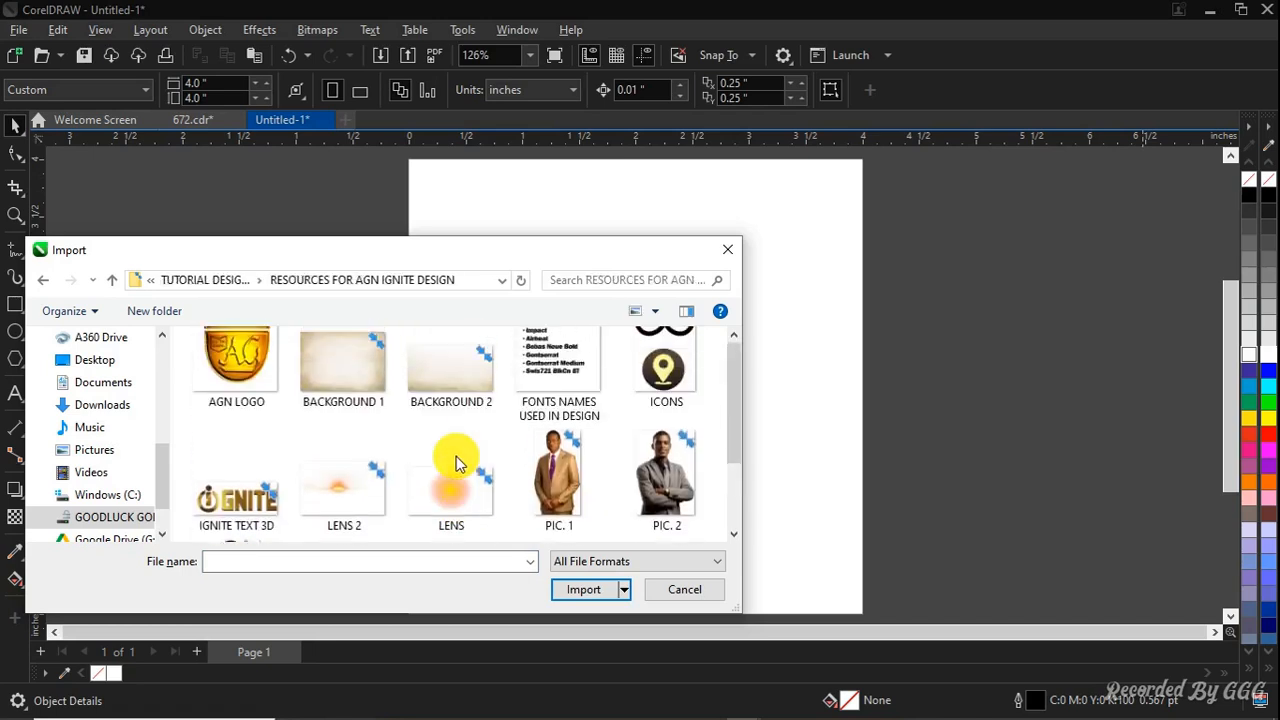
key(ctrl+a)
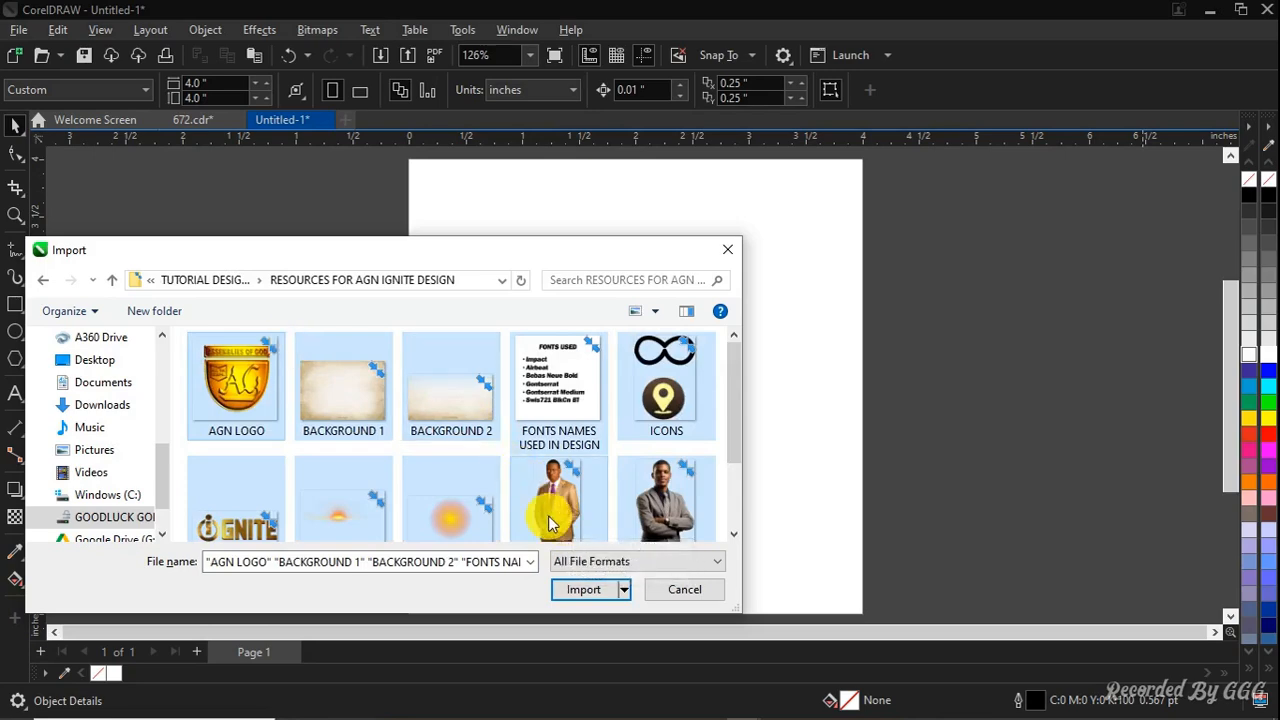
click(576, 589)
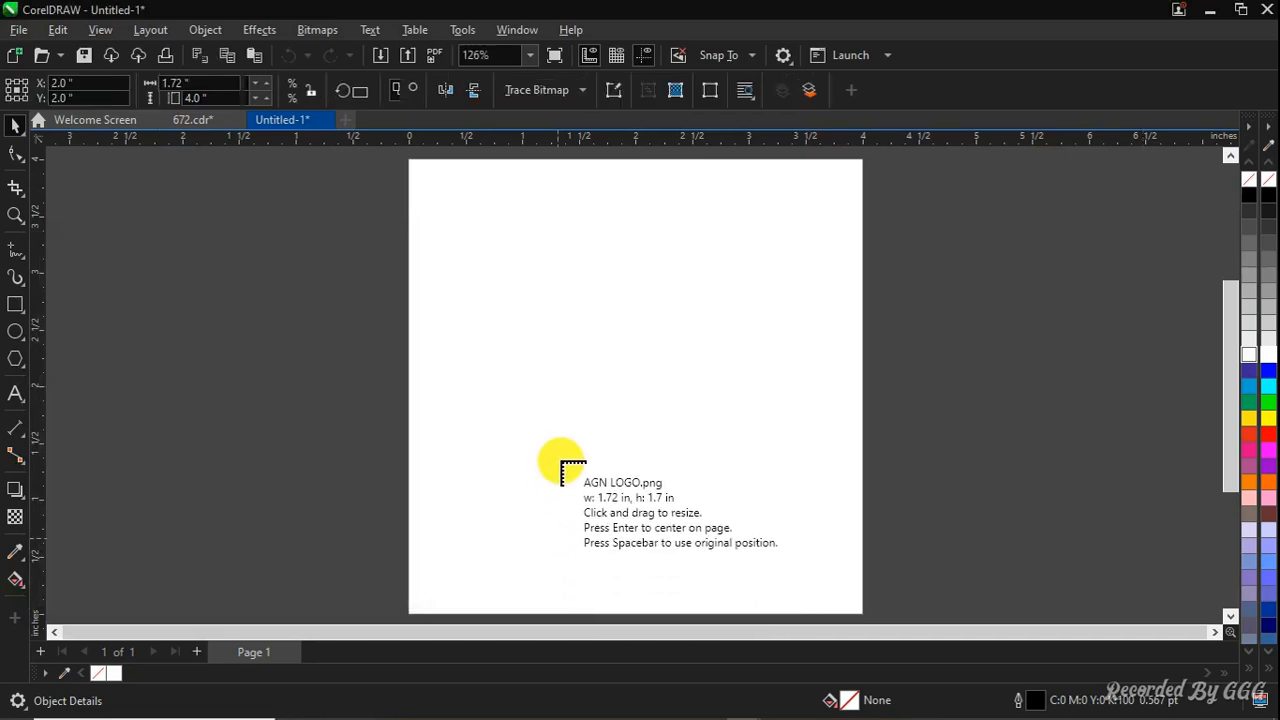
Place AGN LOGO and BACKGROUND 2 at their original sizes overlapping the page's left side, and BACKGROUND 1 to the right of the page
scroll(301, 285, down, 1)
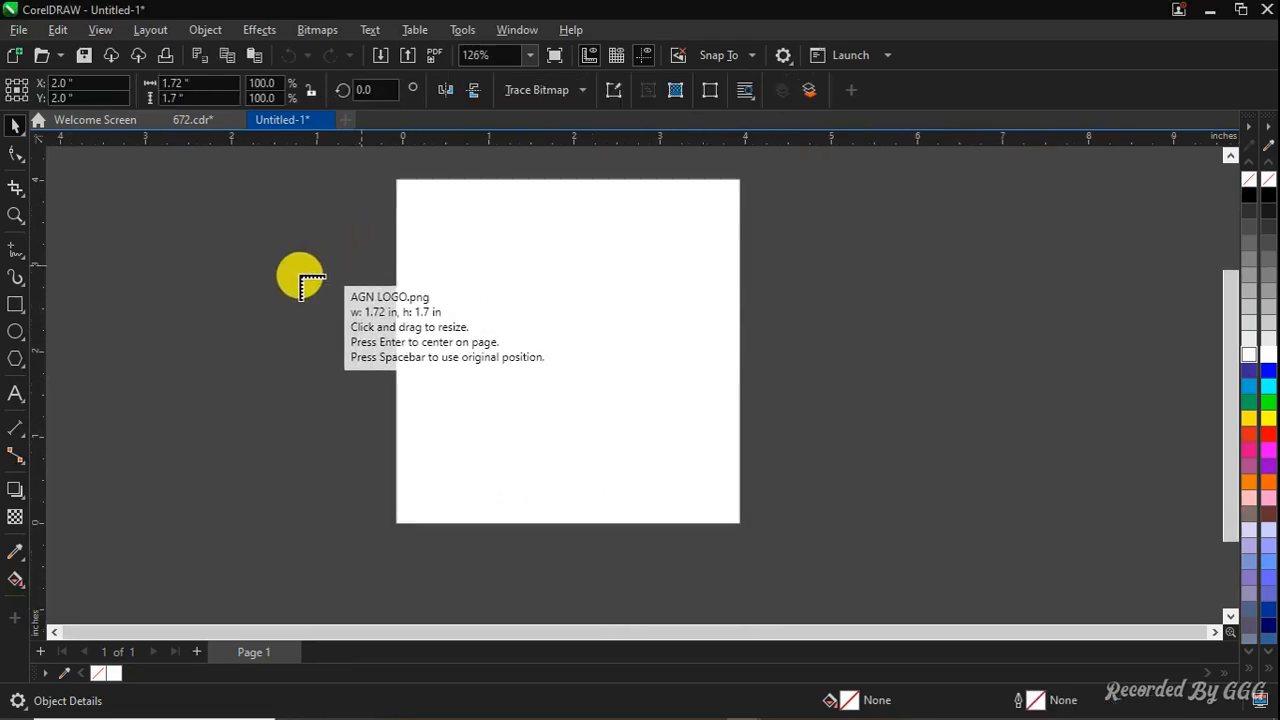
click(319, 265)
scroll(440, 320, down, 1)
click(690, 253)
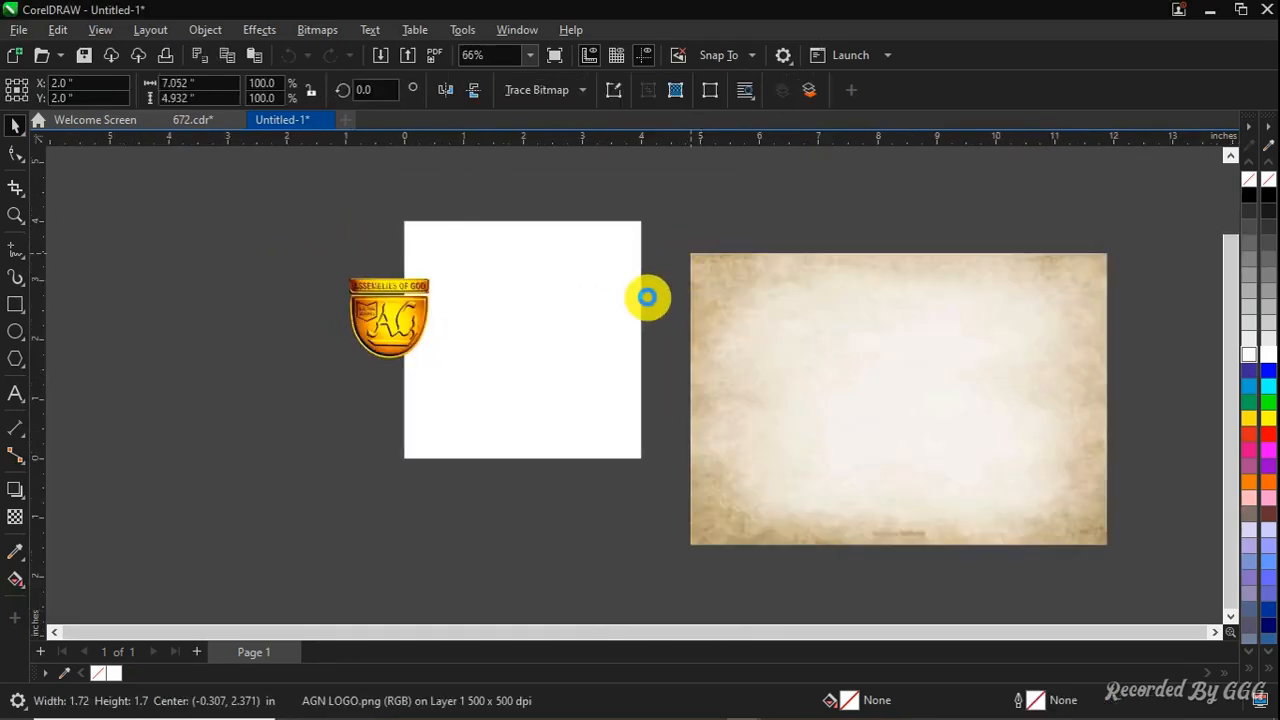
scroll(630, 310, down, 1)
click(271, 306)
scroll(405, 368, down, 1)
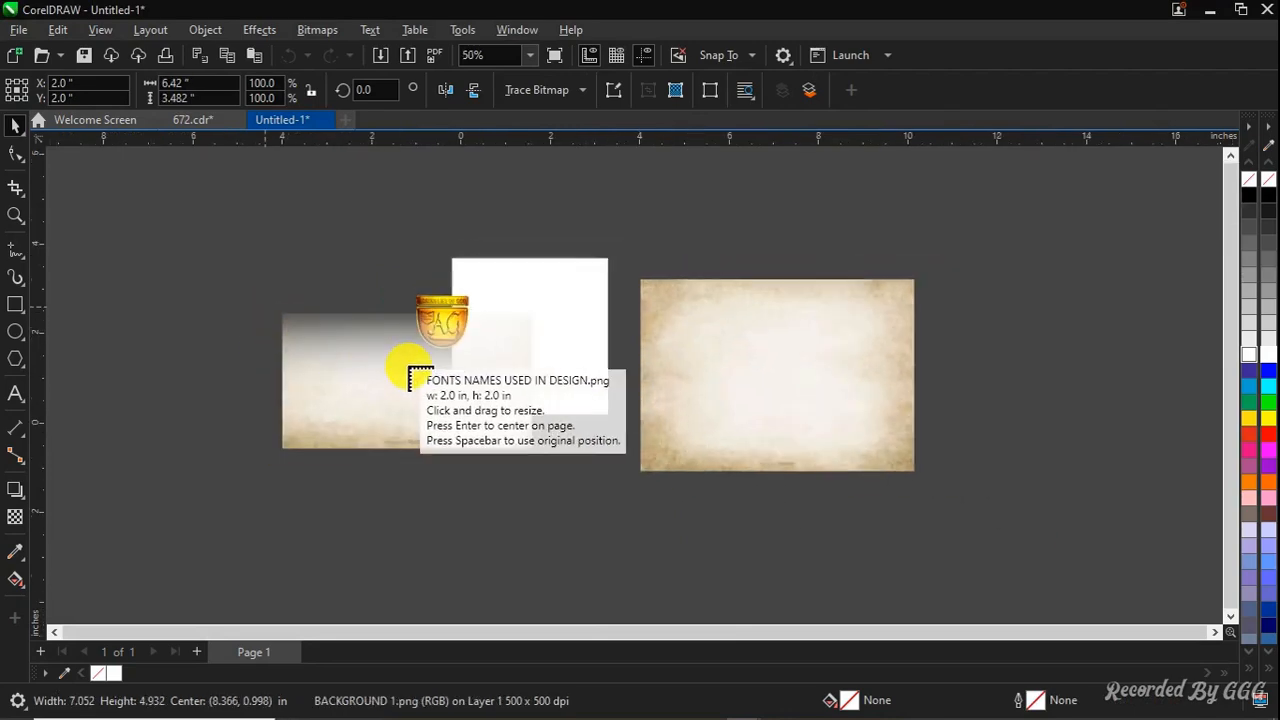
Place the fonts list, ICONS and IGNITE TEXT 3D images at original size around and beyond BACKGROUND 1
click(877, 243)
scroll(800, 275, down, 1)
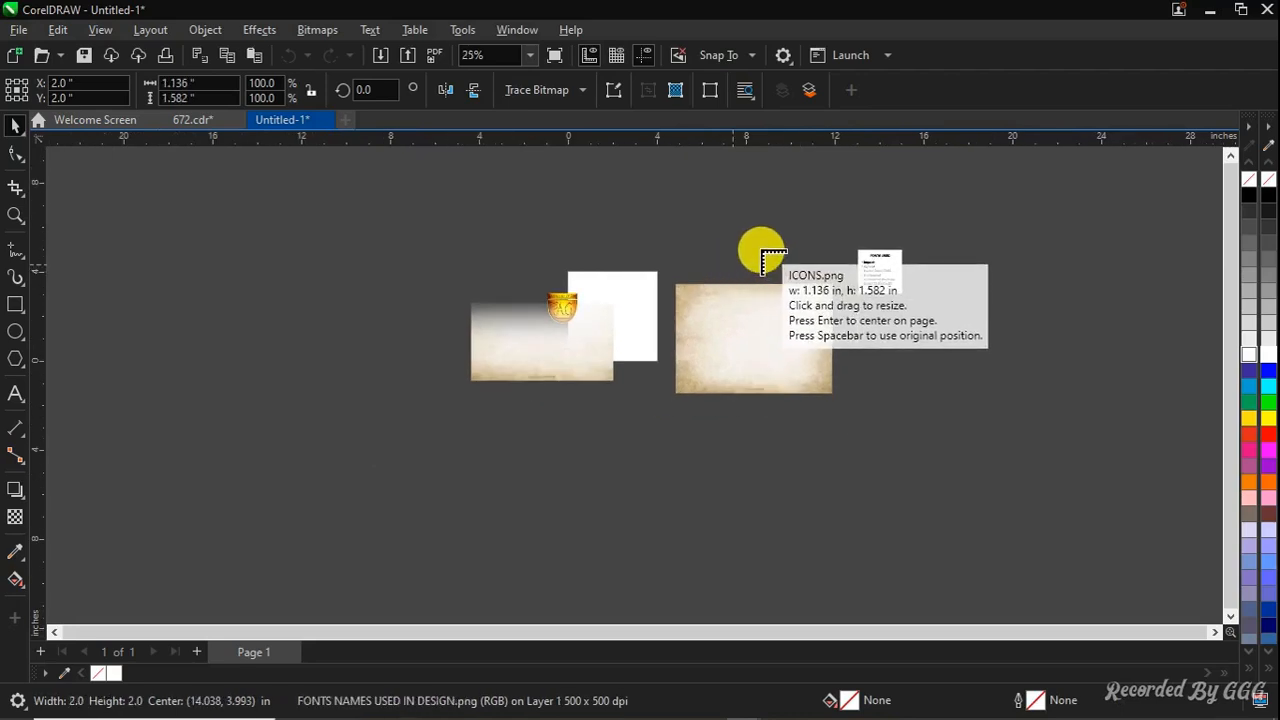
scroll(762, 255, up, 1)
click(666, 221)
scroll(634, 263, down, 1)
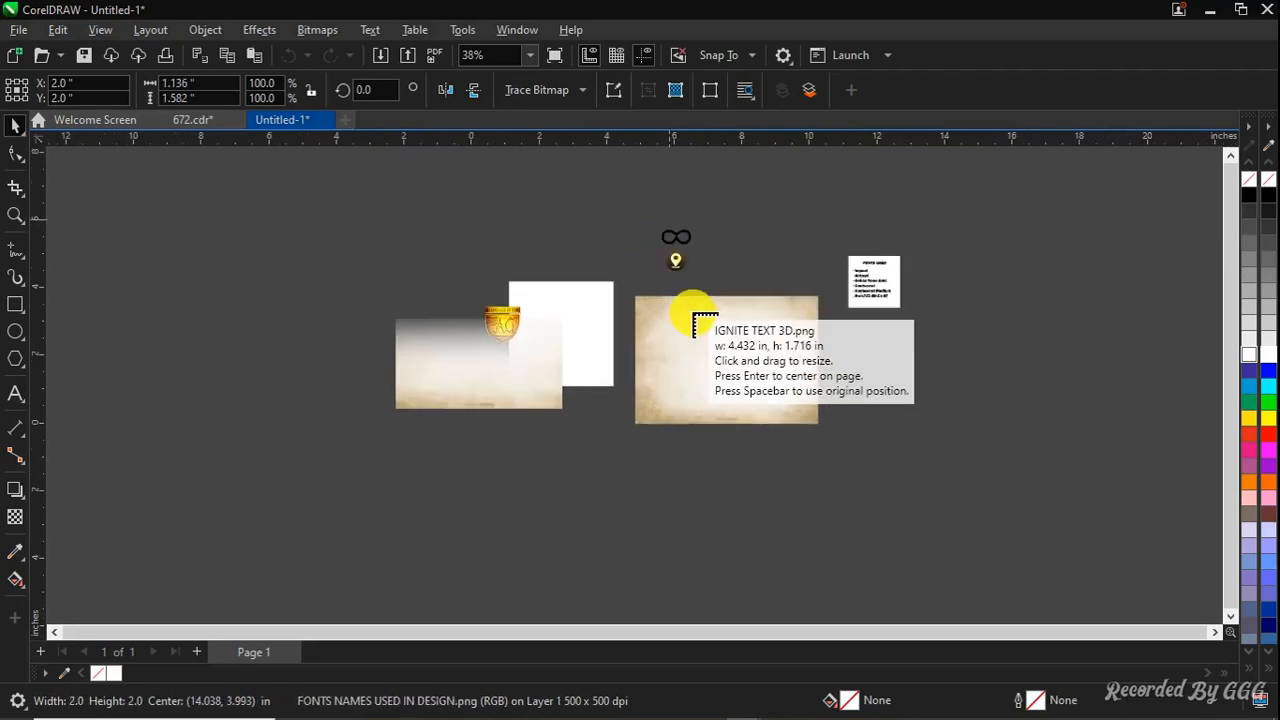
click(871, 337)
scroll(868, 357, down, 1)
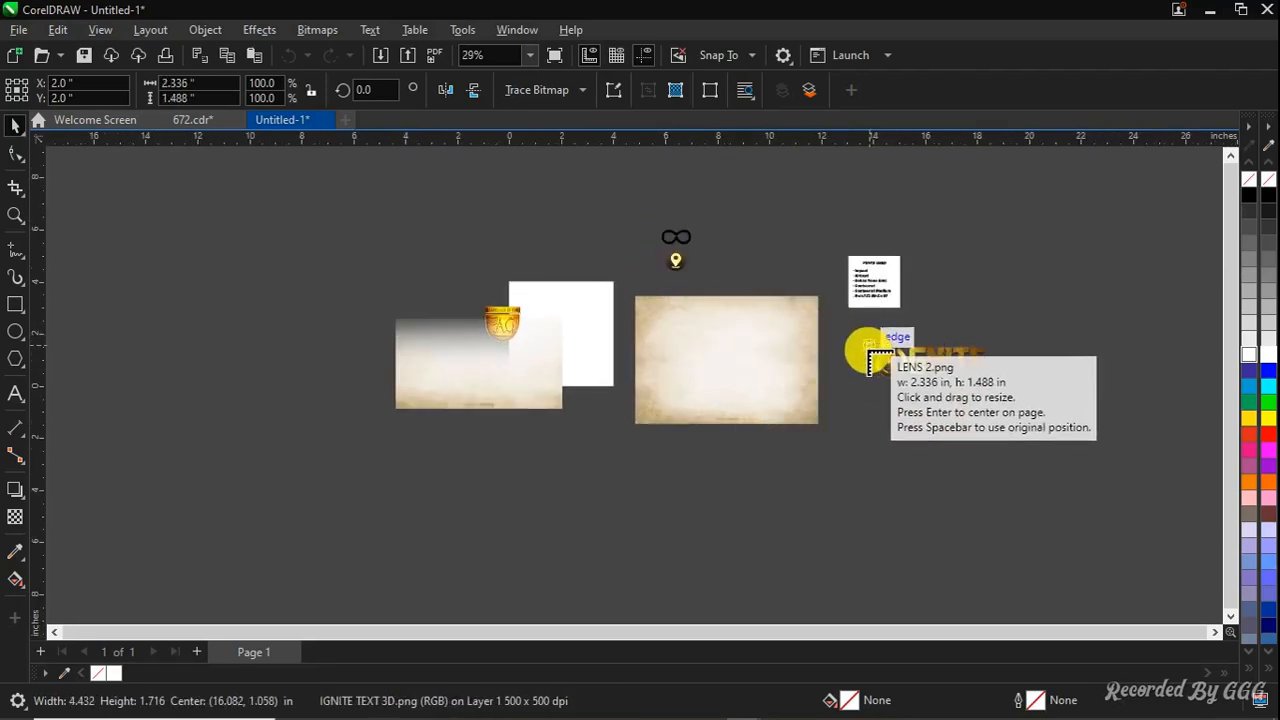
Place the LENS 2 and LENS images at original size beside the fonts list, above the IGNITE text
scroll(880, 362, right, 2)
scroll(737, 360, up, 2)
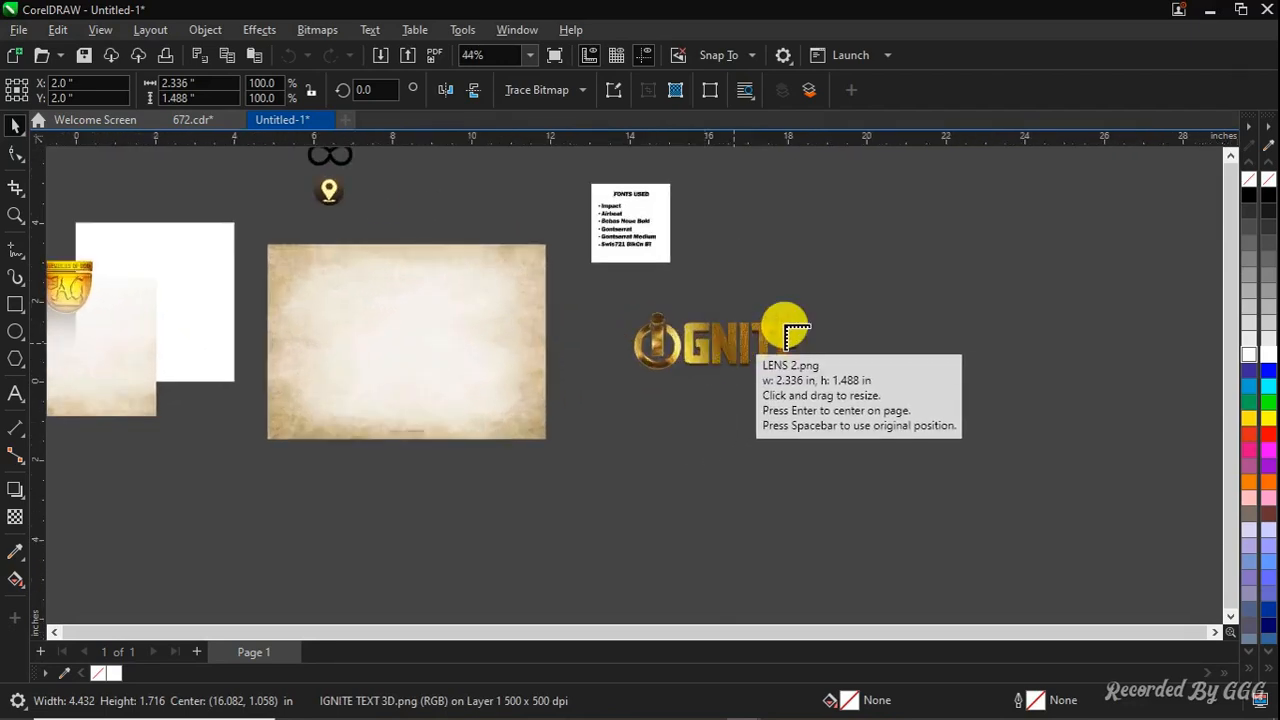
click(711, 228)
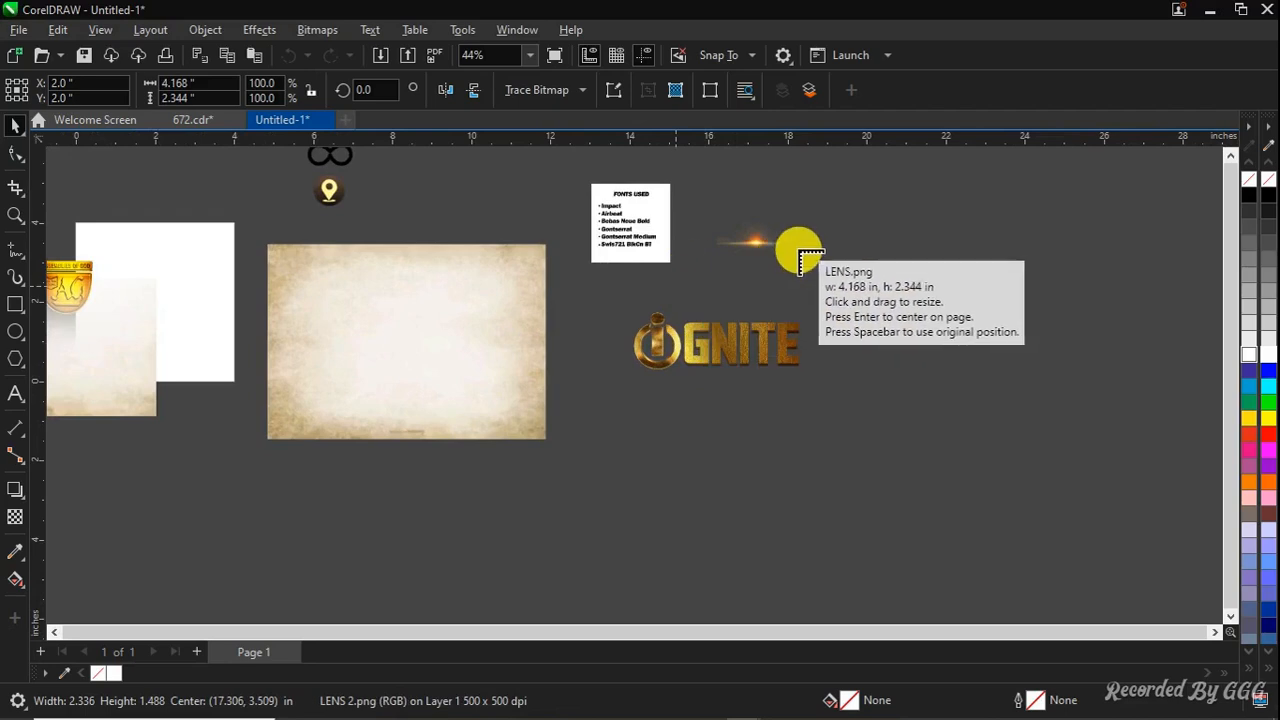
click(800, 257)
scroll(710, 295, down, 2)
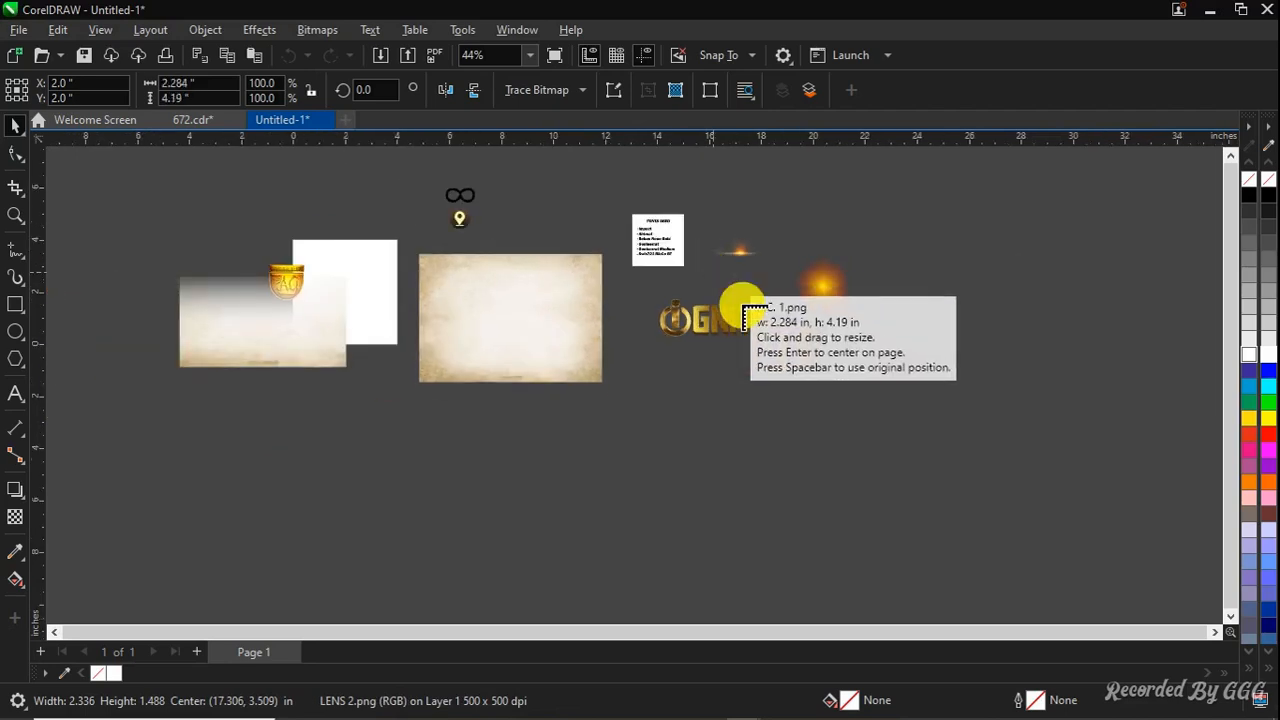
Place the PIC. 1, PIC. 2 and PIC. 3 portraits at original size in a row below the IGNITE text
click(797, 356)
click(680, 372)
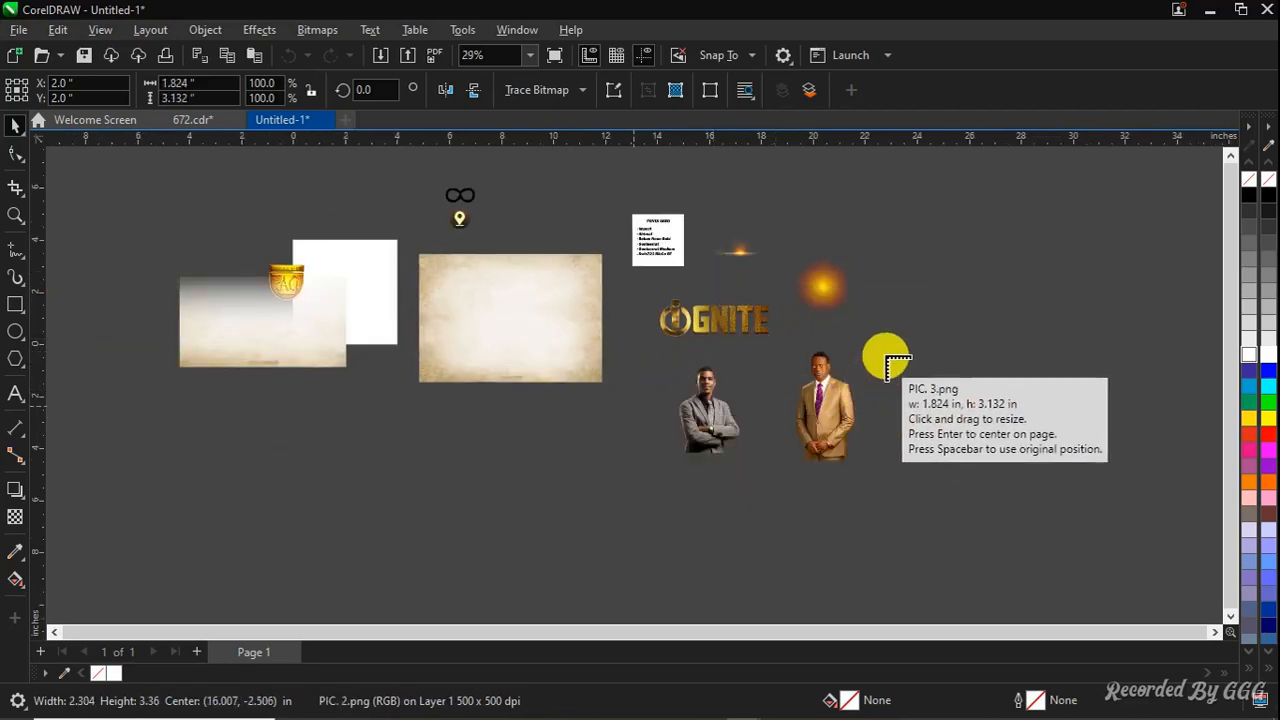
click(884, 358)
scroll(826, 362, down, 1)
scroll(722, 405, down, 1)
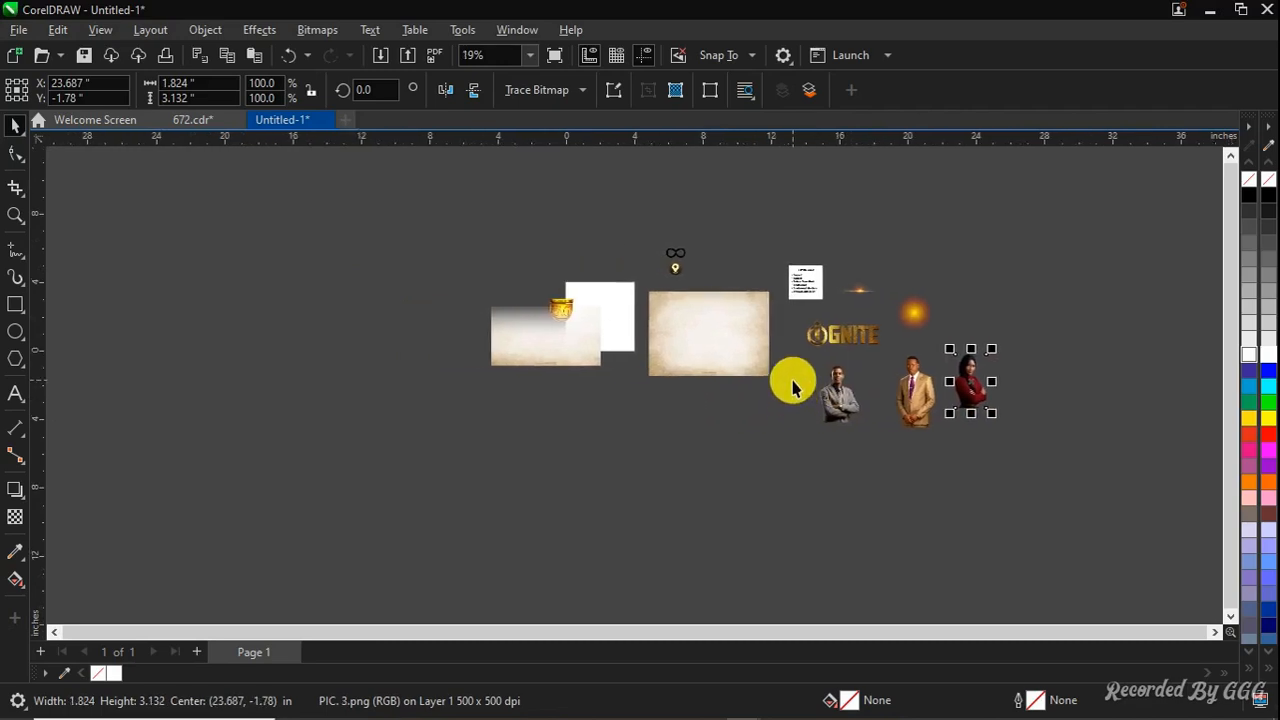
Look over the imported assets and examine the finished IGNITE flyer as a layout reference
scroll(792, 388, up, 2)
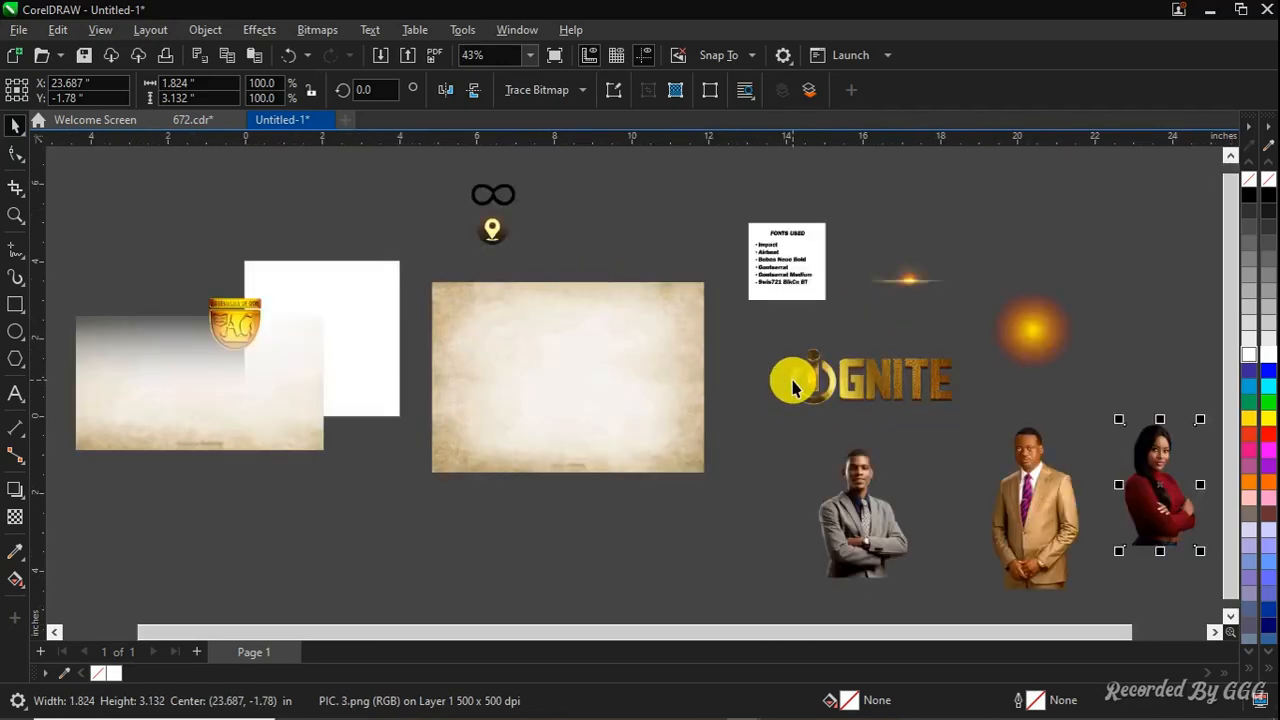
drag(558, 406, 676, 380)
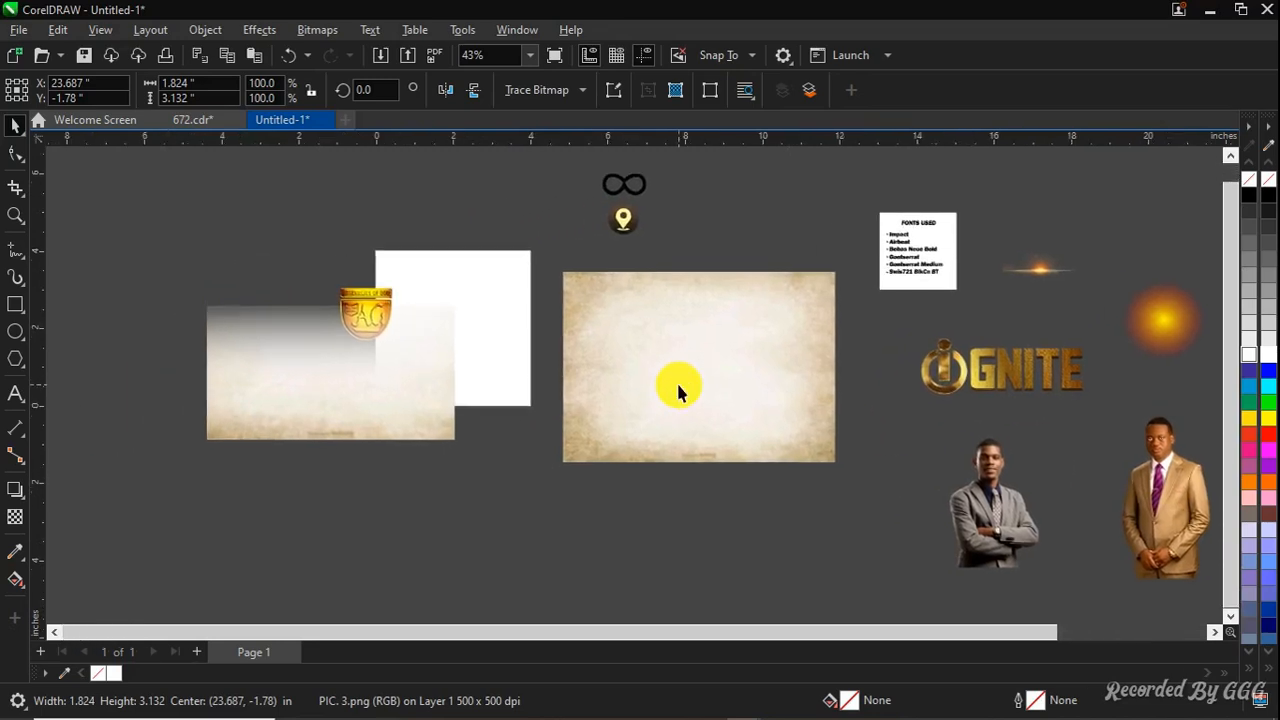
scroll(669, 374, down, 1)
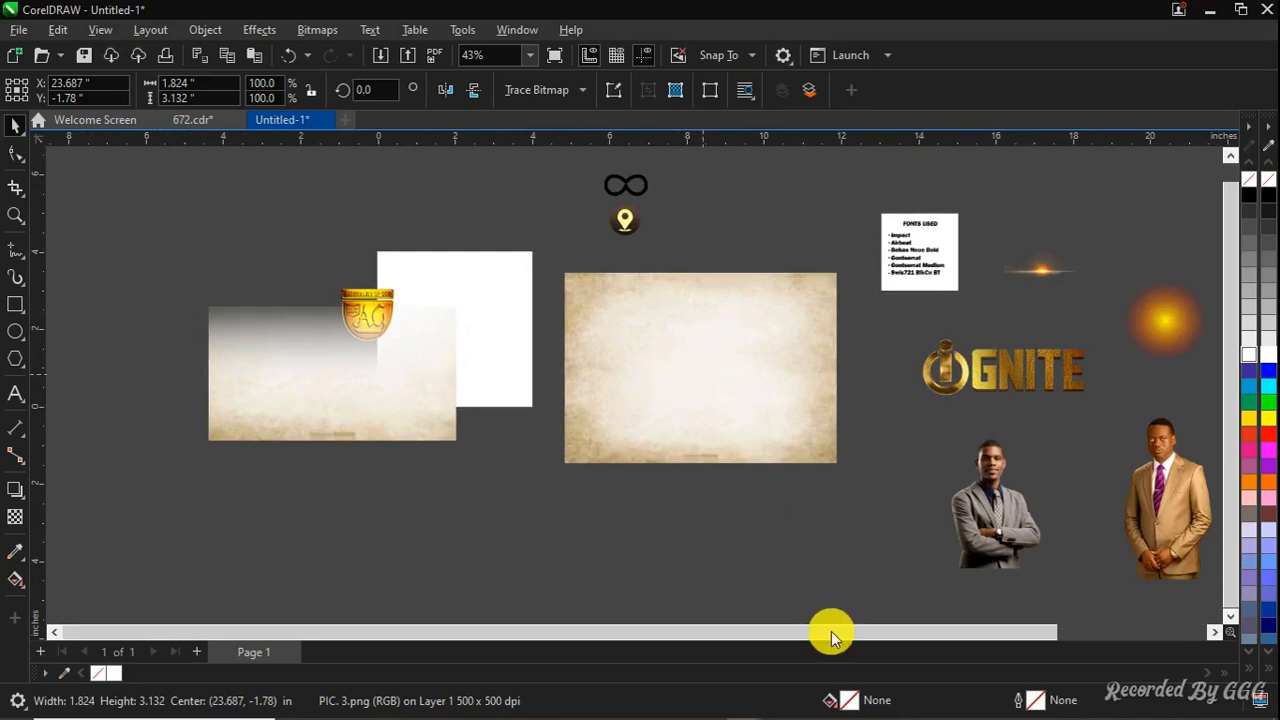
click(878, 710)
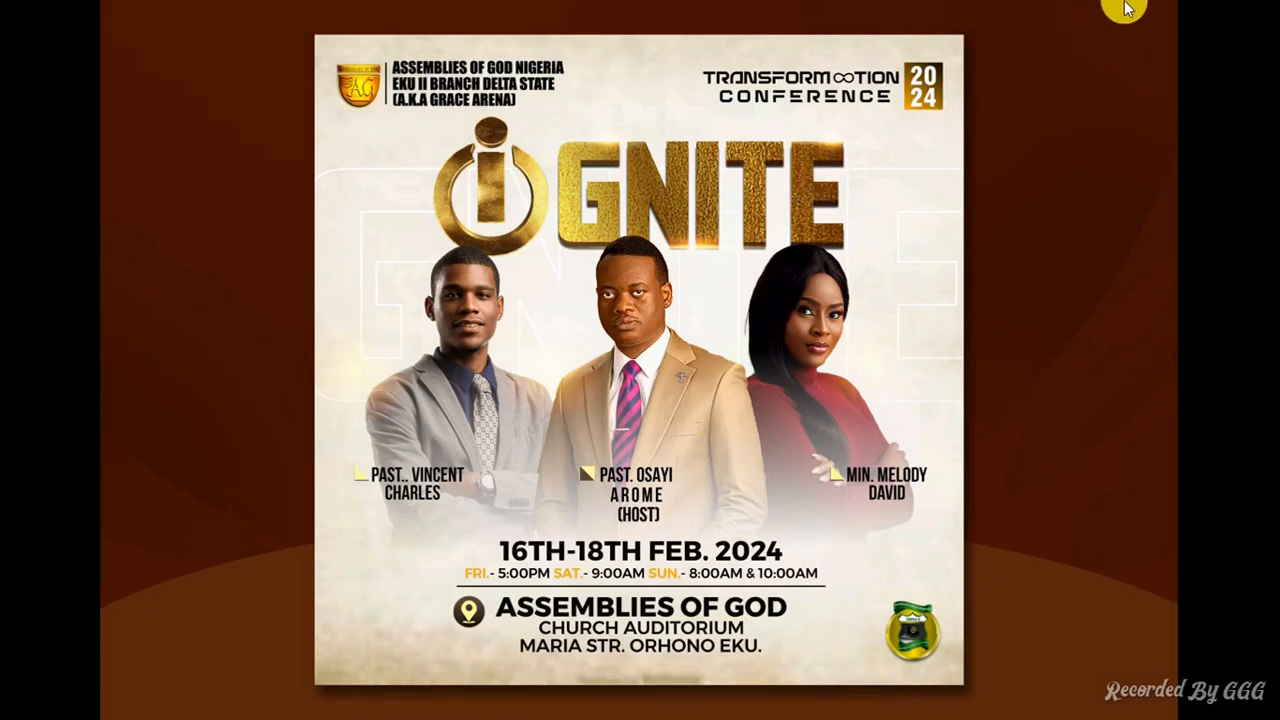
click(1160, 12)
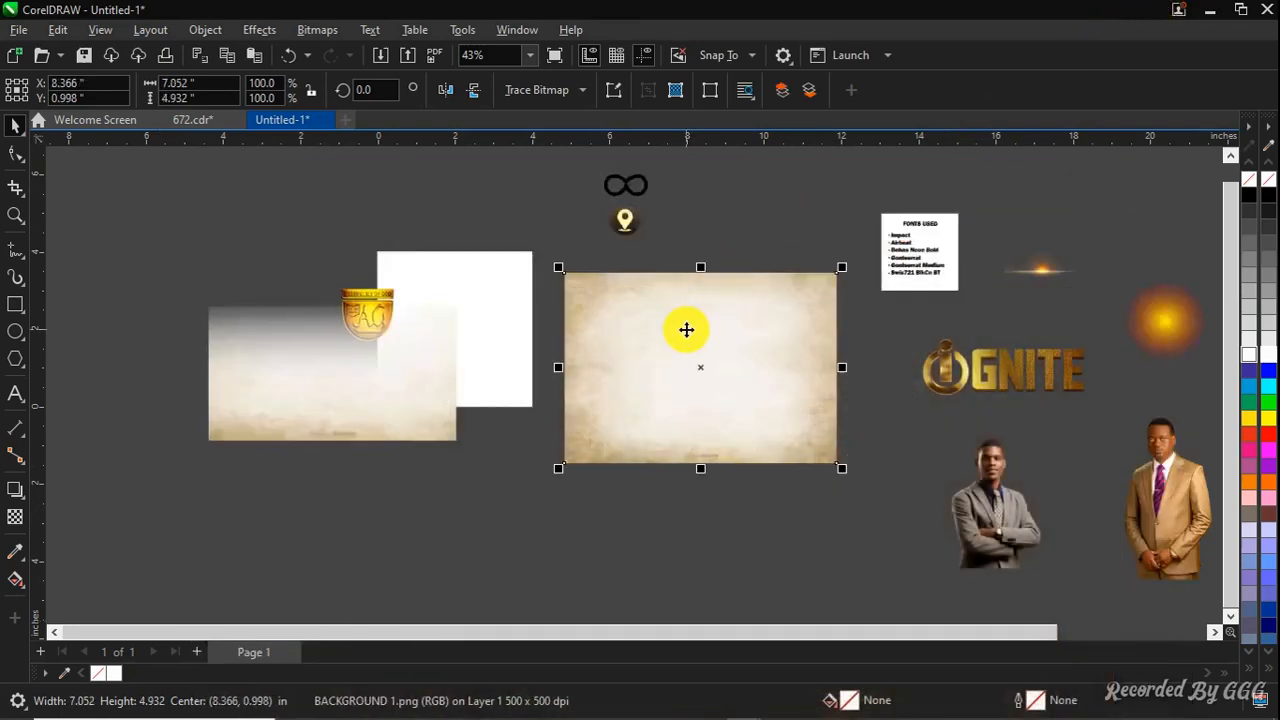
Centre the BACKGROUND 1 image on the page and scale it down to about 4.5 by 3.15 inches
key(p)
scroll(556, 318, up, 5)
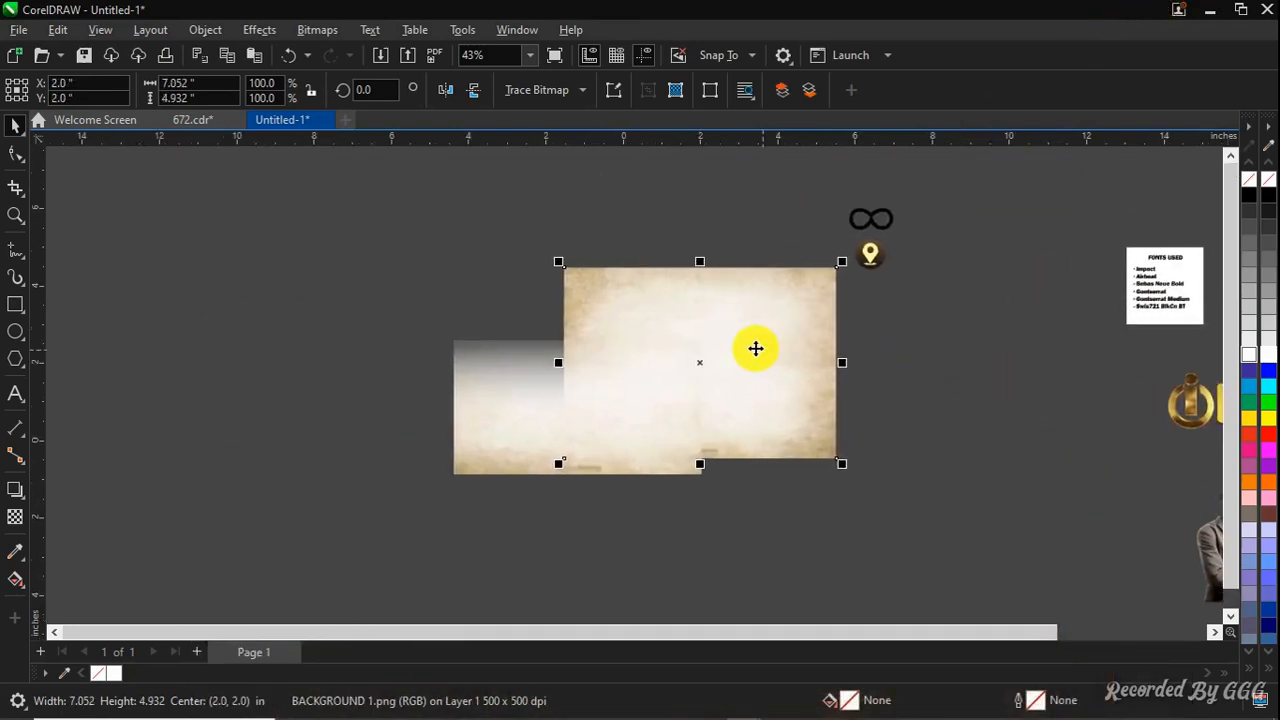
drag(992, 188, 878, 298)
Move BACKGROUND 1 aside to uncover the white page, and return it to the page centre
drag(705, 410, 332, 458)
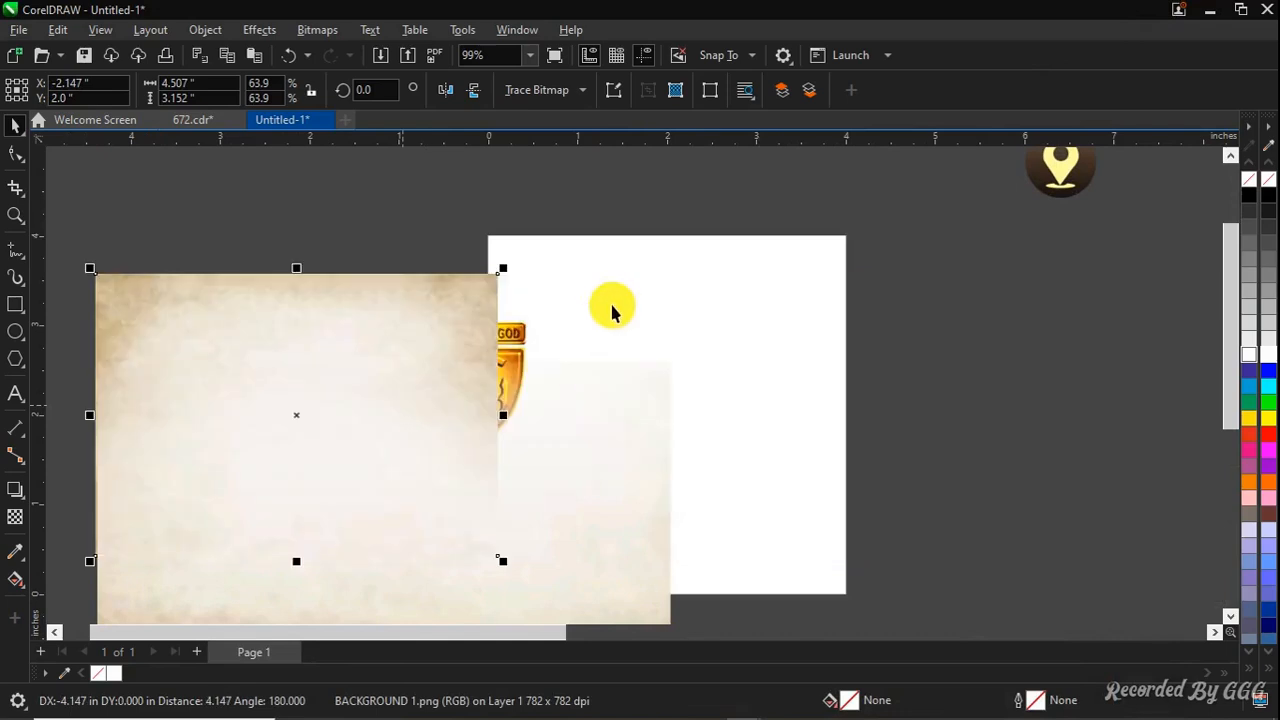
click(626, 290)
click(380, 421)
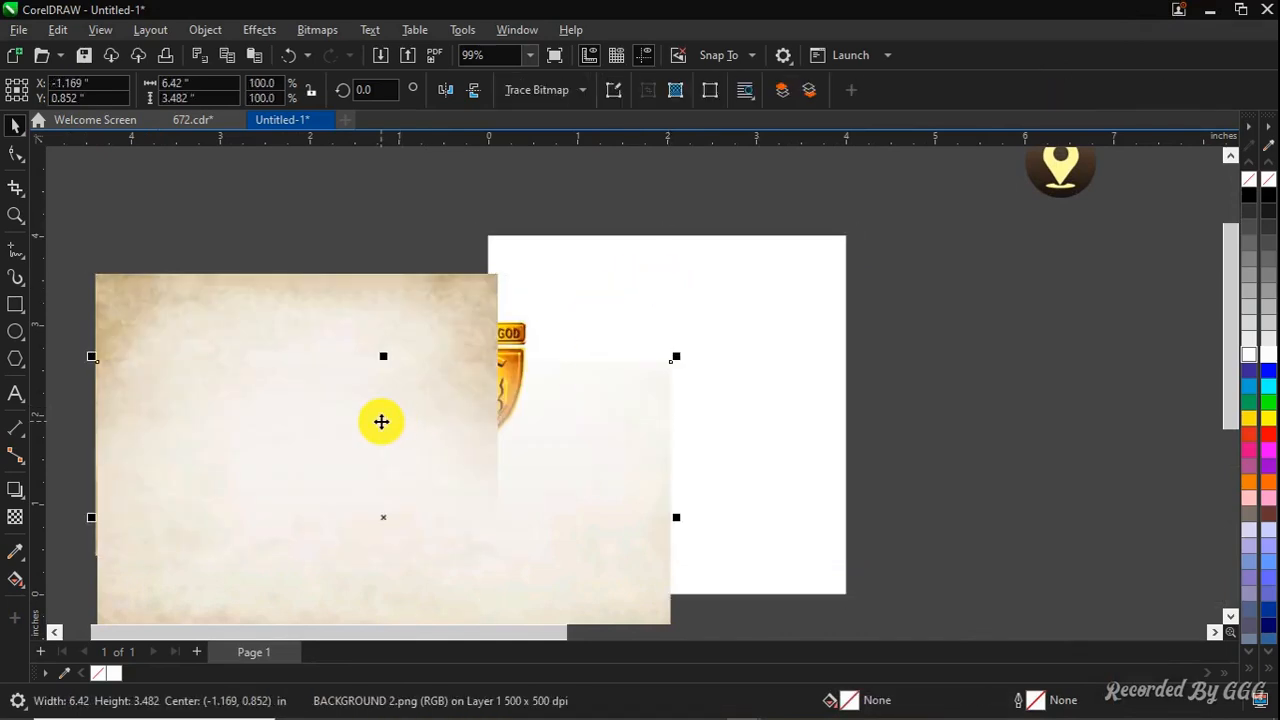
click(349, 309)
drag(349, 309, 663, 330)
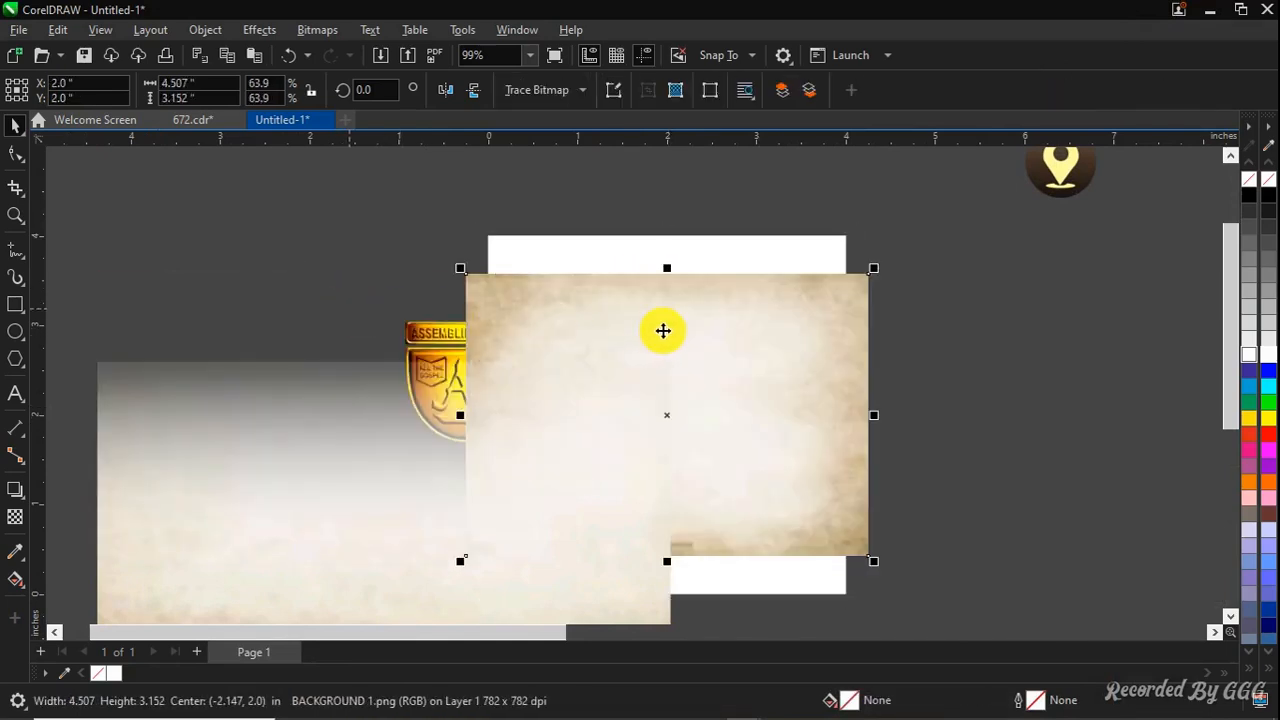
Enlarge BACKGROUND 1 about its centre to about 5.89 by 4.12 inches and set its transparency merge mode to Multiply
drag(879, 264, 942, 192)
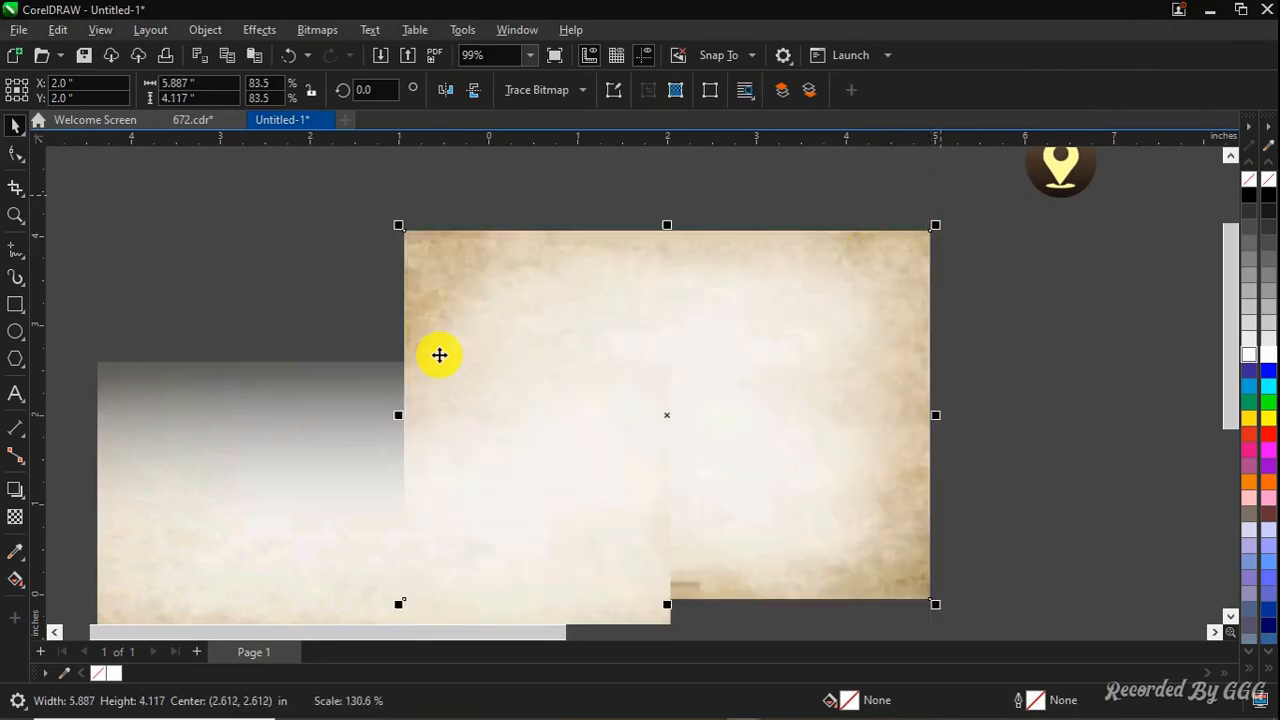
click(28, 514)
click(276, 95)
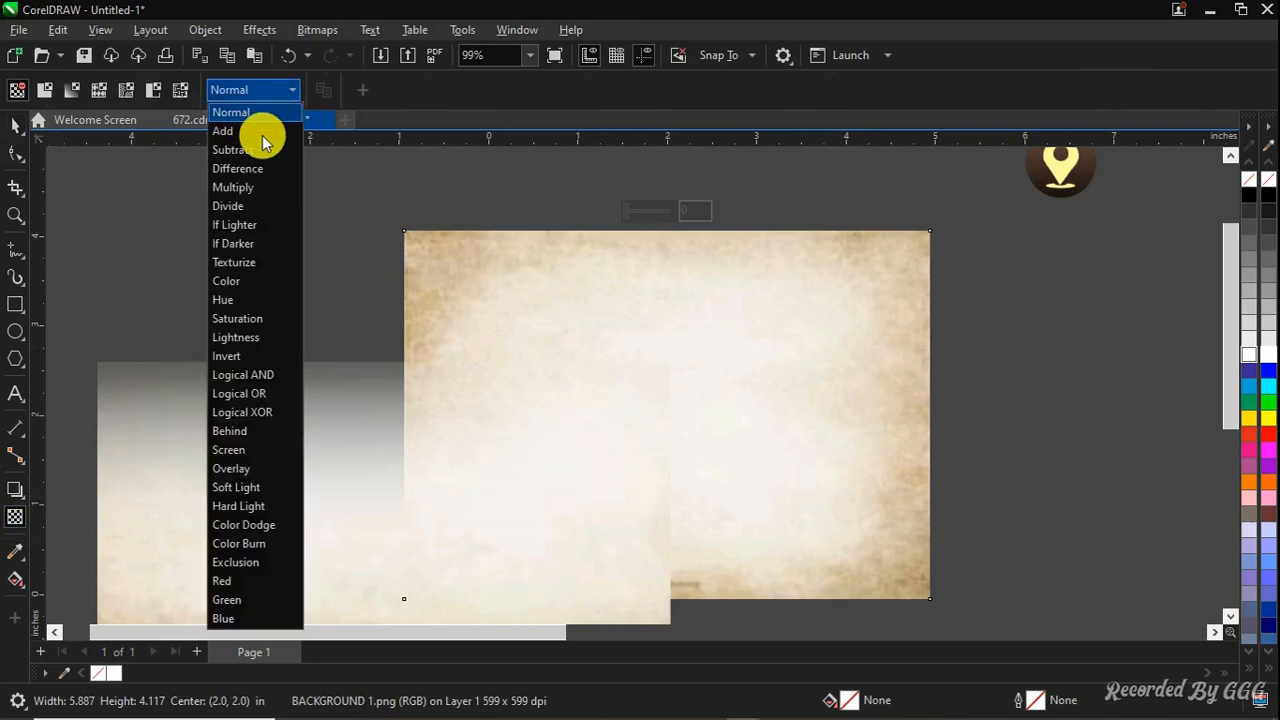
click(249, 186)
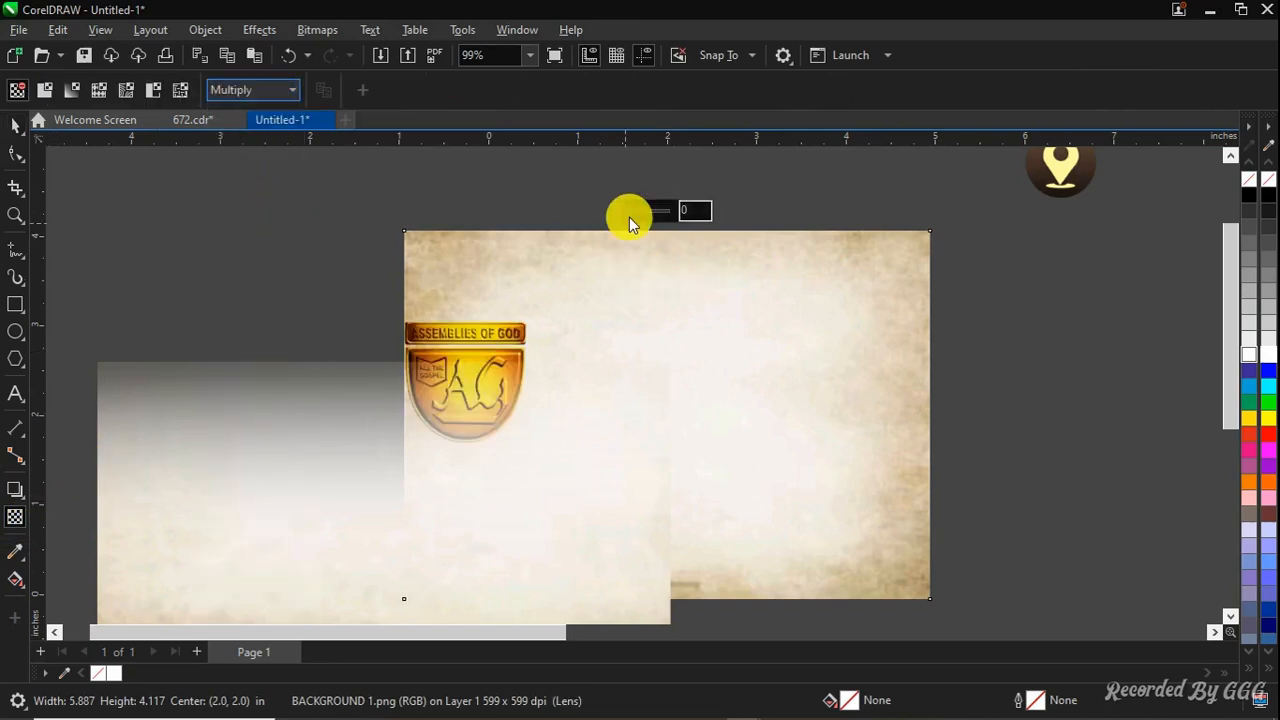
Set the uniform transparency of BACKGROUND 1 to 21
click(640, 215)
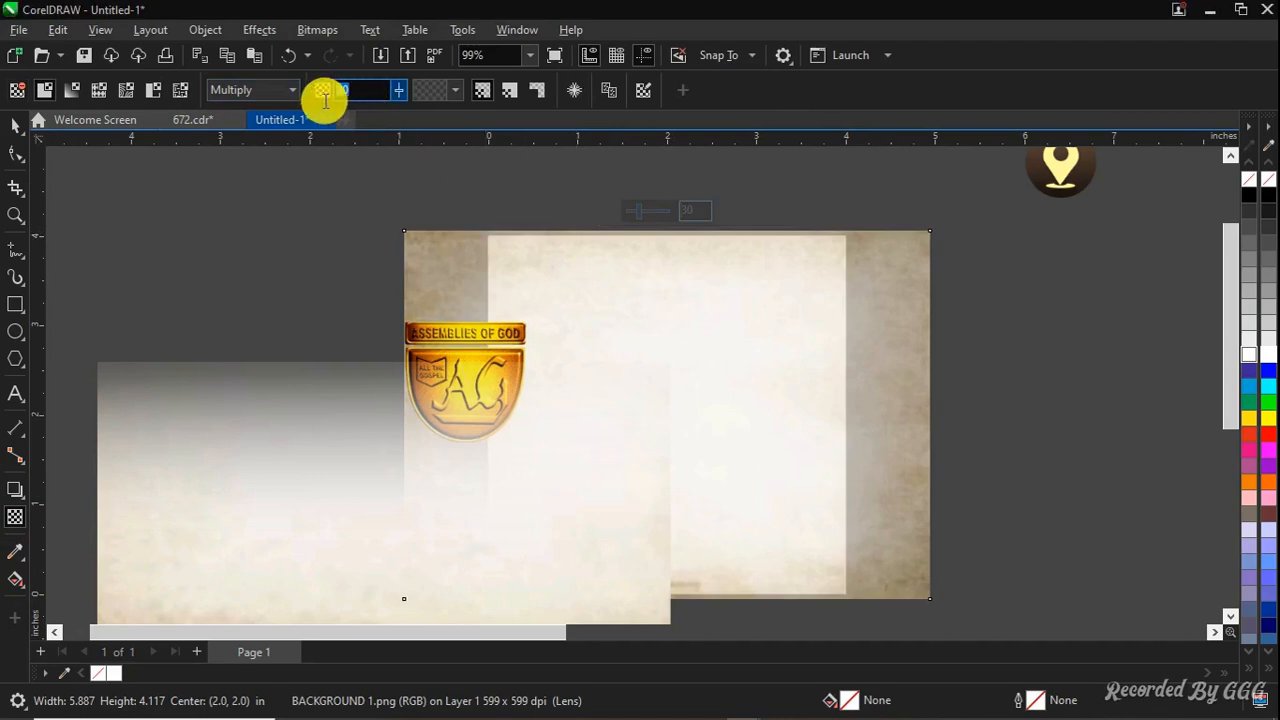
text(21)
key(Return)
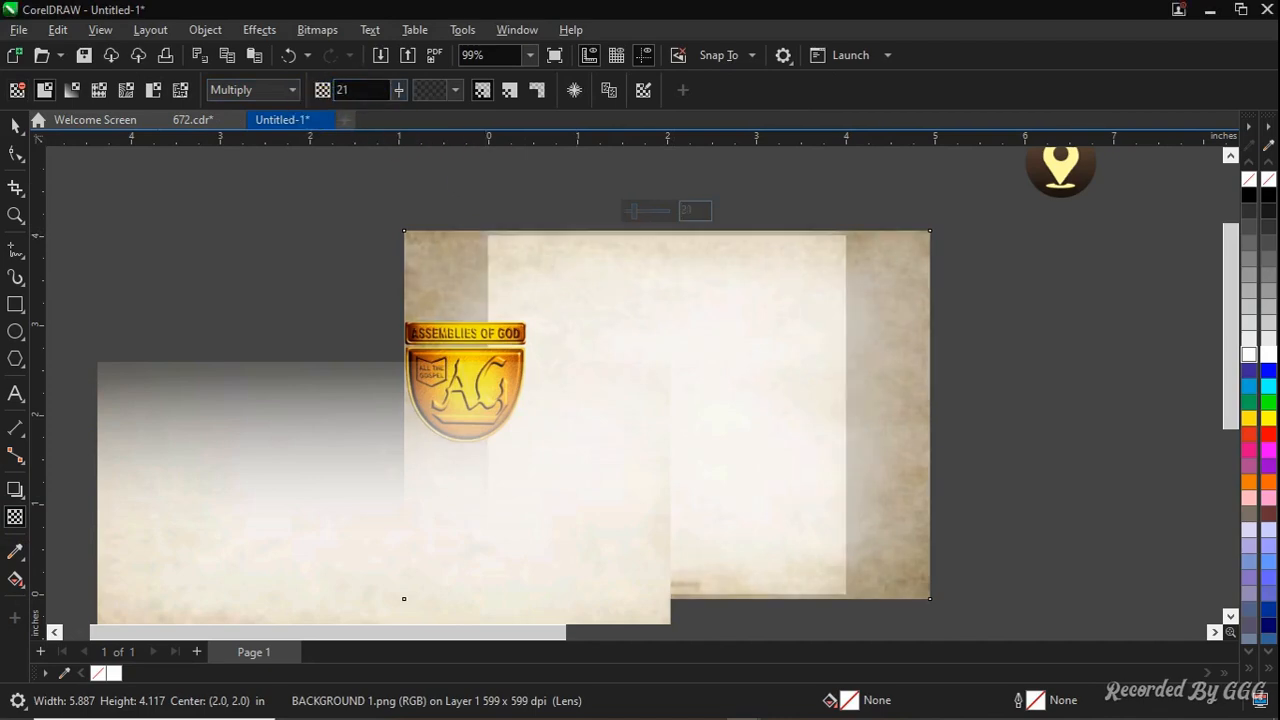
scroll(800, 340, down, 2)
key(space)
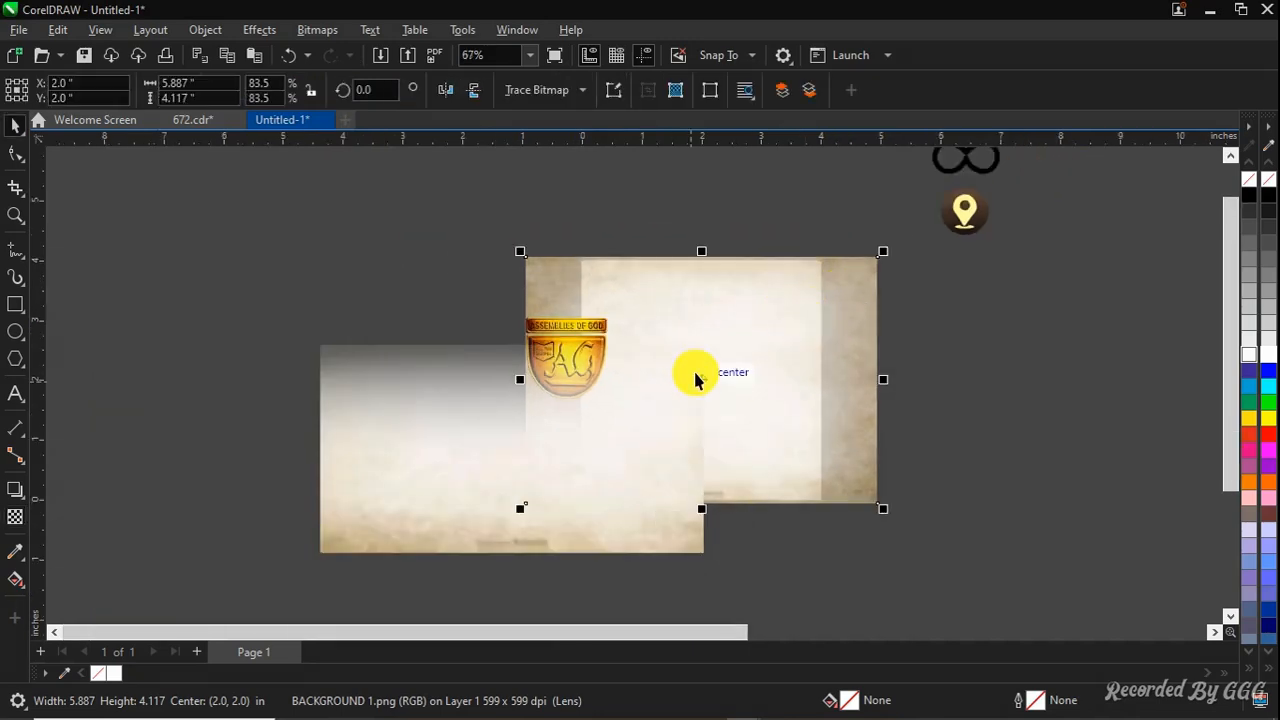
Try to PowerClip BACKGROUND 2 inside the white page rectangle and recentre BACKGROUND 1 on the page
click(700, 371)
click(711, 377)
drag(711, 377, 603, 408)
right_click(603, 408)
click(734, 437)
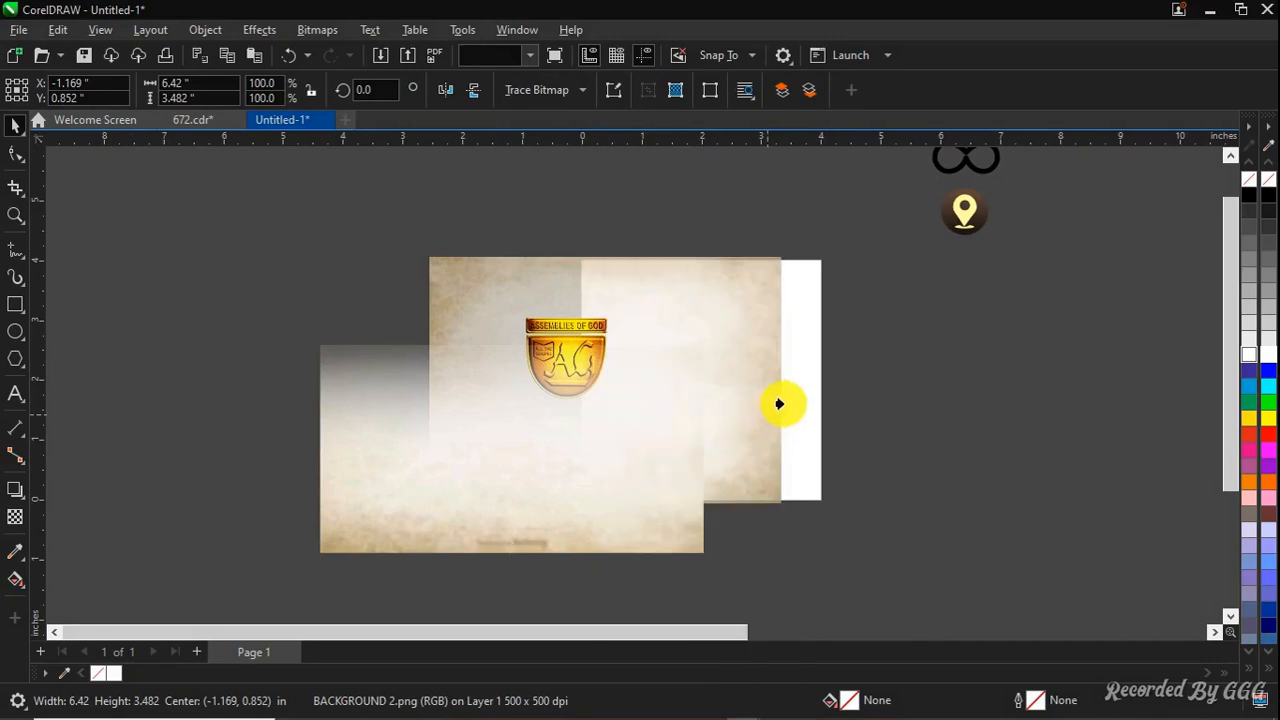
click(777, 403)
click(741, 384)
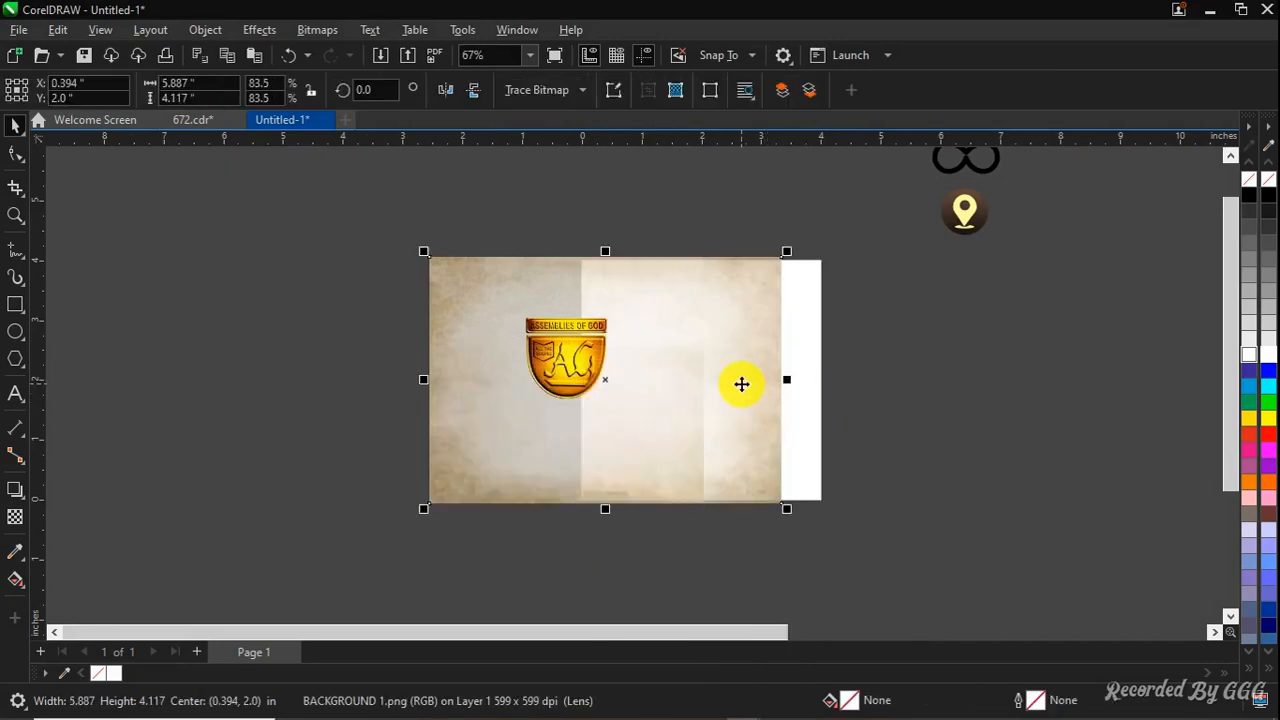
key(p)
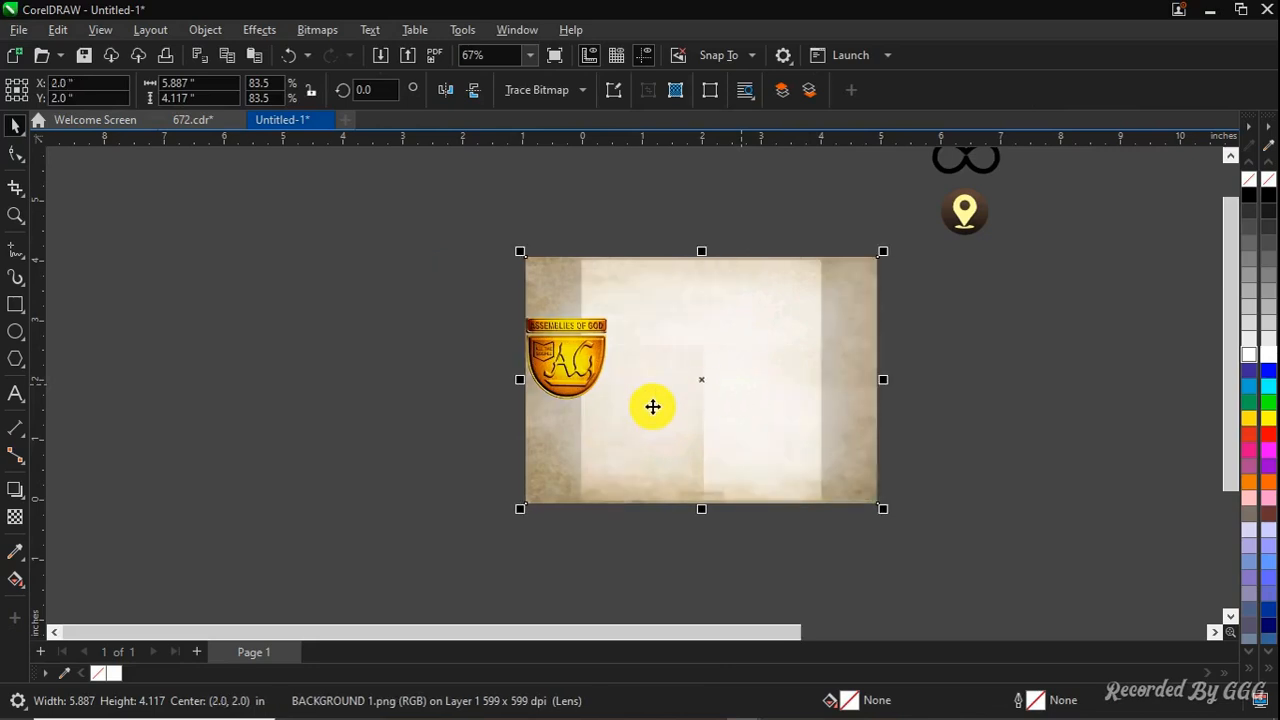
Move BACKGROUND 1 off the page to uncover the frame, and undo the recent moves and the PowerClip
drag(632, 408, 300, 360)
drag(613, 374, 280, 454)
click(680, 423)
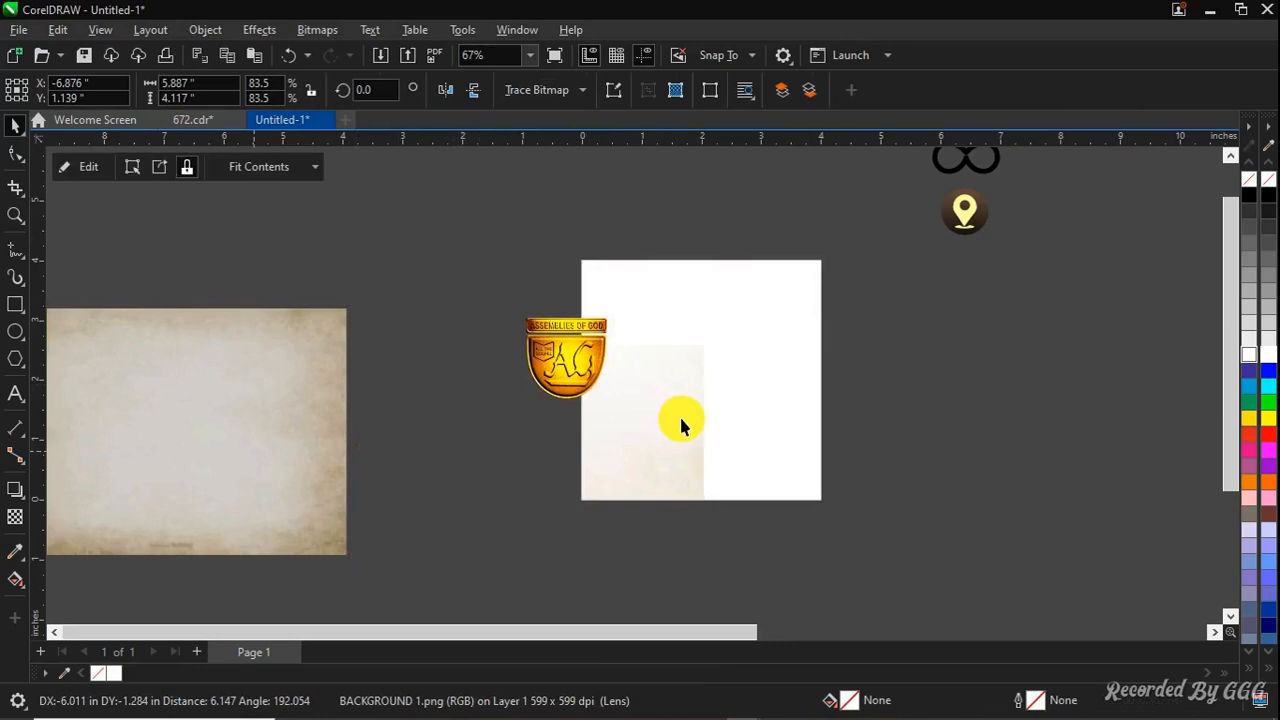
click(456, 466)
key(ctrl+z)
key(ctrl+z)
key(ctrl+z)
key(ctrl+z)
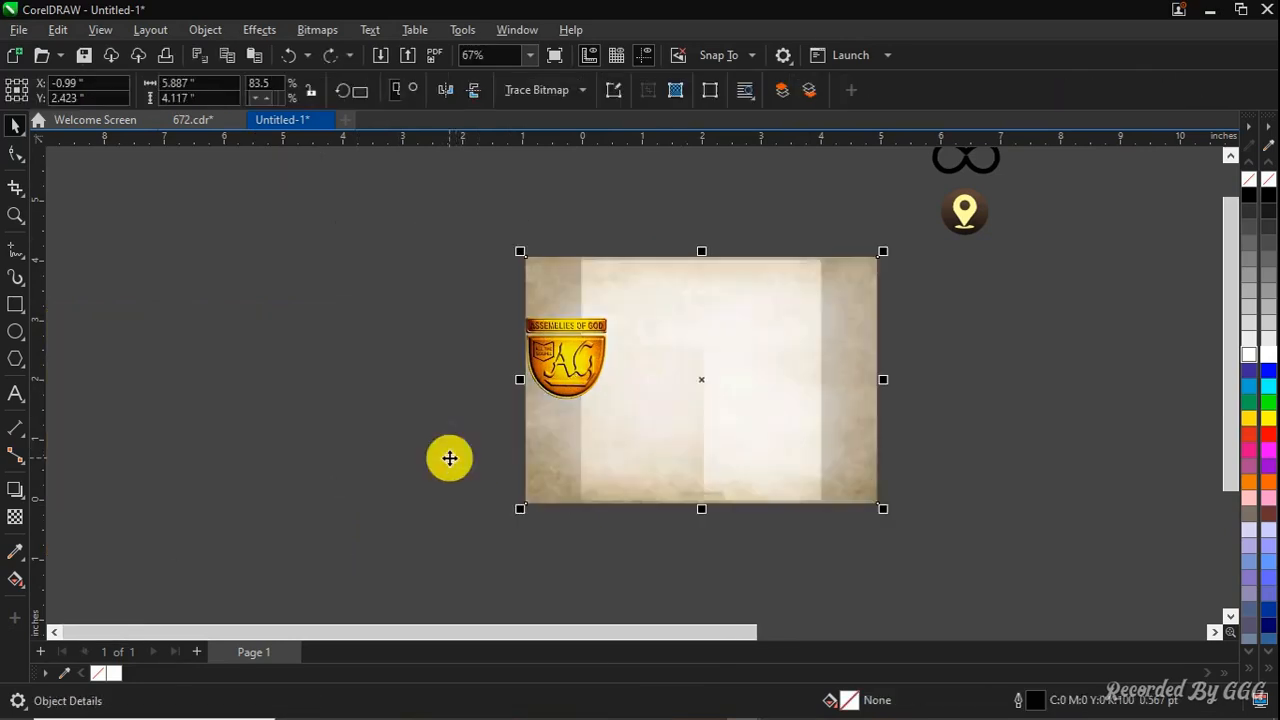
Move BACKGROUND 2 clear of the page and PowerClip BACKGROUND 1 inside the white page rectangle
drag(523, 437, 277, 500)
click(488, 317)
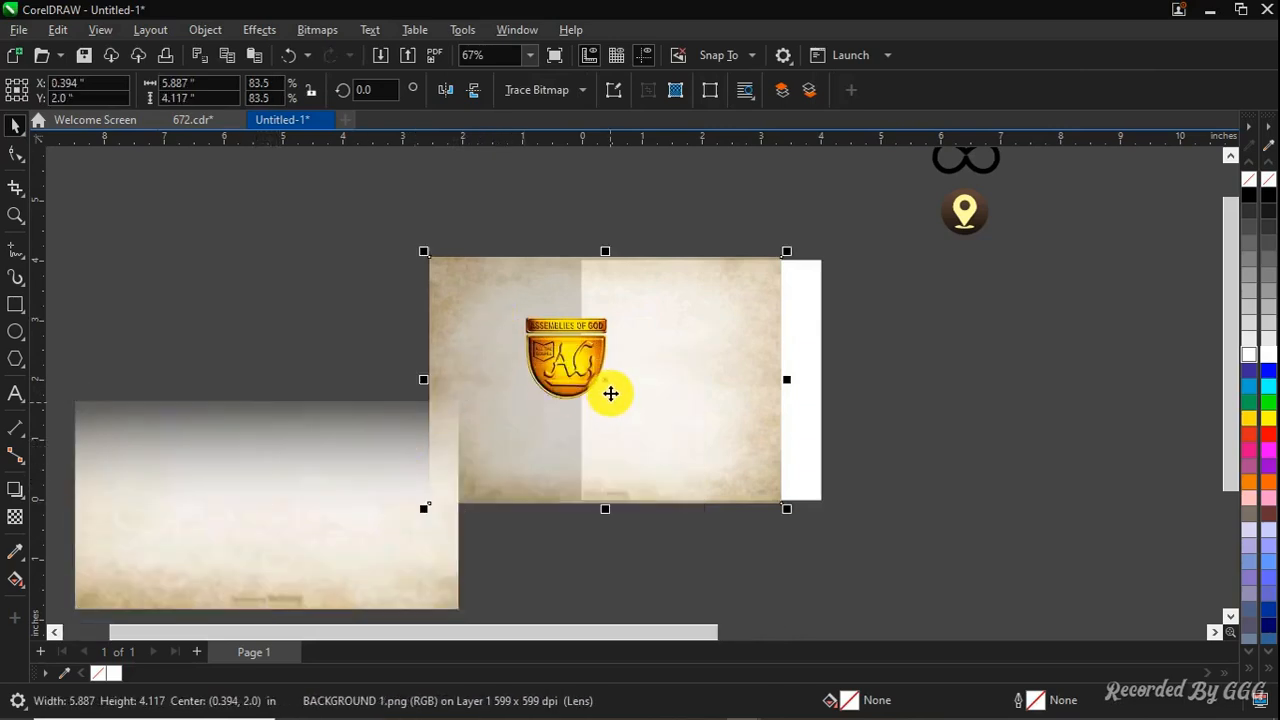
drag(610, 393, 481, 404)
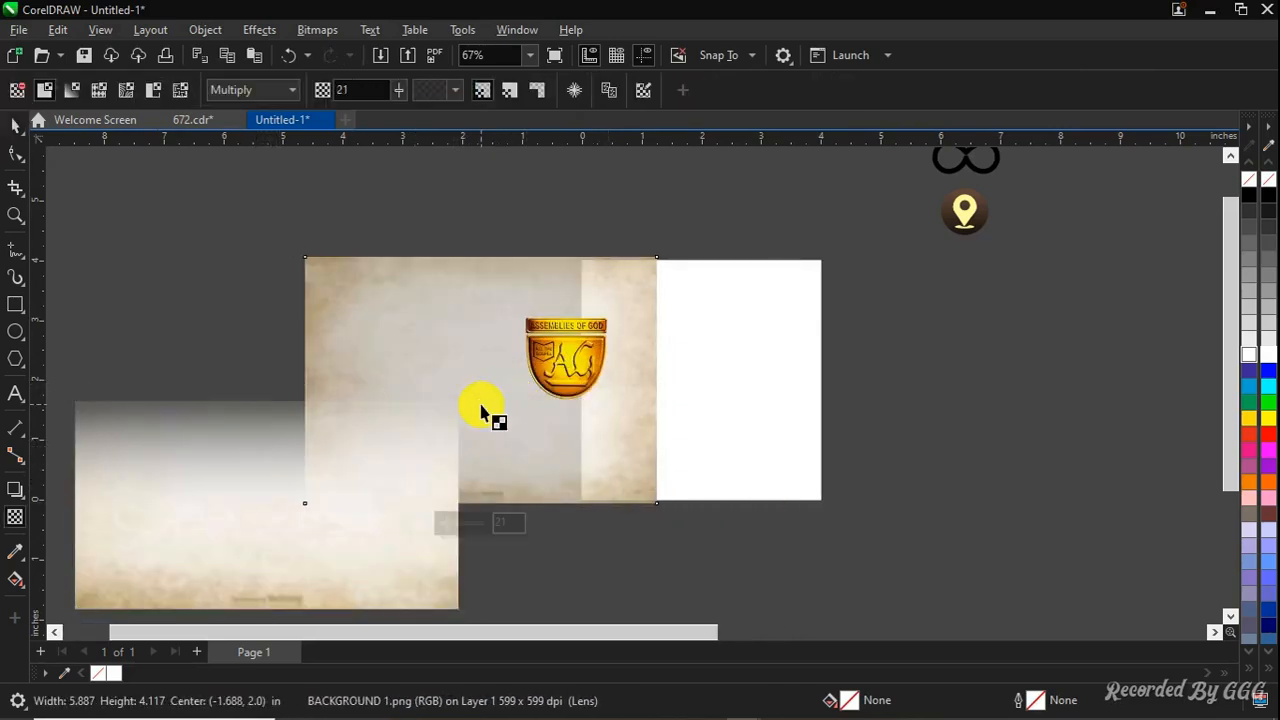
right_click(481, 405)
click(556, 434)
click(763, 400)
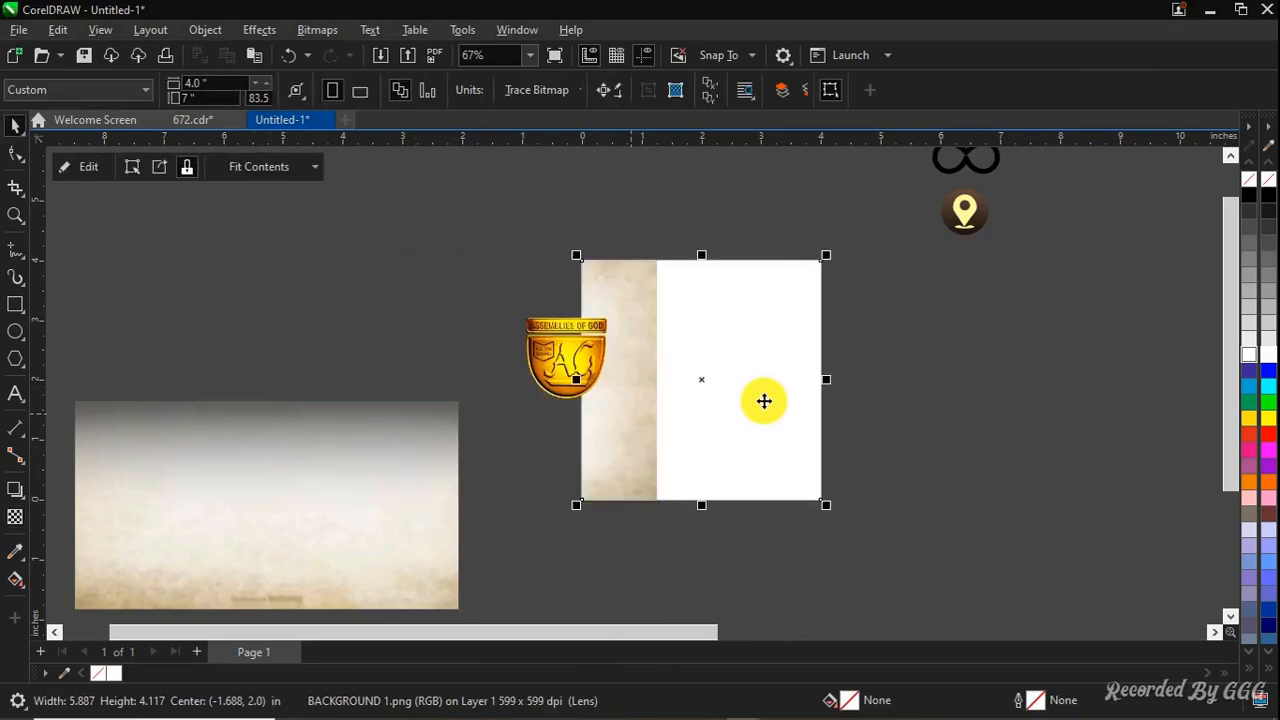
Reposition BACKGROUND 1 within its PowerClip frame so it is centred on the page at 2.0, 2.0 inches
ctrl+click(637, 403)
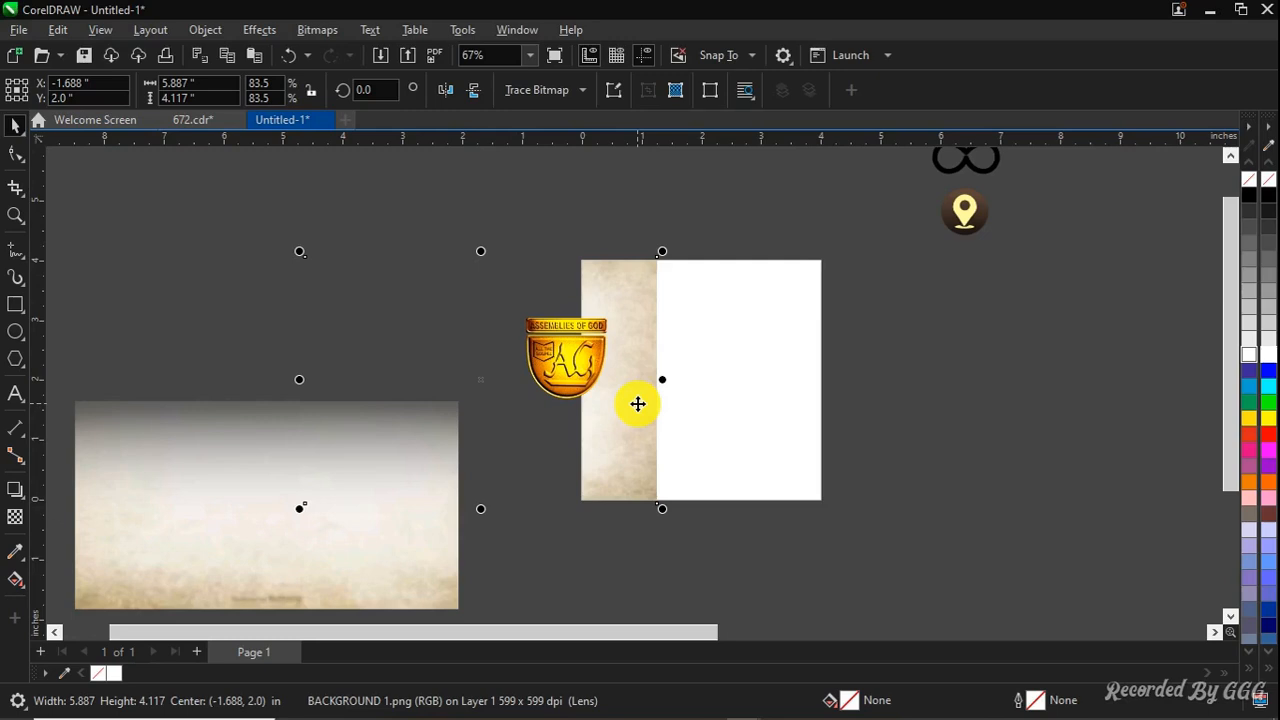
drag(637, 403, 855, 403)
click(777, 405)
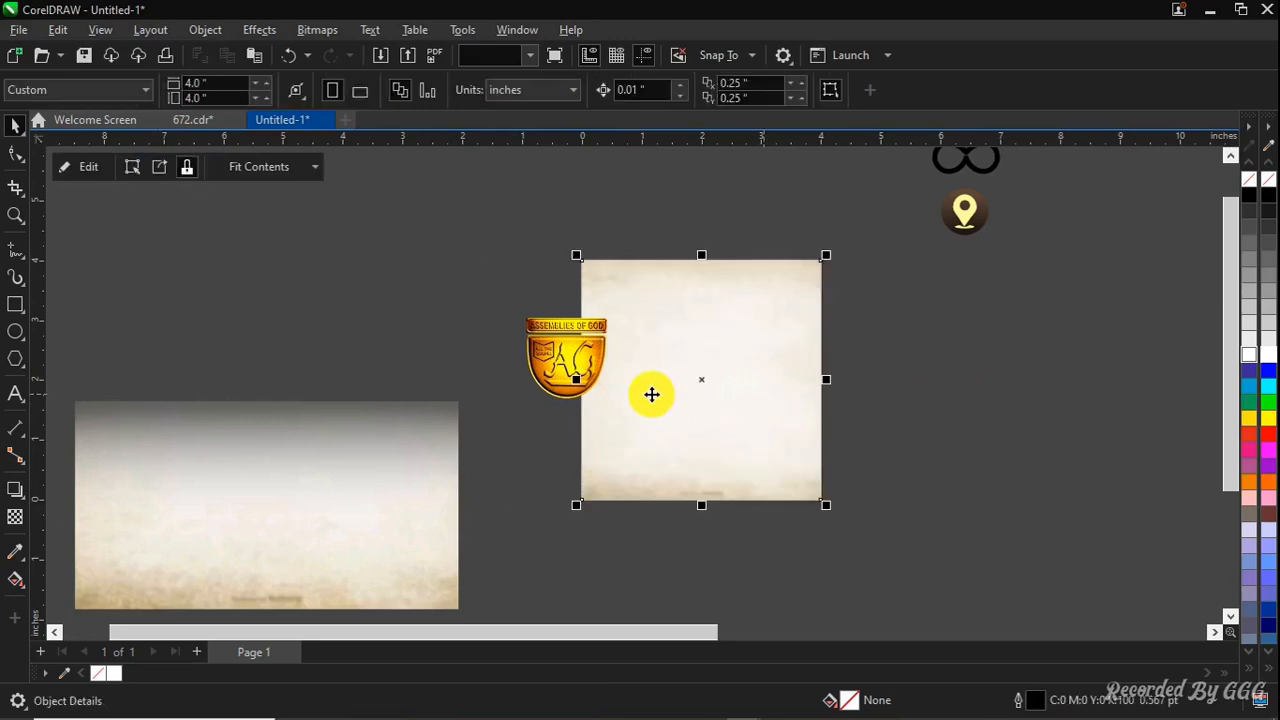
click(104, 168)
click(794, 328)
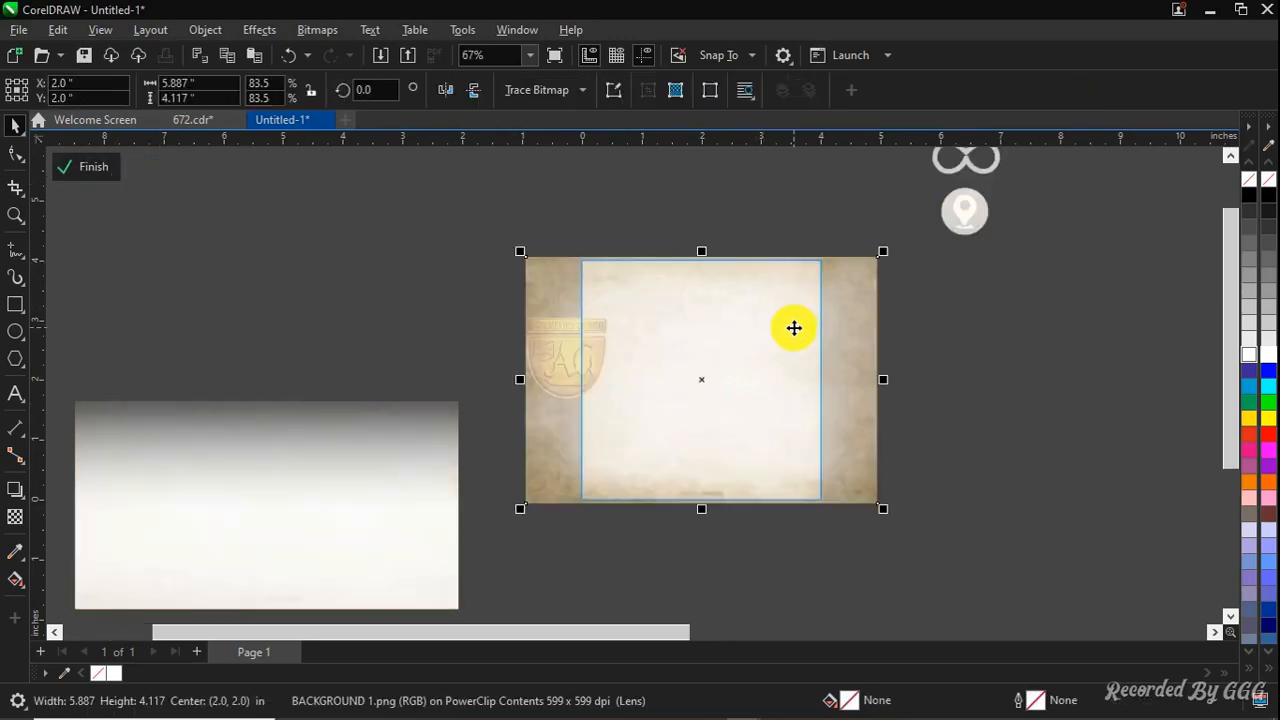
scroll(794, 328, up, 1)
scroll(794, 328, down, 1)
click(285, 297)
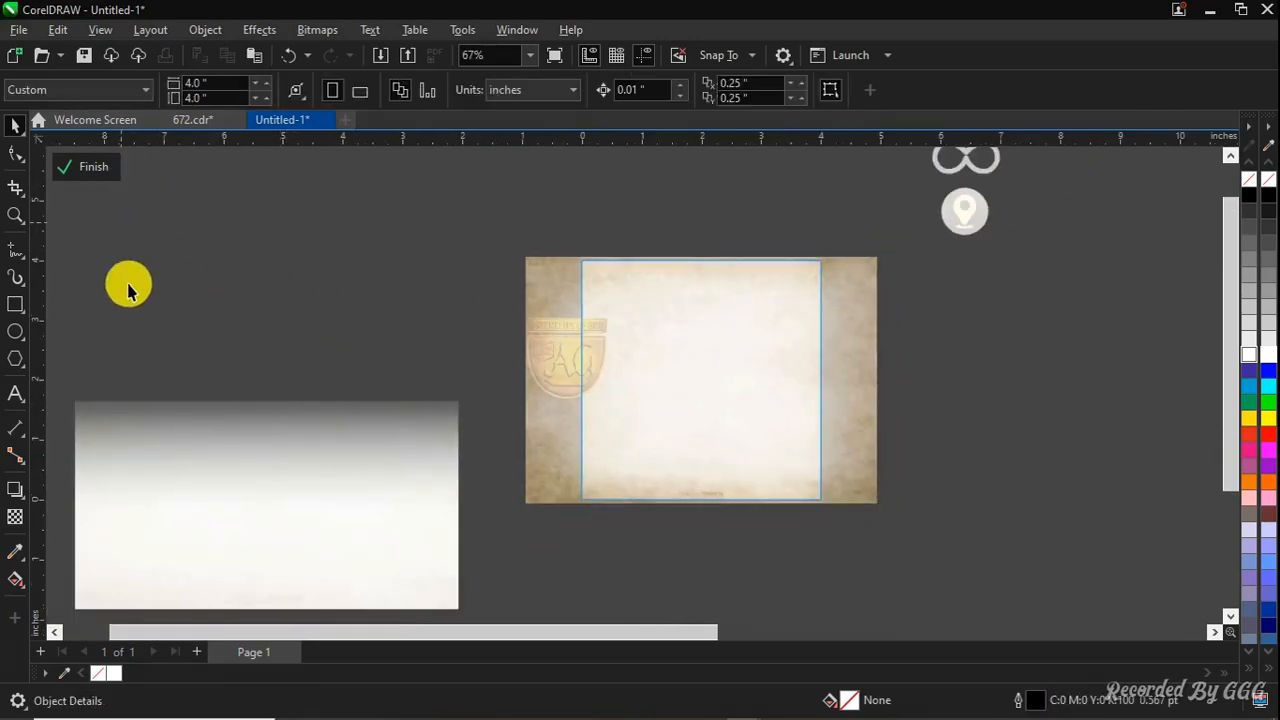
click(97, 168)
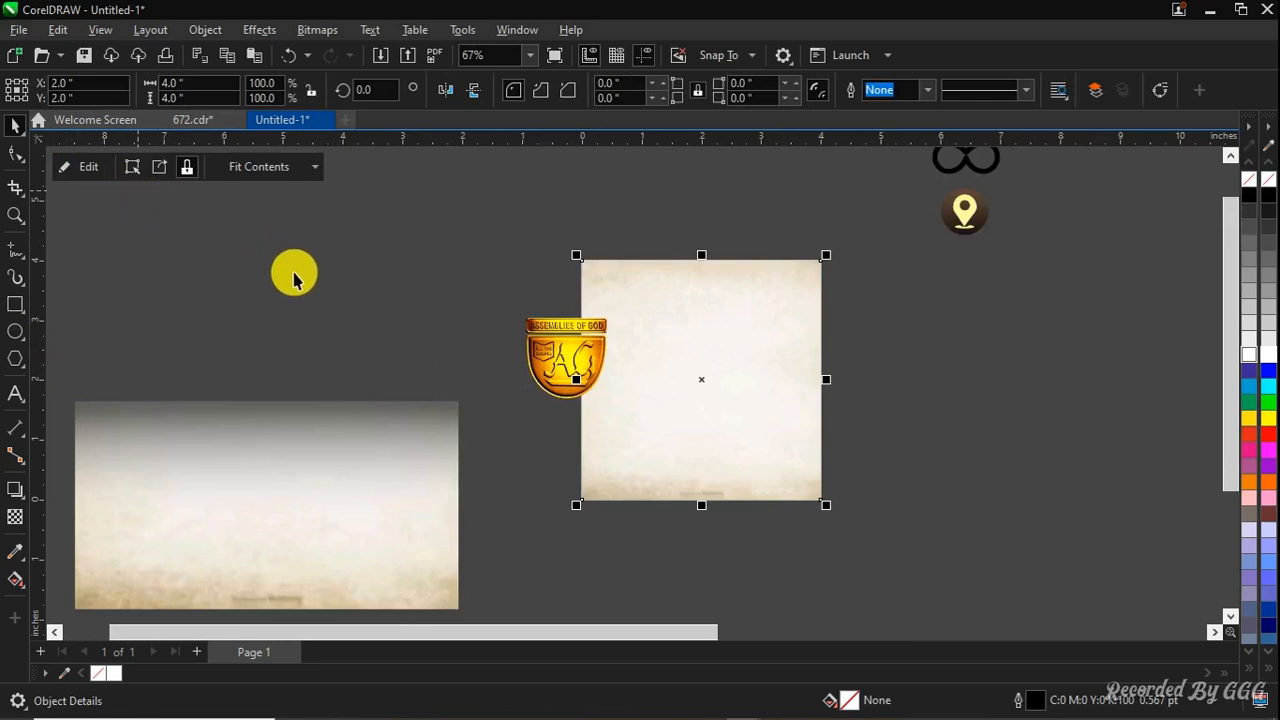
Bring the AGN LOGO onto the page, scale it down and place it near the page's upper-left corner
click(567, 345)
scroll(569, 343, up, 1)
key(p)
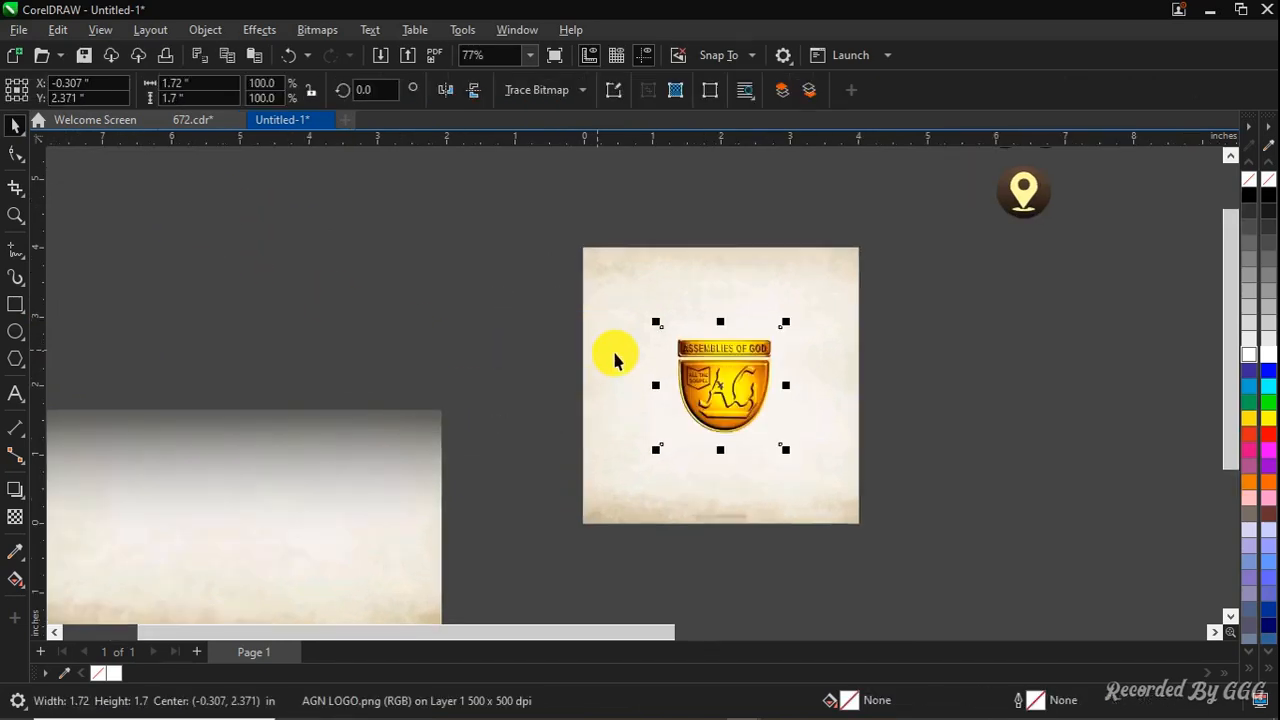
scroll(742, 332, up, 1)
drag(806, 324, 625, 286)
scroll(710, 413, down, 2)
scroll(674, 286, down, 2)
scroll(669, 286, down, 1)
click(514, 320)
Move the ICONS image just below the page and duplicate it about 1.64 inches to the right
scroll(616, 307, down, 4)
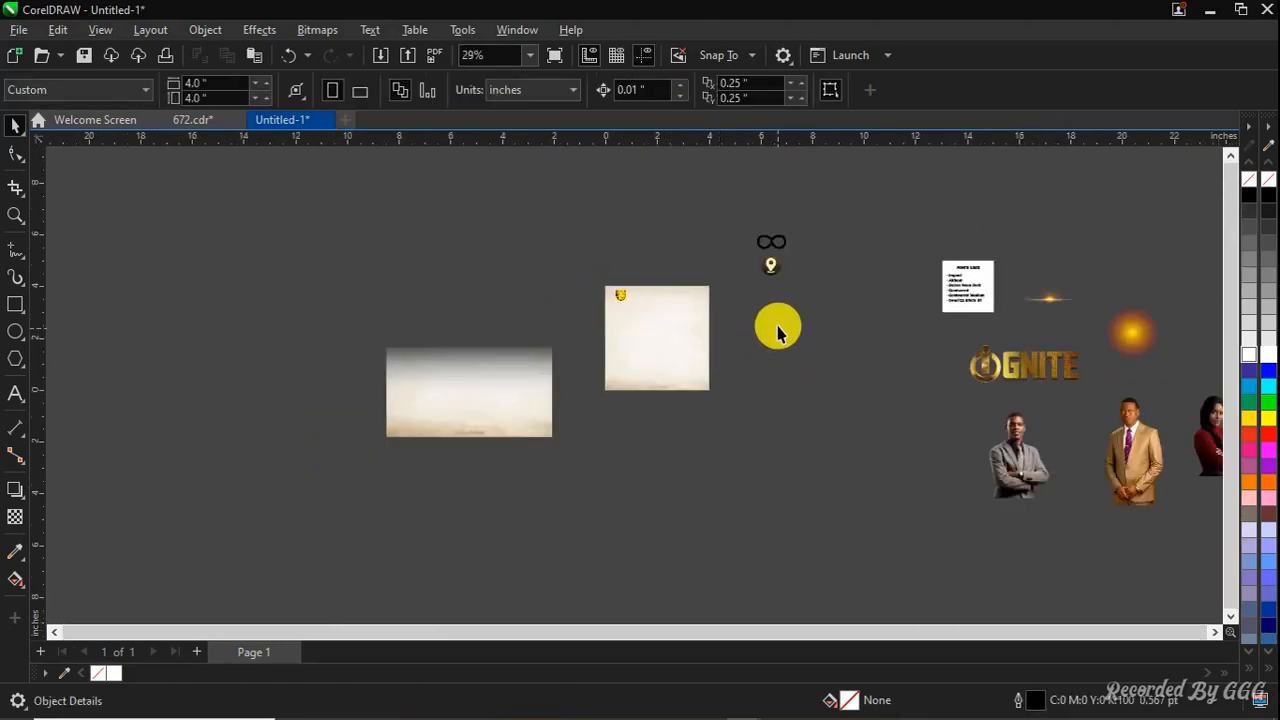
click(778, 254)
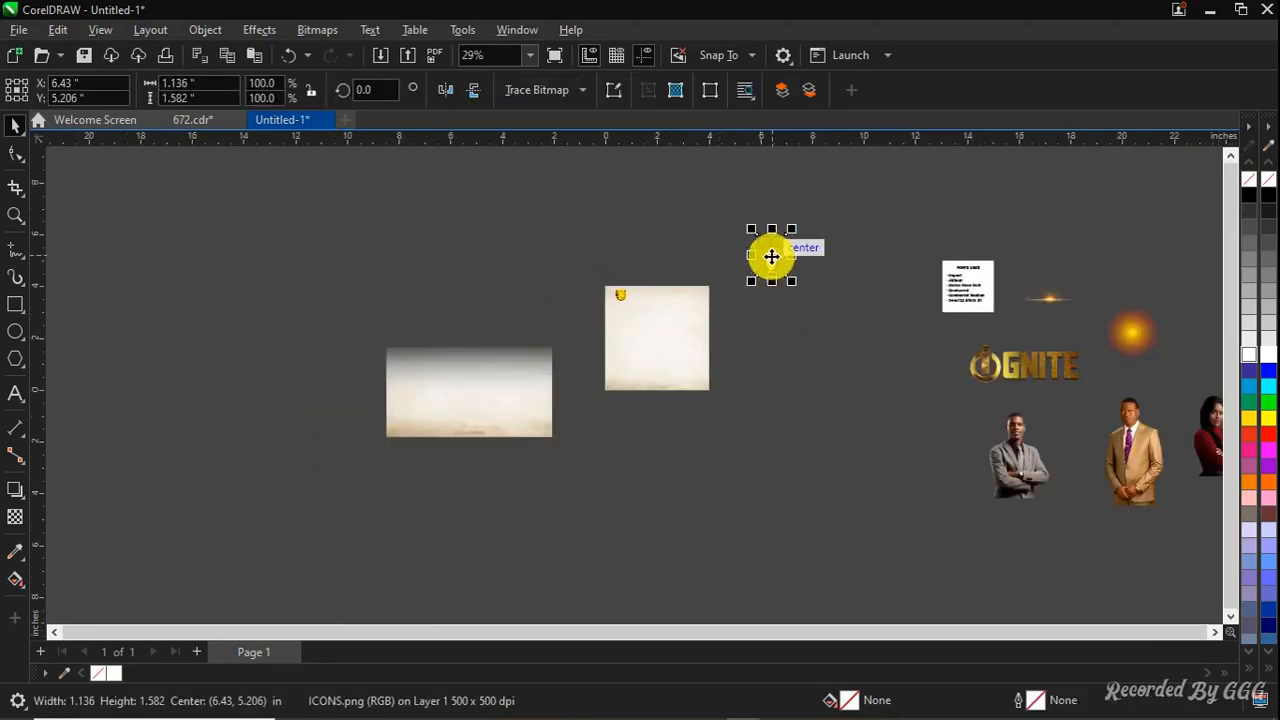
drag(771, 256, 712, 418)
drag(623, 421, 630, 424)
scroll(632, 424, up, 5)
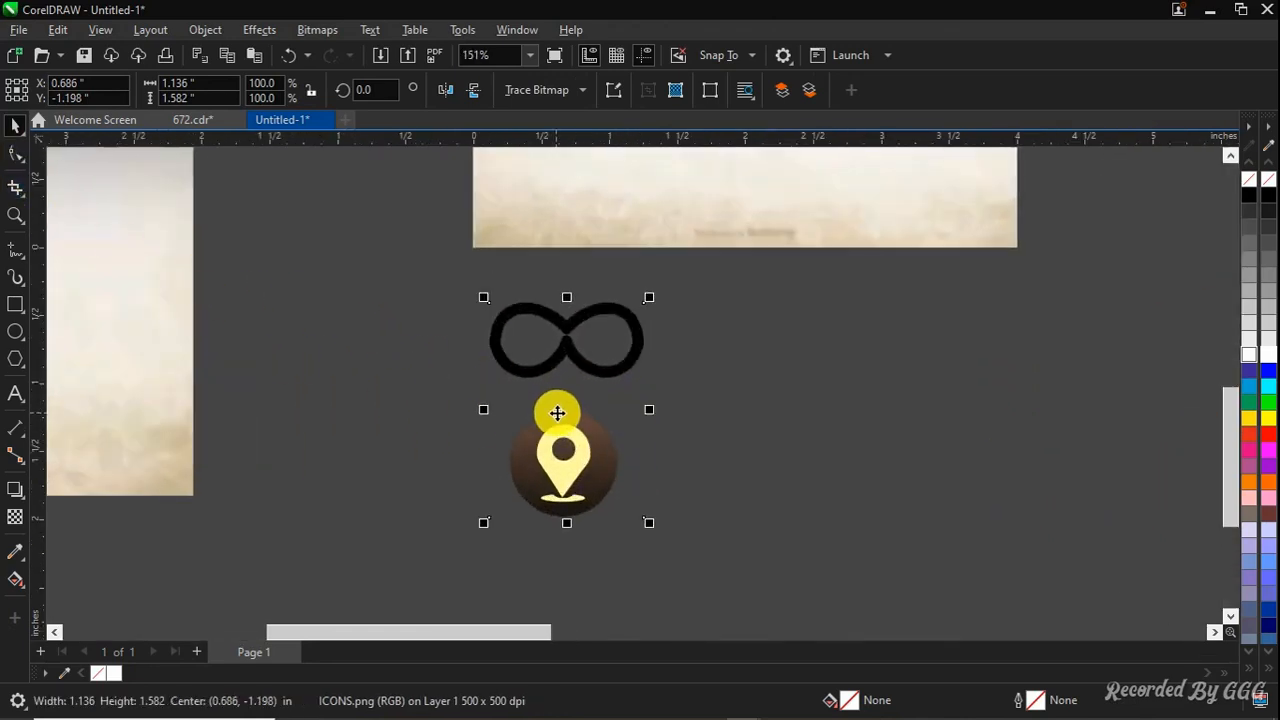
drag(557, 413, 781, 415)
right_click(781, 415)
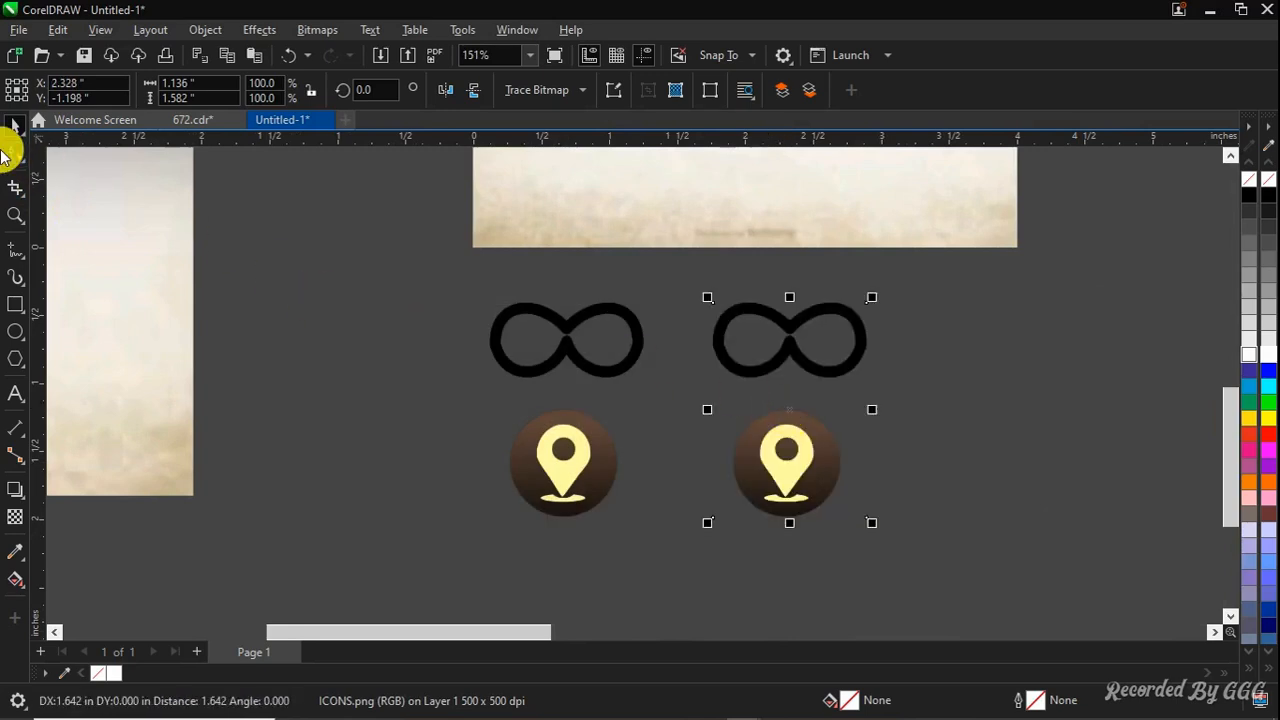
Crop the original ICONS image with the Shape tool so only the location pin remains
click(16, 152)
drag(340, 249, 689, 400)
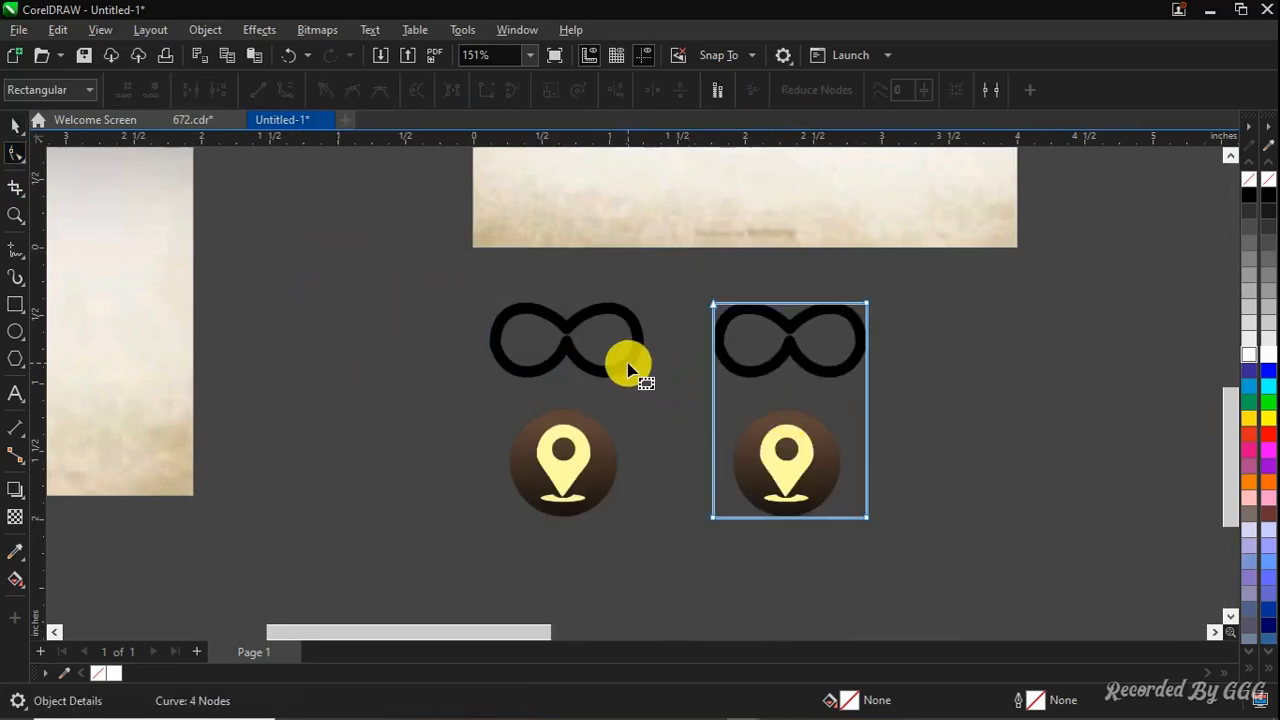
click(629, 366)
drag(434, 291, 690, 345)
drag(643, 305, 632, 404)
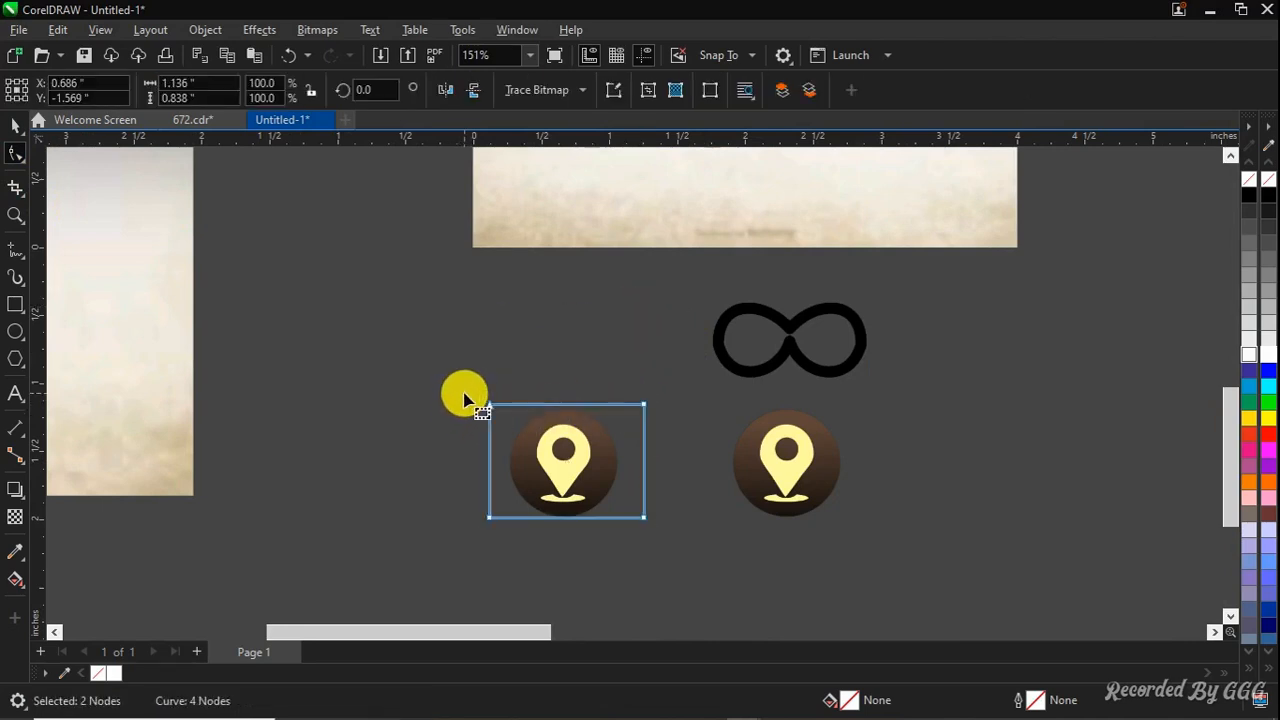
drag(468, 385, 498, 520)
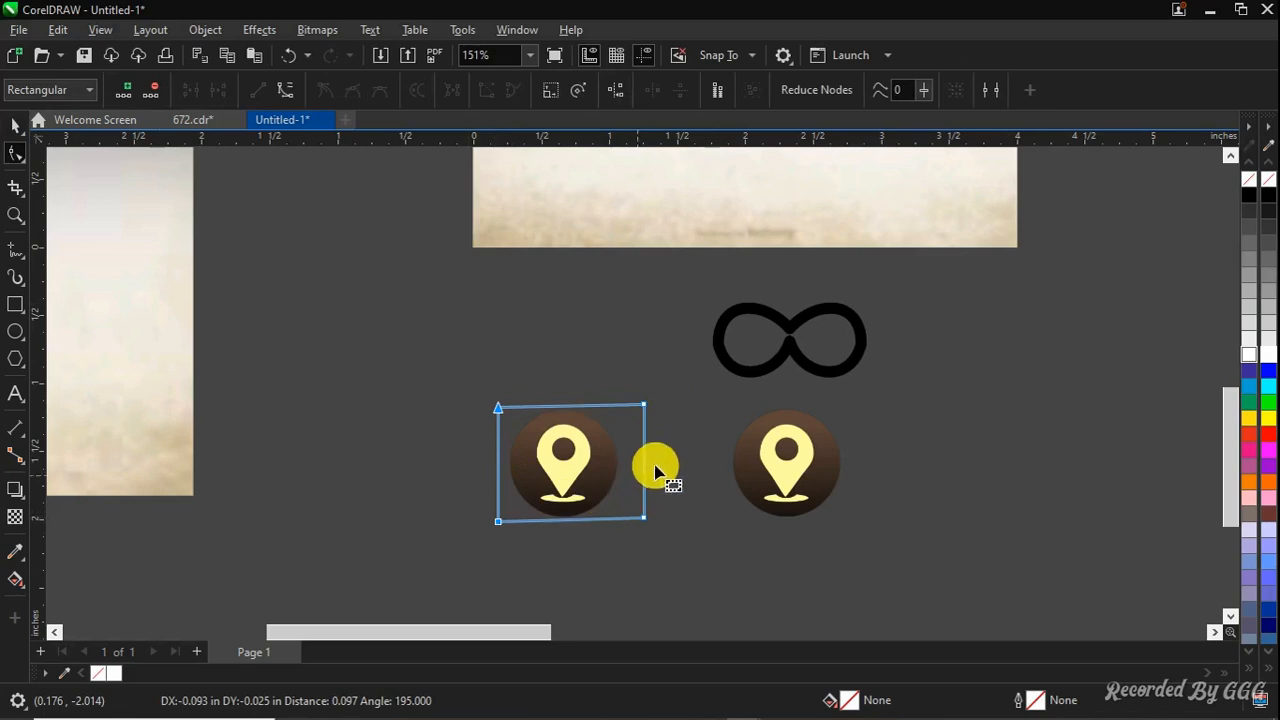
key(space)
key(space)
drag(655, 390, 626, 521)
key(space)
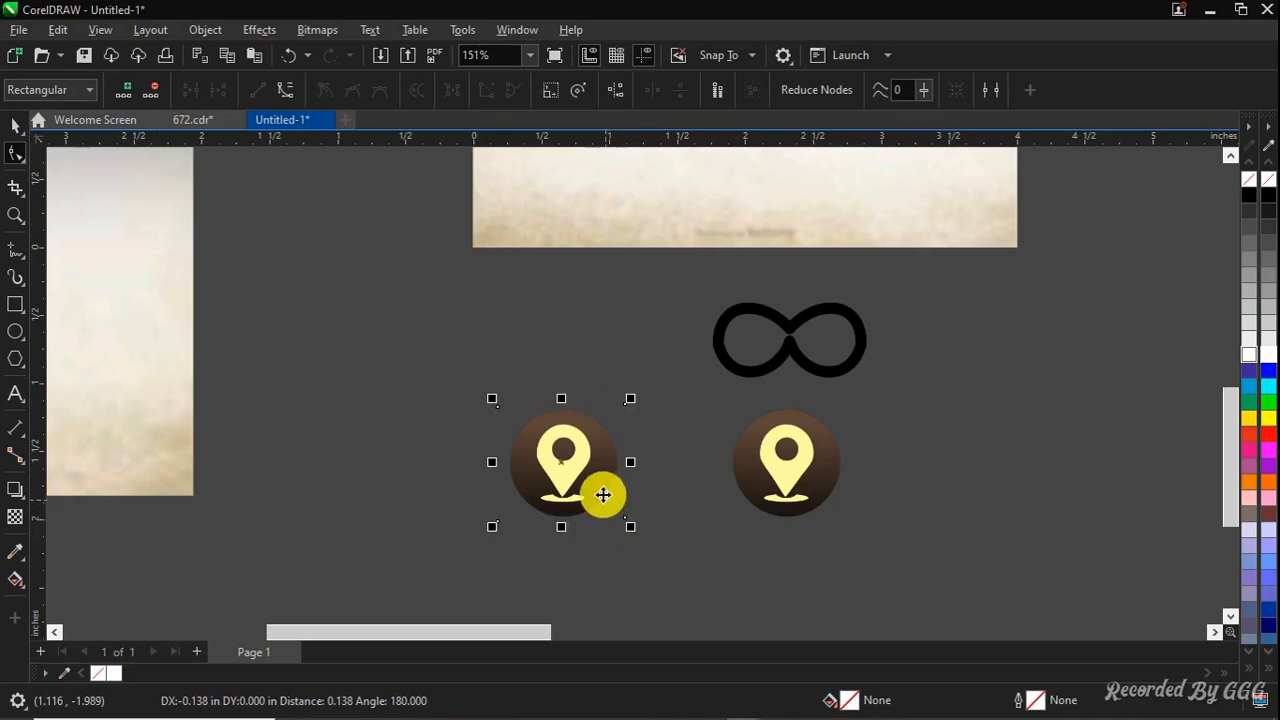
Crop the duplicate ICONS image to the infinity symbol and place it right beside the location pin
scroll(603, 493, down, 1)
click(770, 464)
key(F10)
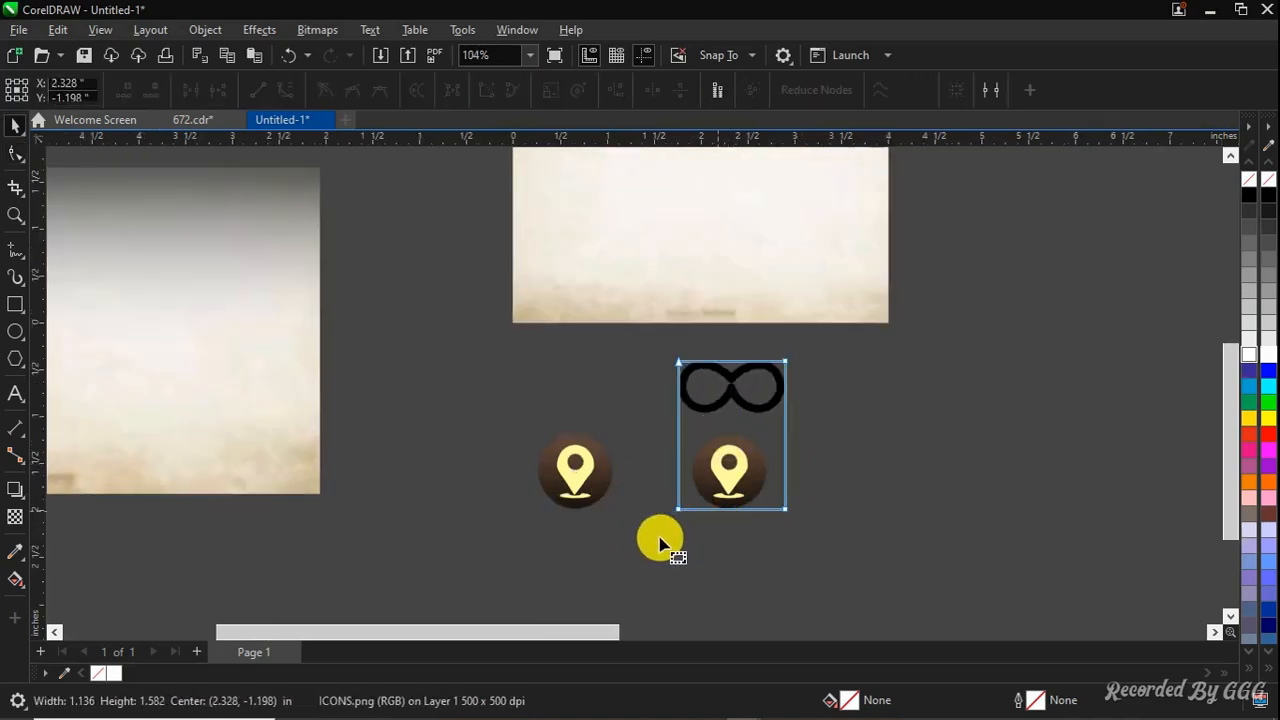
drag(660, 540, 843, 471)
drag(786, 509, 691, 446)
key(space)
scroll(736, 367, down, 1)
key(space)
scroll(689, 446, down, 2)
scroll(791, 449, up, 1)
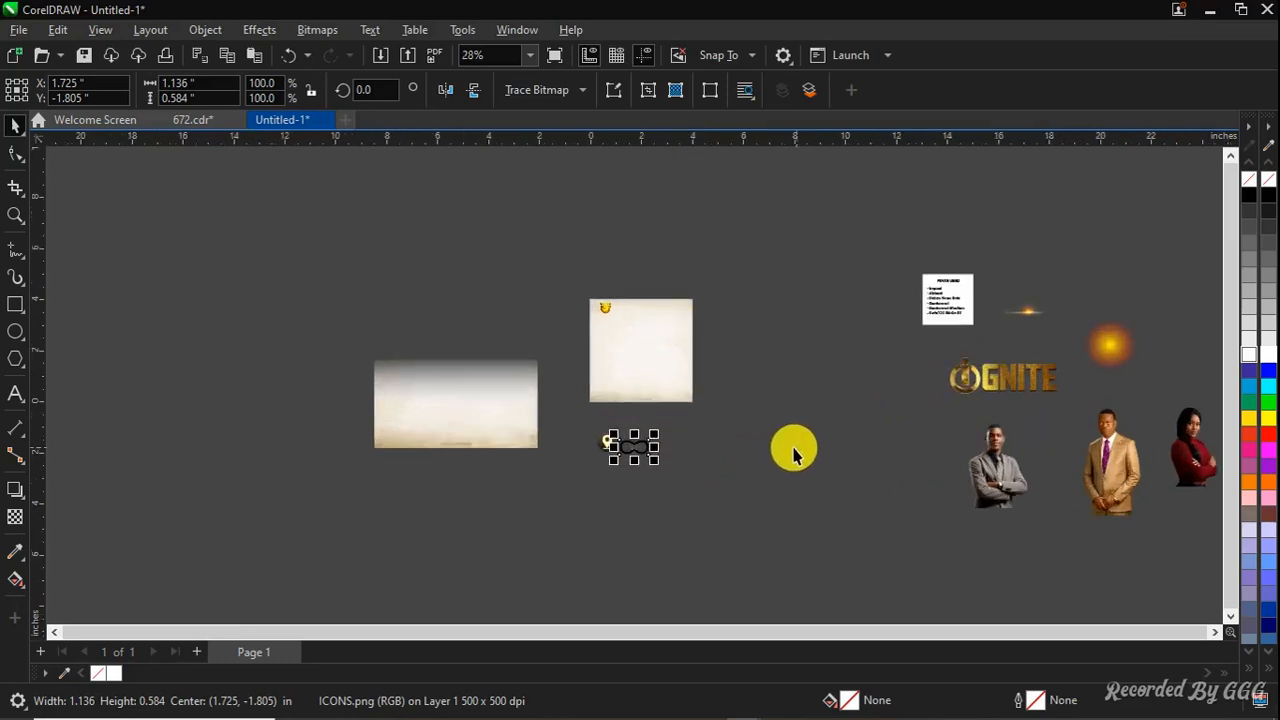
Scale the PIC. 2 portrait to about 1.16 by 1.69 inches and place it at the page's left edge below the logo
scroll(737, 451, right, 2)
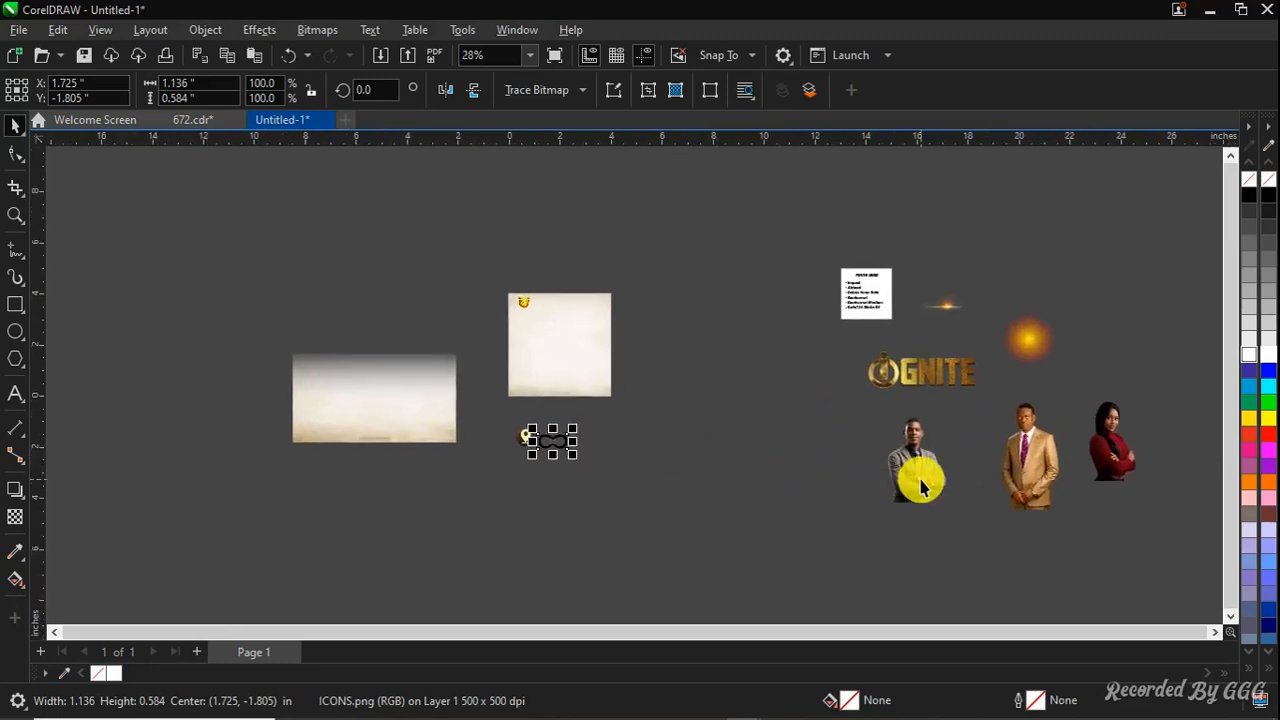
drag(921, 487, 714, 423)
scroll(714, 425, up, 1)
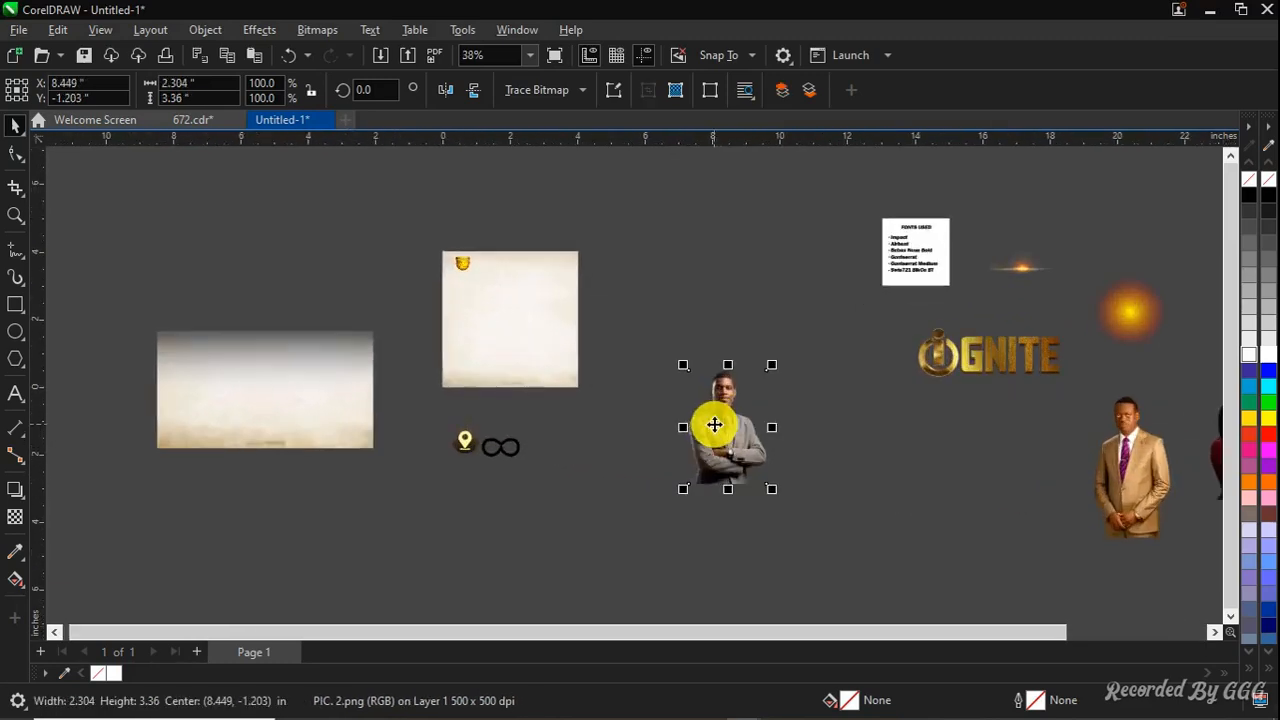
key(p)
scroll(550, 290, up, 2)
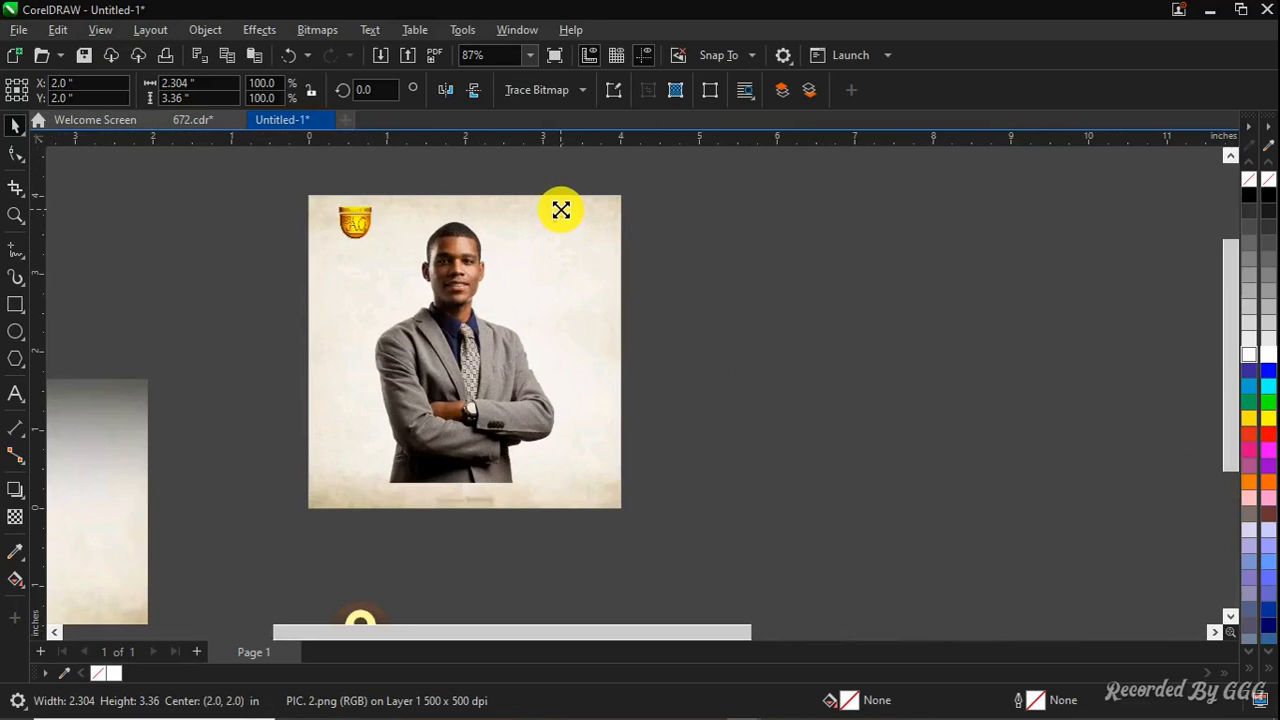
drag(561, 210, 510, 295)
scroll(483, 337, up, 1)
drag(469, 389, 300, 393)
scroll(326, 391, down, 2)
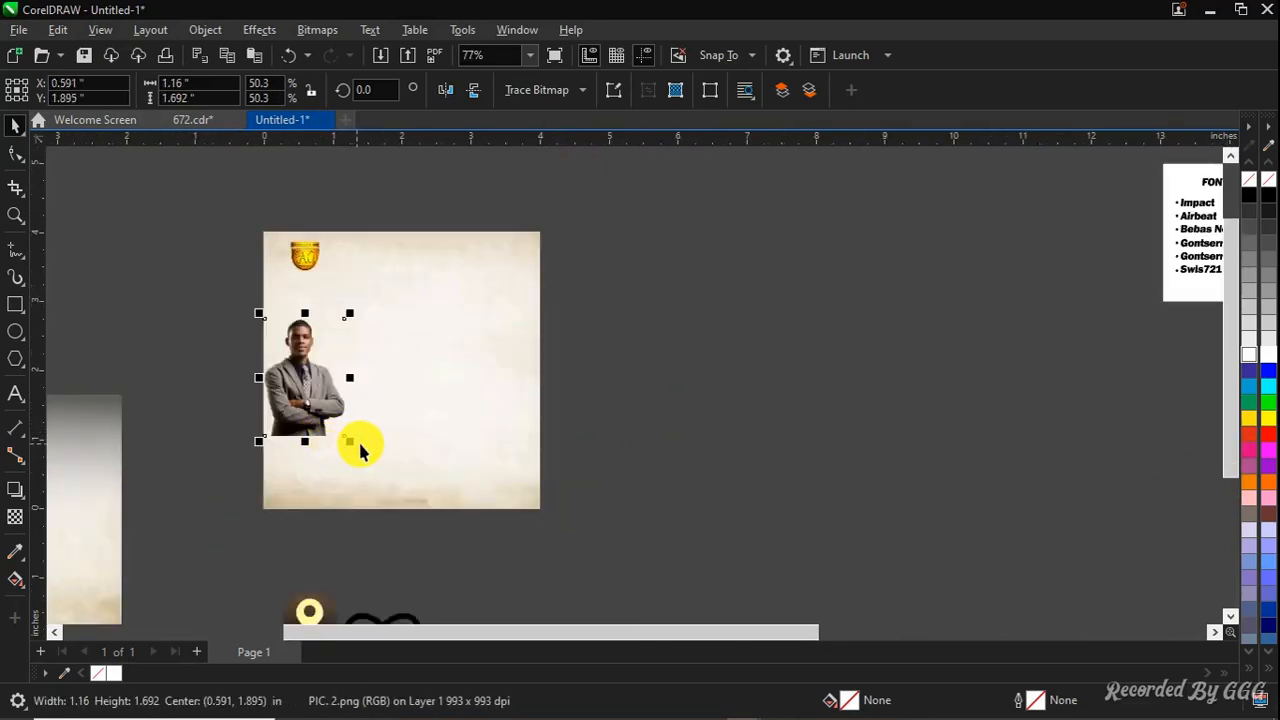
Enlarge the PIC. 2 portrait slightly from its lower-right corner
click(355, 443)
click(335, 432)
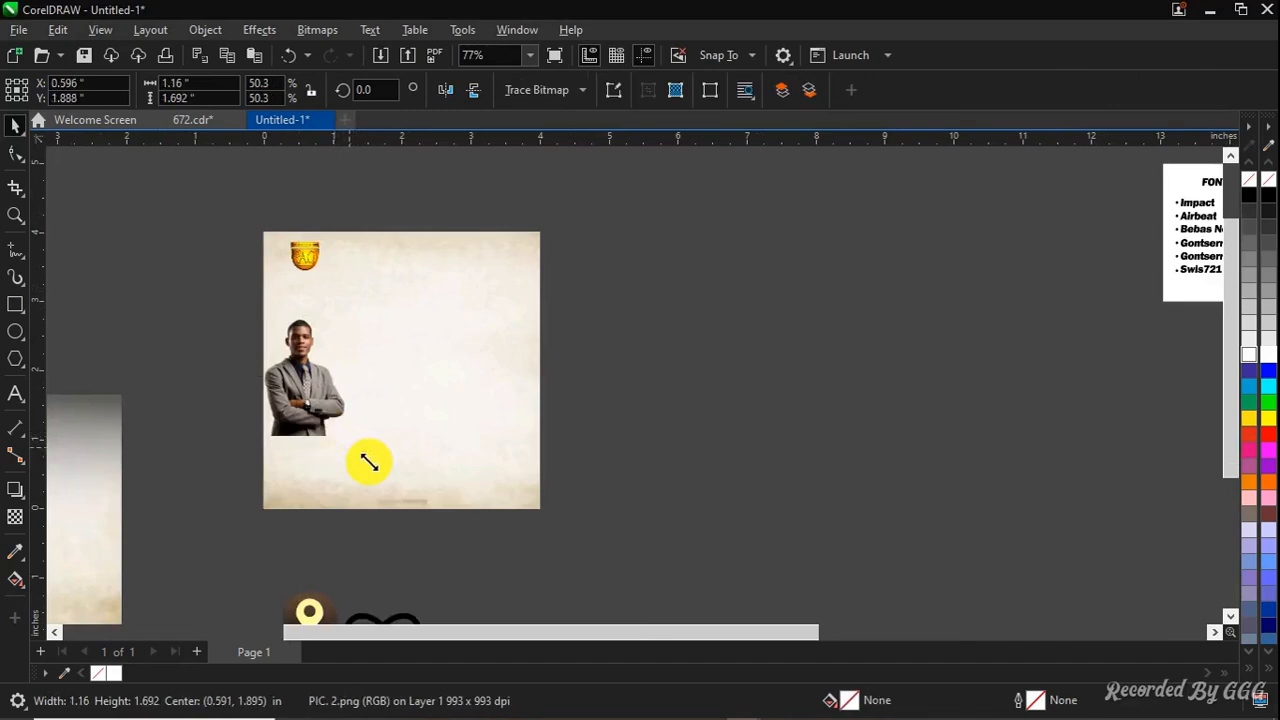
drag(369, 462, 371, 465)
Bring the PIC. 1 portrait of the man in the tan suit to the centre of the page
scroll(381, 462, down, 3)
click(886, 512)
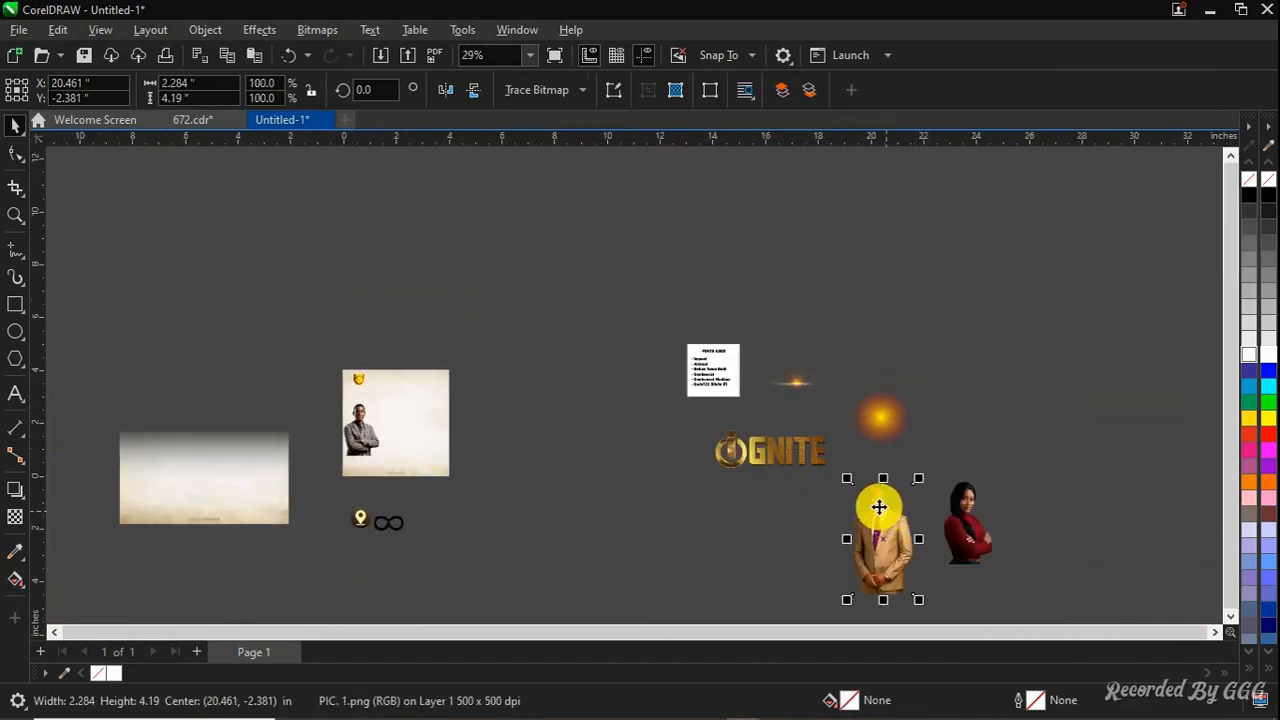
scroll(879, 507, up, 2)
key(p)
drag(265, 399, 847, 377)
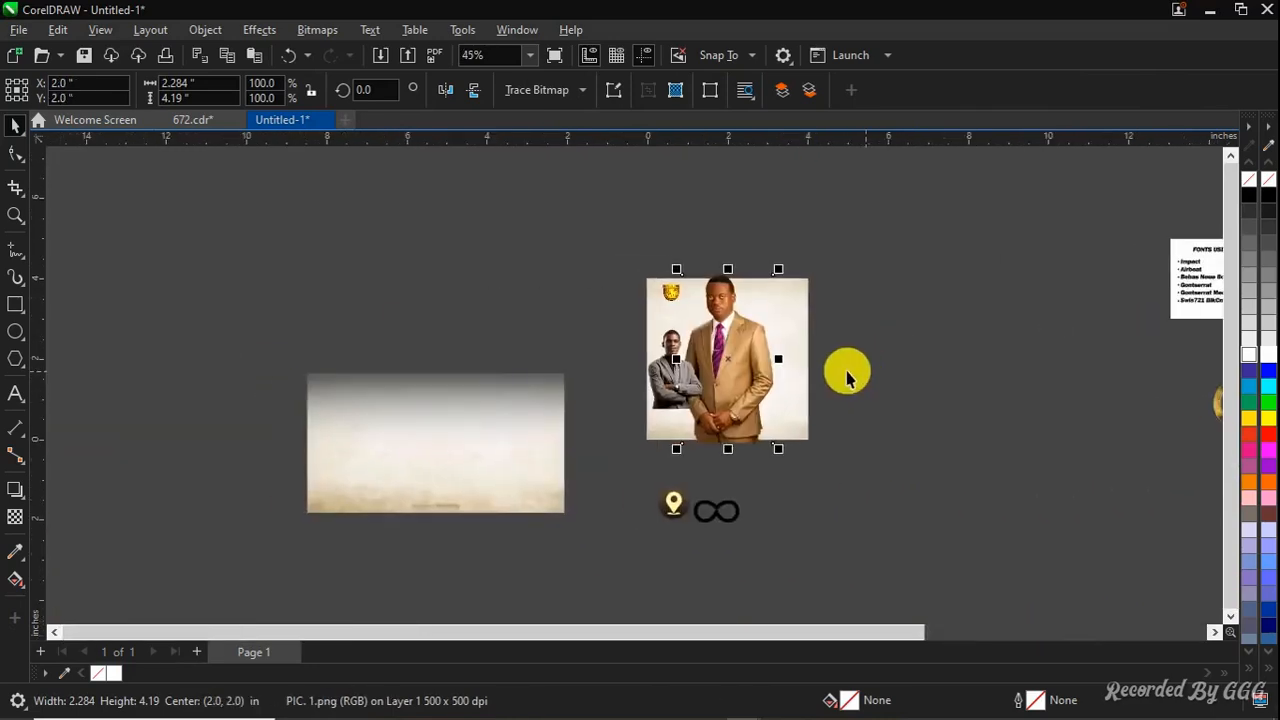
scroll(818, 345, up, 3)
scroll(773, 331, up, 2)
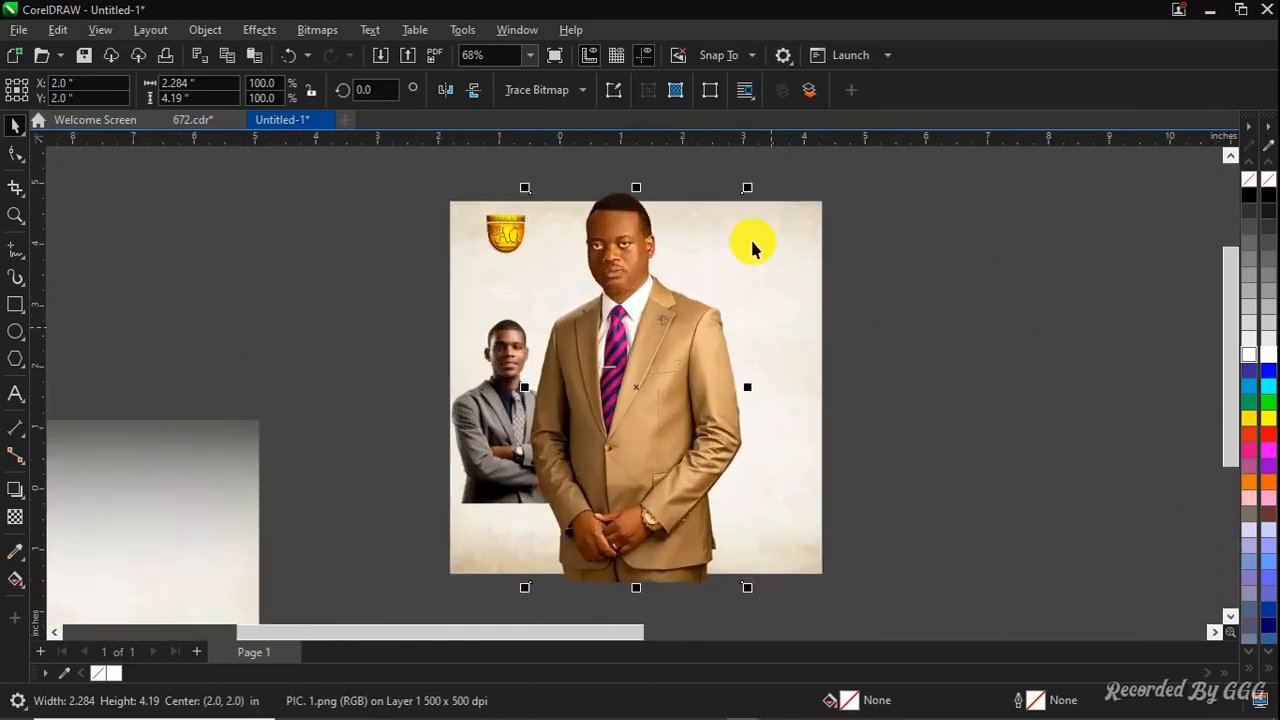
Scale the PIC. 1 portrait to about 1.09 by 2.01 inches and place it right beside the man in the grey suit
drag(749, 188, 686, 290)
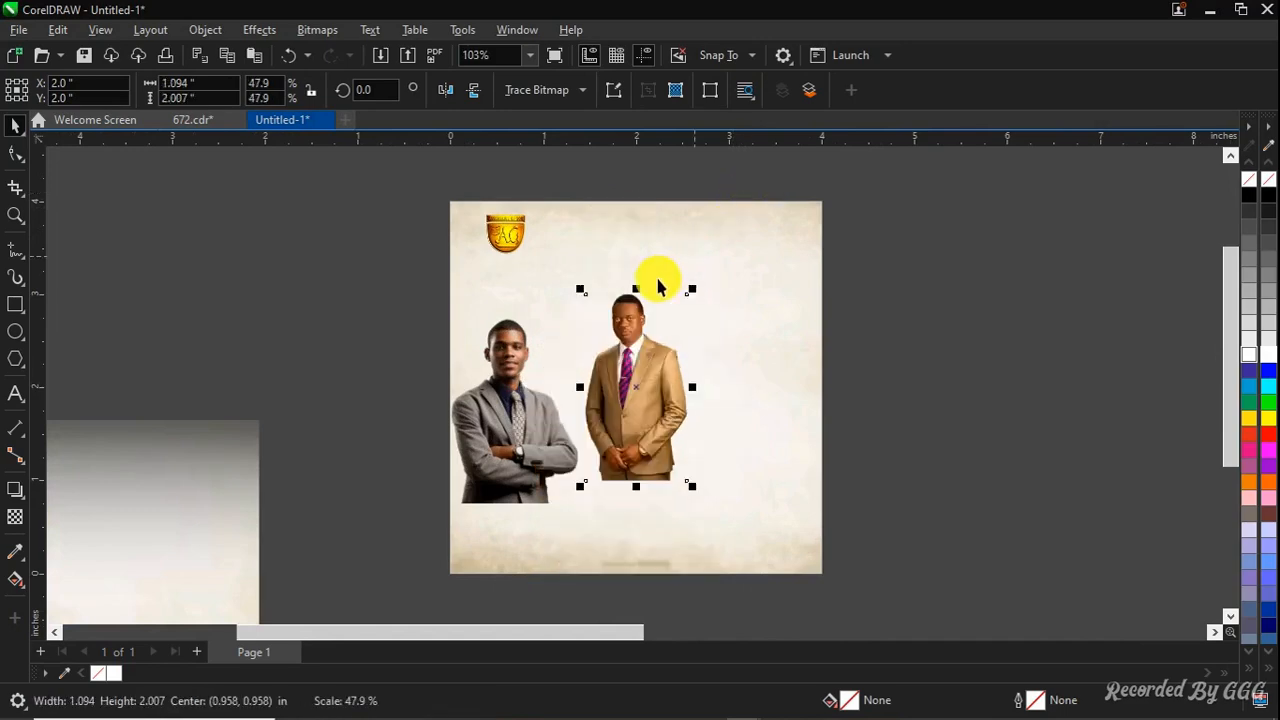
scroll(650, 300, up, 2)
drag(628, 387, 584, 413)
scroll(584, 413, down, 1)
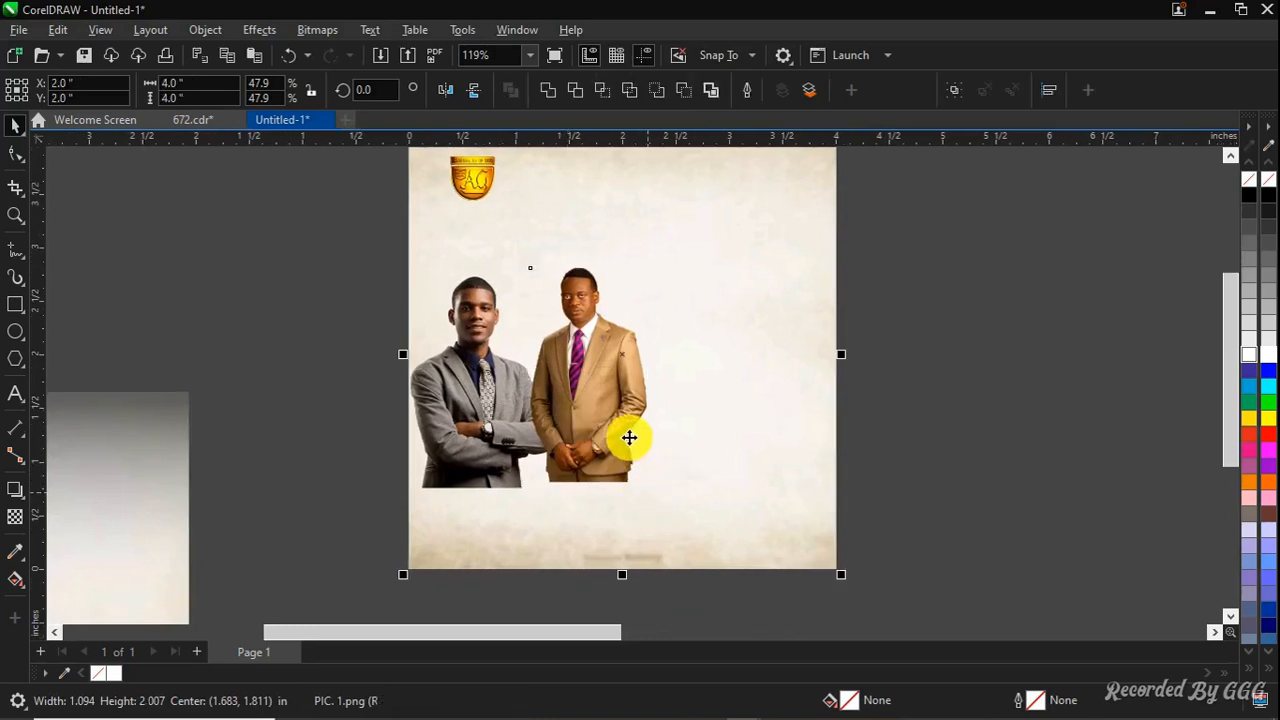
Enlarge the PIC. 1 portrait to about 1.44 by 2.65 inches and lower it slightly beside the man in grey
key(ctrl+a)
click(608, 410)
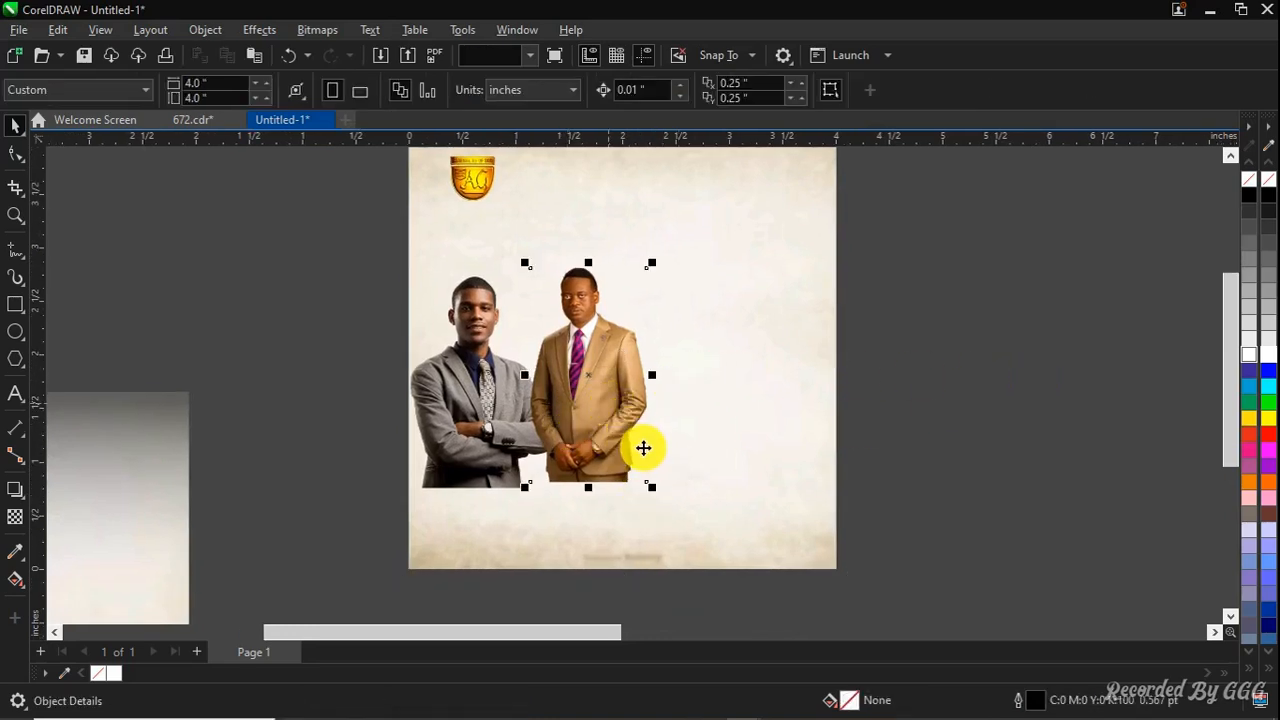
drag(655, 490, 675, 522)
scroll(603, 431, down, 2)
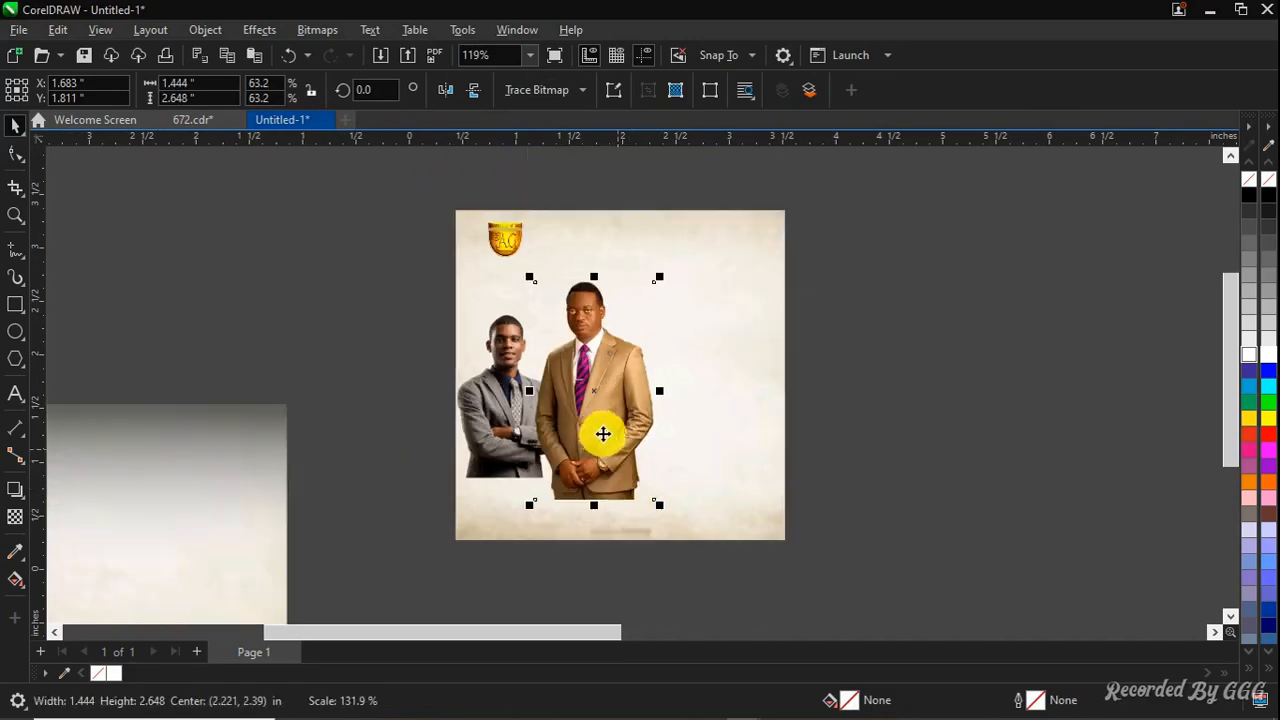
scroll(616, 412, down, 4)
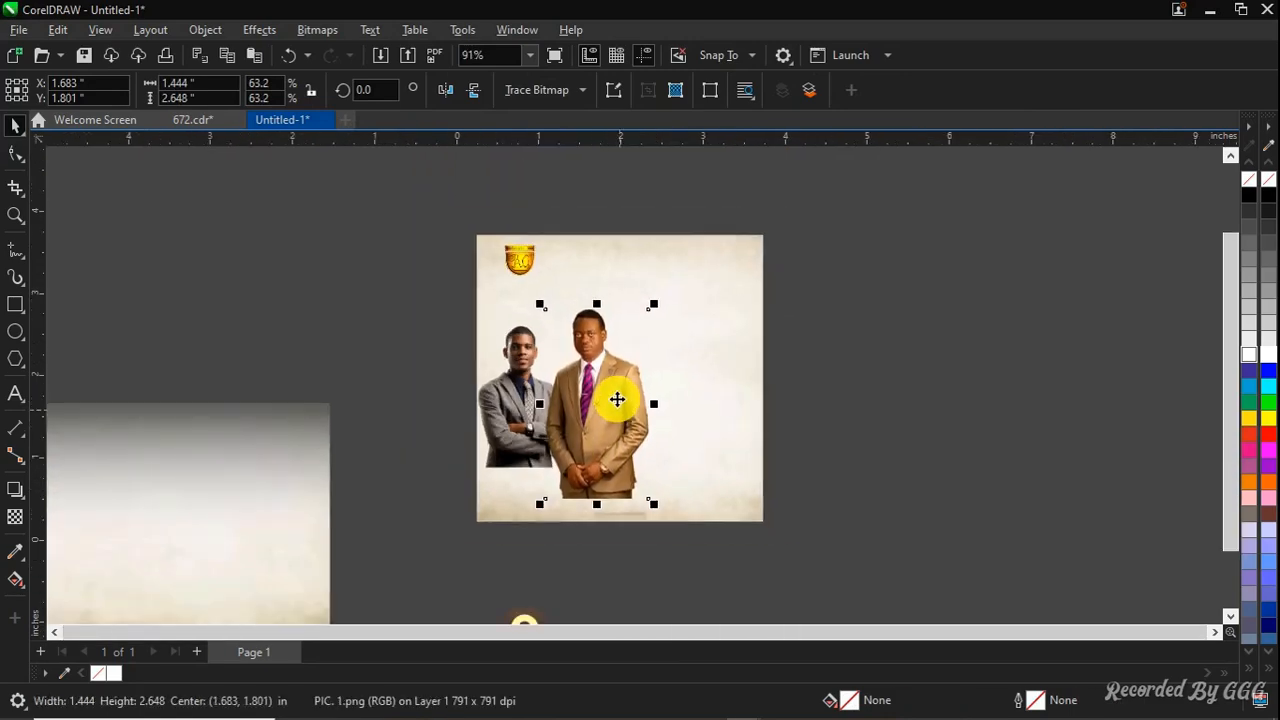
Bring the PIC. 3 portrait of the woman in red to the page centre and shift it to the page's right edge
scroll(920, 445, down, 2)
click(1180, 450)
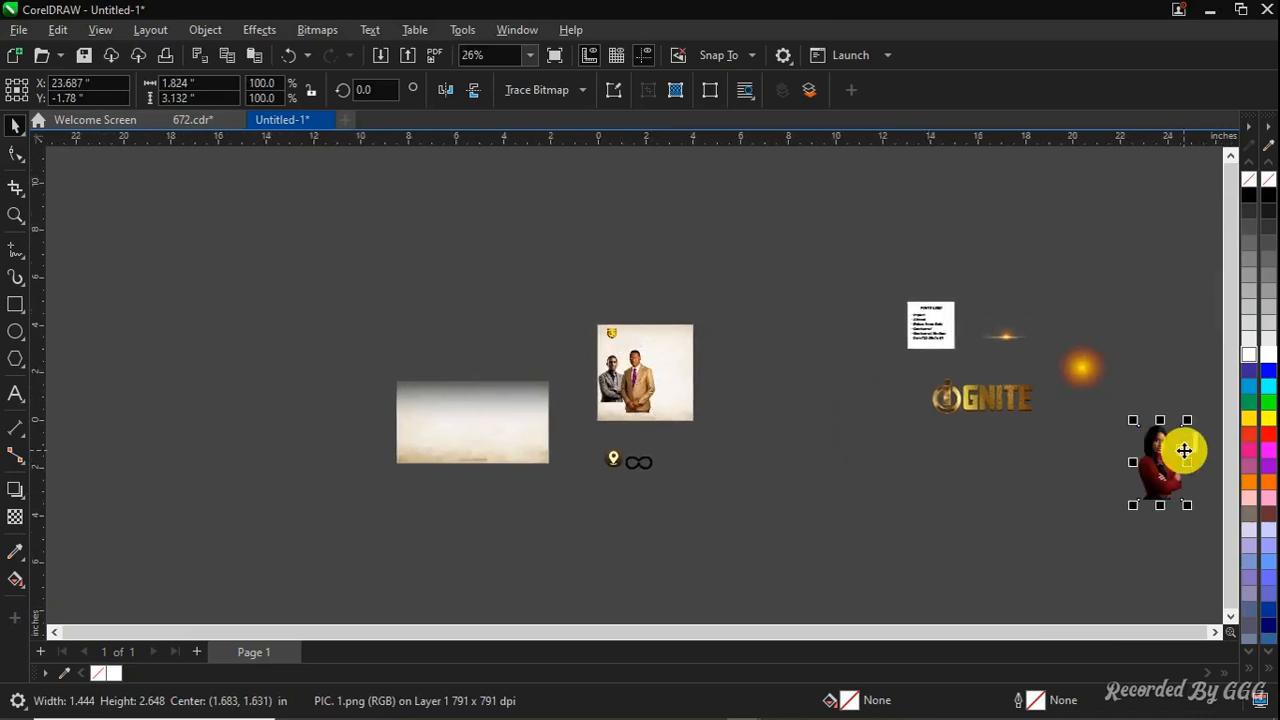
key(p)
scroll(646, 380, up, 4)
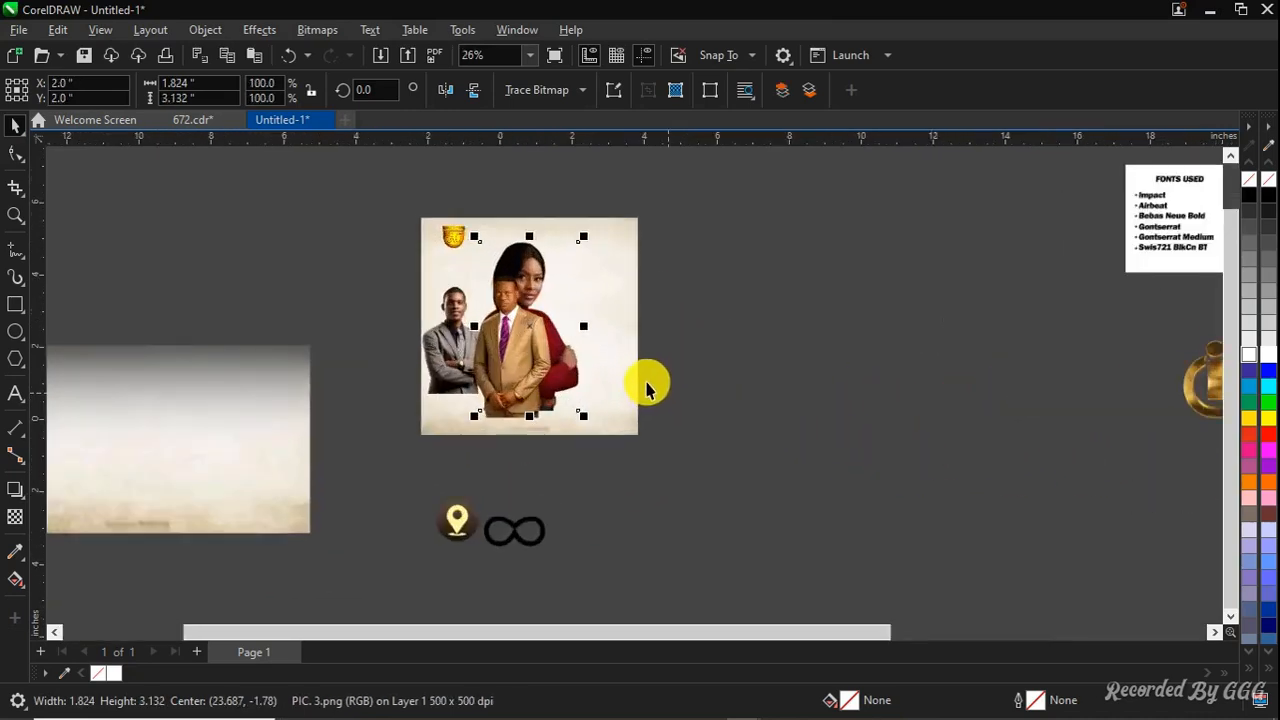
scroll(640, 338, up, 2)
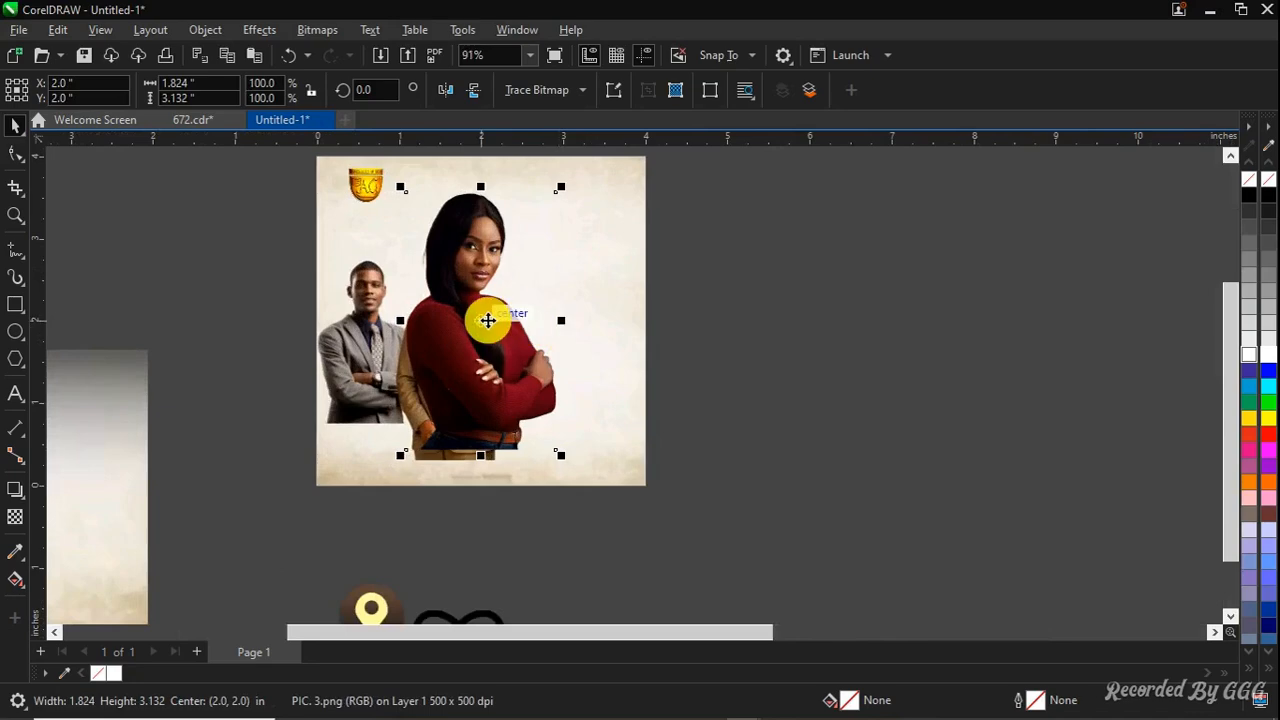
drag(486, 320, 553, 294)
scroll(553, 294, up, 2)
scroll(545, 285, down, 1)
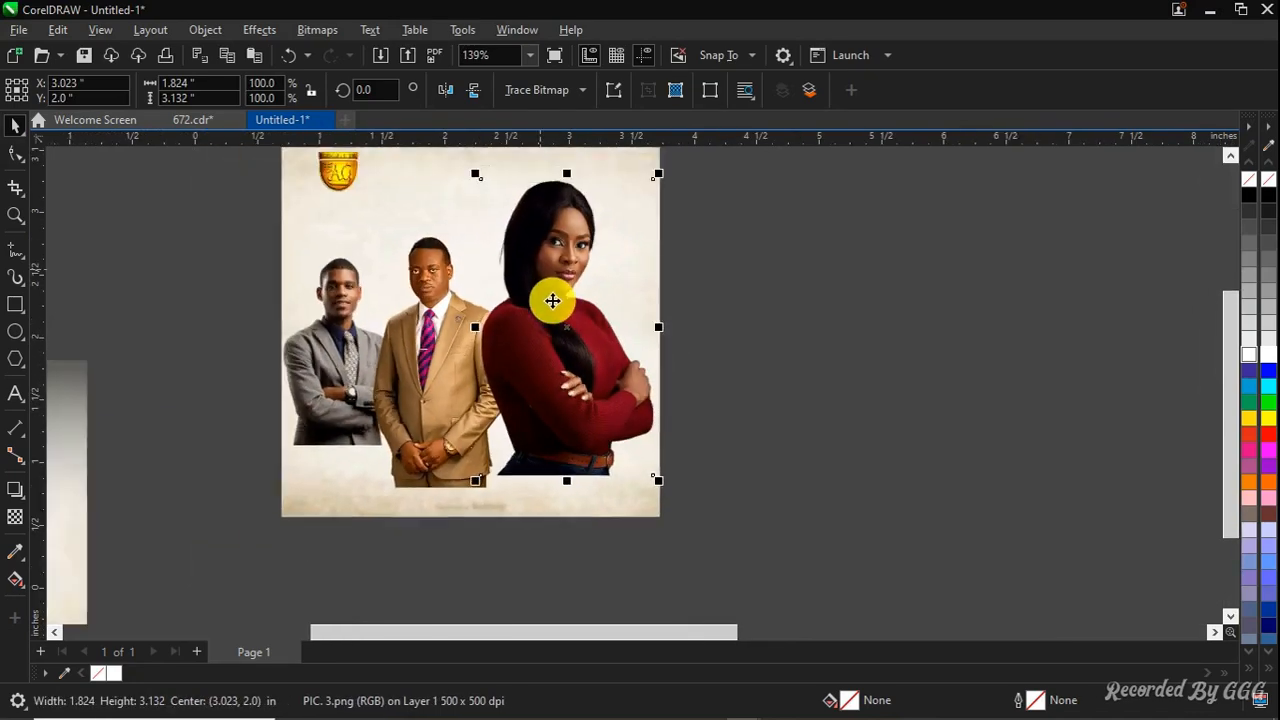
Try mirroring the portrait of the woman in red horizontally and undo it
click(442, 98)
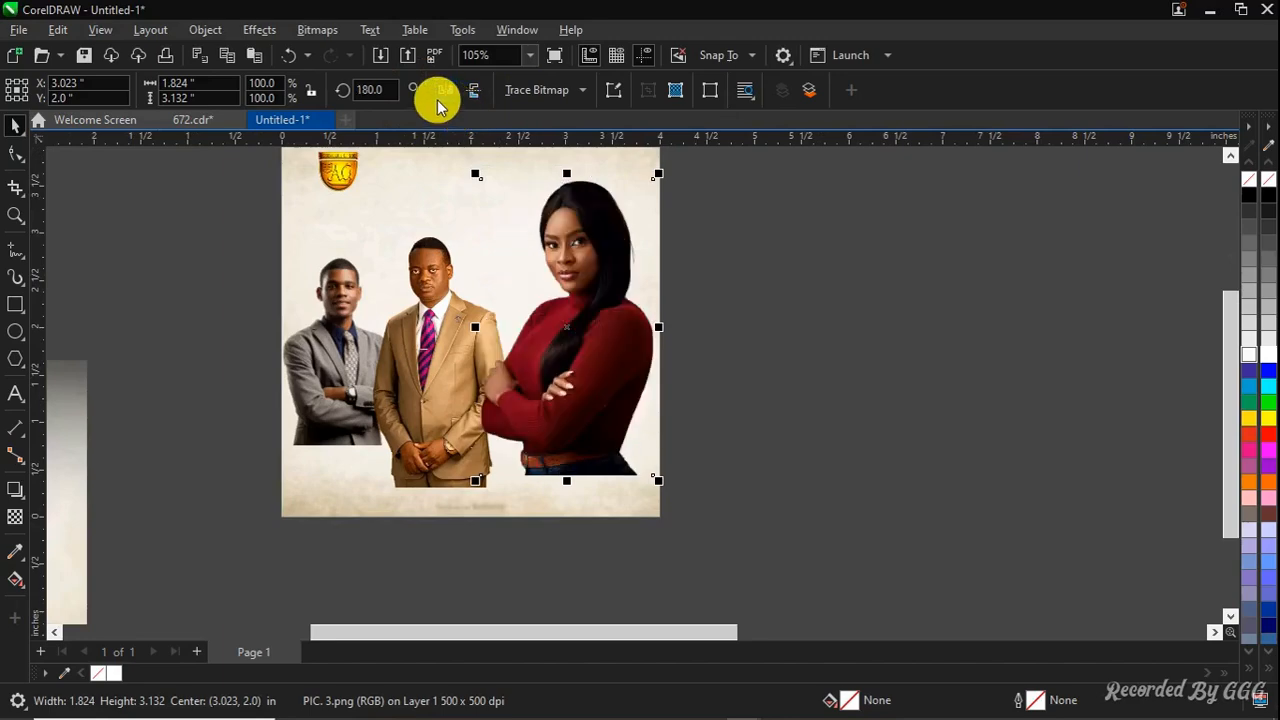
scroll(590, 366, down, 1)
drag(594, 380, 731, 394)
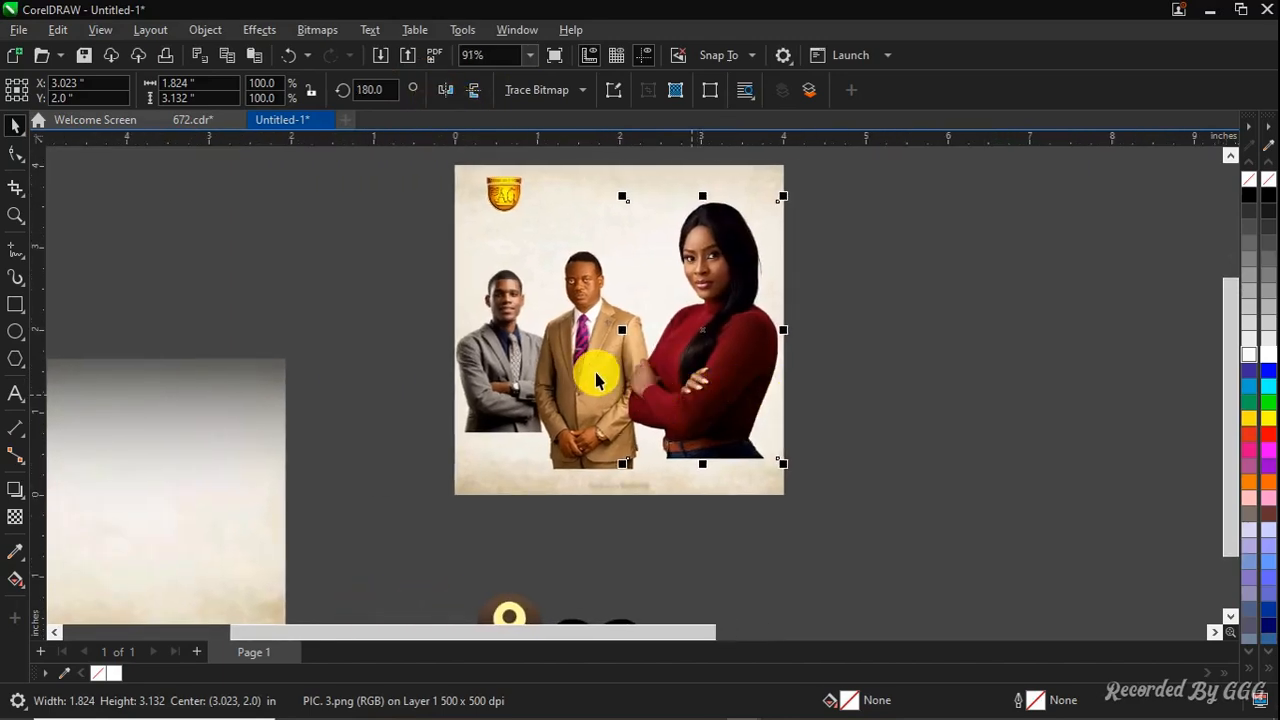
key(ctrl+z)
scroll(594, 296, up, 2)
scroll(737, 294, down, 1)
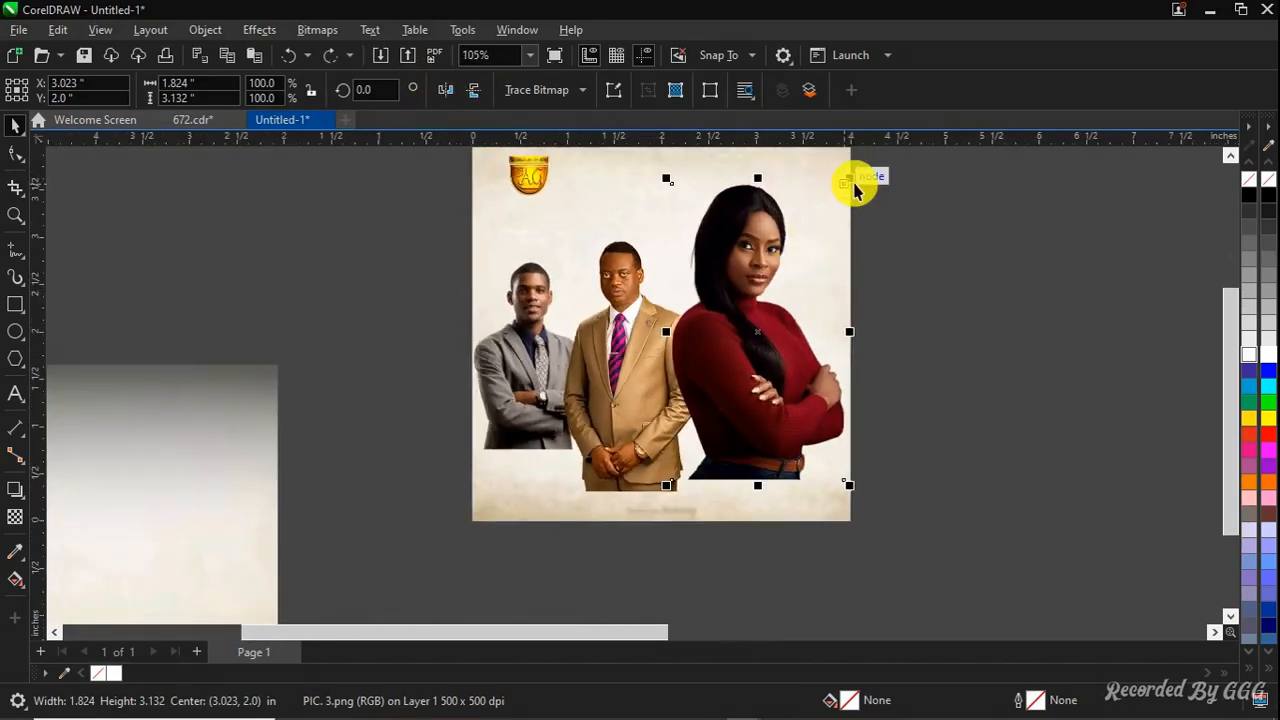
Scale the portrait of the woman in red to about 1.51 by 2.59 inches and place it beside the man in tan
drag(854, 176, 808, 246)
scroll(726, 331, up, 1)
drag(755, 330, 727, 351)
scroll(727, 351, down, 1)
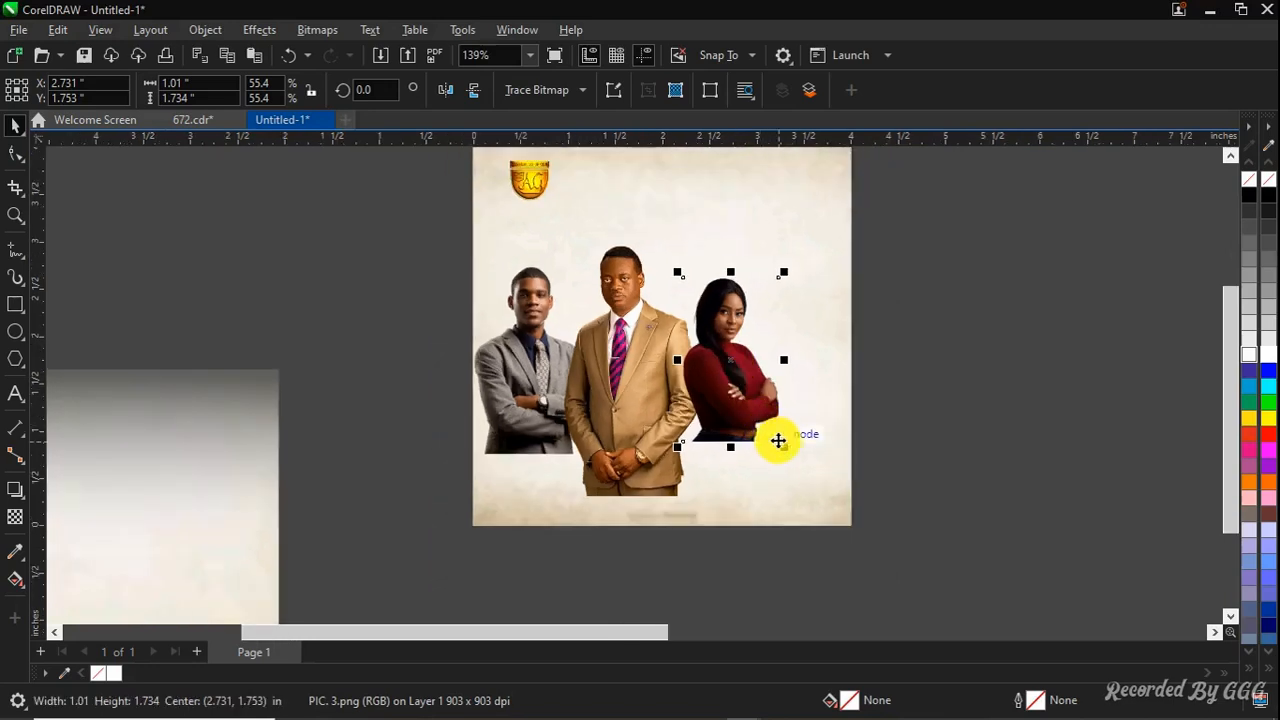
drag(784, 447, 782, 458)
scroll(778, 452, down, 1)
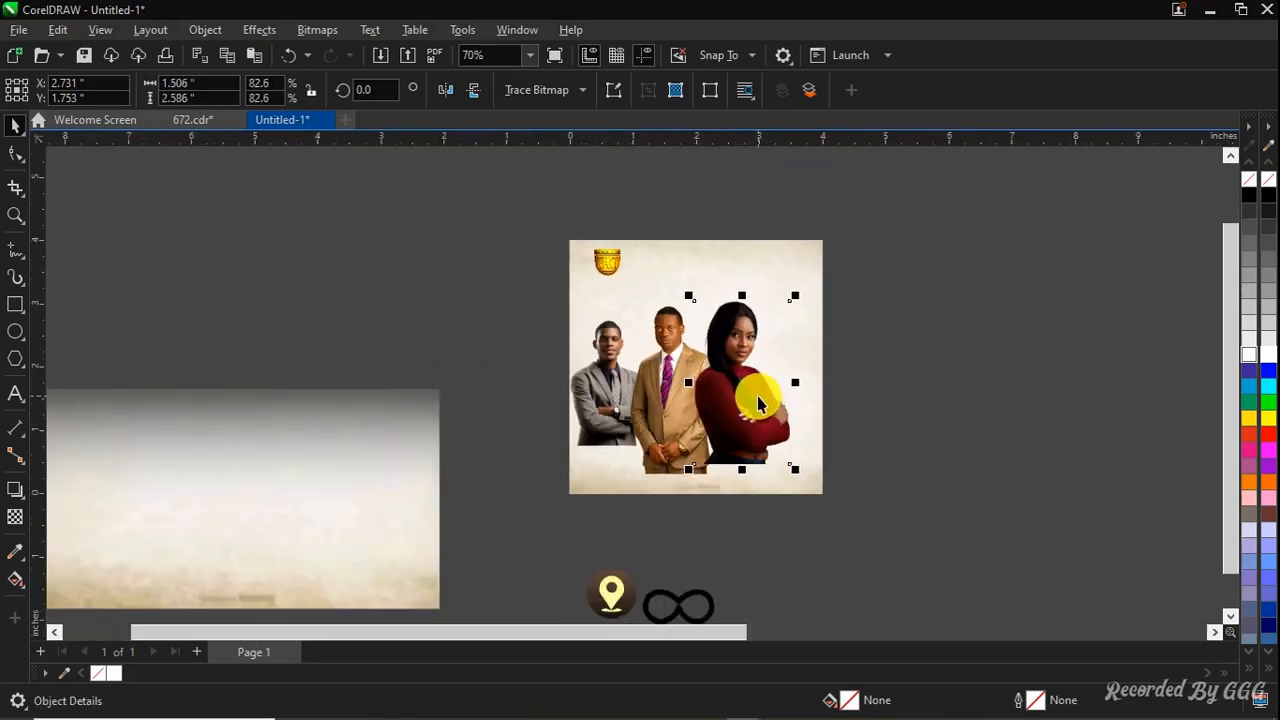
Select all three portraits together and park them off the page on its right side
scroll(758, 397, down, 1)
drag(758, 396, 706, 307)
drag(499, 229, 802, 398)
drag(655, 312, 708, 409)
scroll(834, 440, down, 1)
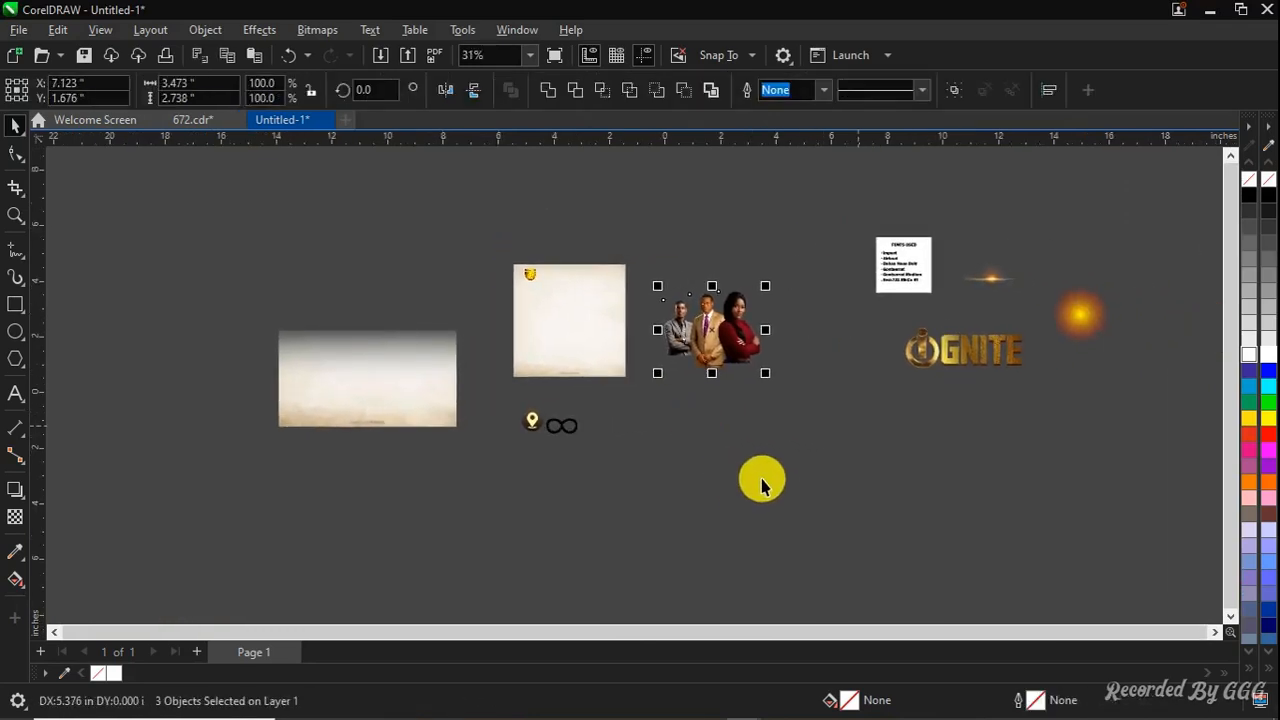
Bring the IGNITE TEXT 3D title image to the centre of the page
click(940, 337)
scroll(940, 337, up, 1)
drag(940, 337, 472, 272)
scroll(424, 196, up, 1)
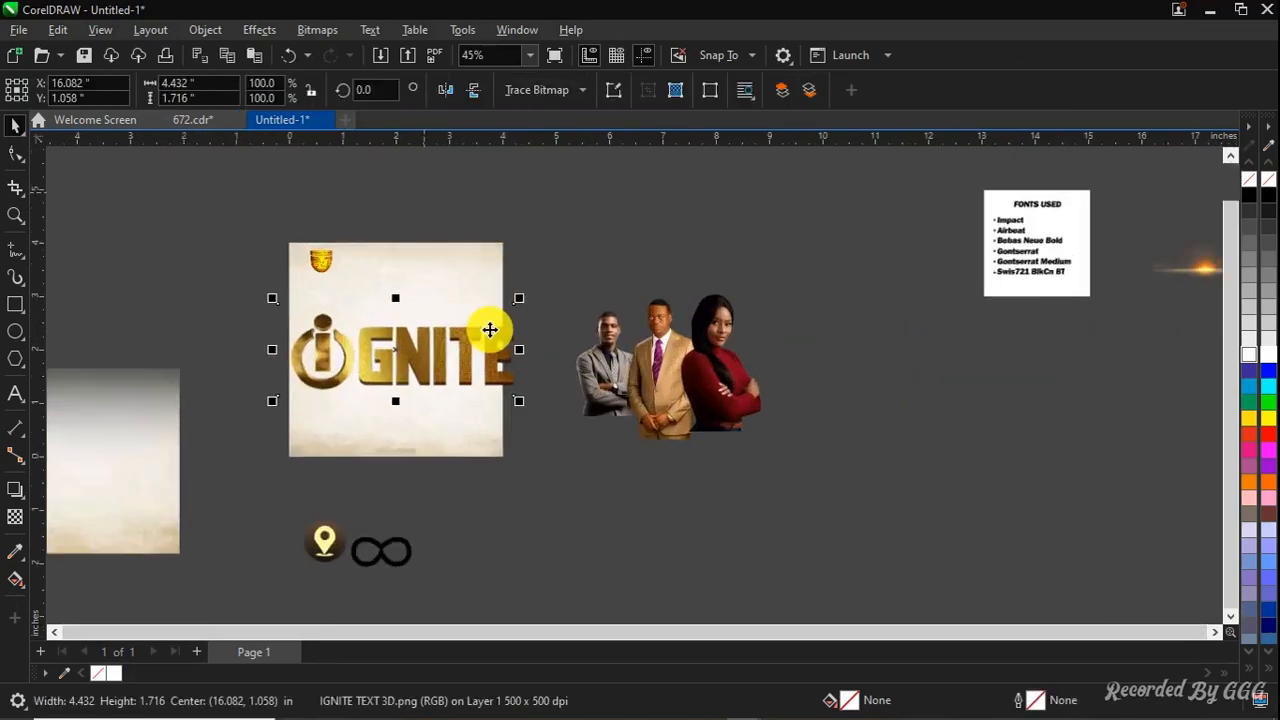
drag(489, 331, 791, 397)
scroll(791, 397, up, 1)
scroll(895, 458, up, 1)
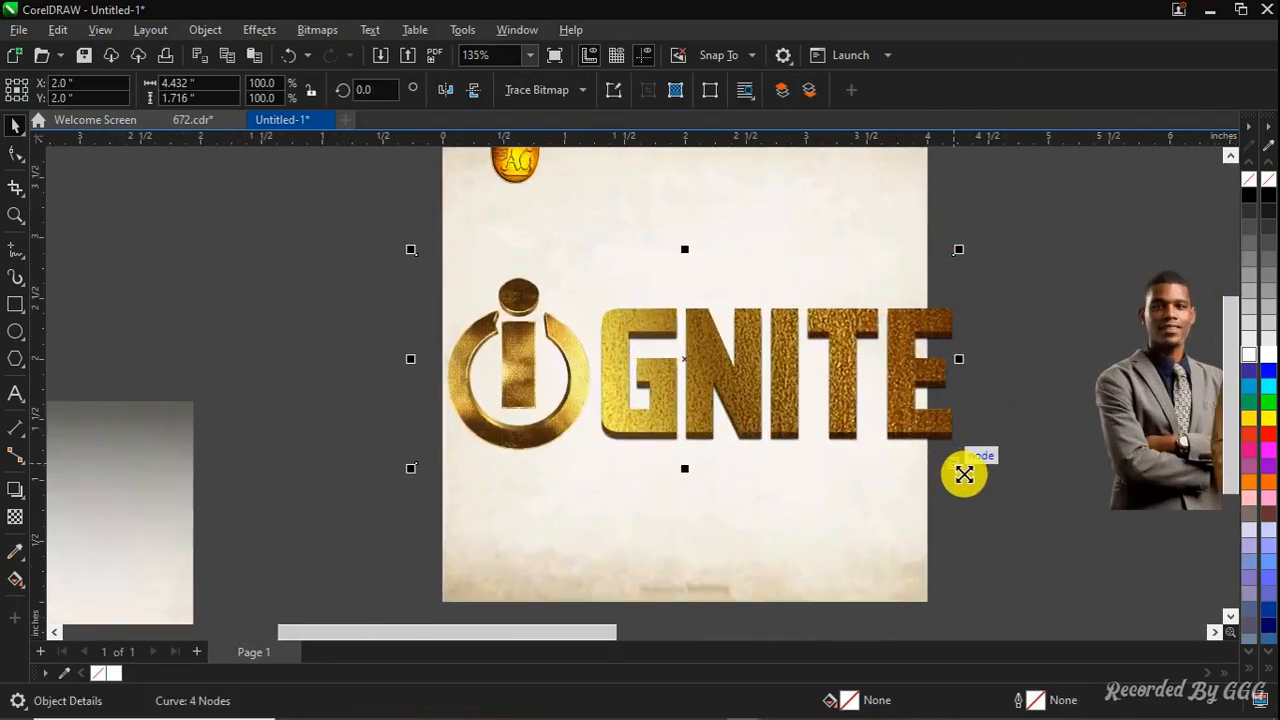
Scale the IGNITE title to about 3.24 by 1.26 inches and move it straight up just below the logo
drag(960, 470, 884, 438)
scroll(712, 370, down, 1)
drag(712, 370, 713, 297)
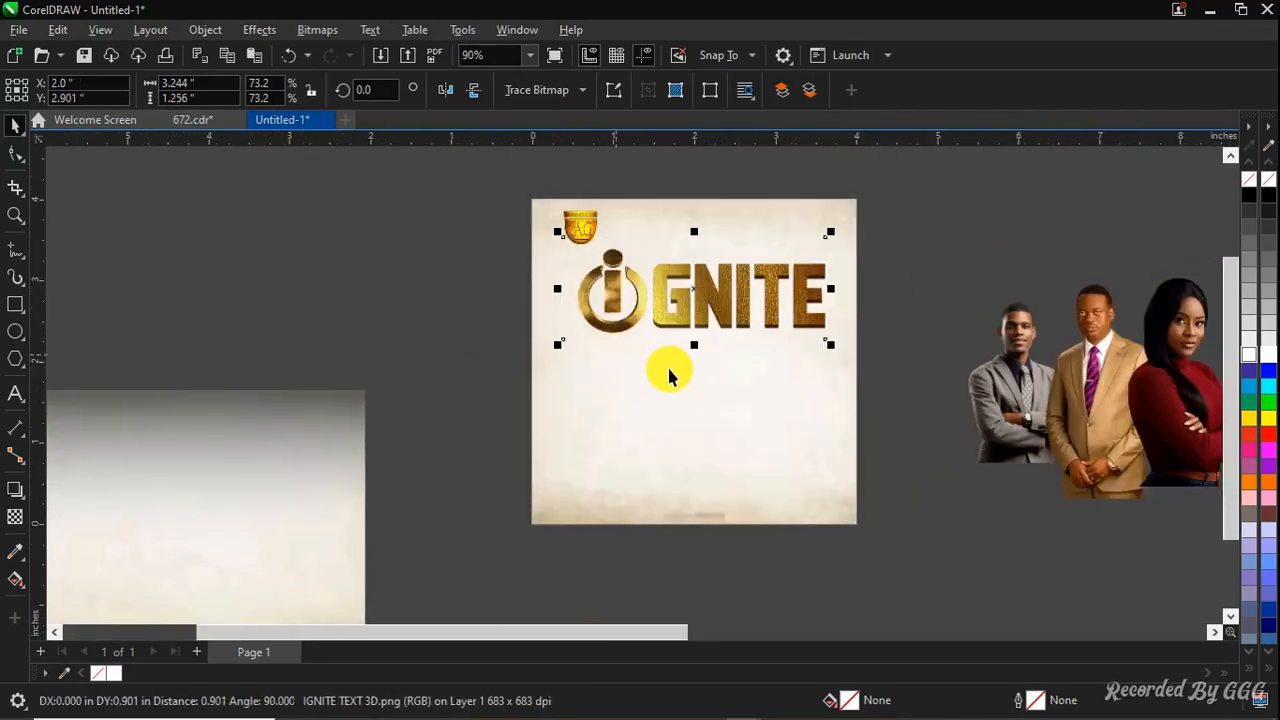
scroll(678, 378, down, 1)
scroll(678, 378, down, 1)
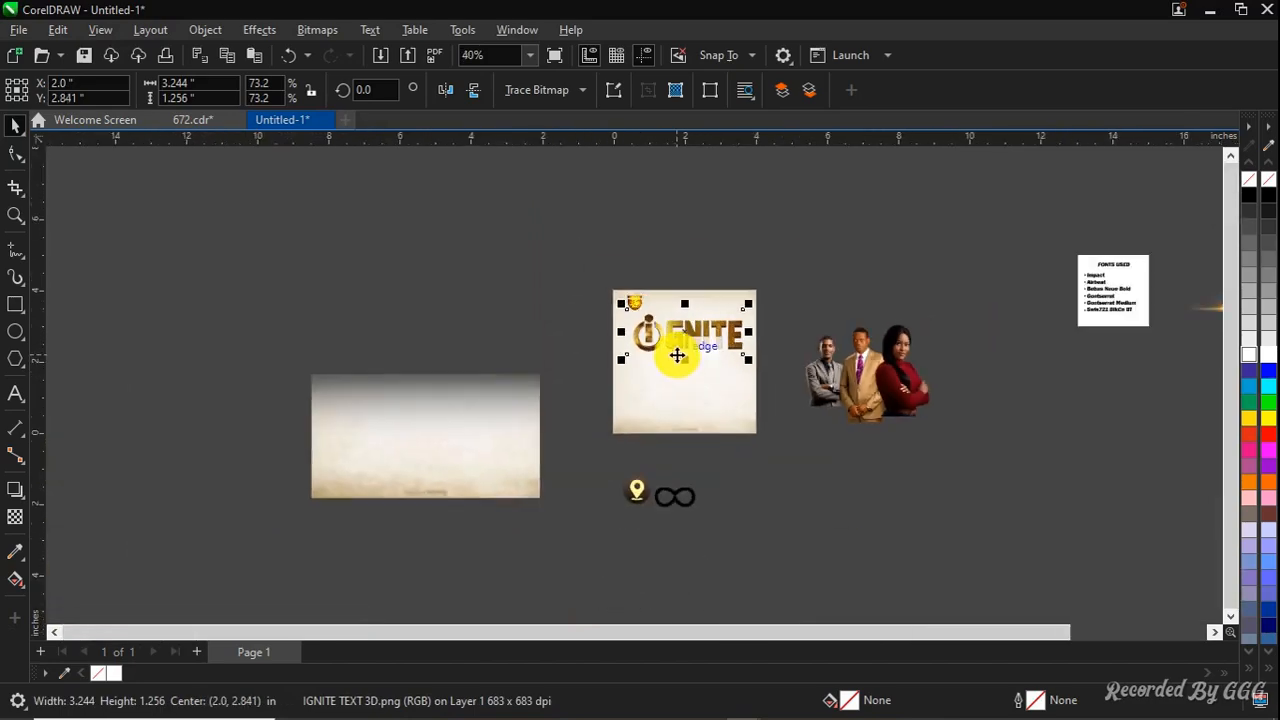
Review the fonts listed on the FONTS USED image and delete that image from the workspace
scroll(957, 366, up, 4)
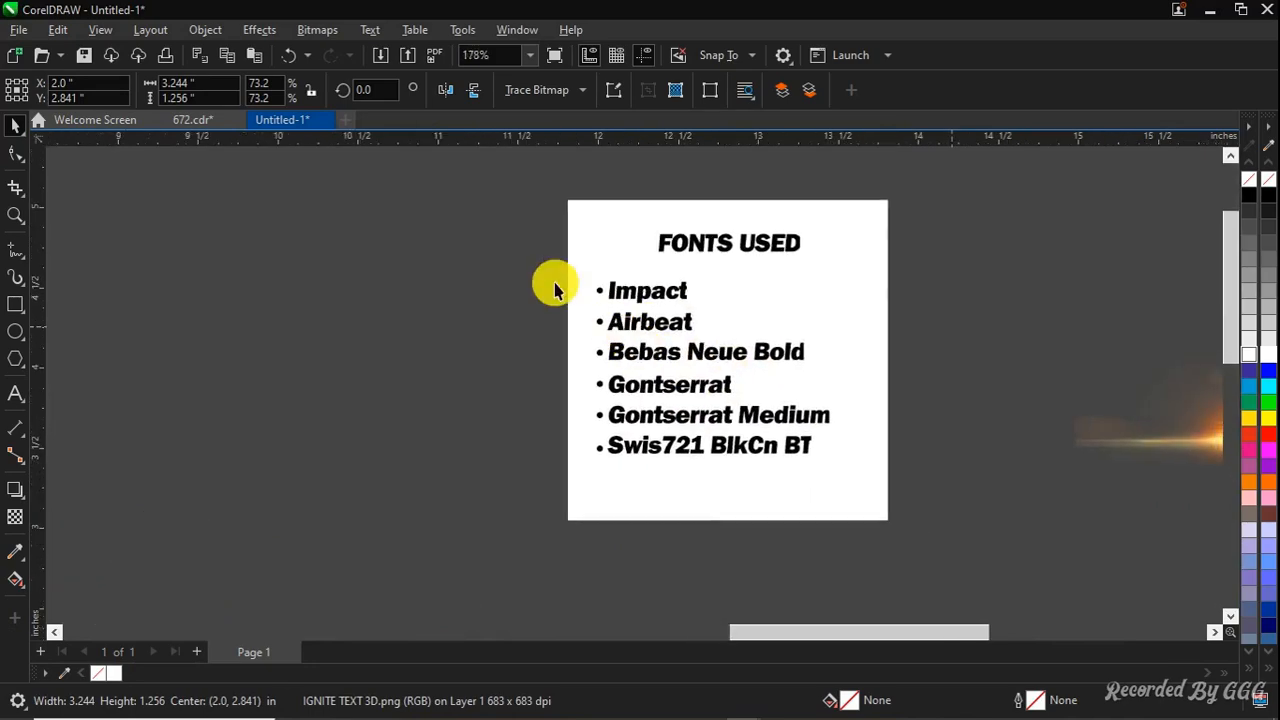
scroll(663, 349, up, 2)
scroll(676, 376, up, 1)
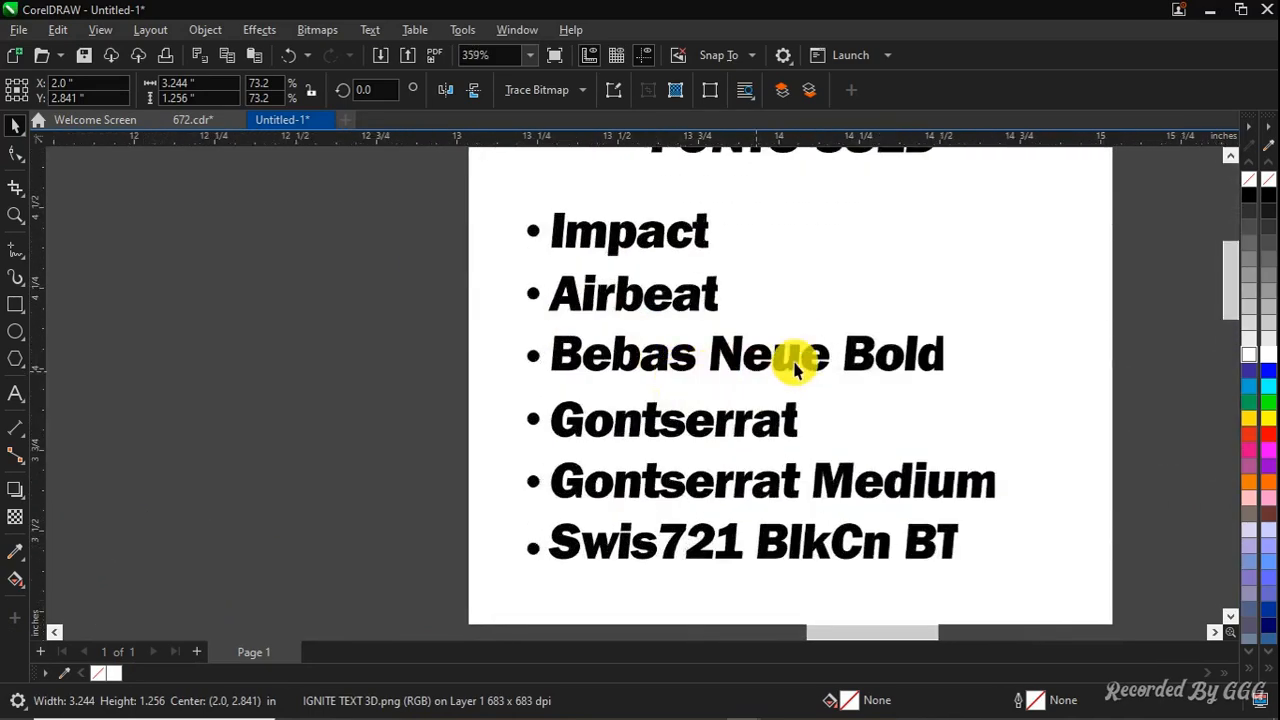
scroll(600, 380, down, 2)
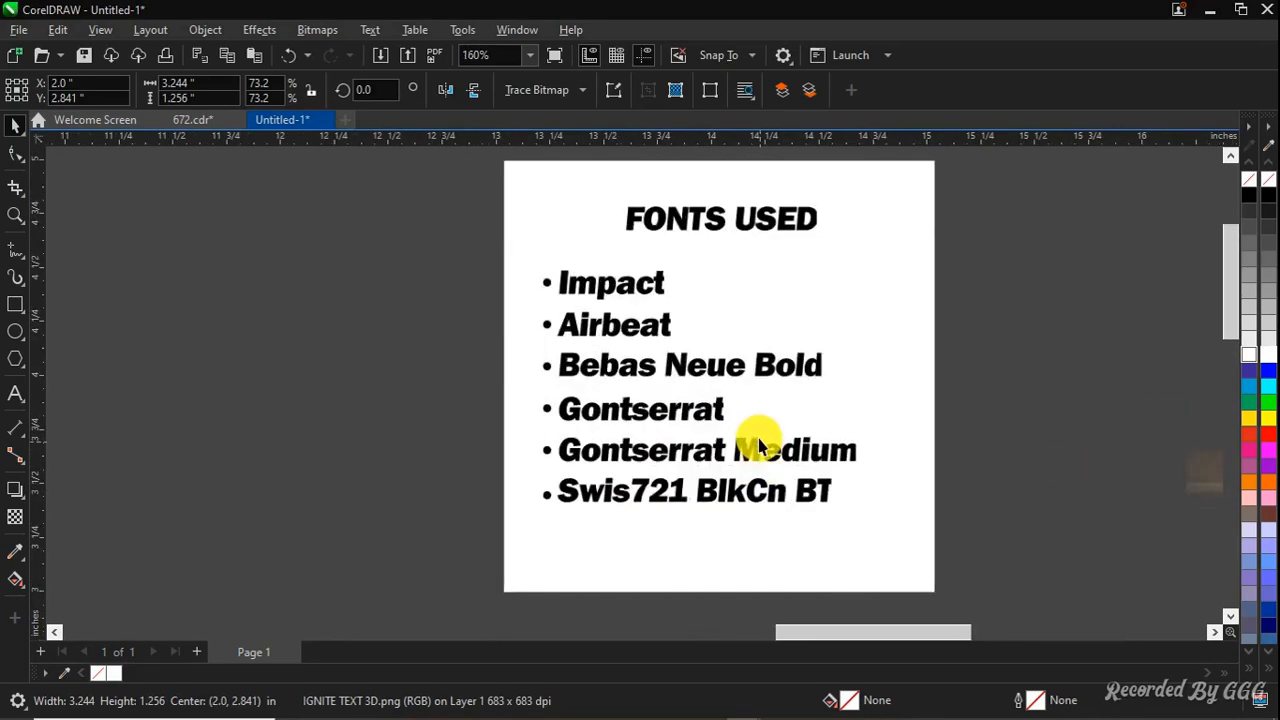
scroll(674, 358, down, 2)
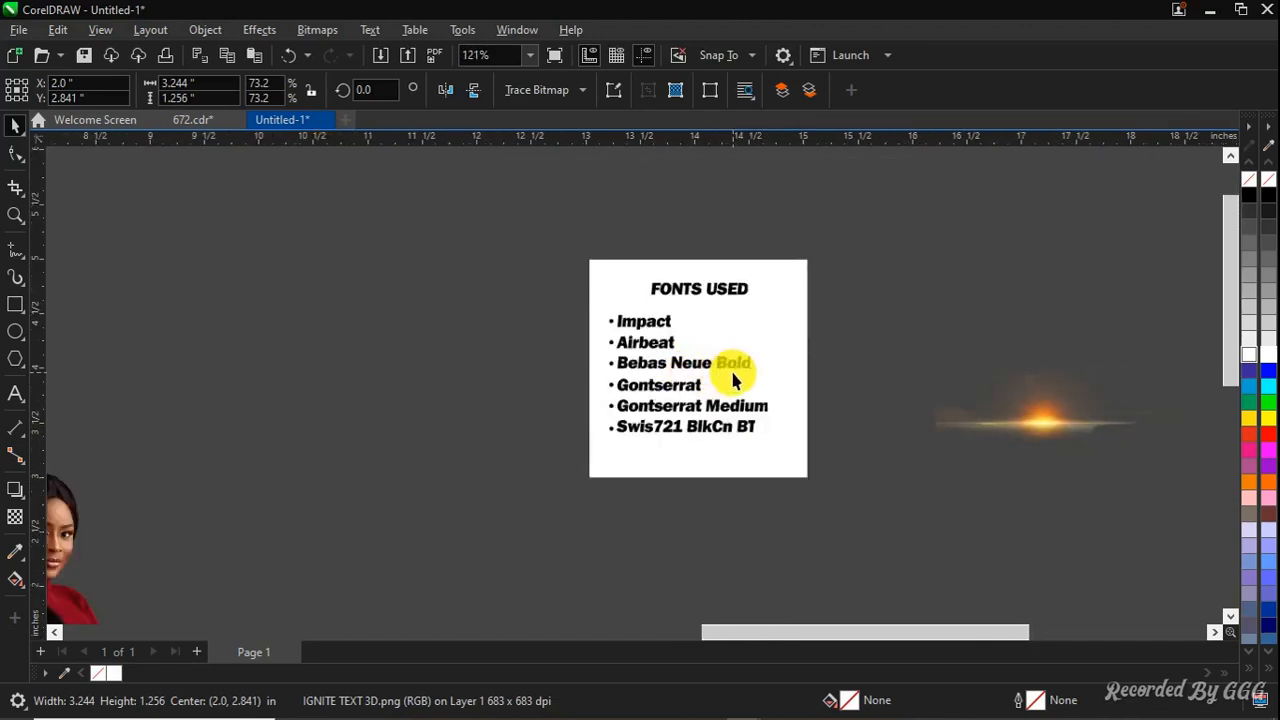
scroll(731, 372, up, 1)
click(731, 372)
scroll(720, 368, down, 1)
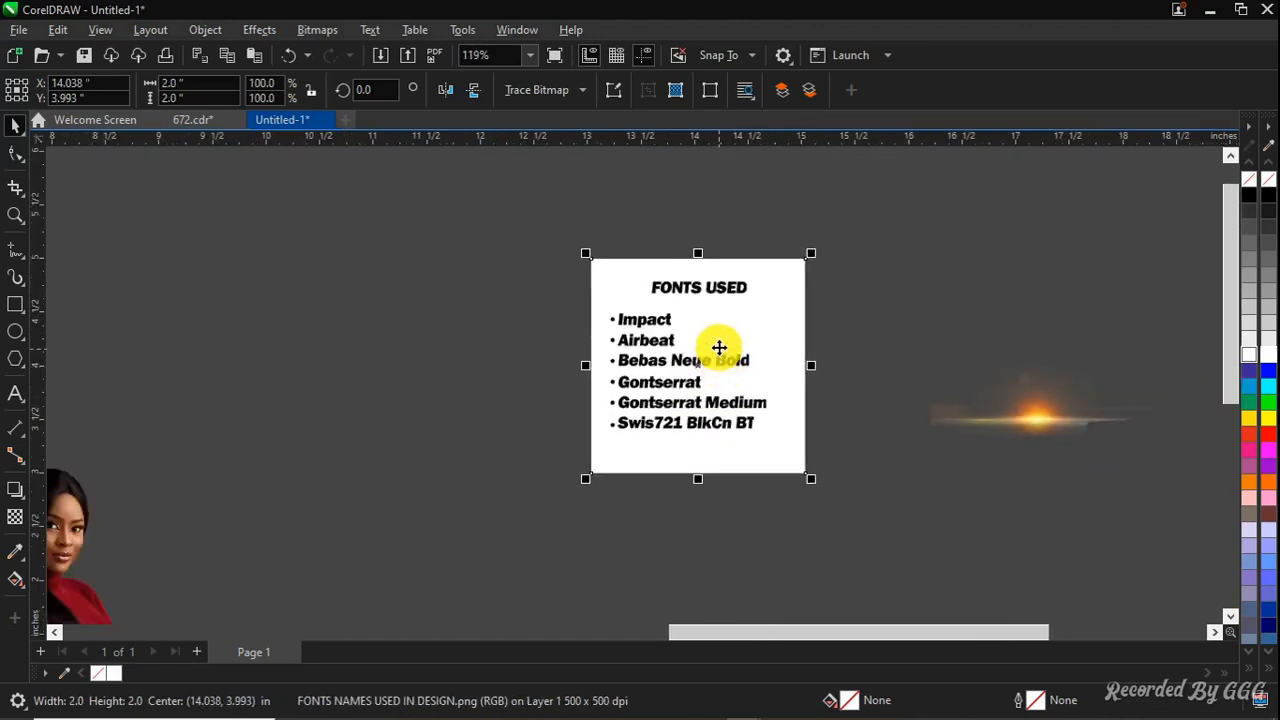
key(Delete)
scroll(920, 374, down, 4)
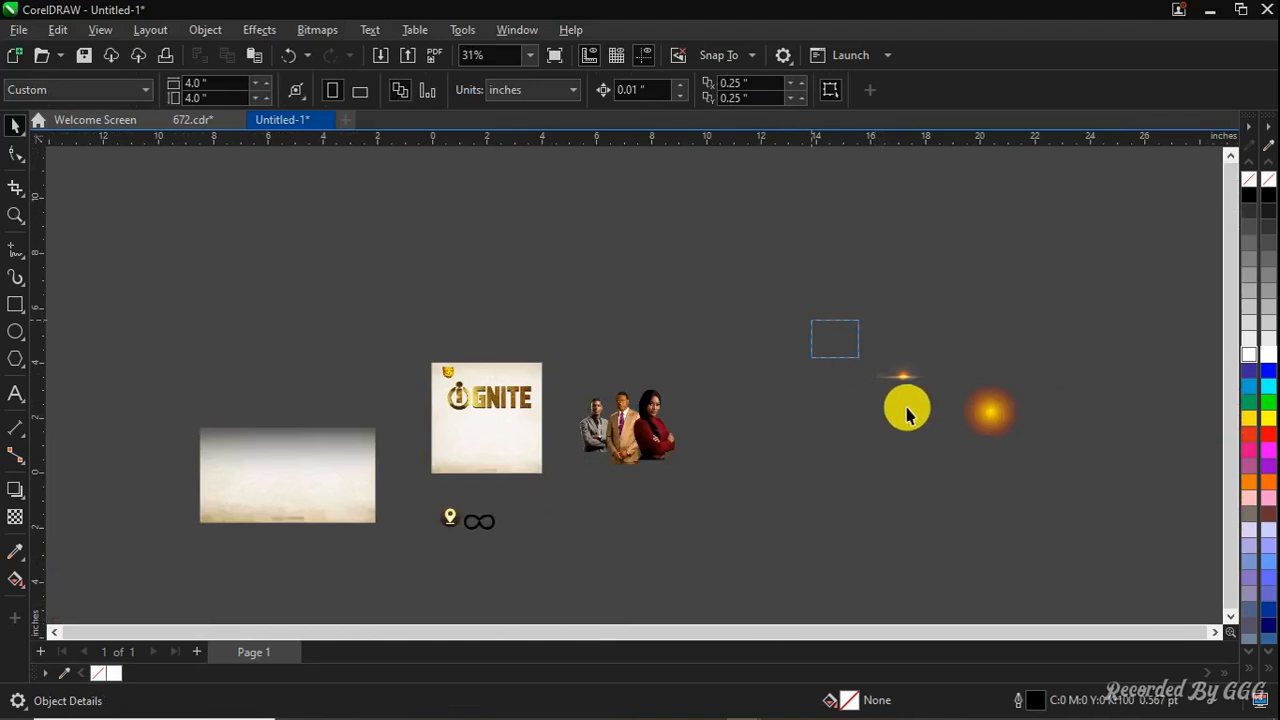
Move the round orange LENS glow close to the page and scale it to about 2.02 by 1.14 inches
drag(907, 408, 1042, 498)
click(988, 408)
drag(987, 407, 634, 342)
scroll(636, 342, up, 2)
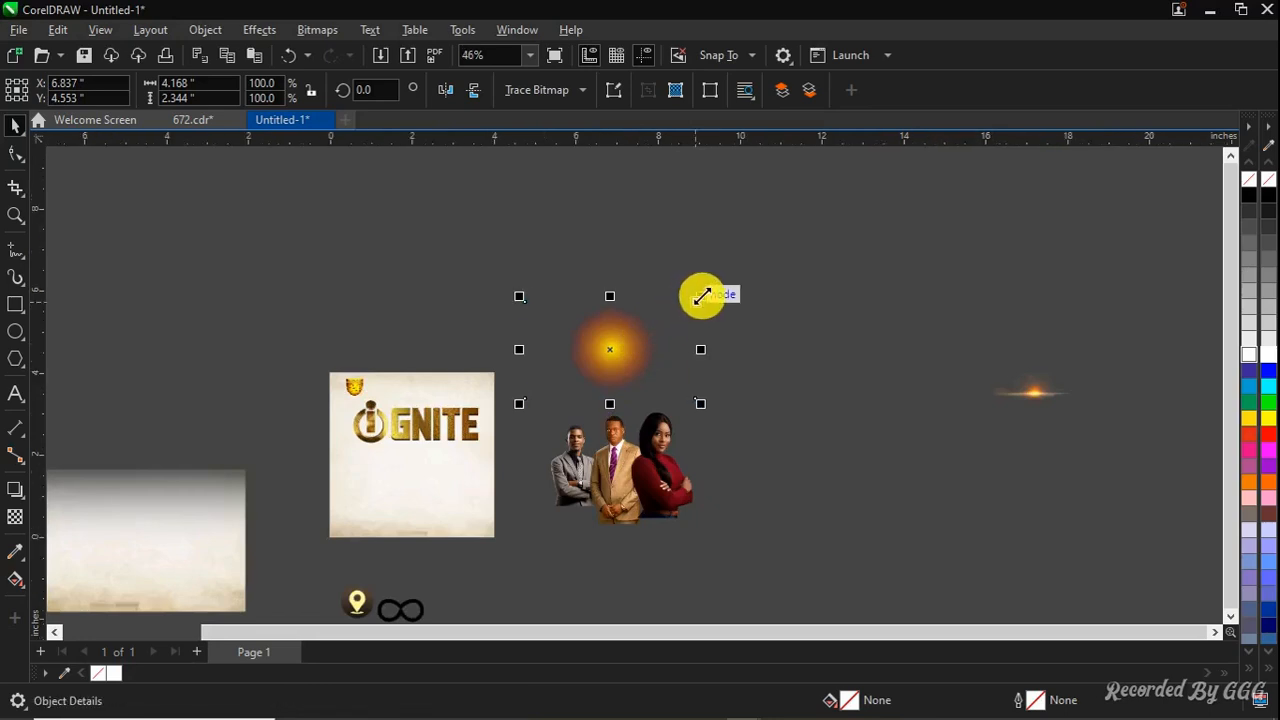
drag(702, 296, 585, 370)
Move the LENS 2 flare from the far right to just above the three parked portraits
click(1037, 396)
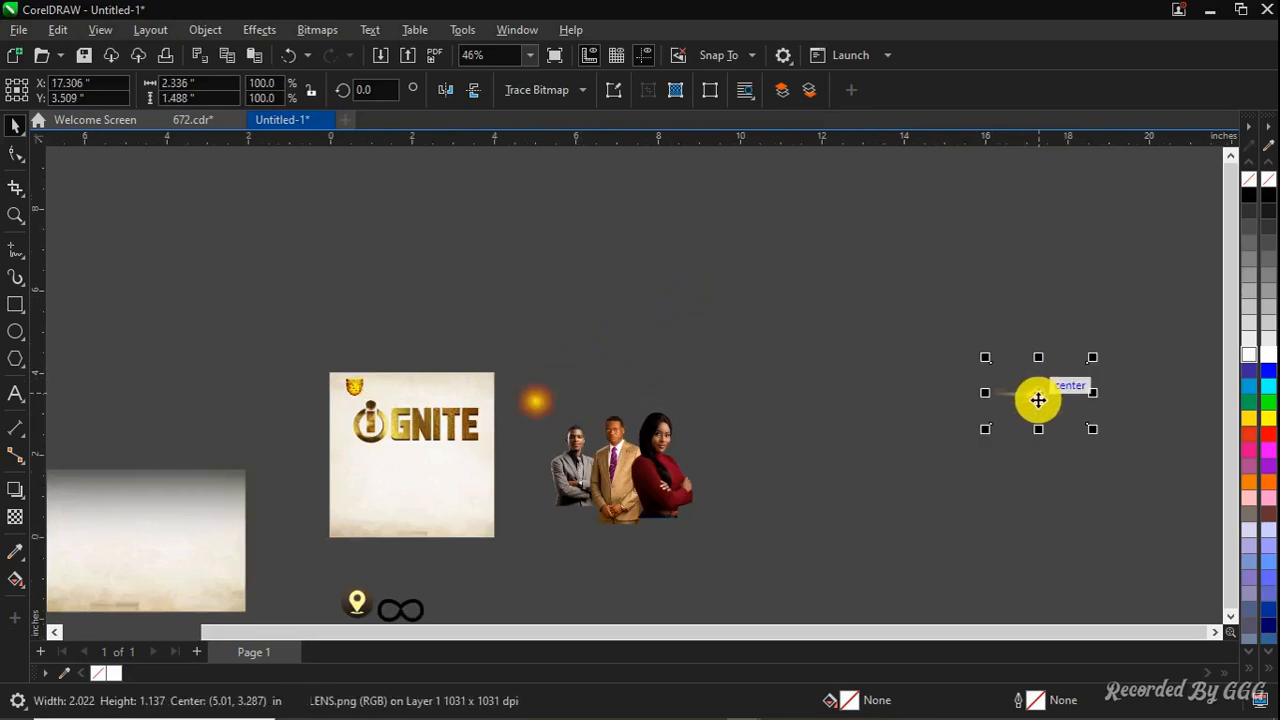
drag(1038, 399, 611, 374)
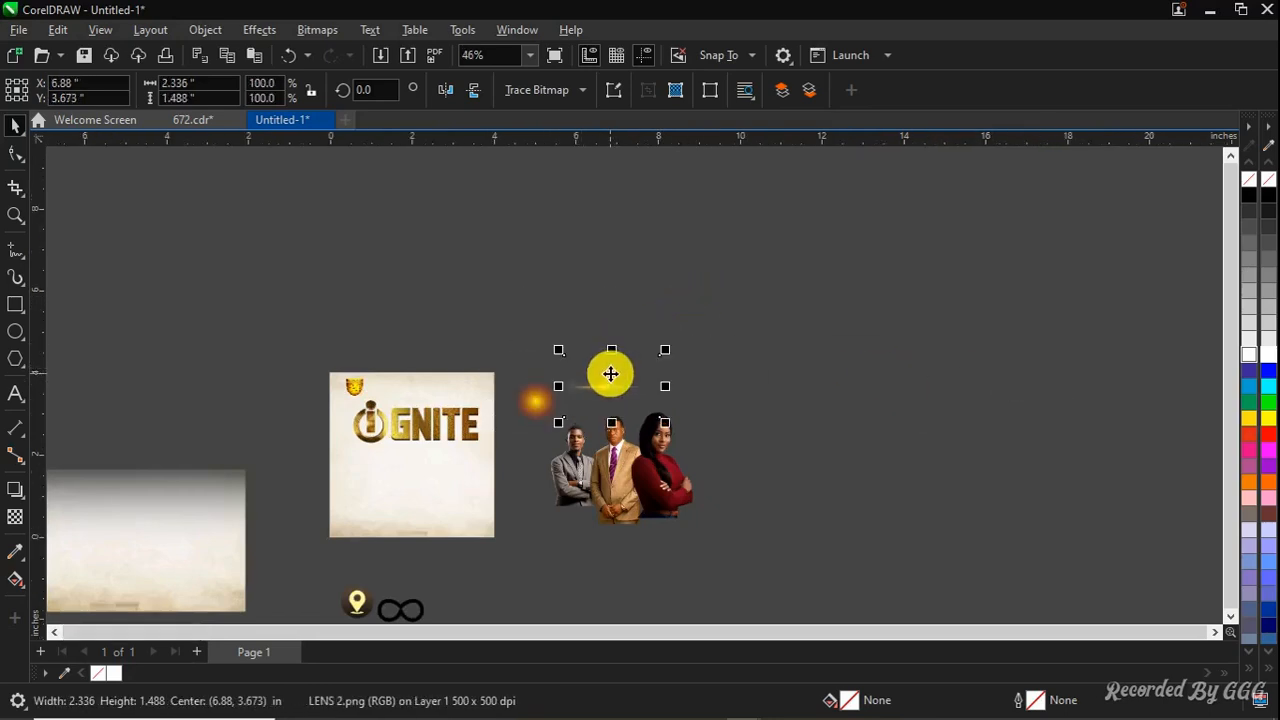
scroll(611, 374, up, 2)
scroll(611, 374, down, 2)
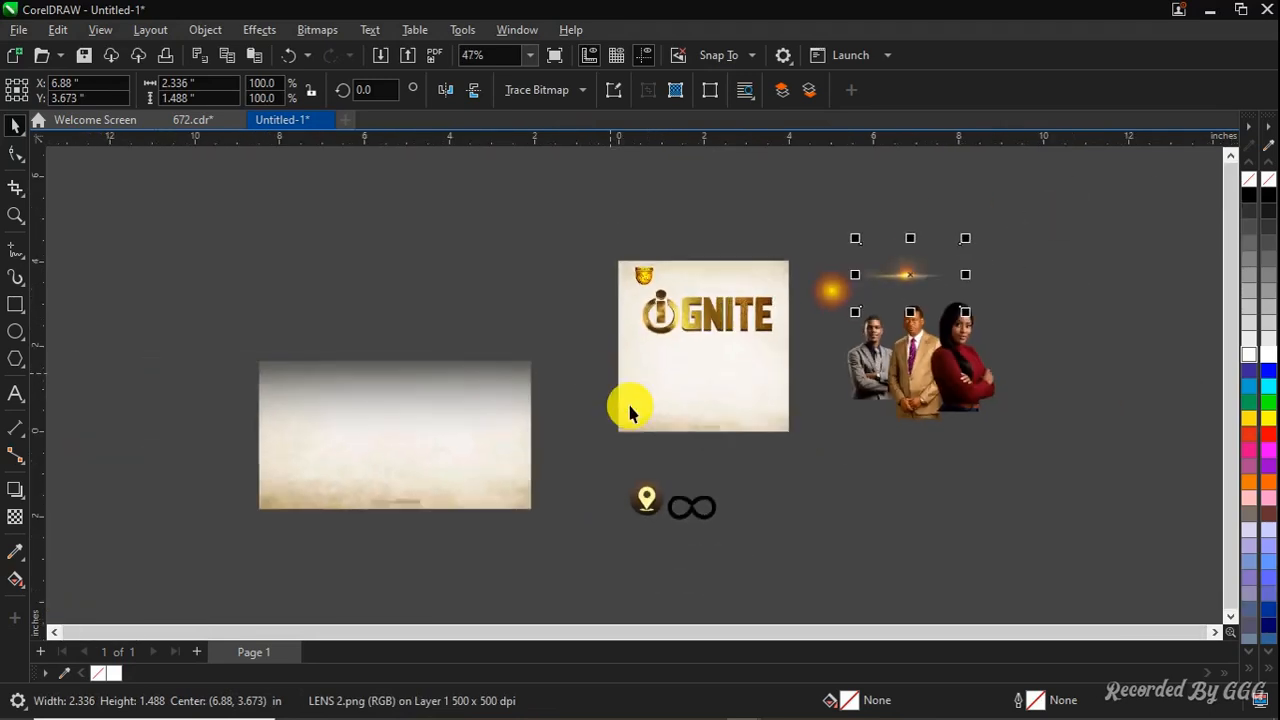
click(630, 465)
click(694, 509)
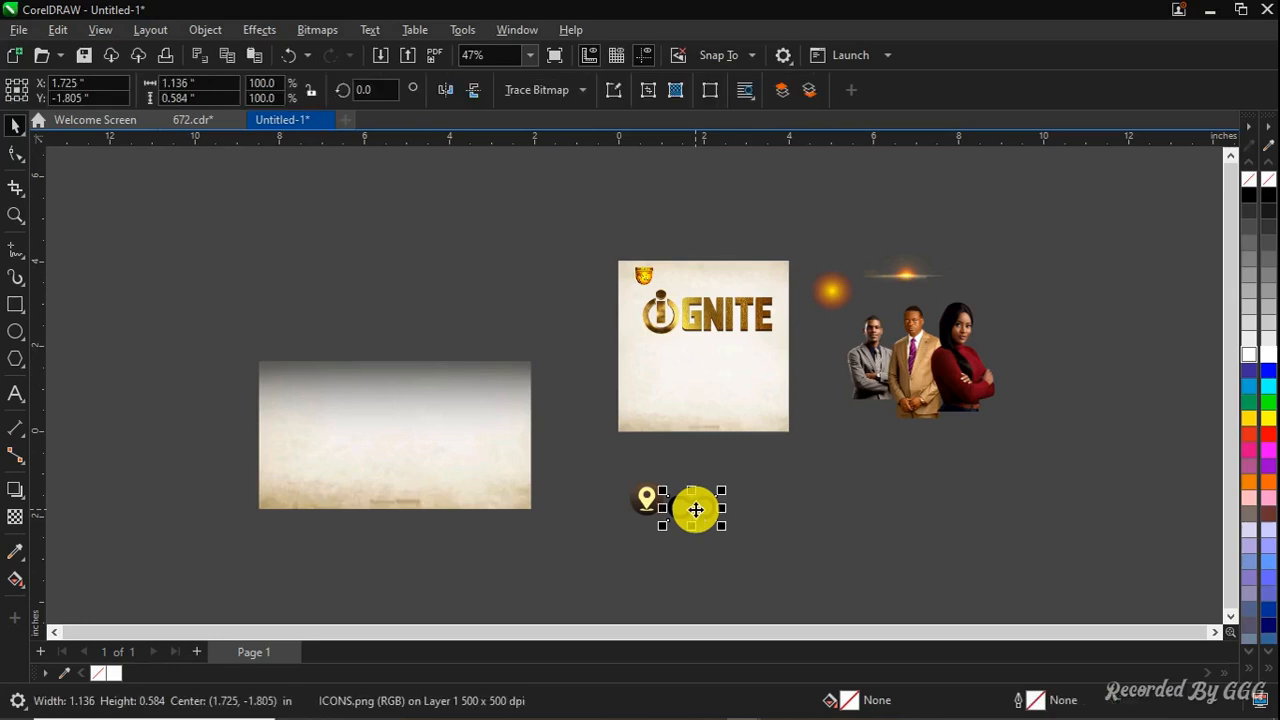
click(614, 422)
Send the portrait of the woman in red back one level, behind the man in the tan suit
scroll(614, 422, up, 3)
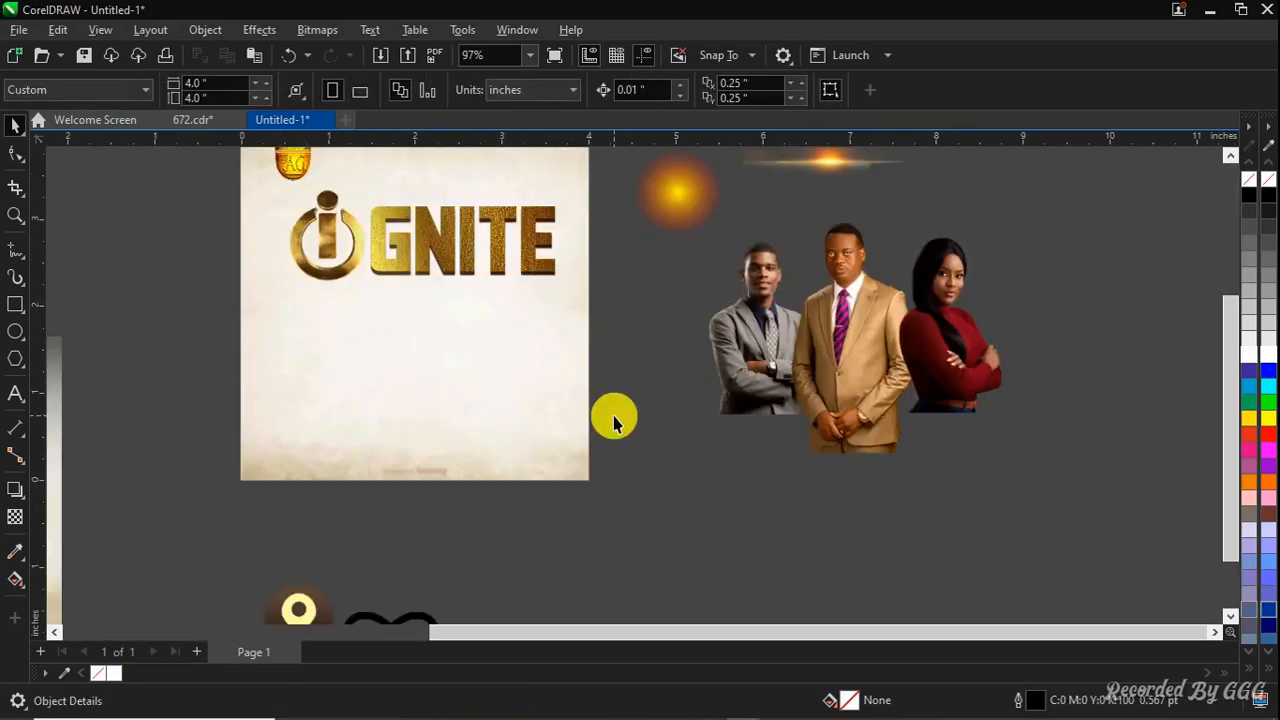
scroll(966, 309, up, 3)
click(943, 243)
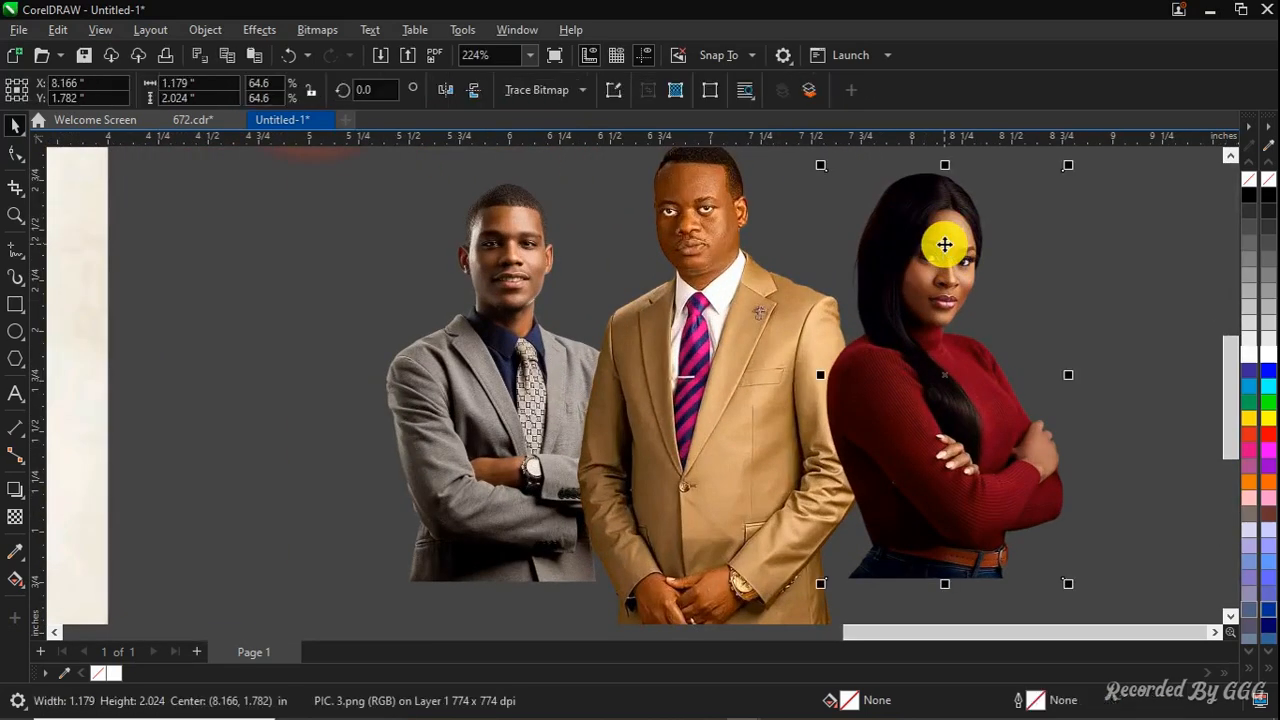
key(ctrl+Page_Down)
scroll(944, 244, down, 2)
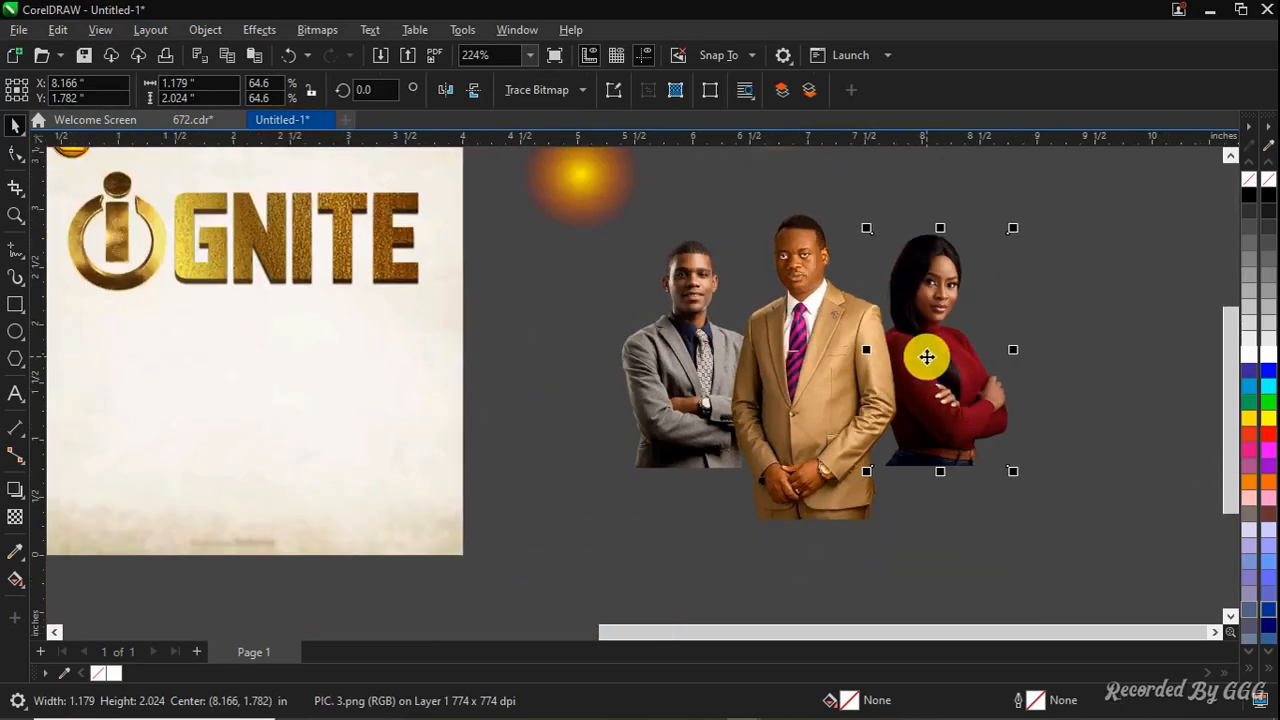
Nudge the portrait of the man in the tan suit slightly down and left between the other two portraits
click(808, 371)
key(Down)
key(Down)
key(Down)
key(Down)
key(Left)
key(Left)
key(Left)
key(Left)
key(Left)
key(Left)
key(Left)
key(Left)
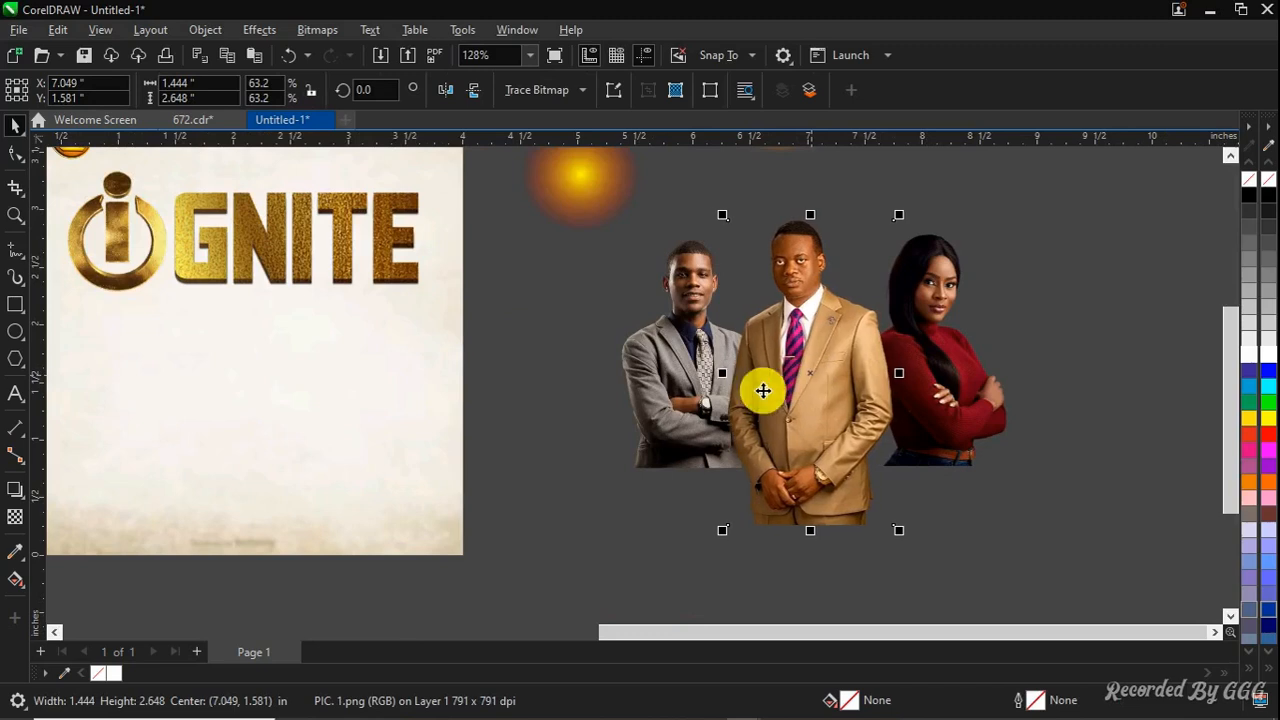
Nudge the portrait of the man in the grey suit slightly down
click(672, 398)
key(Down)
key(Down)
scroll(702, 398, down, 2)
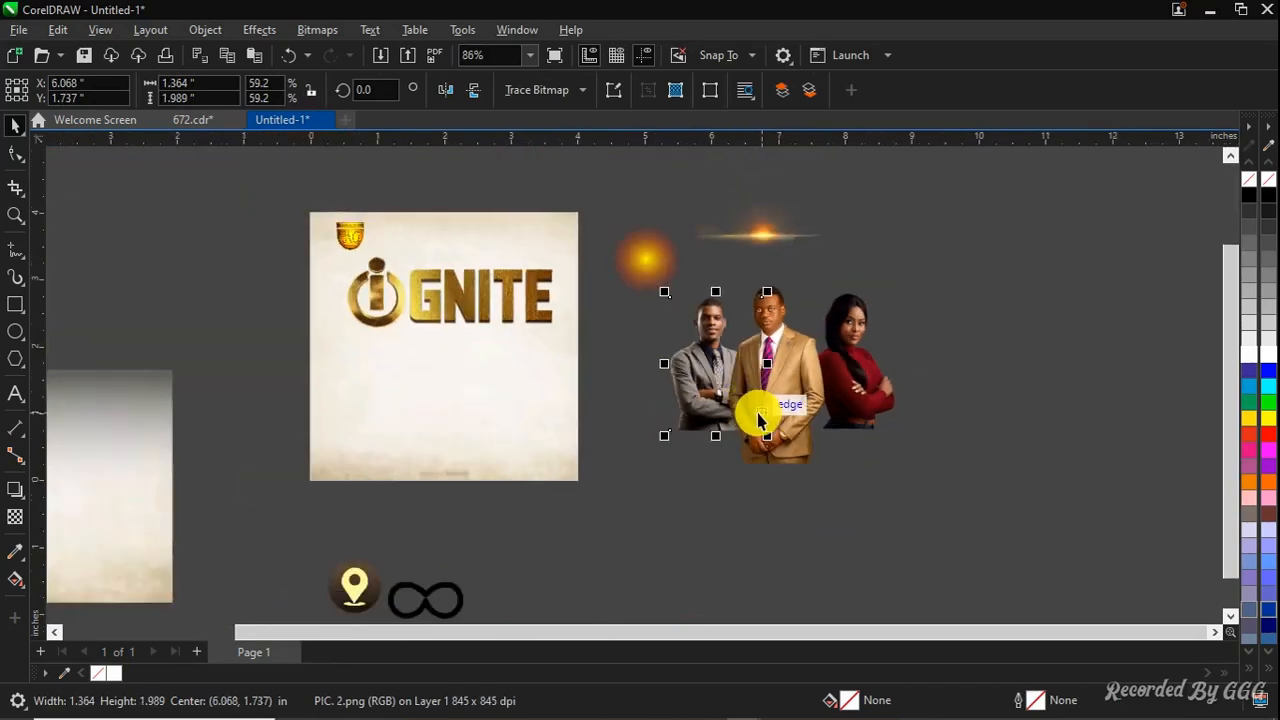
Group the three parked portraits beside the page into one object
click(957, 293)
drag(989, 271, 690, 470)
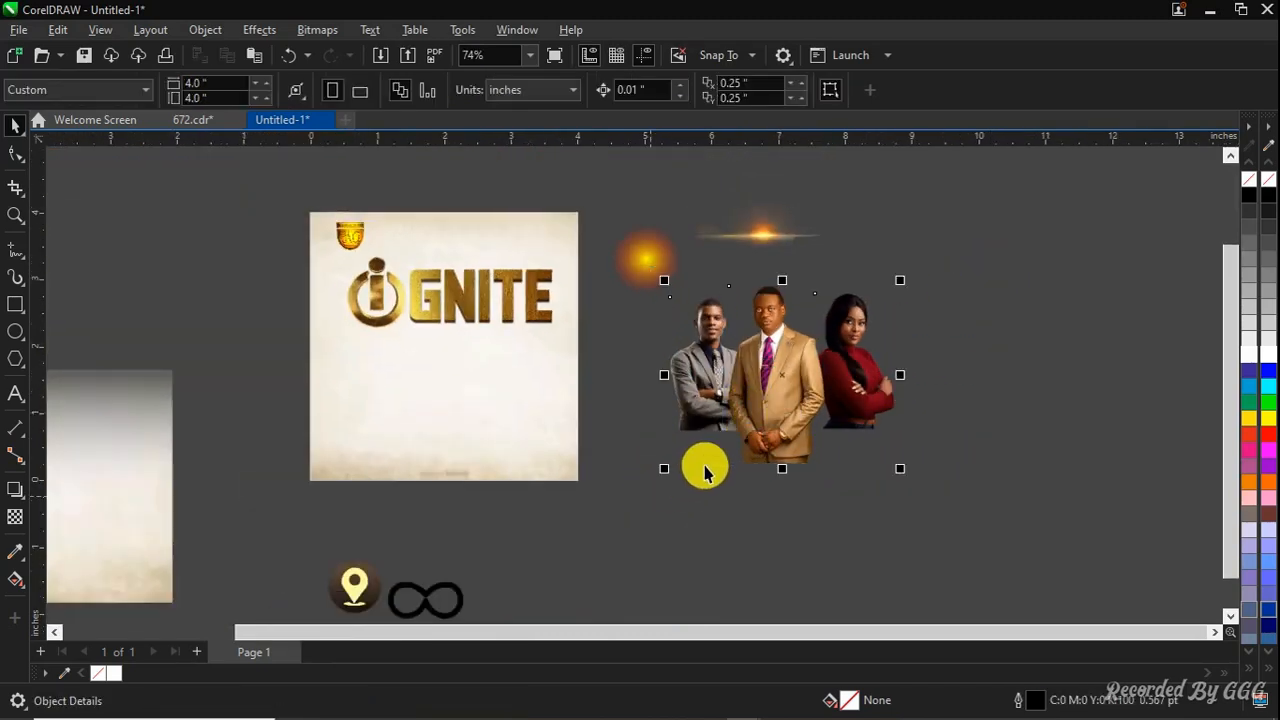
key(ctrl+g)
scroll(744, 417, down, 1)
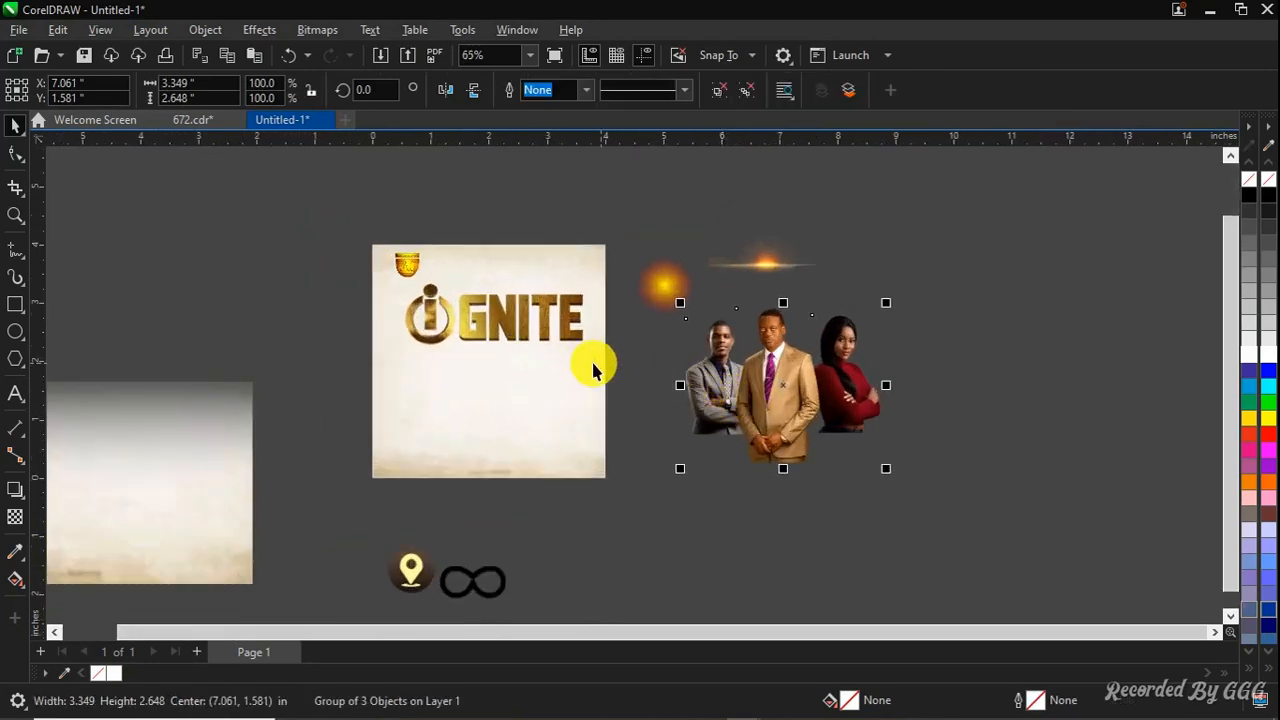
drag(570, 364, 680, 353)
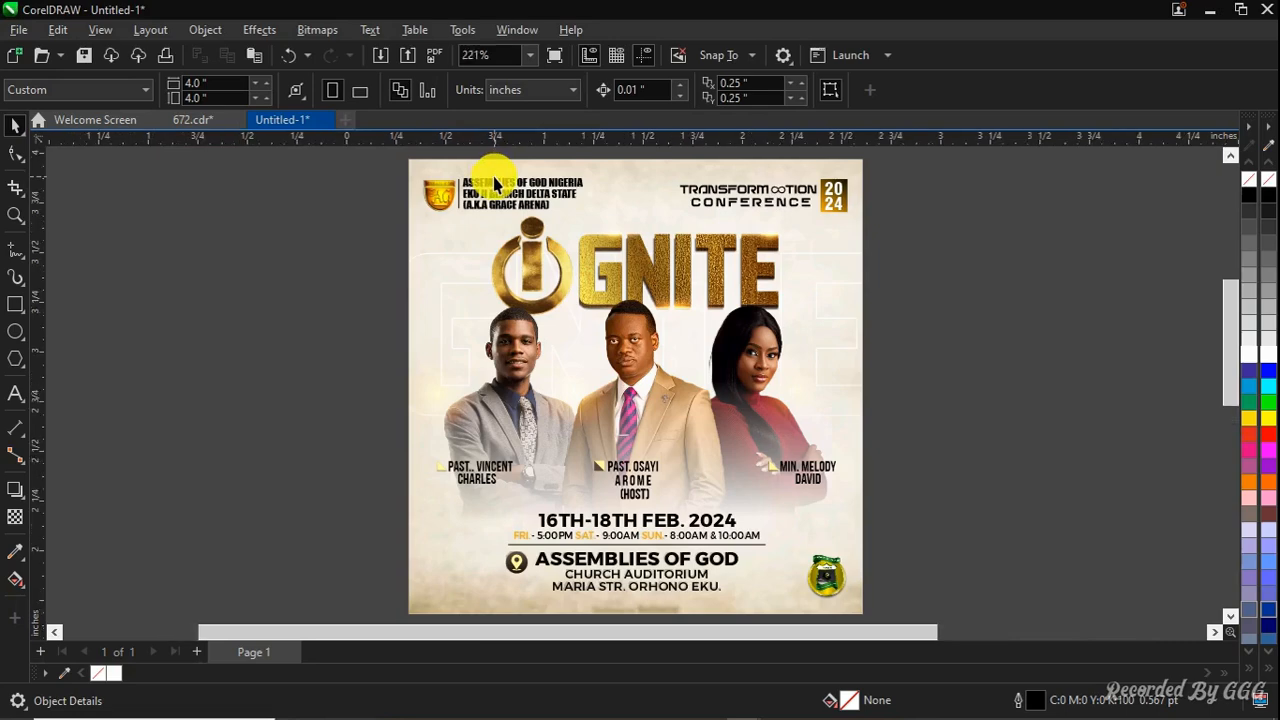
Ungroup the block holding the church logo, divider bar and church-name text on the flyer
scroll(493, 175, up, 2)
scroll(483, 205, up, 2)
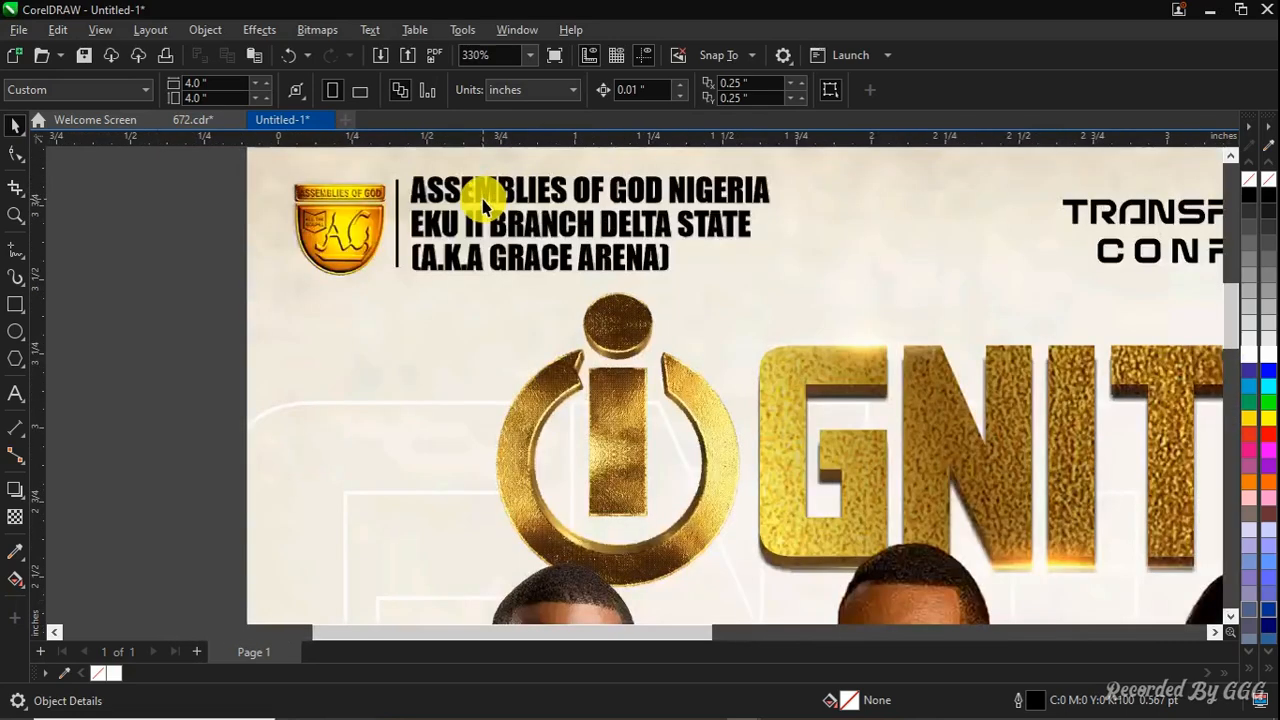
click(500, 195)
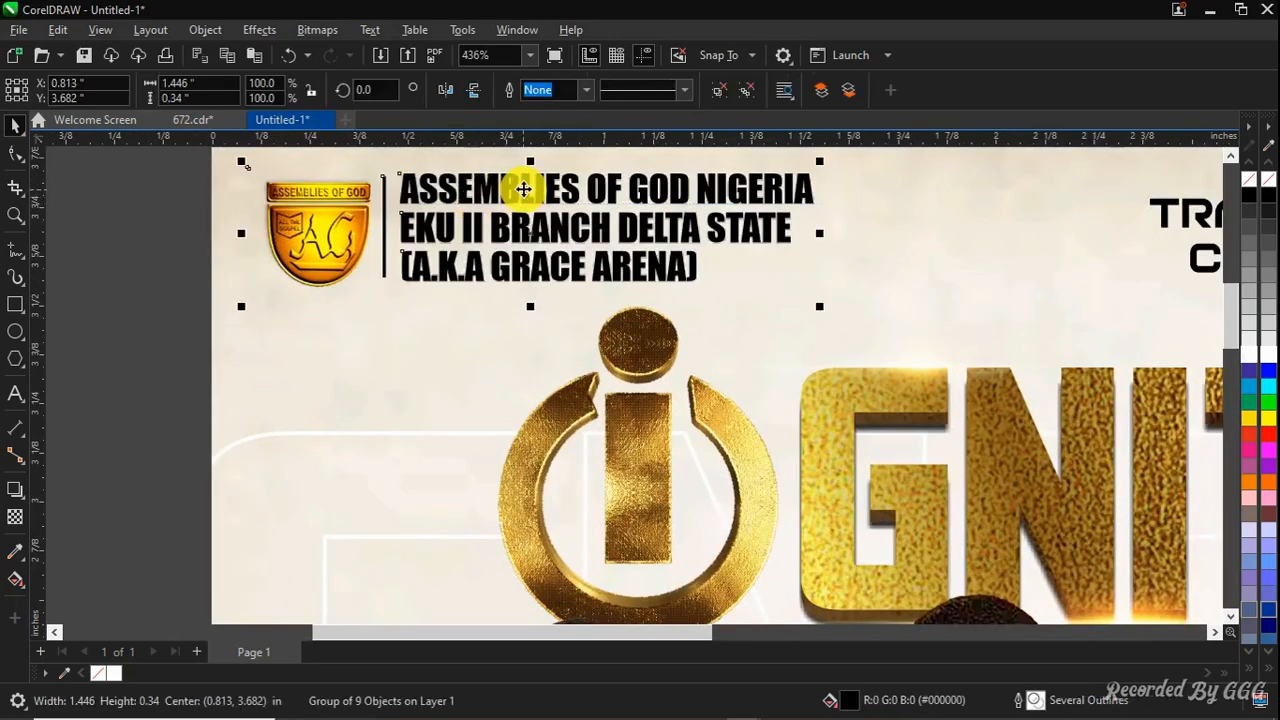
click(174, 364)
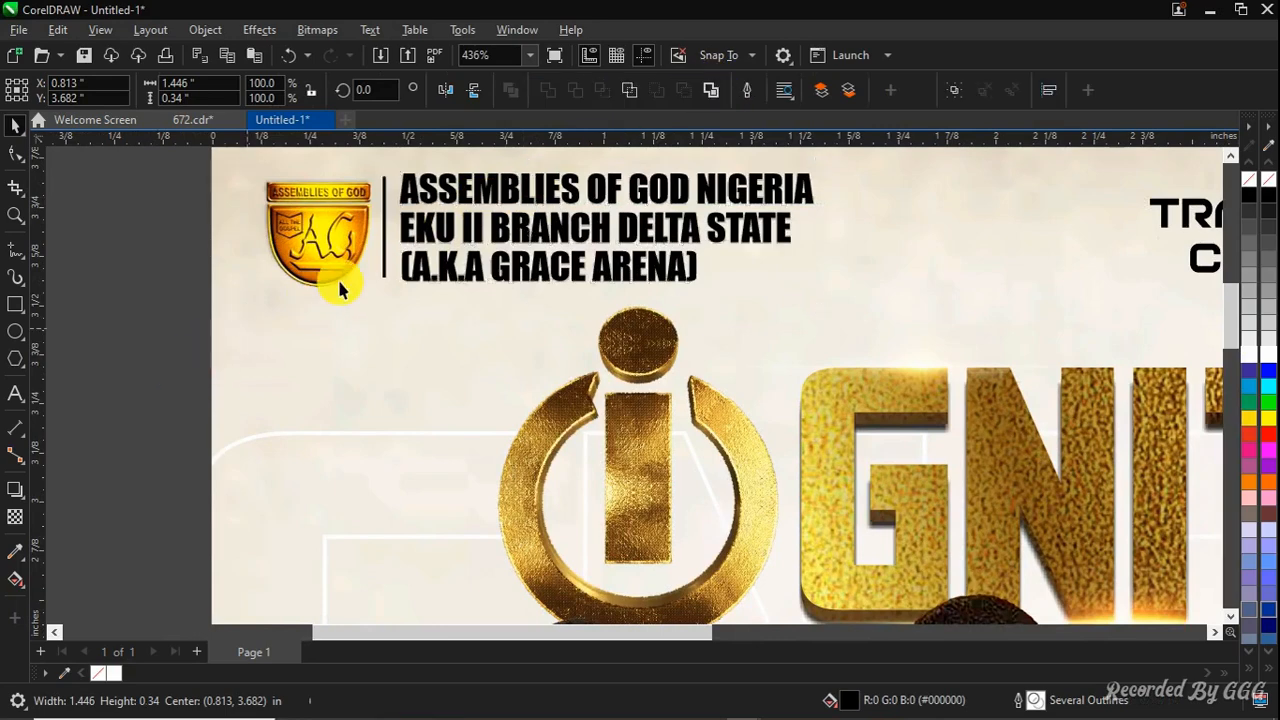
Check the font and size of the three church-name lines beside the logo
ctrl+click(466, 195)
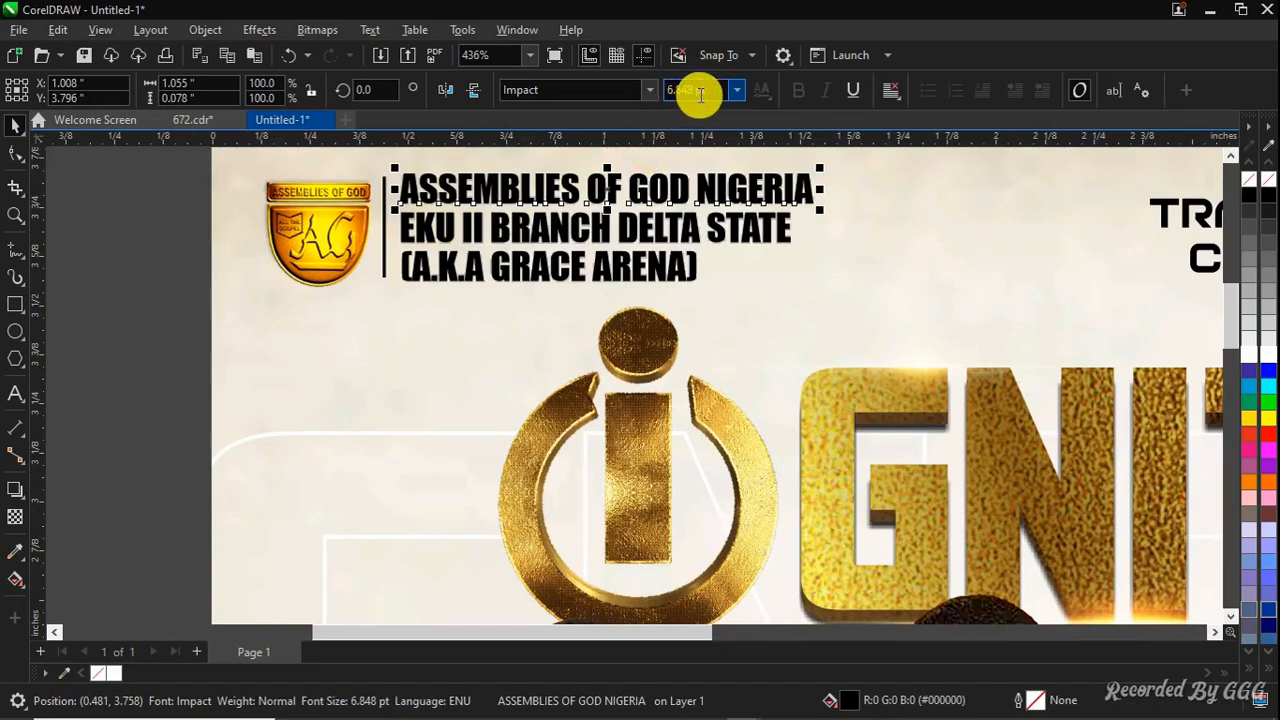
ctrl+click(537, 228)
ctrl+click(545, 270)
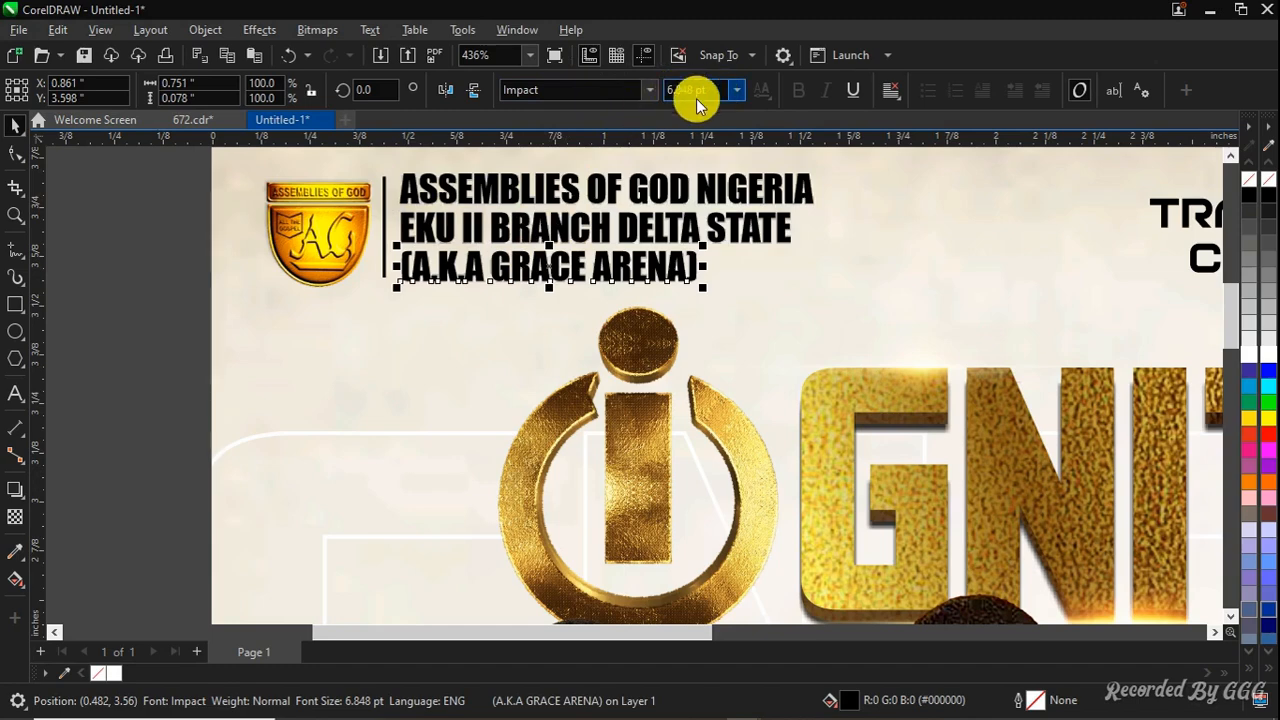
Try widening the thin vertical divider bar between the logo and the church name, and undo each attempt
click(380, 221)
click(389, 211)
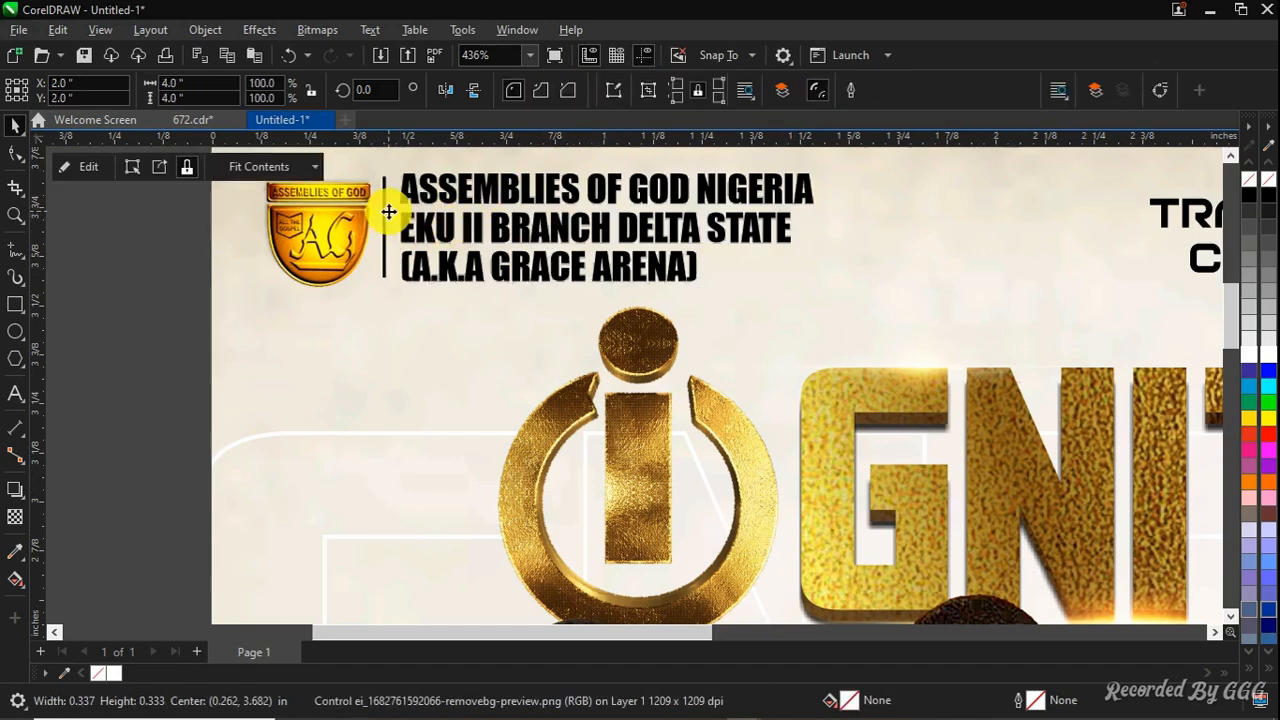
click(385, 218)
scroll(387, 218, up, 2)
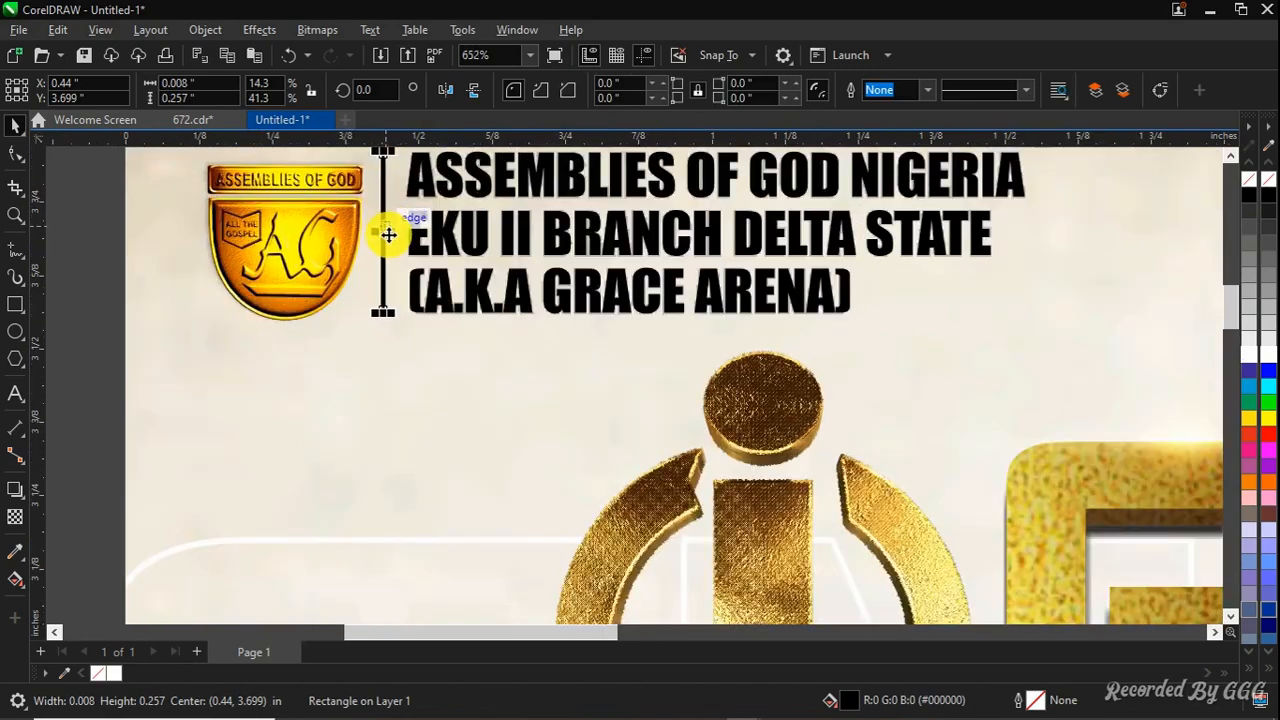
drag(399, 232, 420, 251)
scroll(422, 249, up, 4)
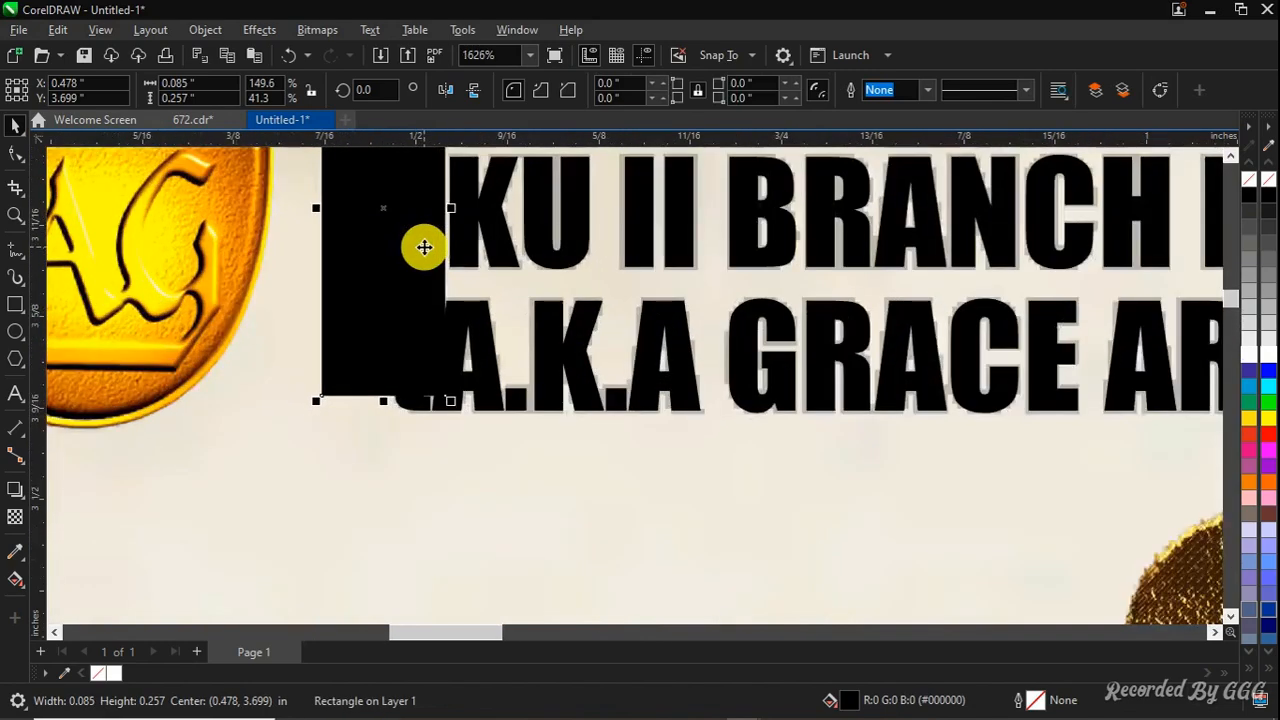
key(ctrl+z)
scroll(343, 249, up, 3)
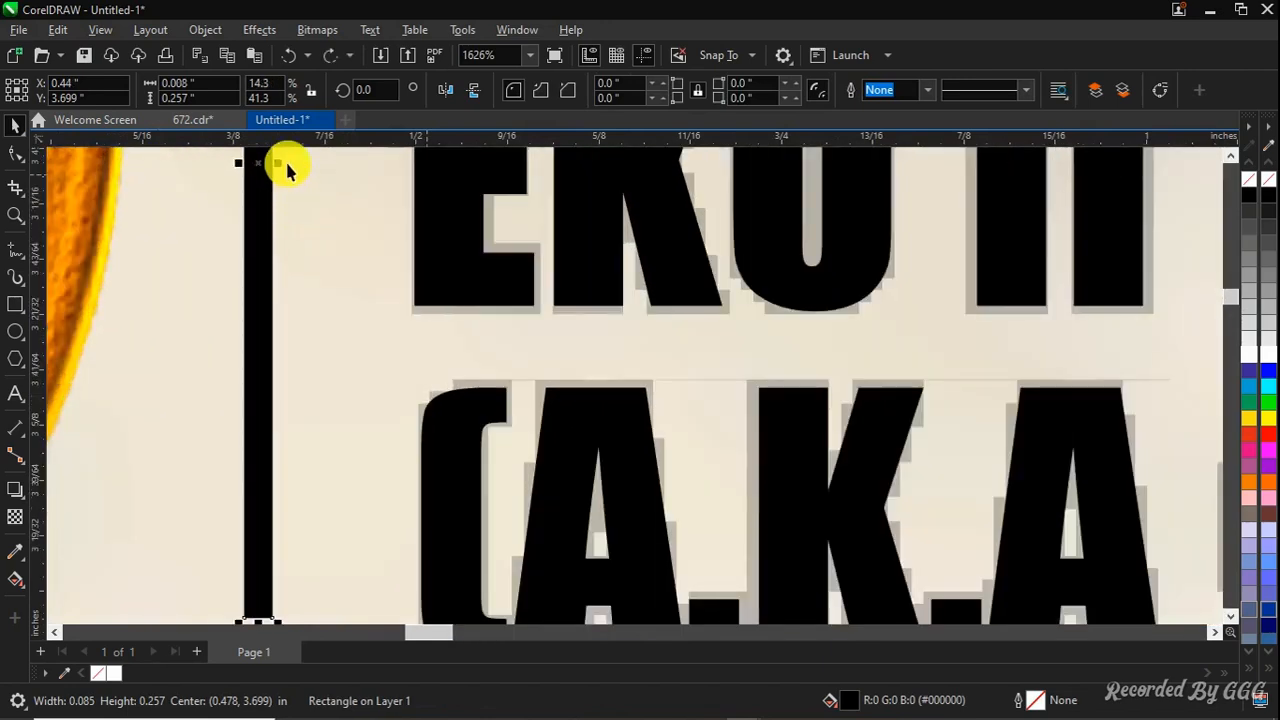
drag(286, 167, 292, 177)
key(ctrl+z)
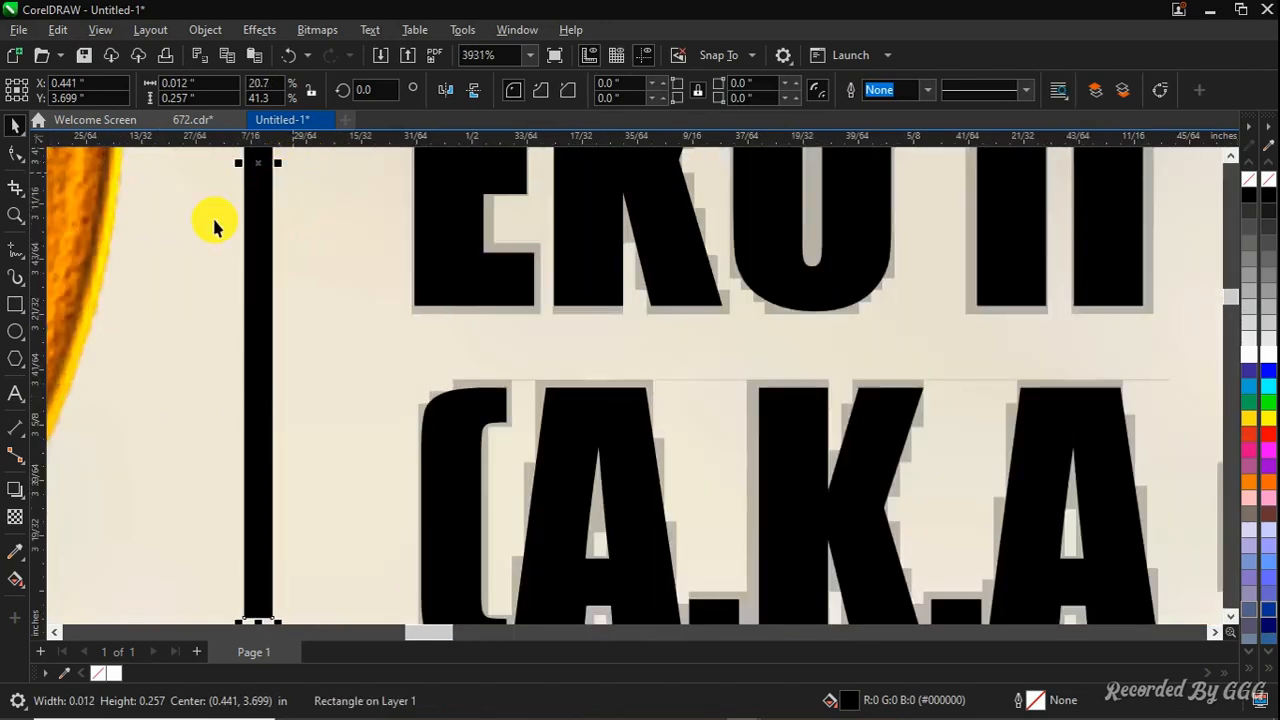
Inspect the opacity and feather of the church logo's drop shadow
click(19, 490)
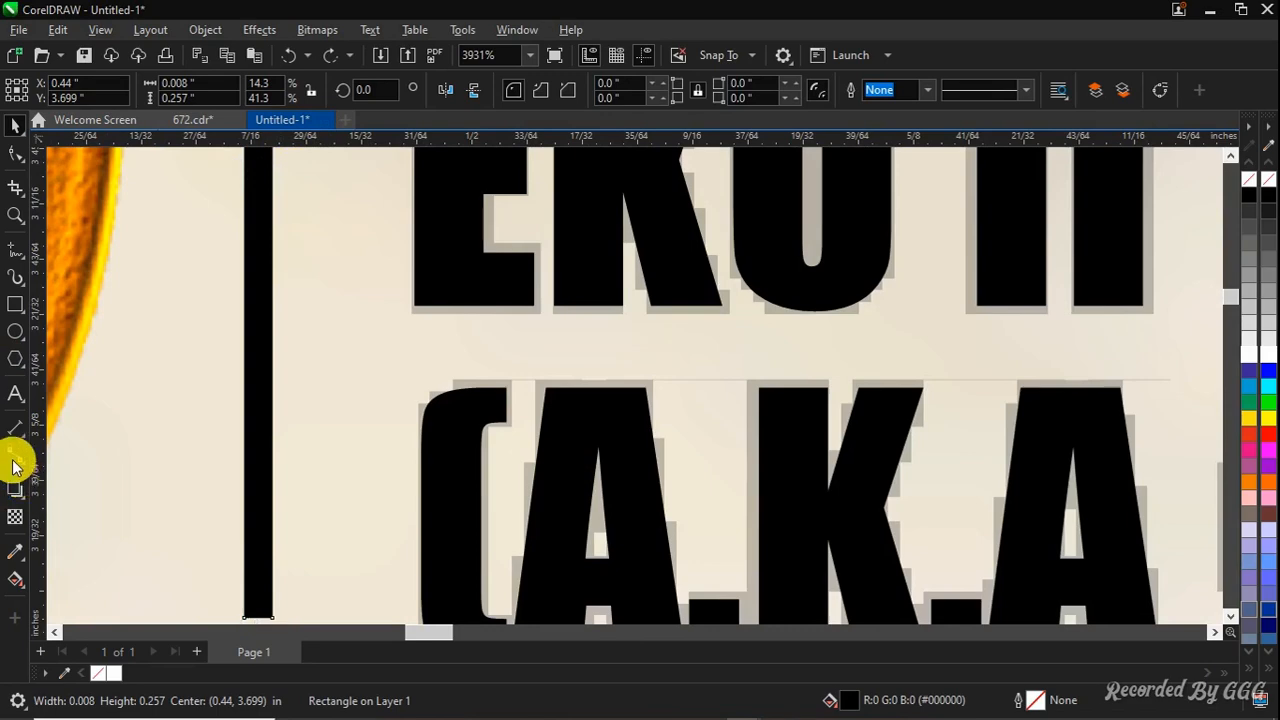
scroll(252, 365, down, 3)
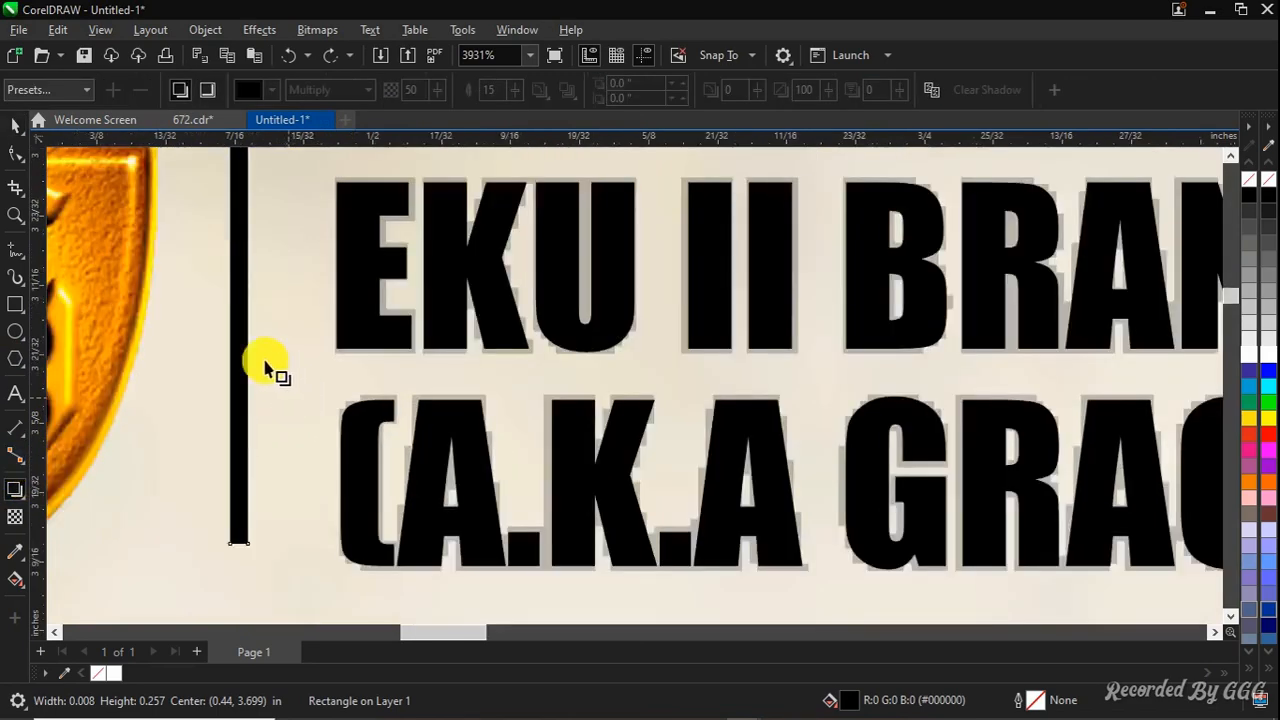
scroll(252, 365, down, 3)
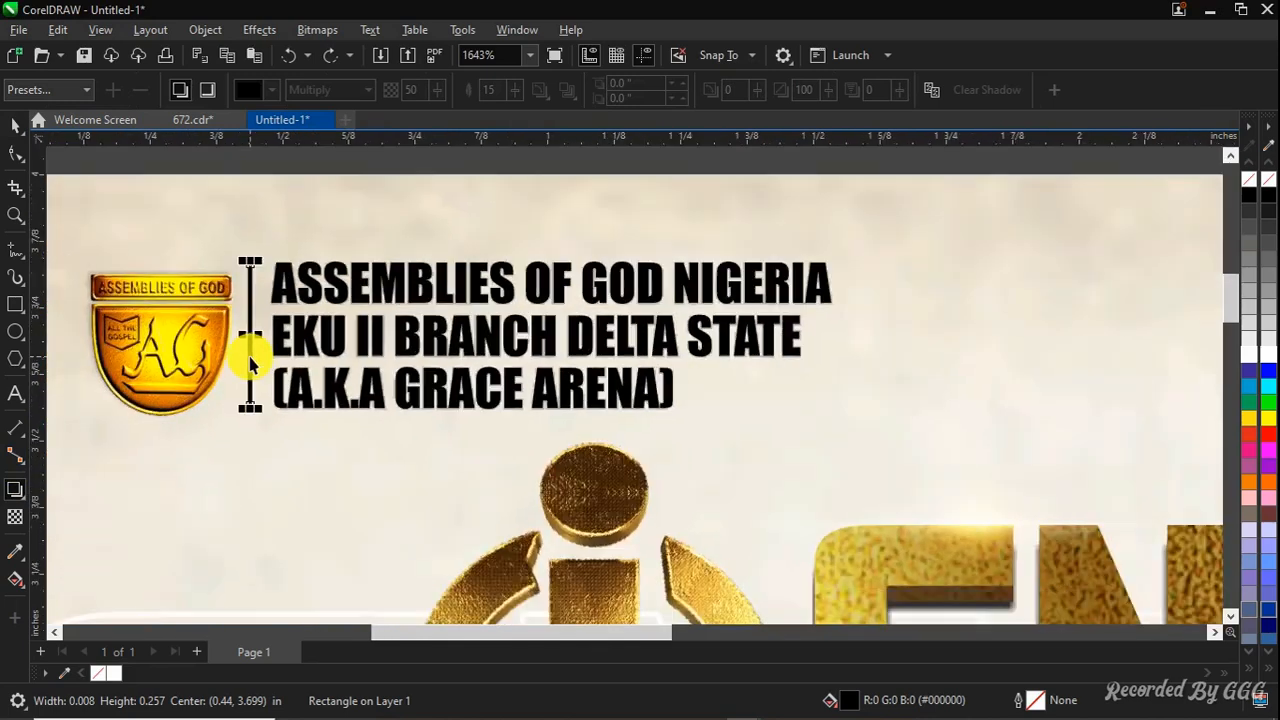
key(space)
click(204, 354)
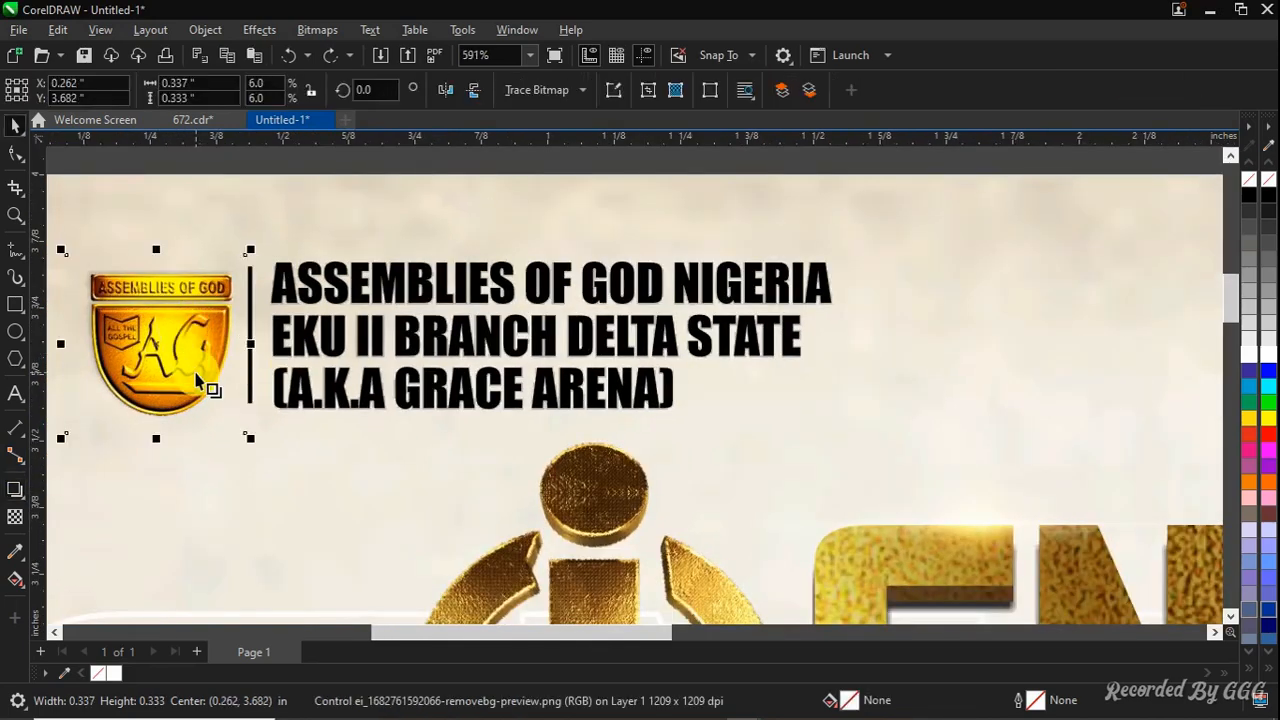
key(space)
drag(197, 379, 237, 372)
double_click(412, 90)
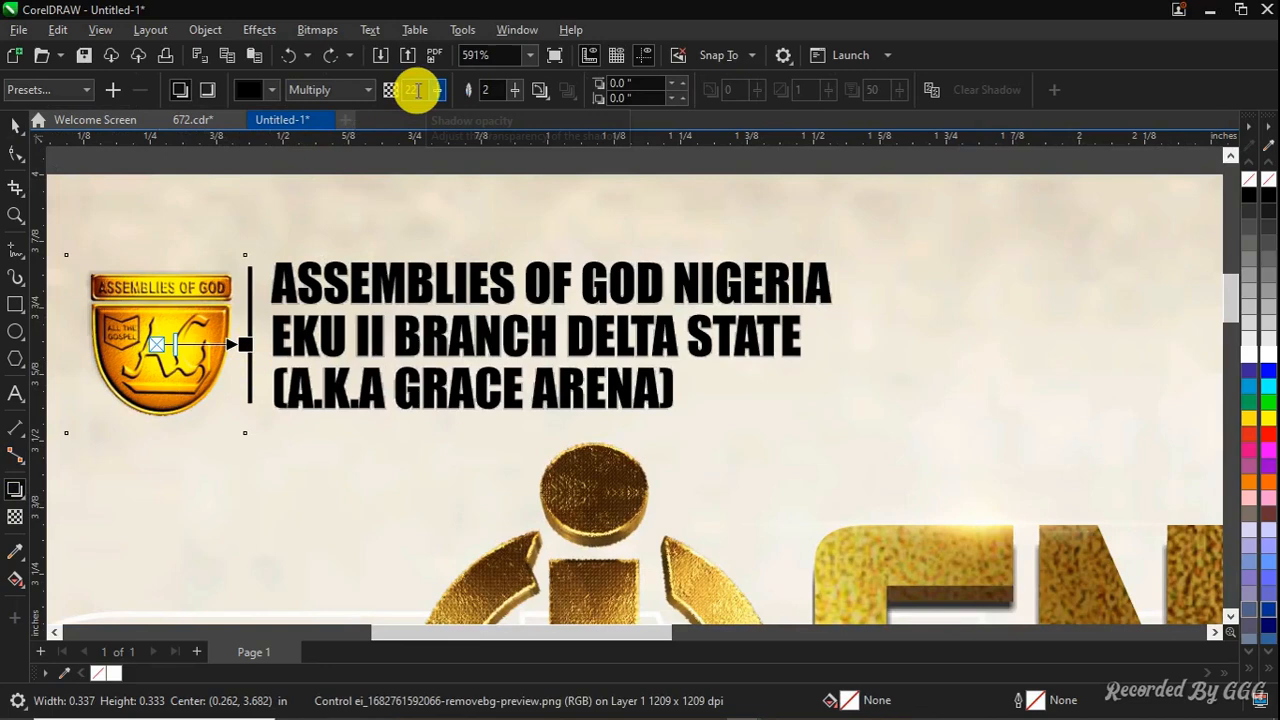
key(space)
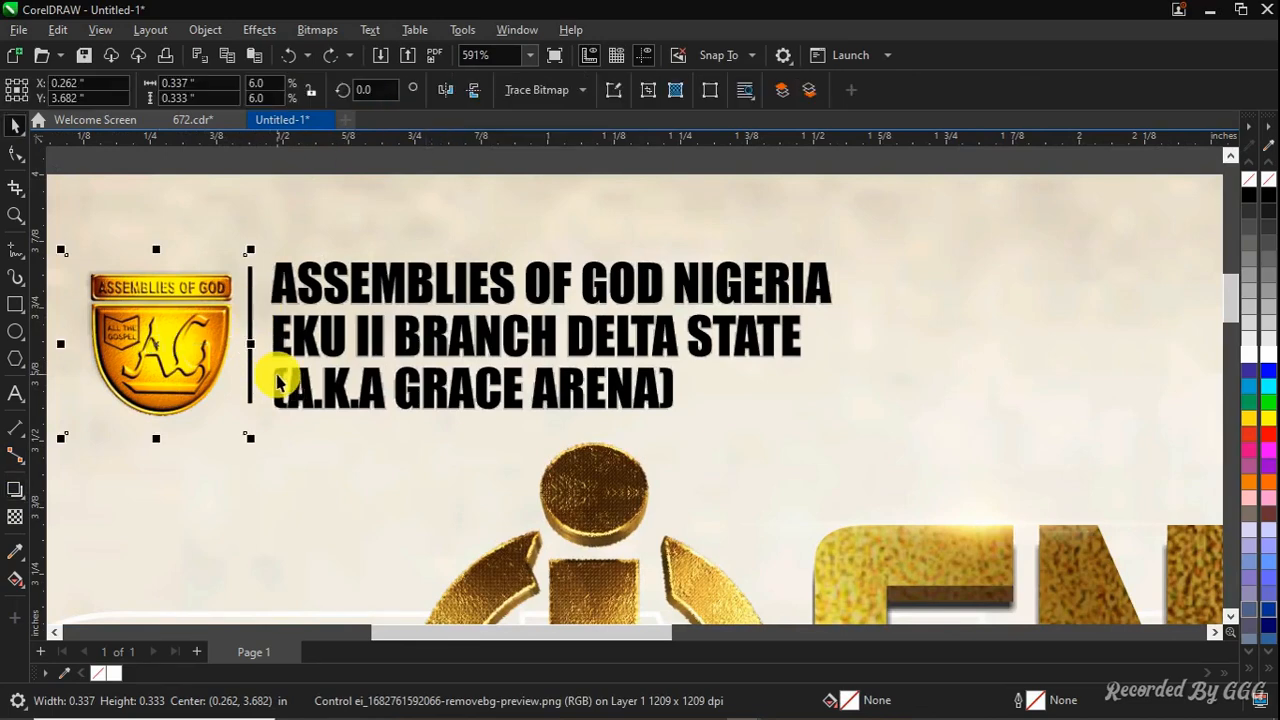
Check the font and size of the TRANSFORMATION and CONFERENCE lines in the flyer's heading
scroll(277, 381, down, 2)
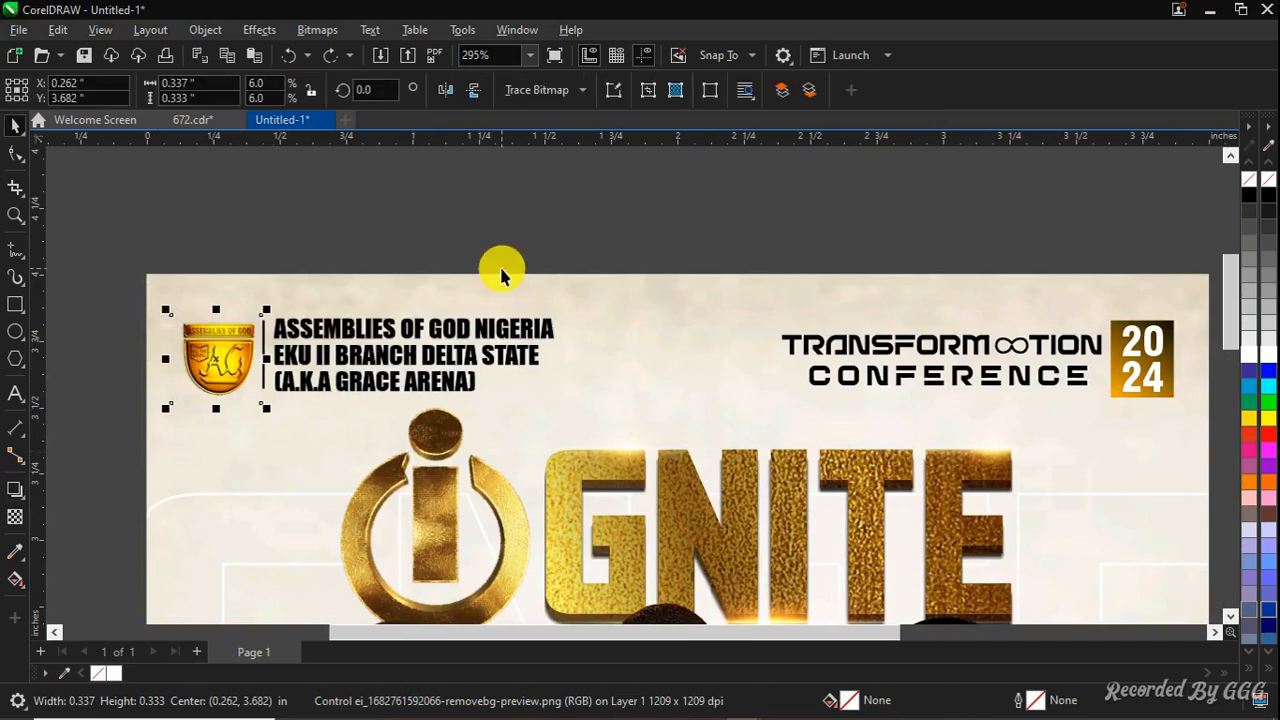
click(450, 350)
click(478, 333)
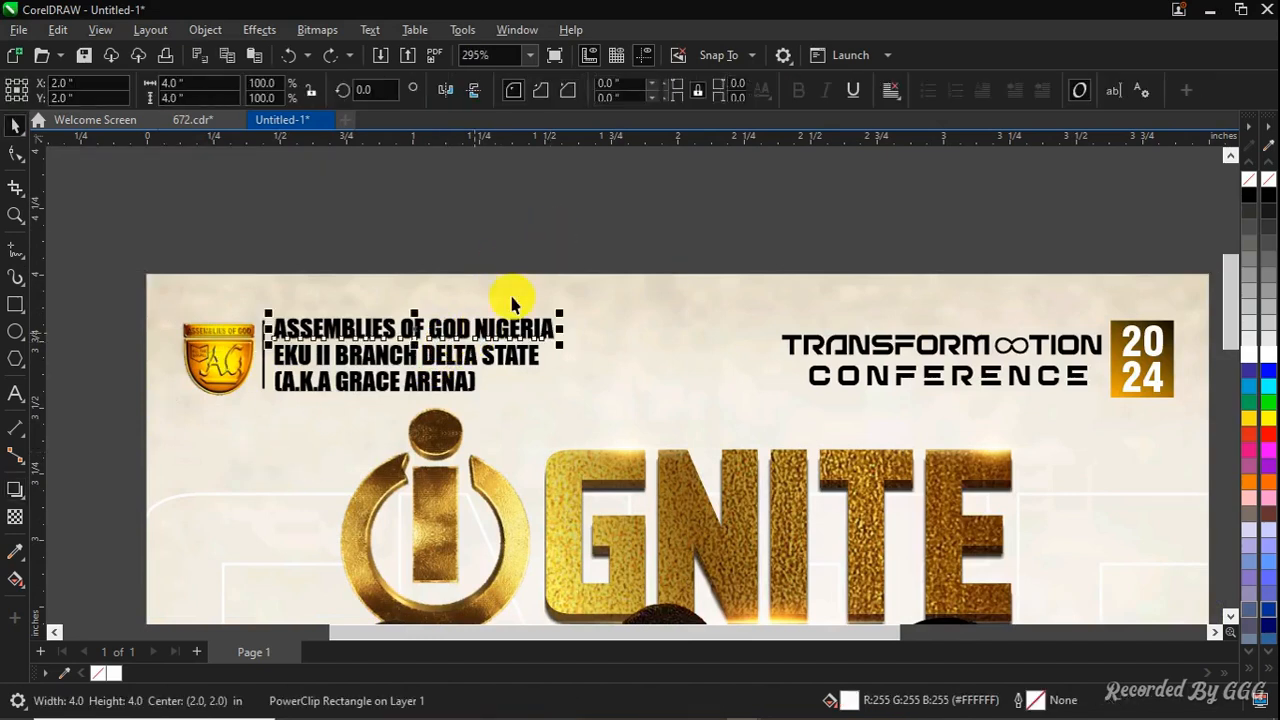
click(550, 252)
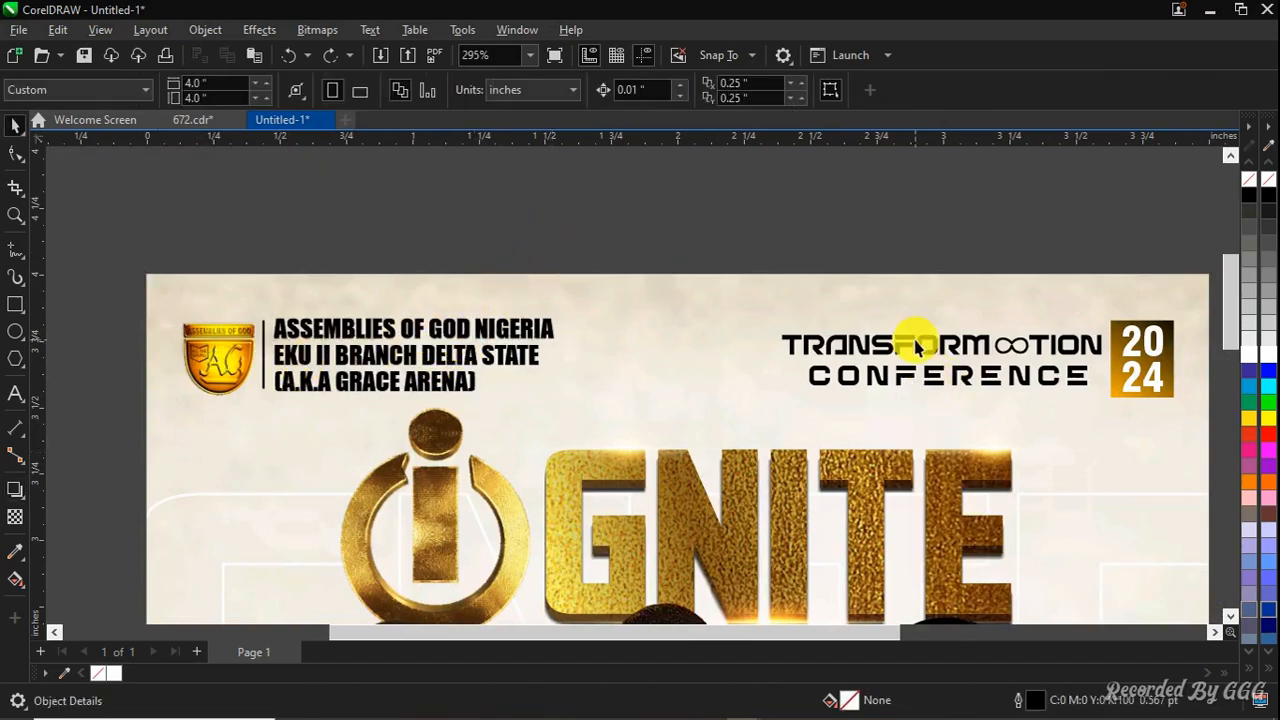
scroll(966, 363, up, 6)
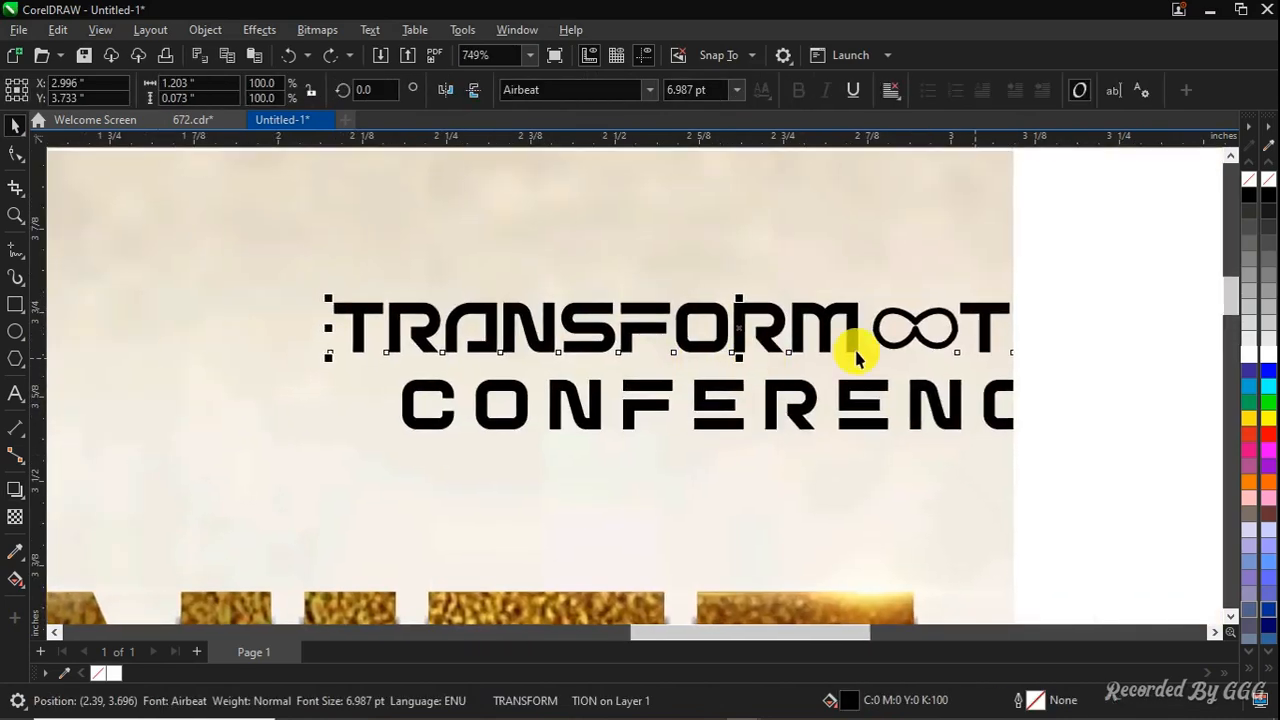
drag(864, 356, 758, 358)
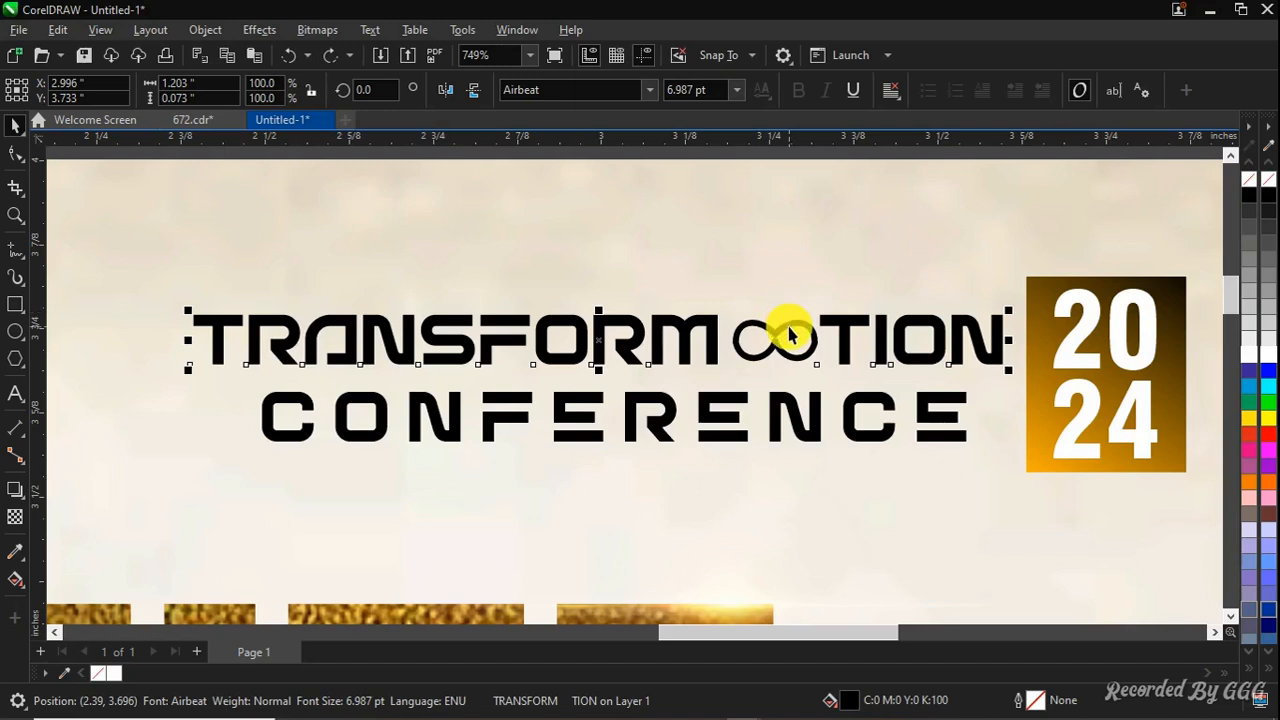
click(735, 333)
click(493, 325)
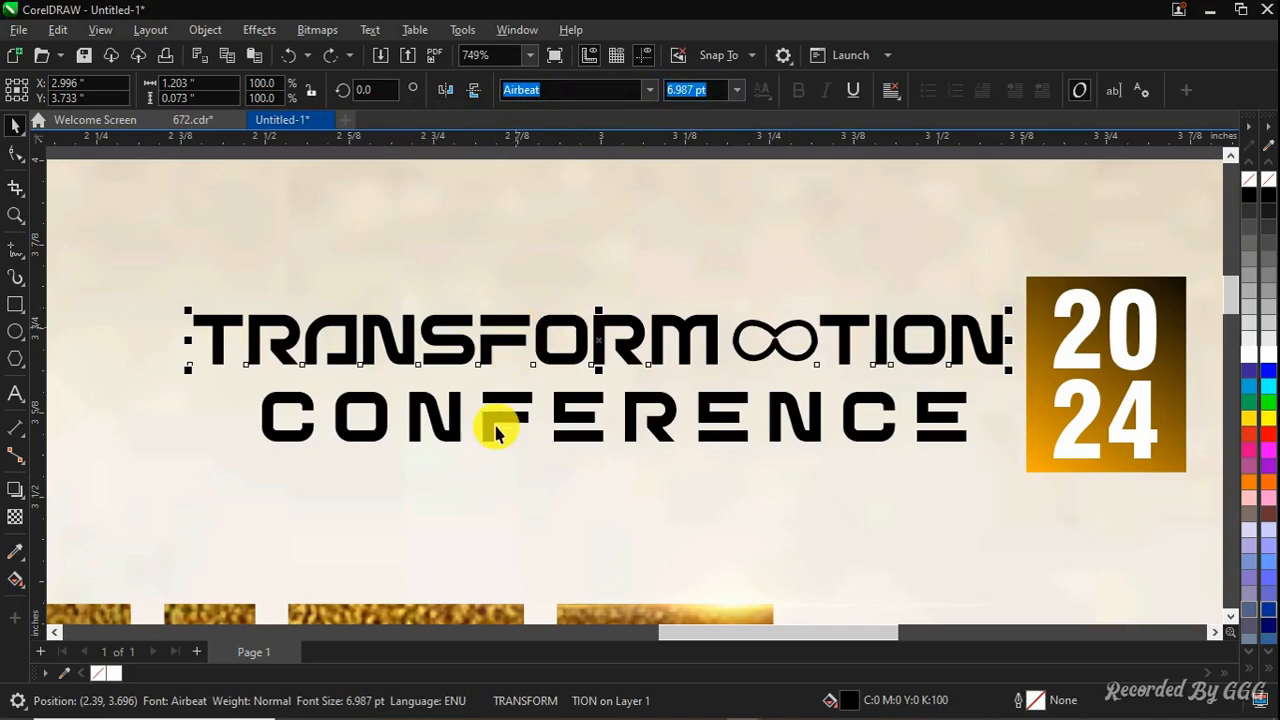
click(643, 424)
scroll(790, 322, down, 1)
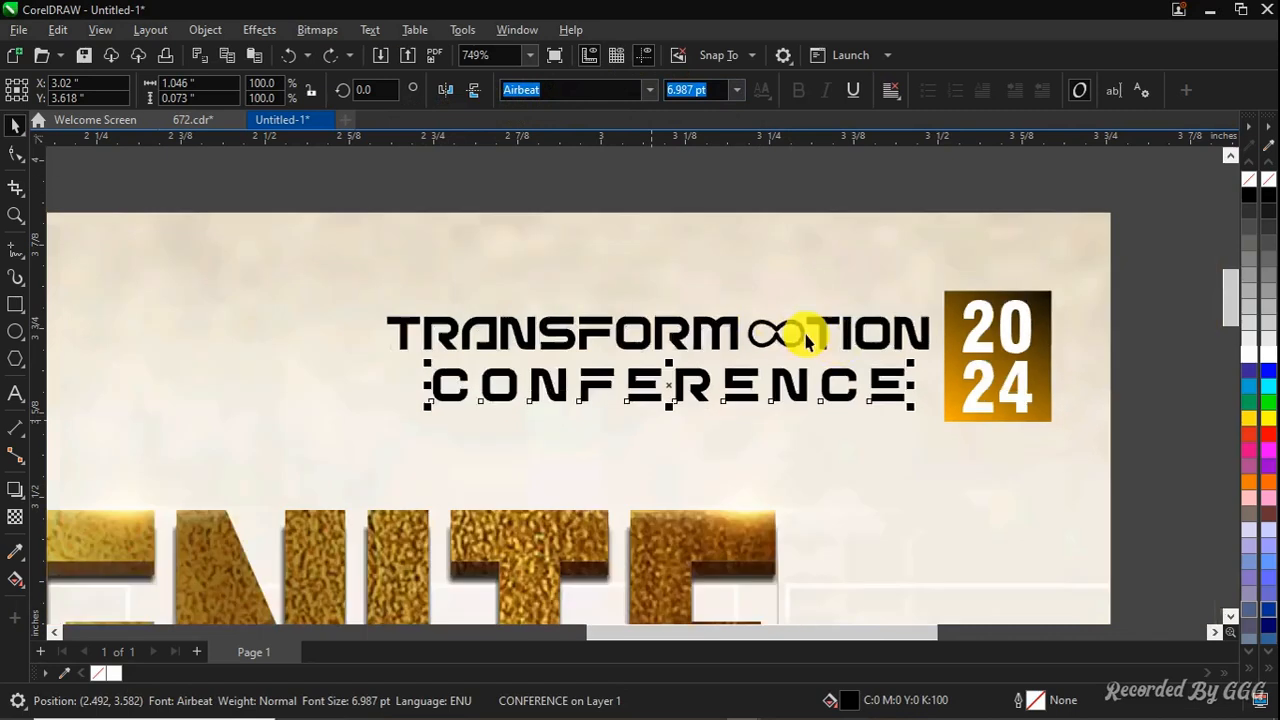
Try widening the gradient rectangle behind the 2024 text to 0.4 inch, and undo it
click(1046, 297)
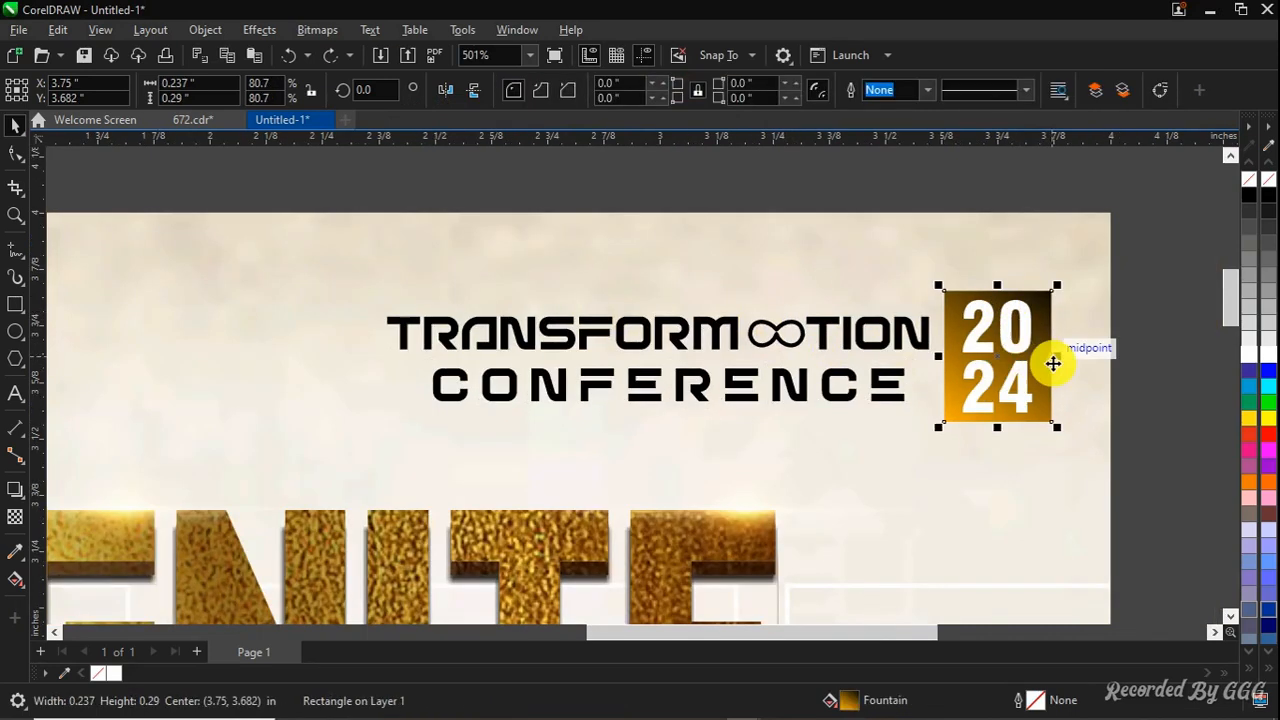
drag(1058, 358, 1131, 358)
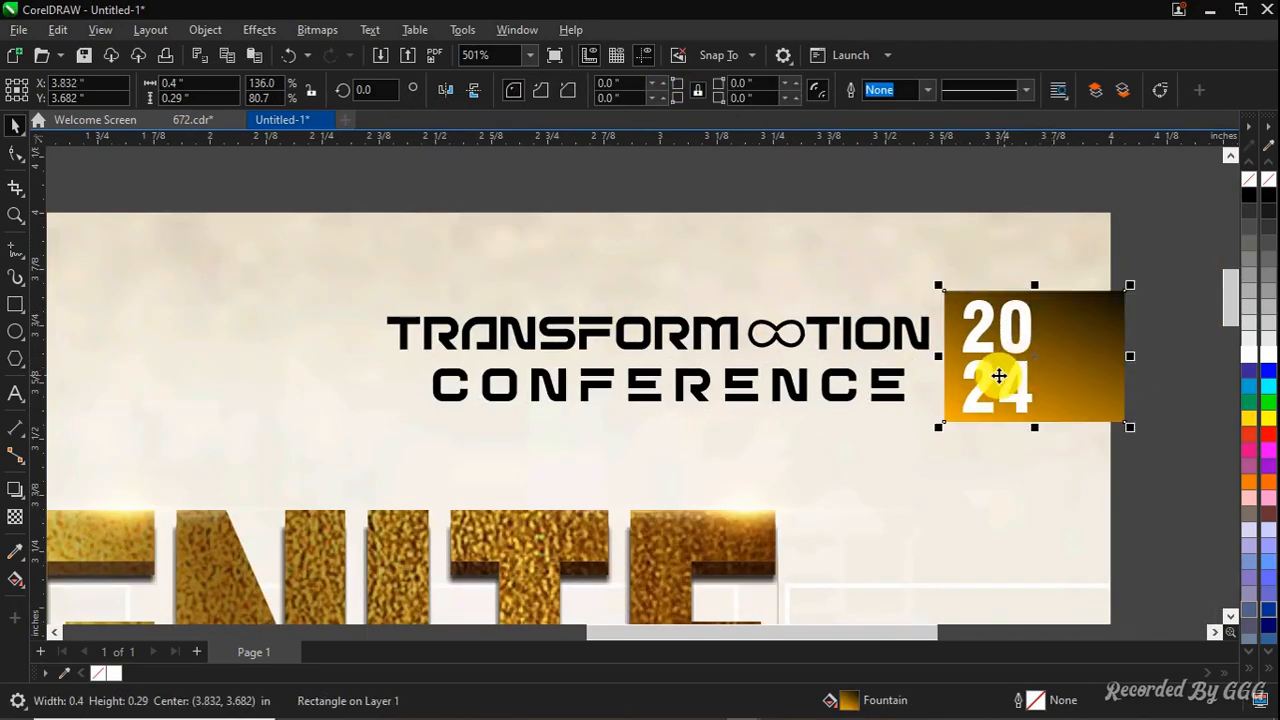
key(ctrl+z)
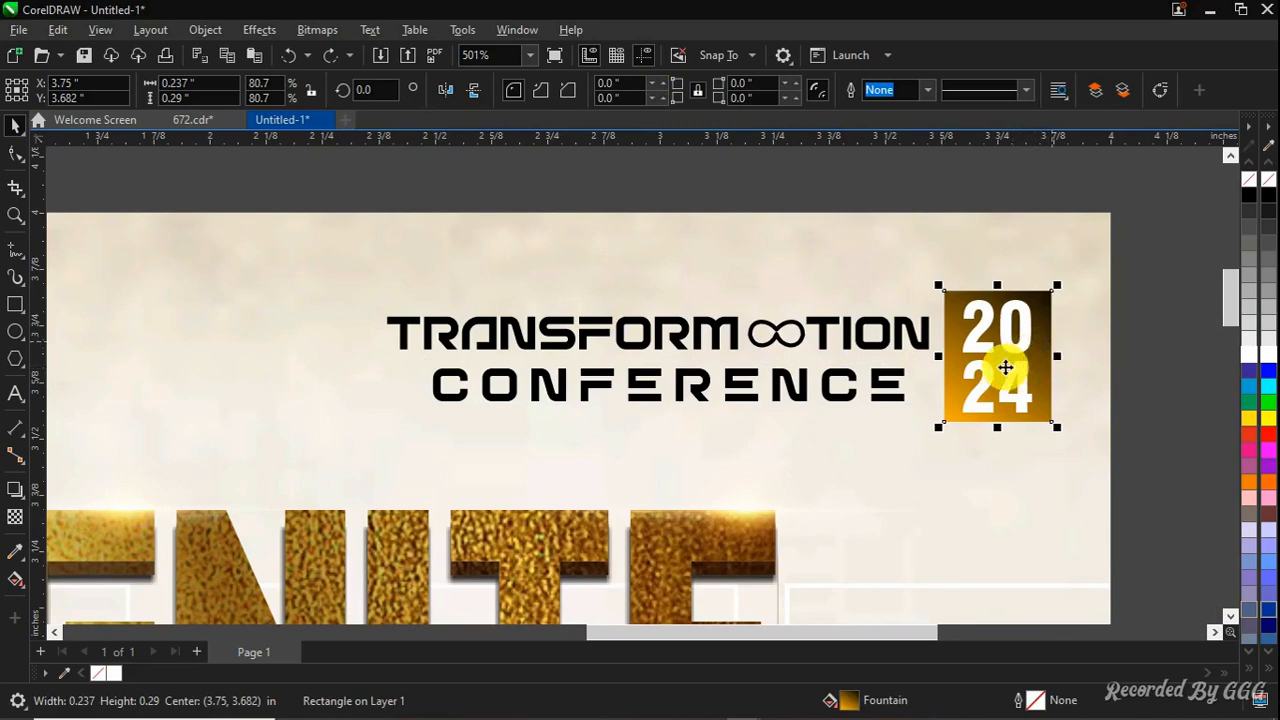
scroll(766, 357, down, 5)
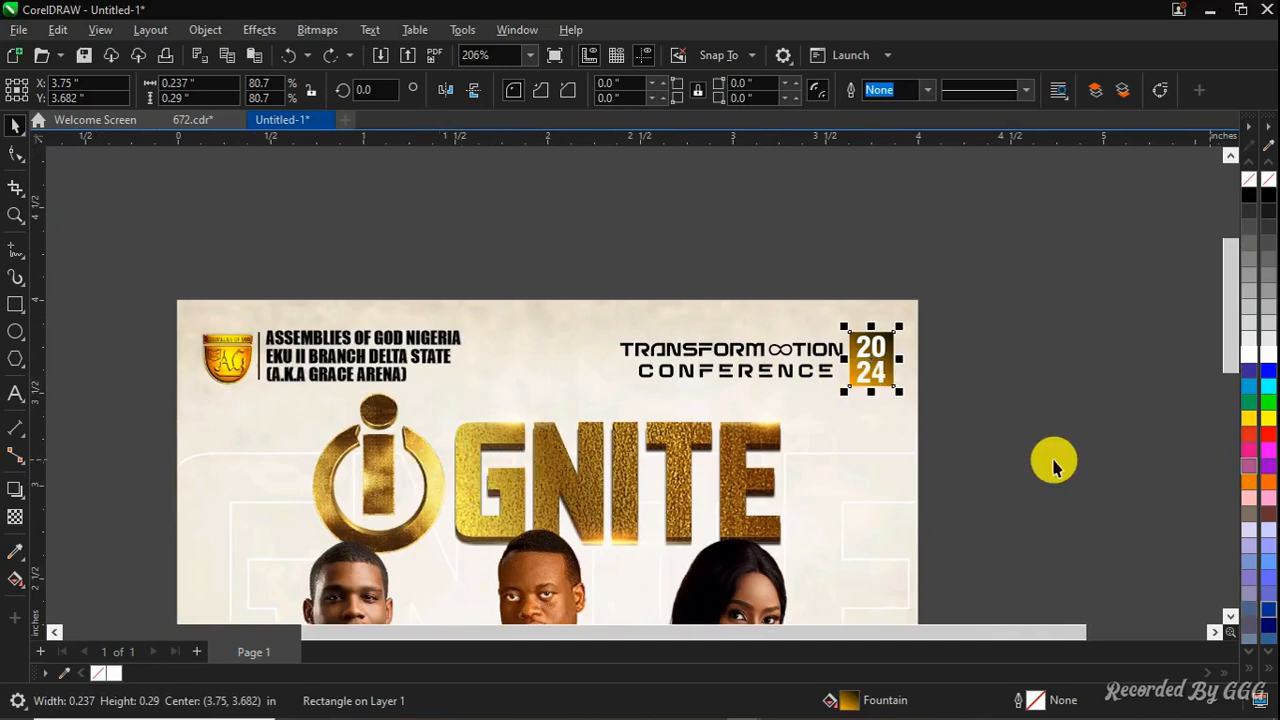
scroll(880, 423, up, 1)
click(1066, 371)
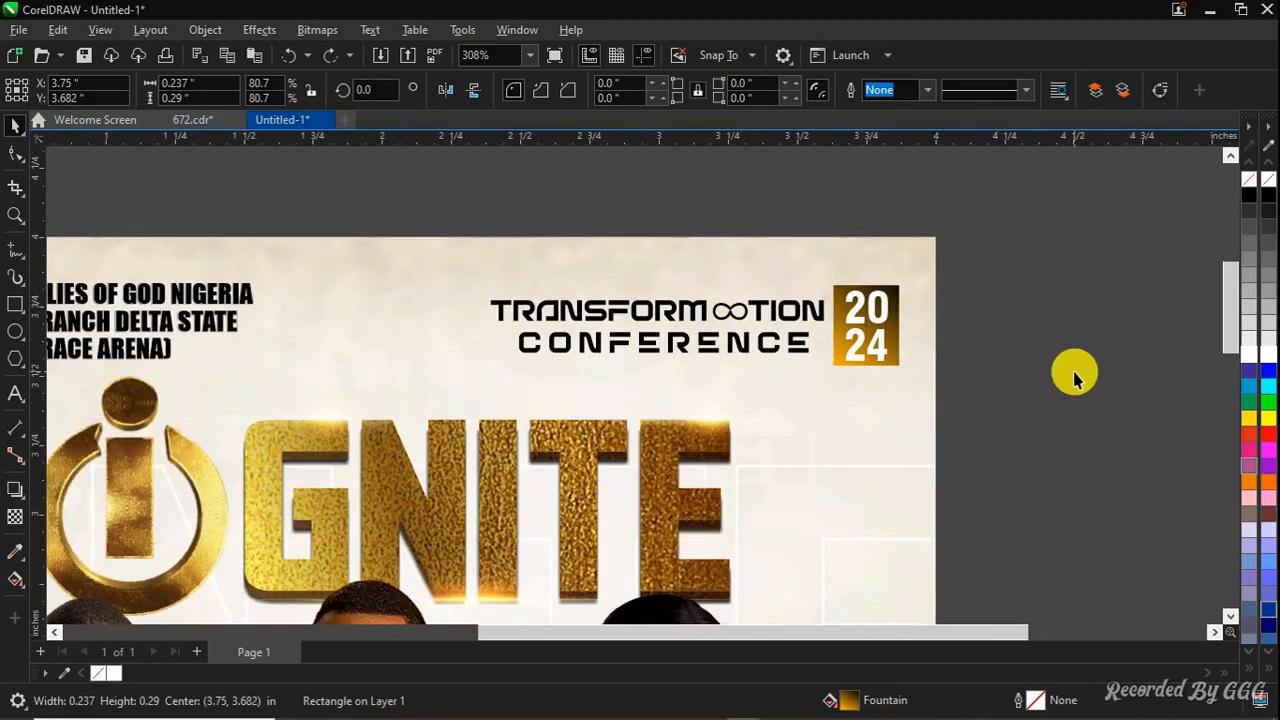
Check the font of the 2024 text and the fountain fill of the rectangle behind it
click(886, 306)
ctrl+click(890, 309)
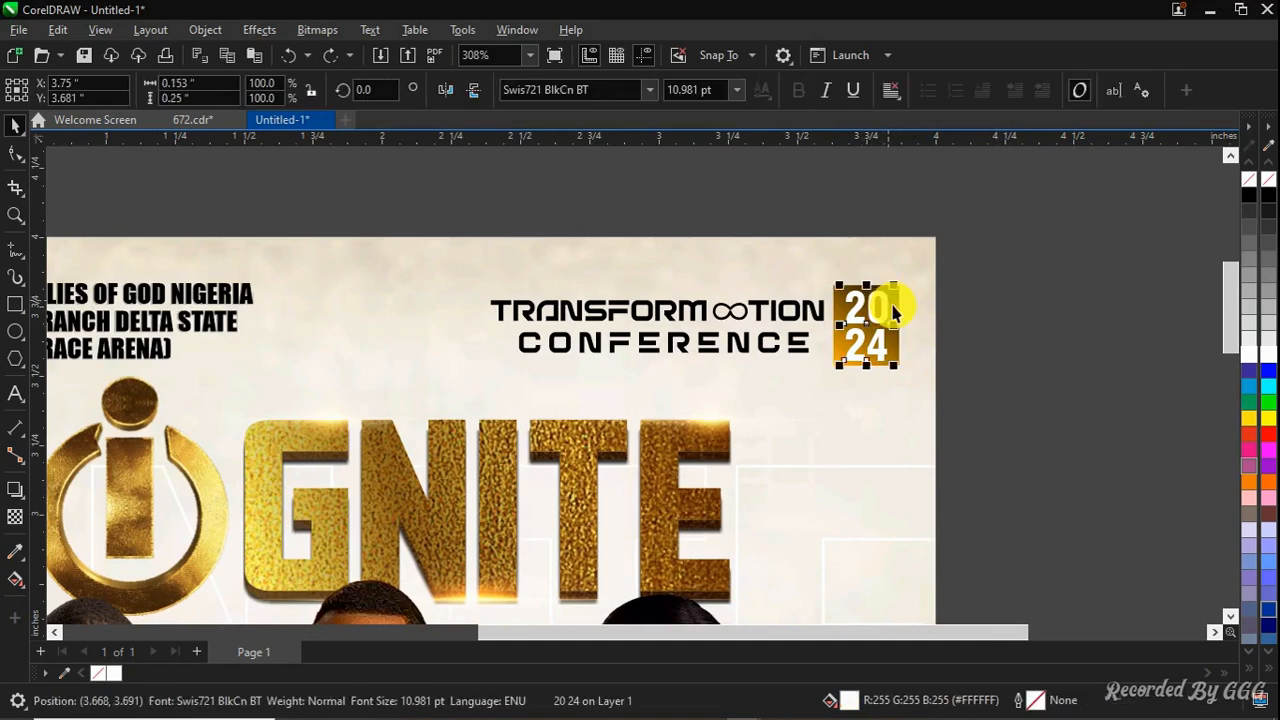
click(908, 363)
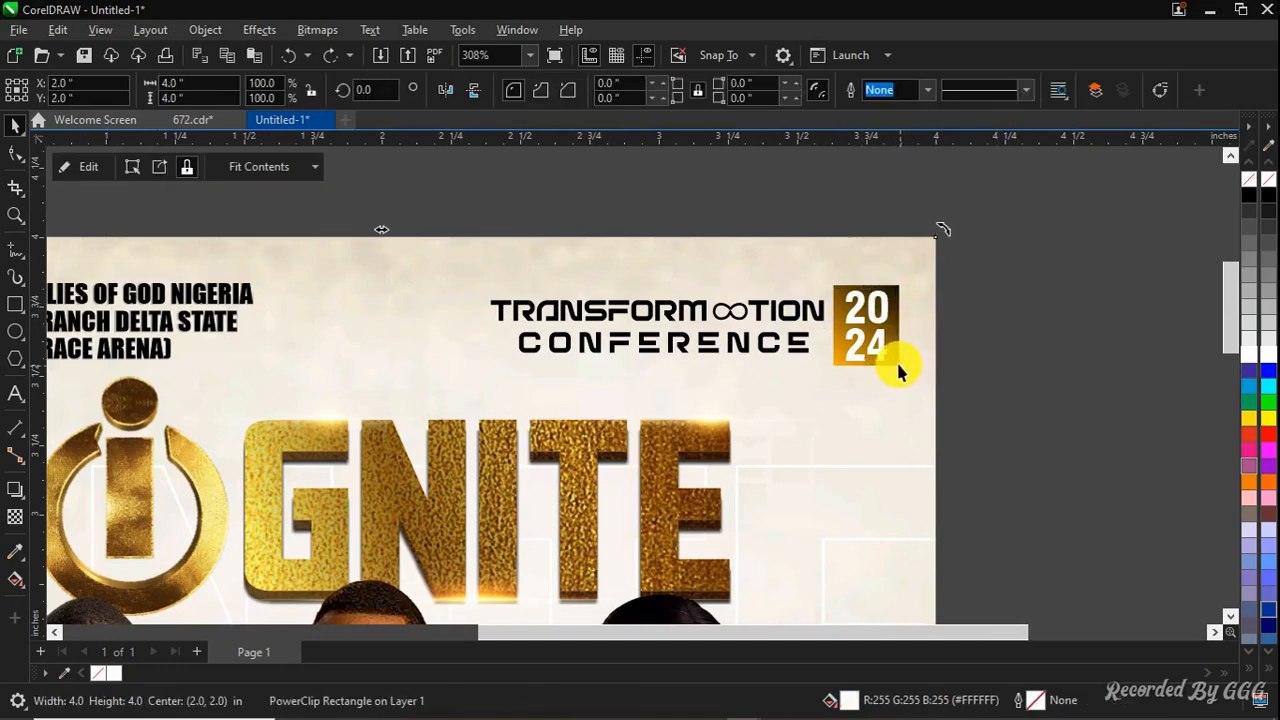
click(896, 364)
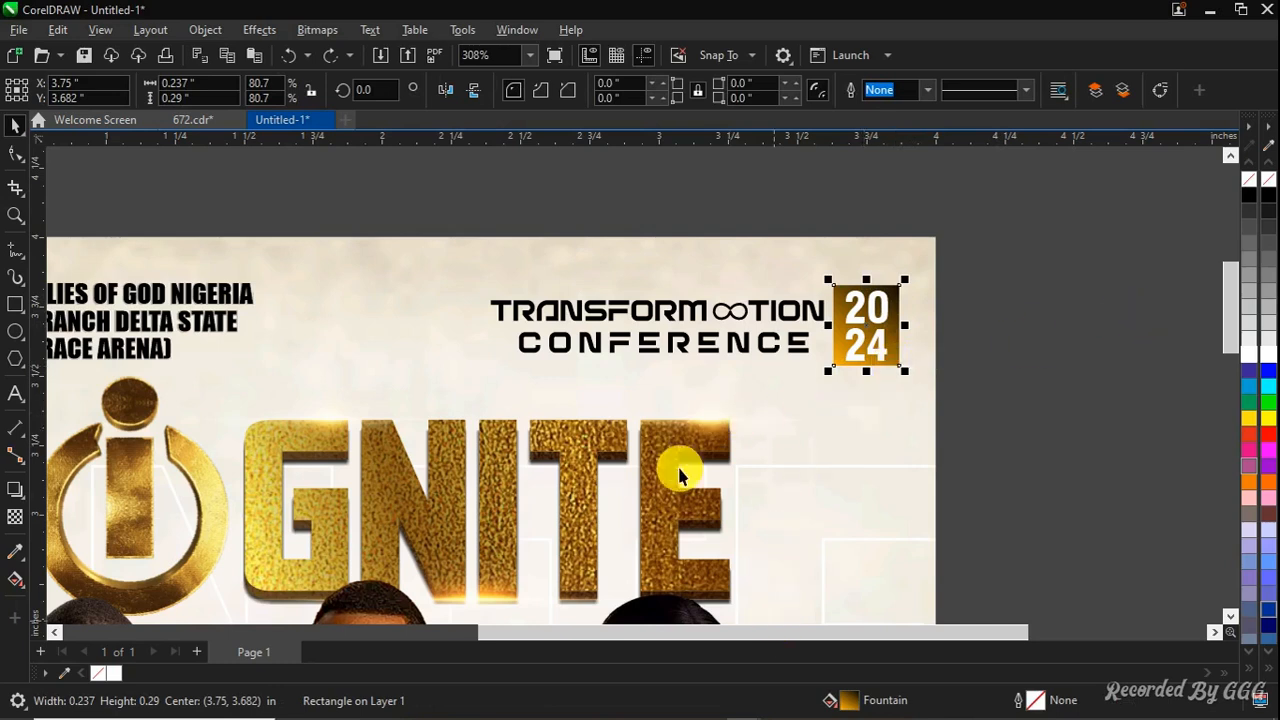
key(g)
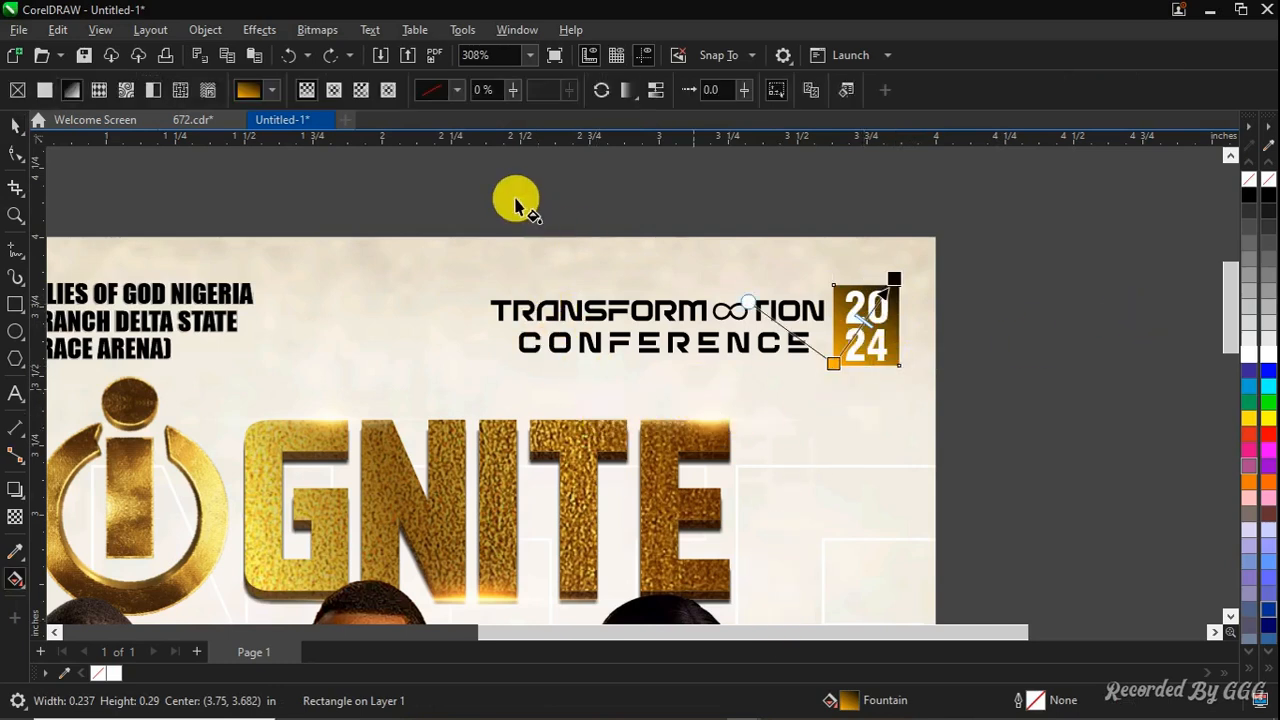
Sample the orange at the lower corner of the rectangle behind the 2024 text with the Color Eyedropper
key(space)
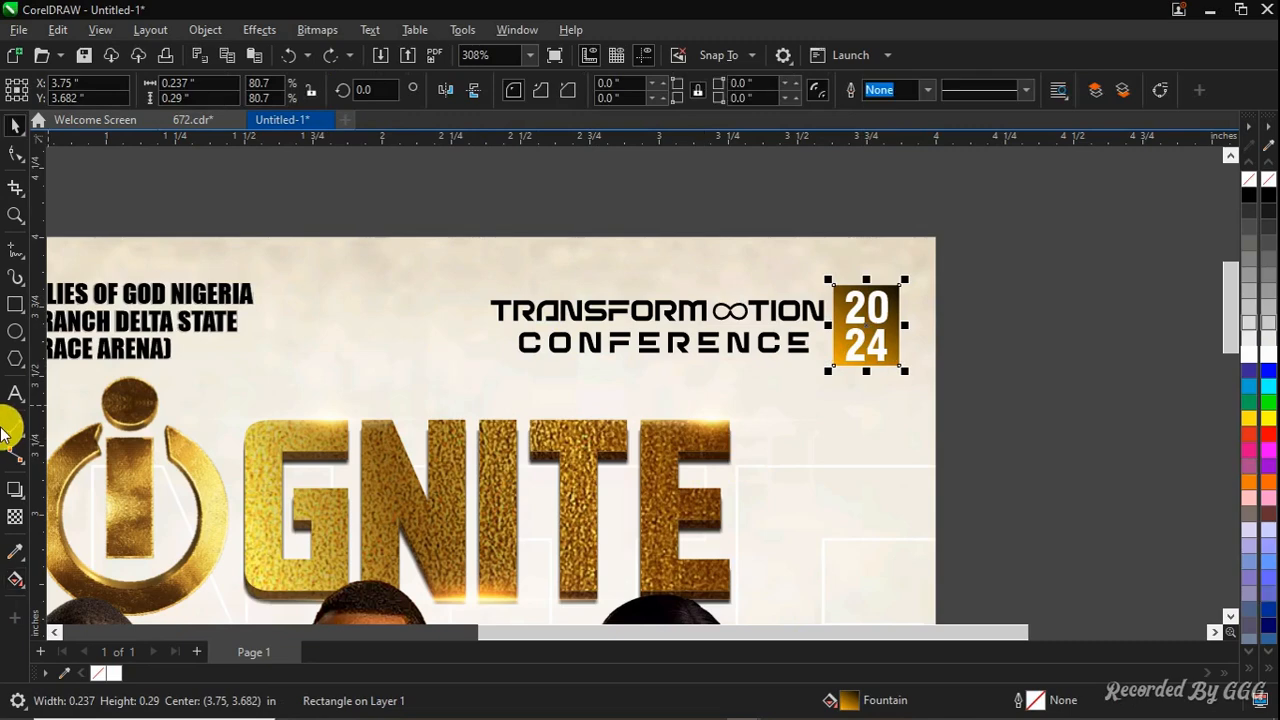
click(18, 553)
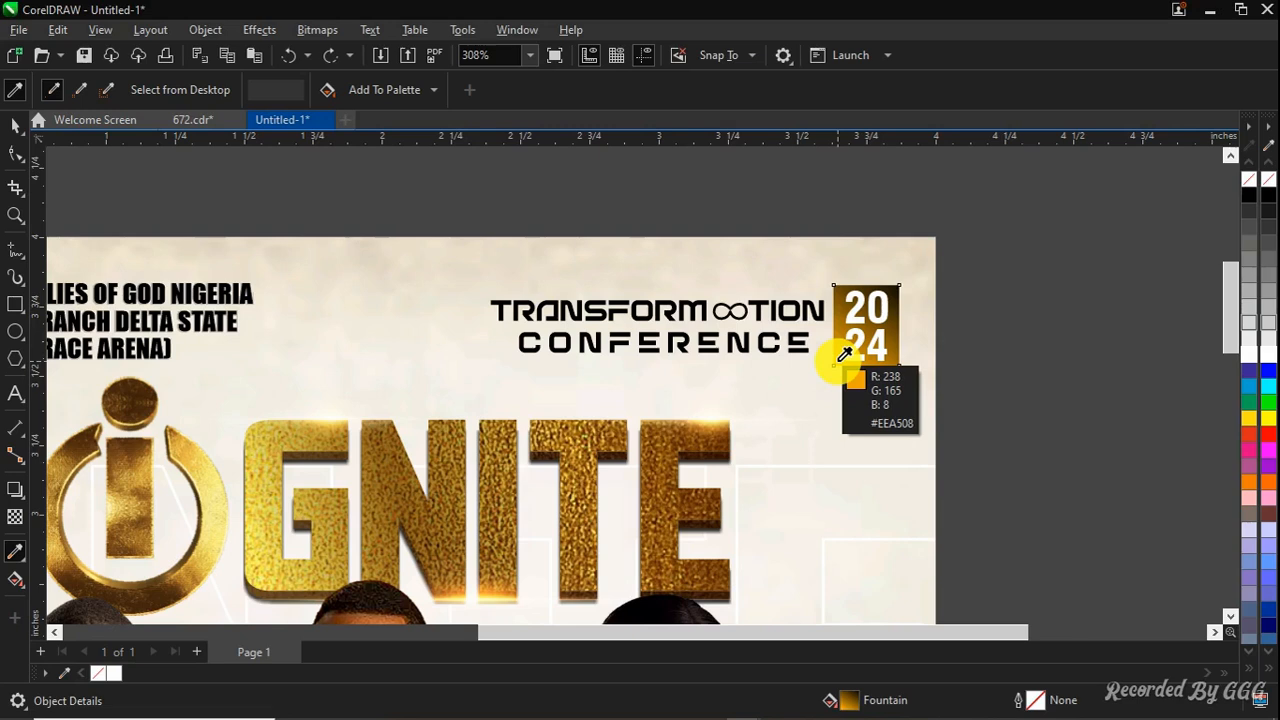
click(845, 355)
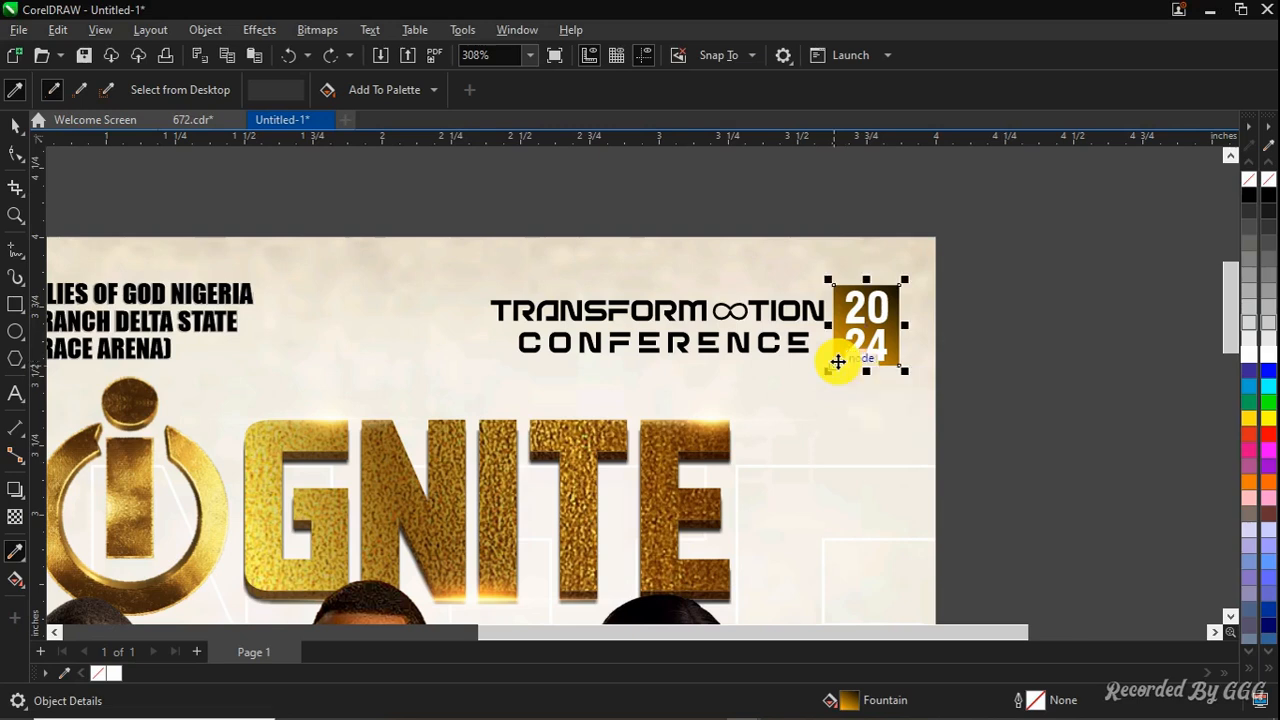
click(908, 297)
Try extending the black end of the rectangle's fountain fill outward beyond the page corner
key(g)
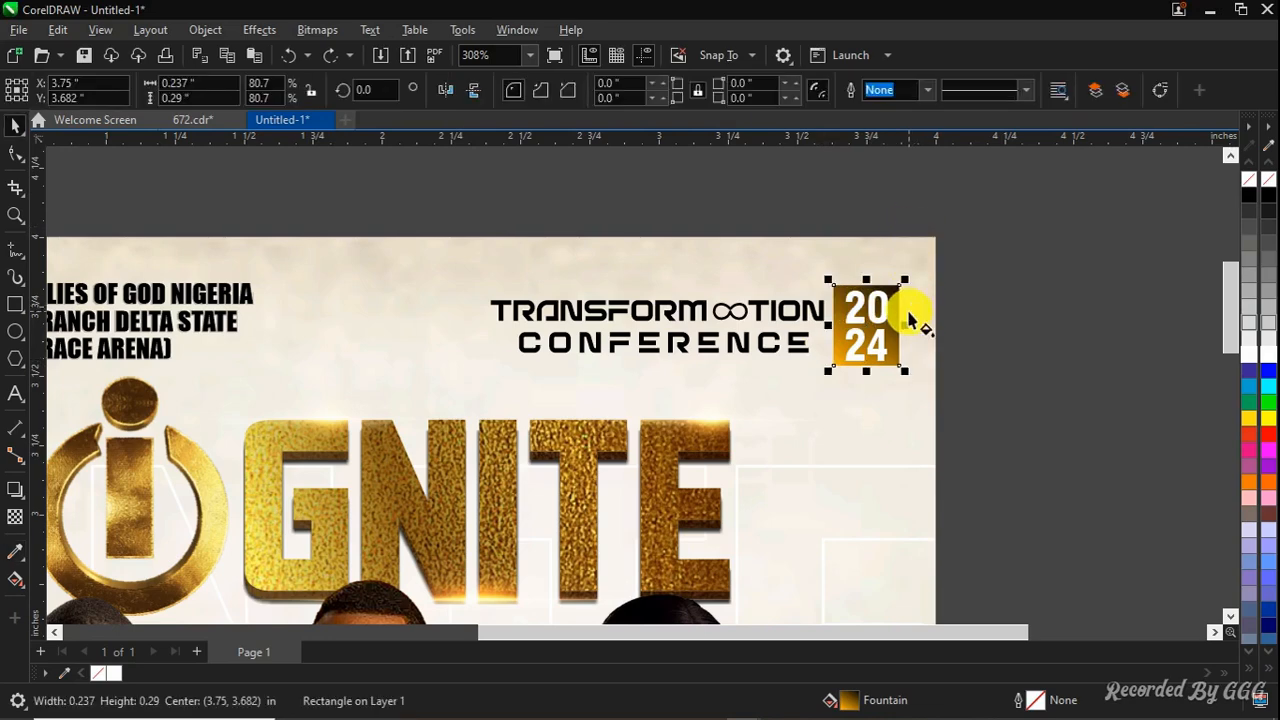
drag(898, 281, 958, 230)
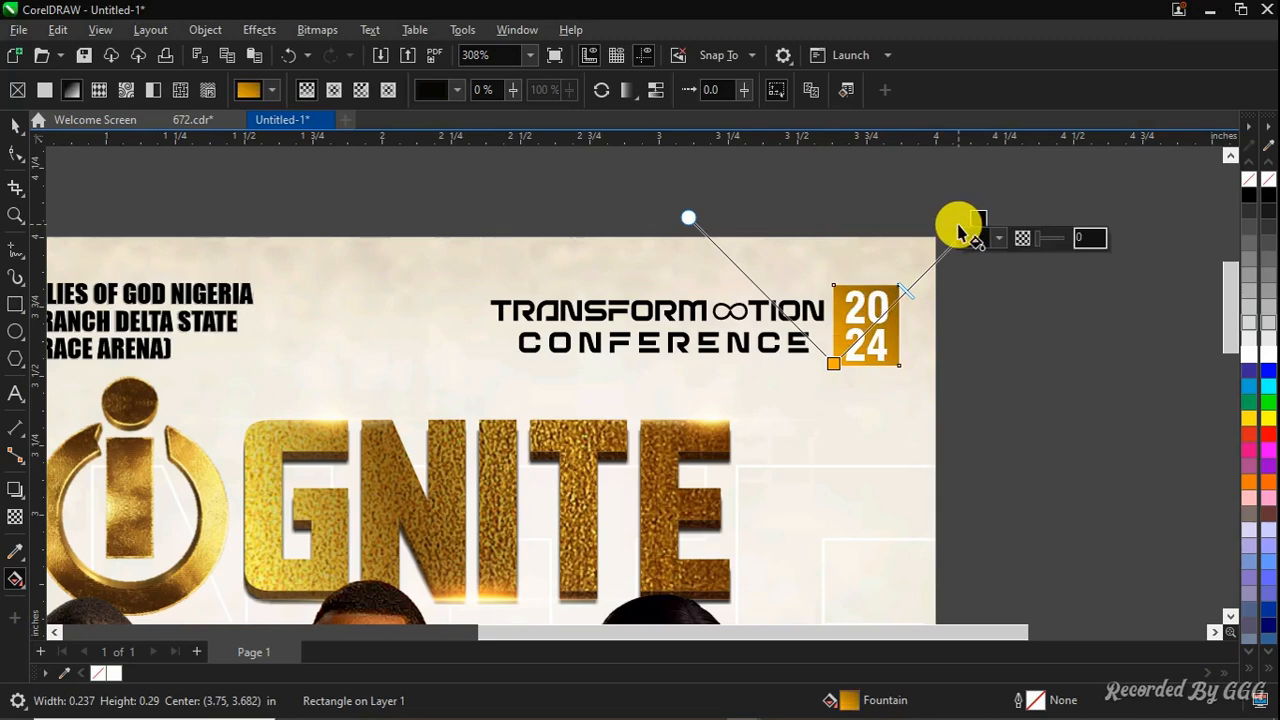
key(space)
scroll(908, 297, down, 2)
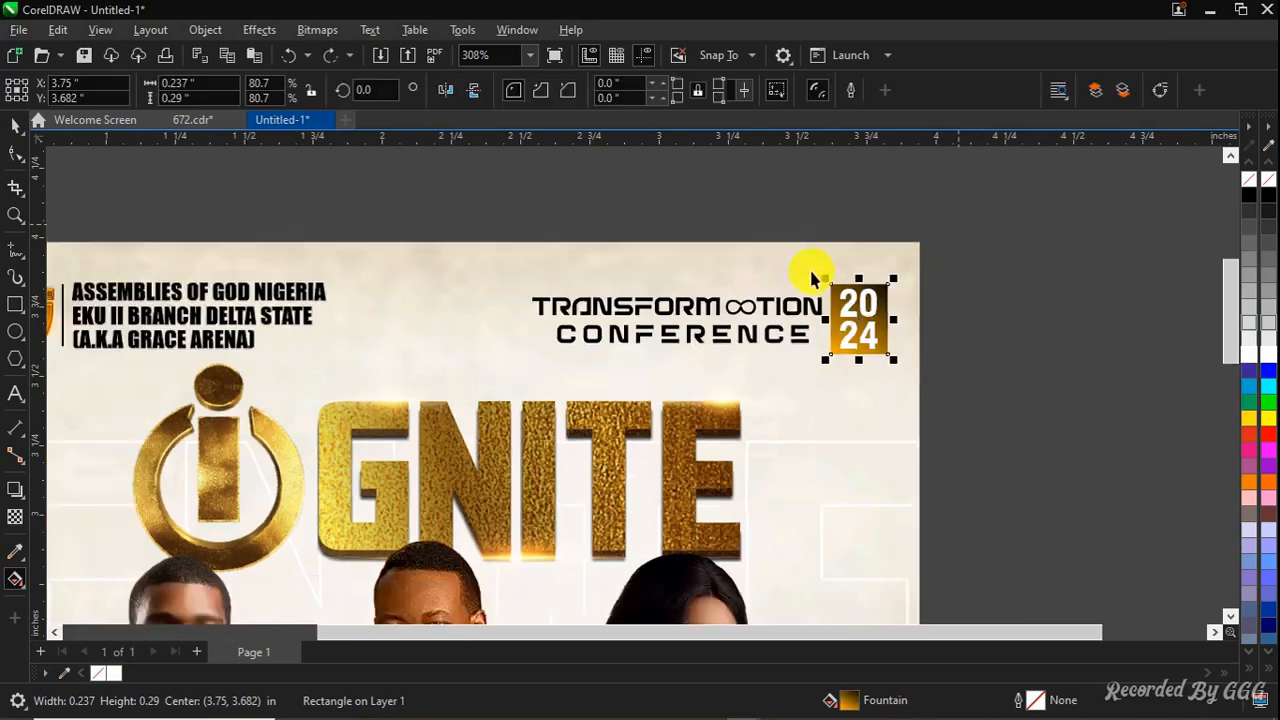
Check the font and size of the 2024 text, try moving it off its gradient rectangle, and undo the move
click(908, 296)
click(858, 296)
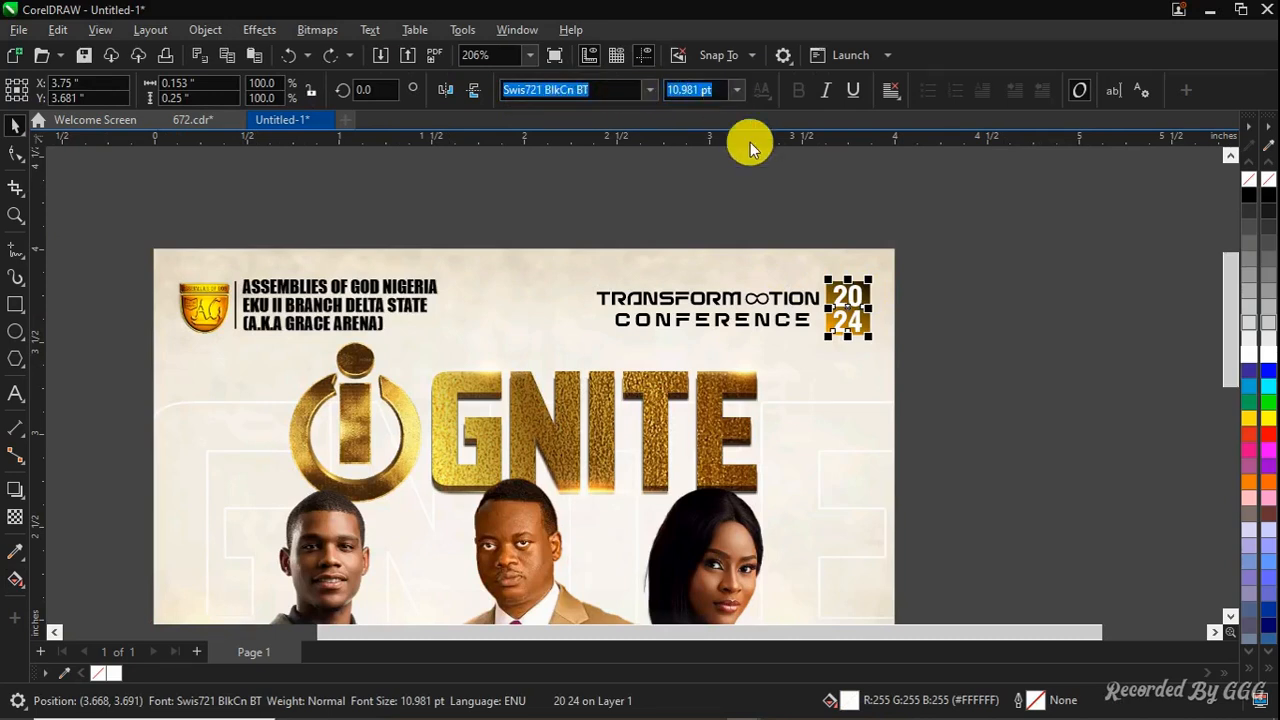
scroll(837, 314, up, 2)
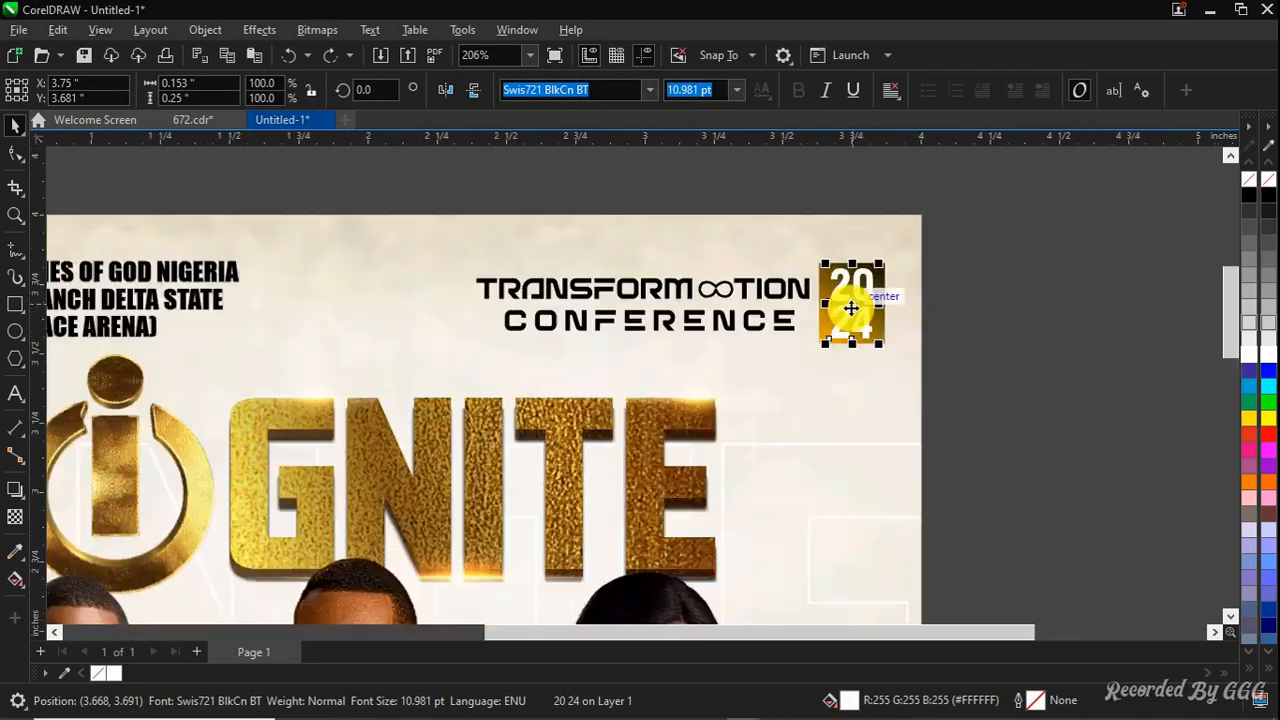
drag(820, 302, 900, 303)
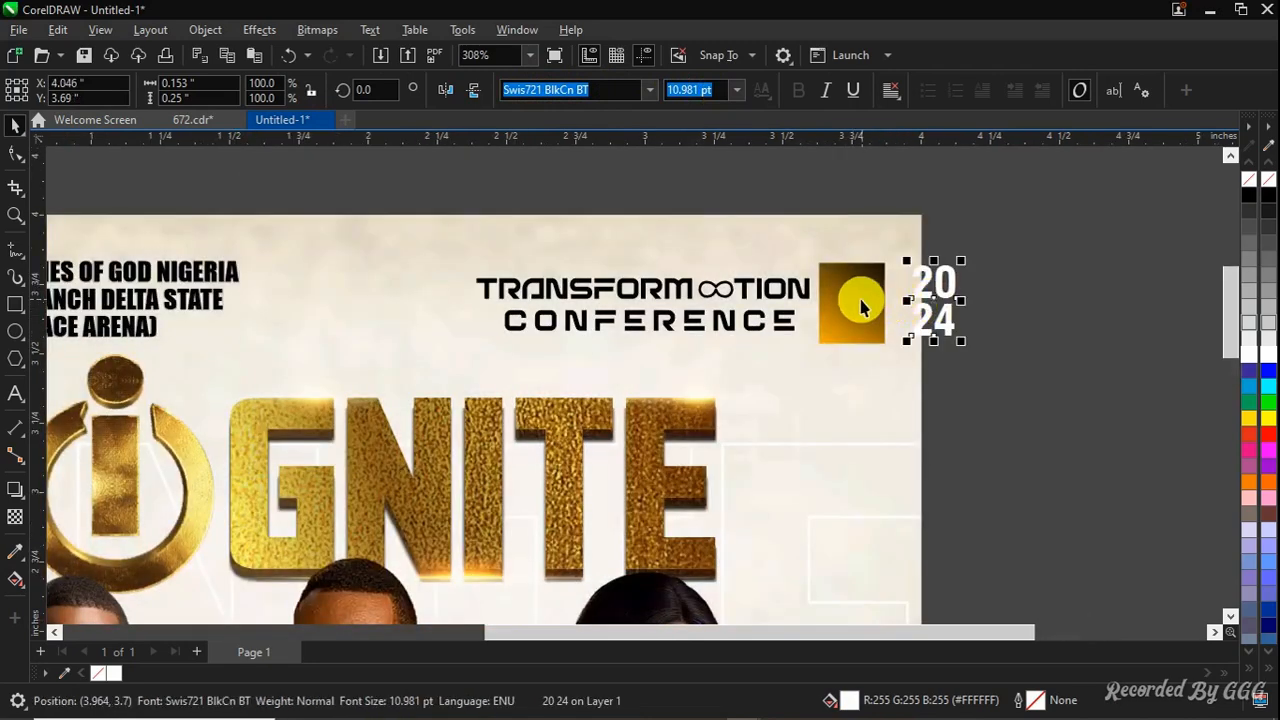
key(ctrl+z)
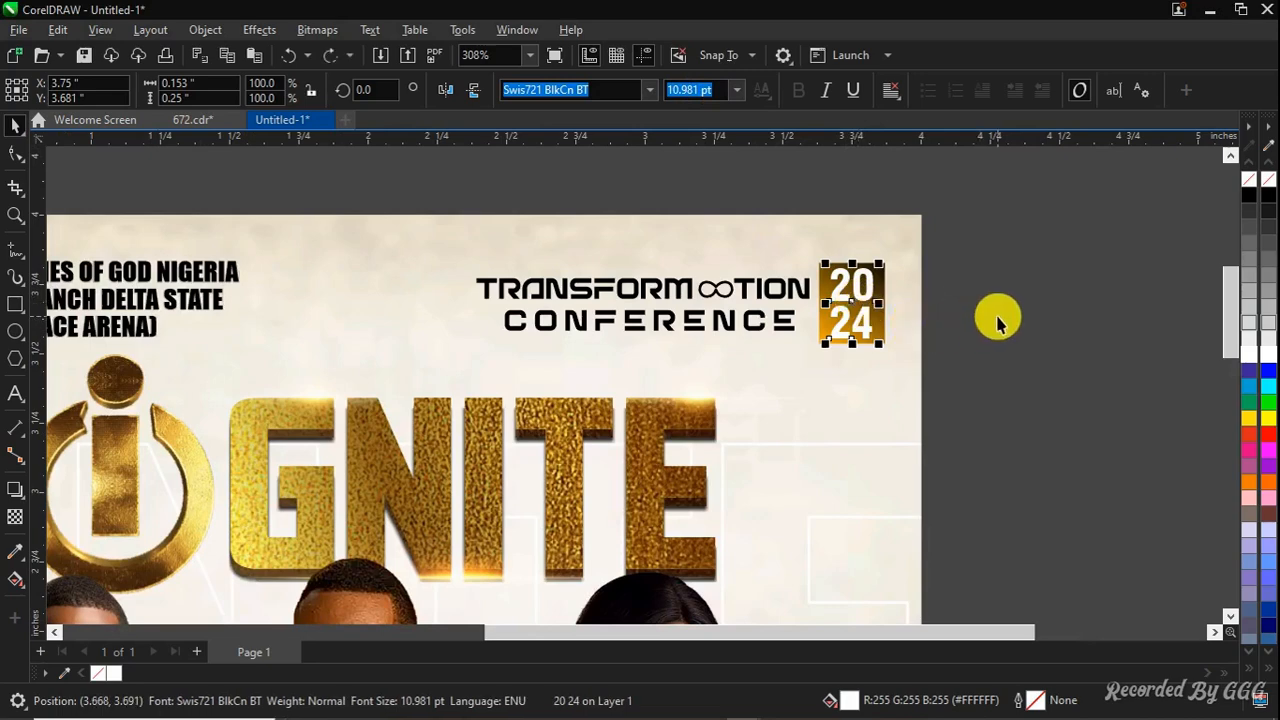
Inspect the size and fill of the pale yellow triangle beside the first speaker's name
key(shift+F4)
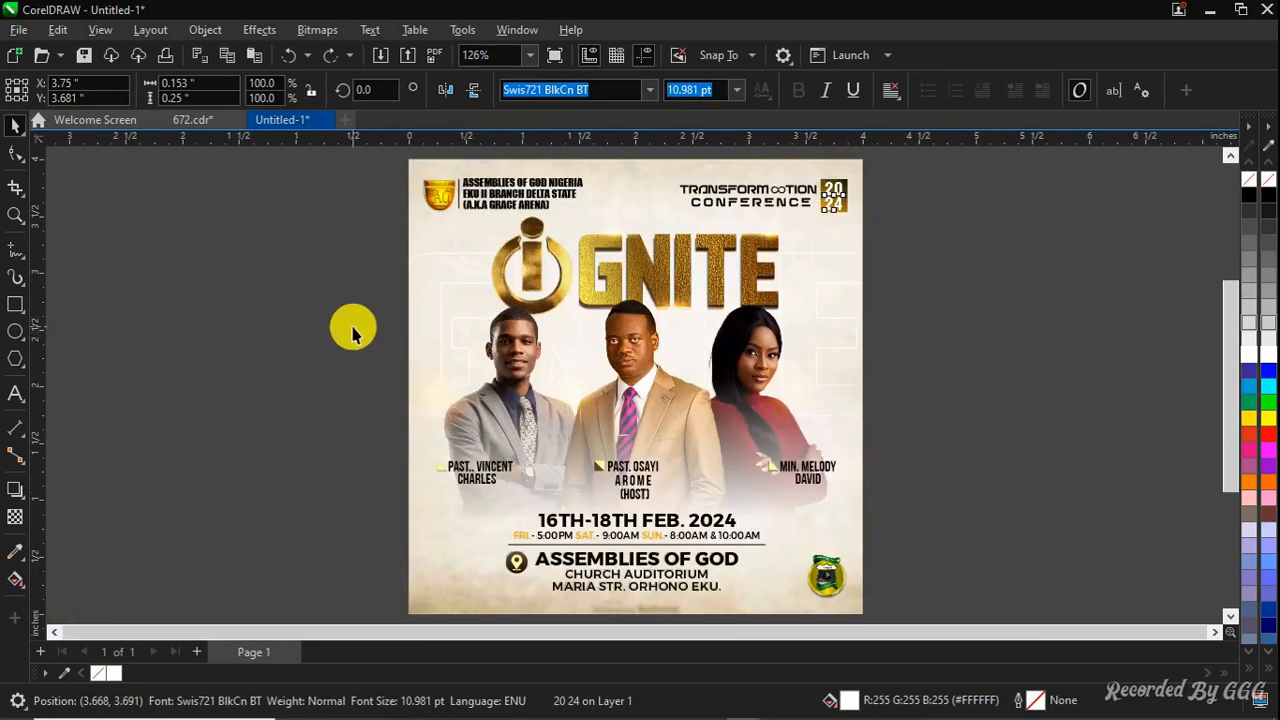
key(Escape)
drag(594, 532, 598, 405)
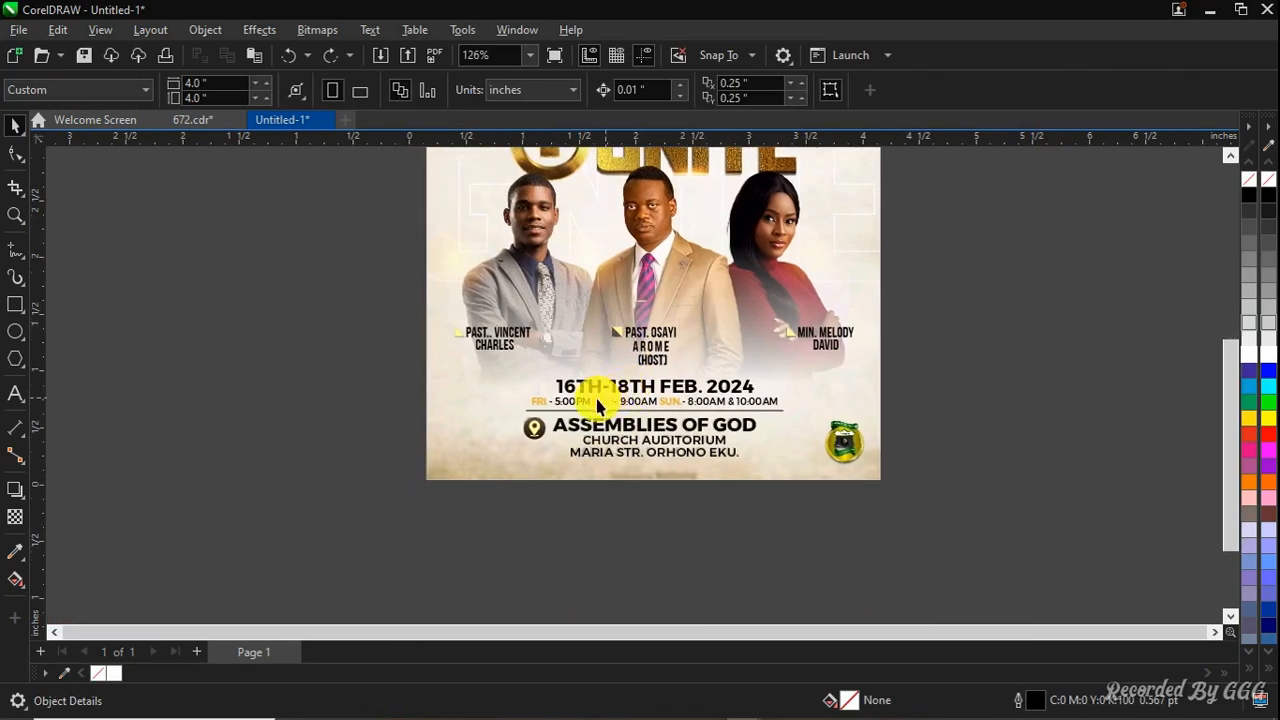
scroll(460, 338, up, 2)
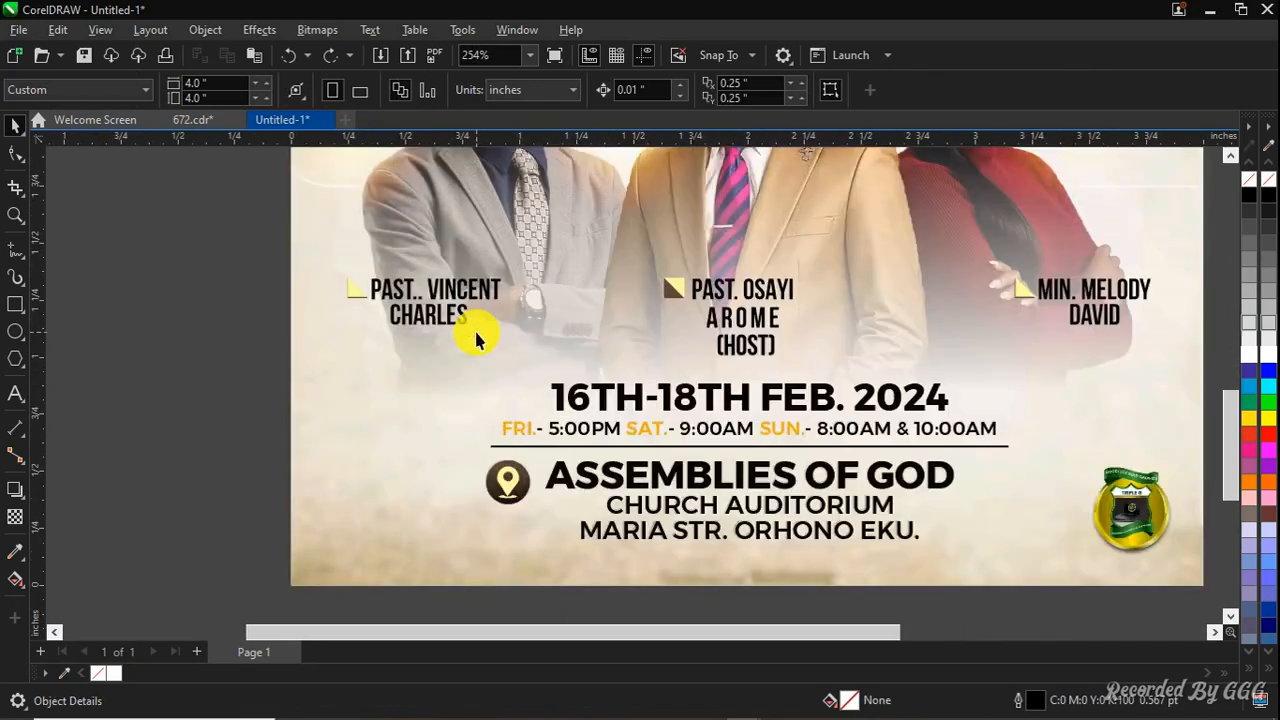
click(380, 305)
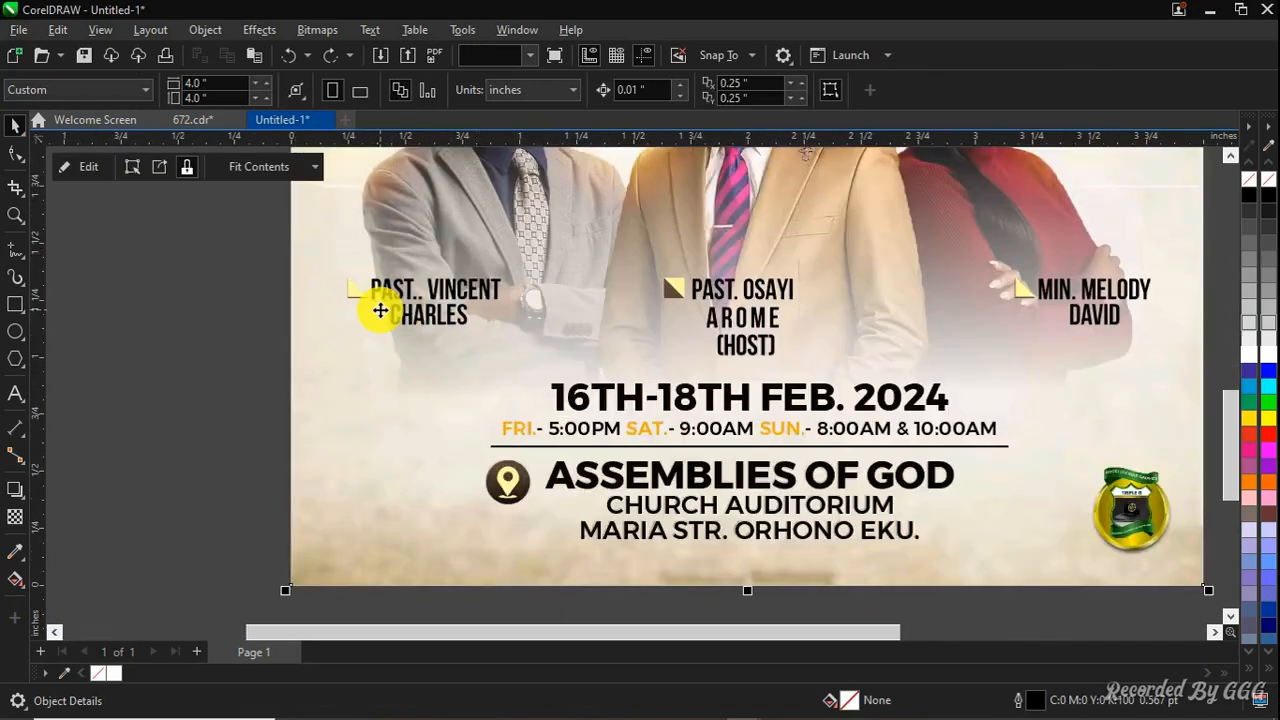
scroll(334, 294, up, 1)
click(335, 287)
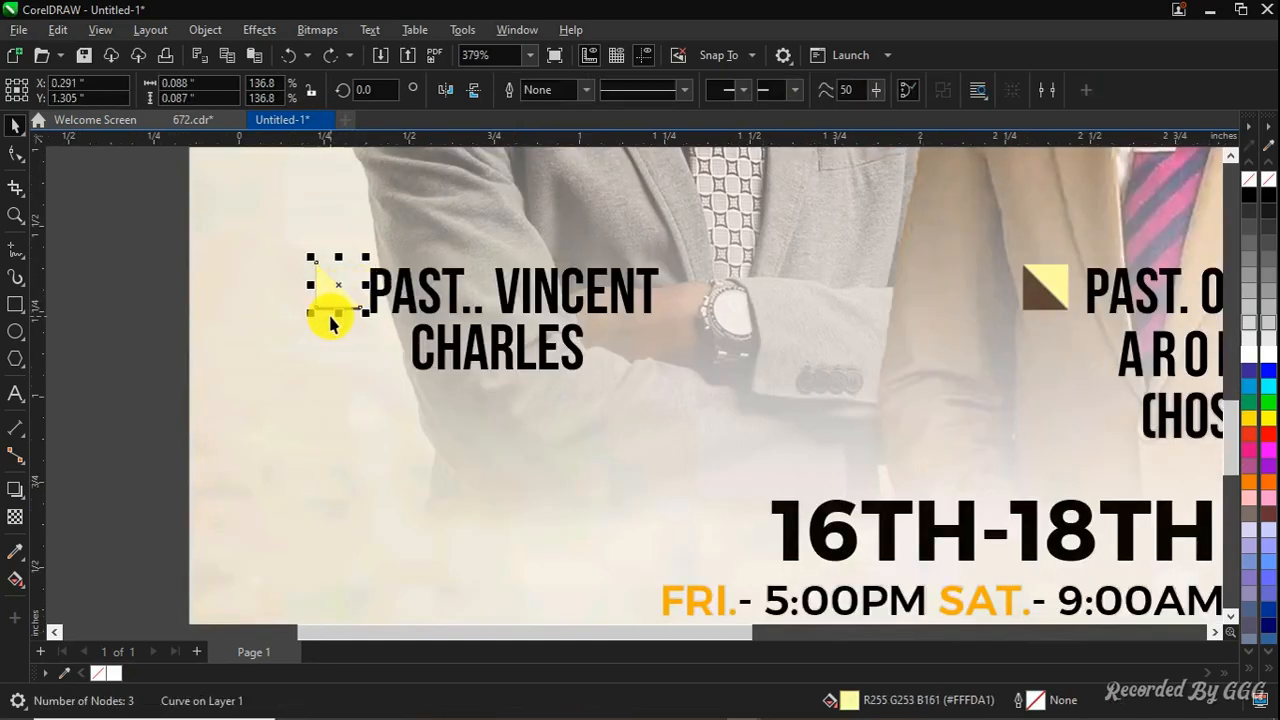
scroll(335, 315, down, 3)
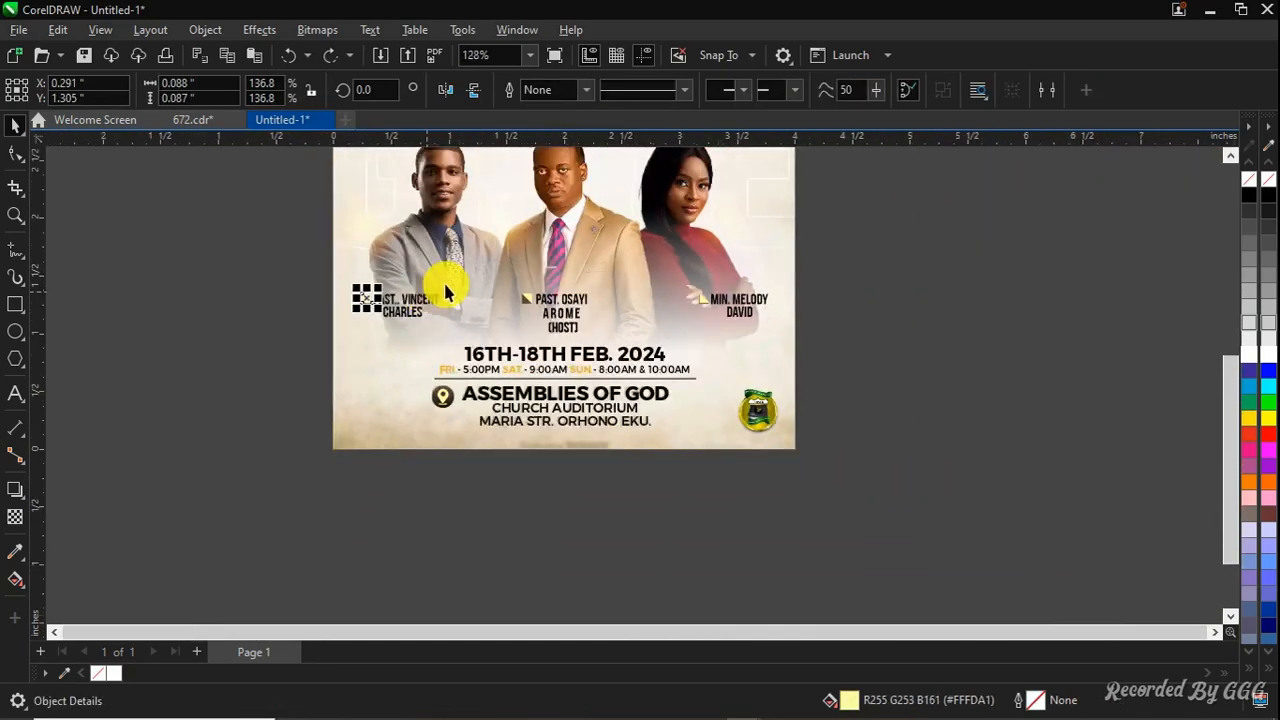
scroll(445, 289, down, 1)
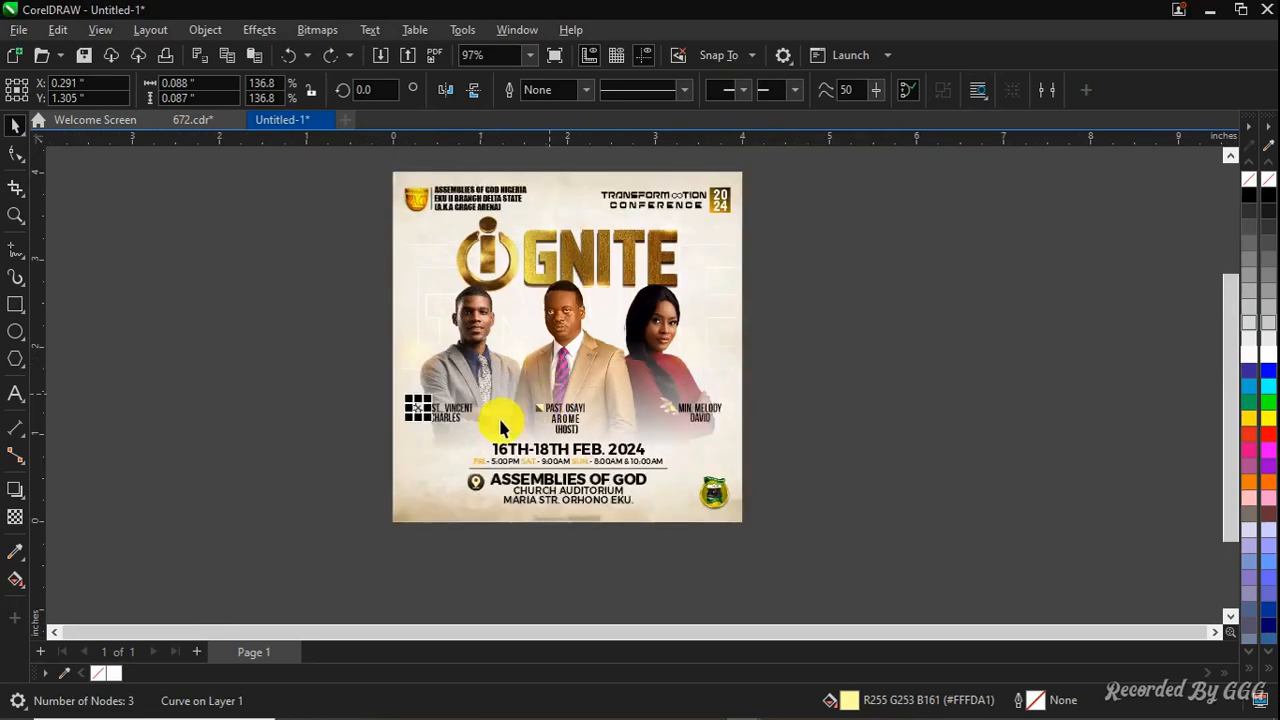
scroll(500, 425, up, 2)
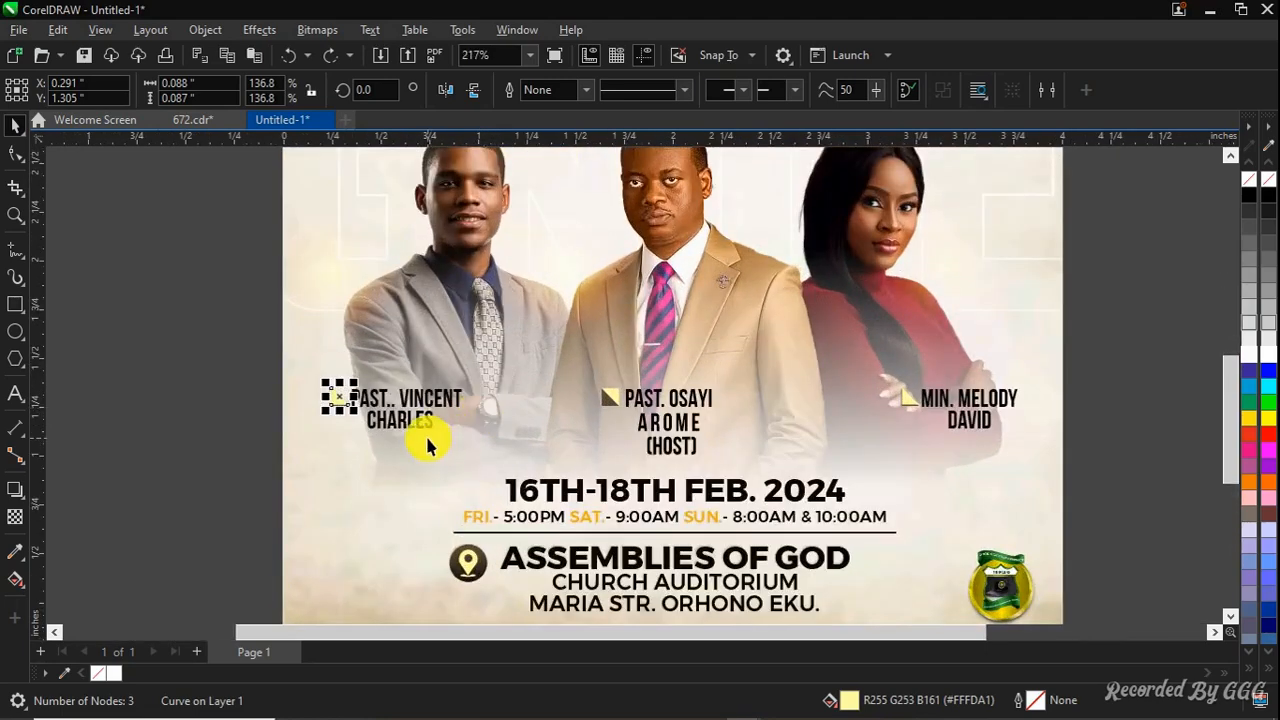
scroll(423, 364, down, 3)
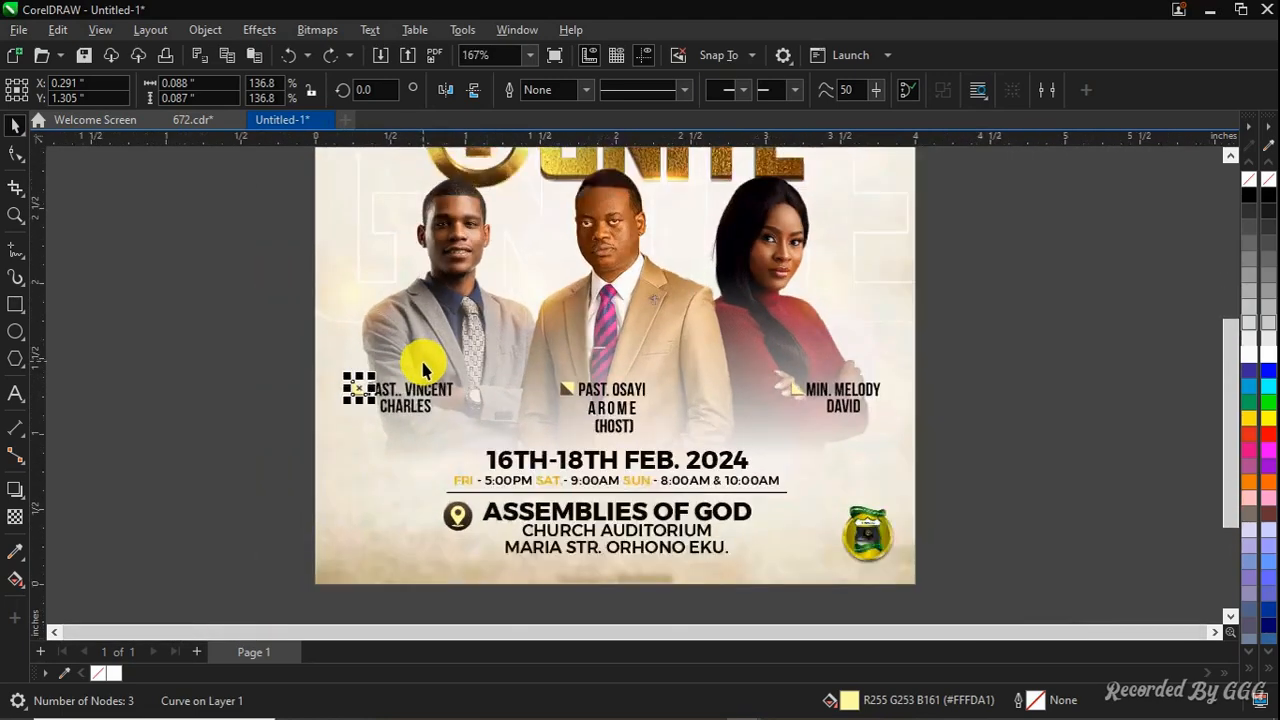
scroll(474, 305, down, 1)
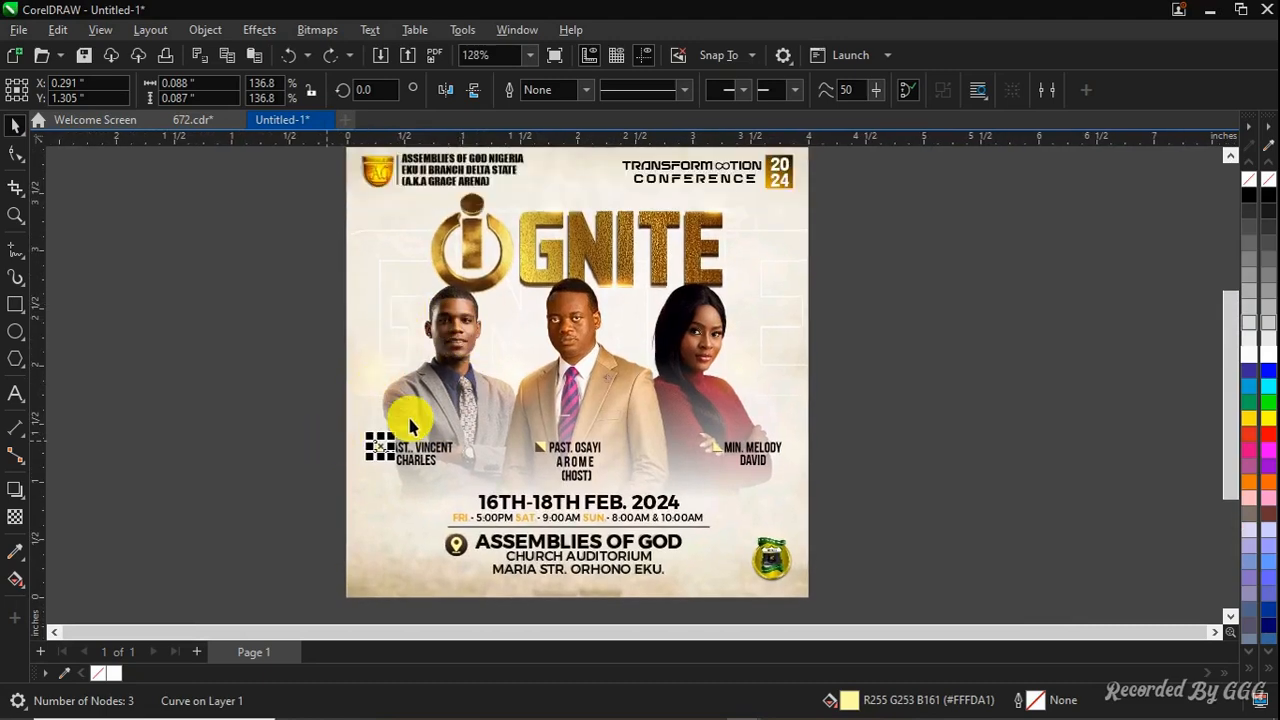
scroll(466, 443, up, 3)
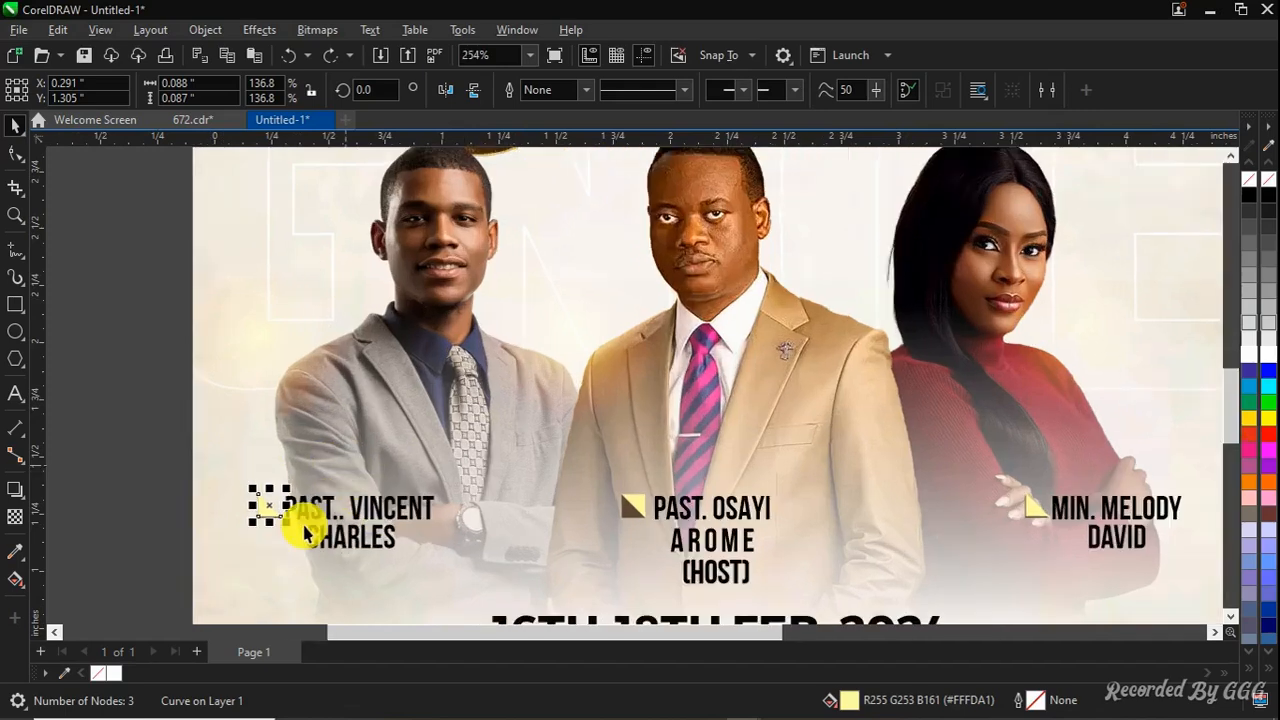
Sample the pale yellow triangle beside the first speaker's name with the Color Eyedropper
scroll(304, 526, up, 3)
click(86, 508)
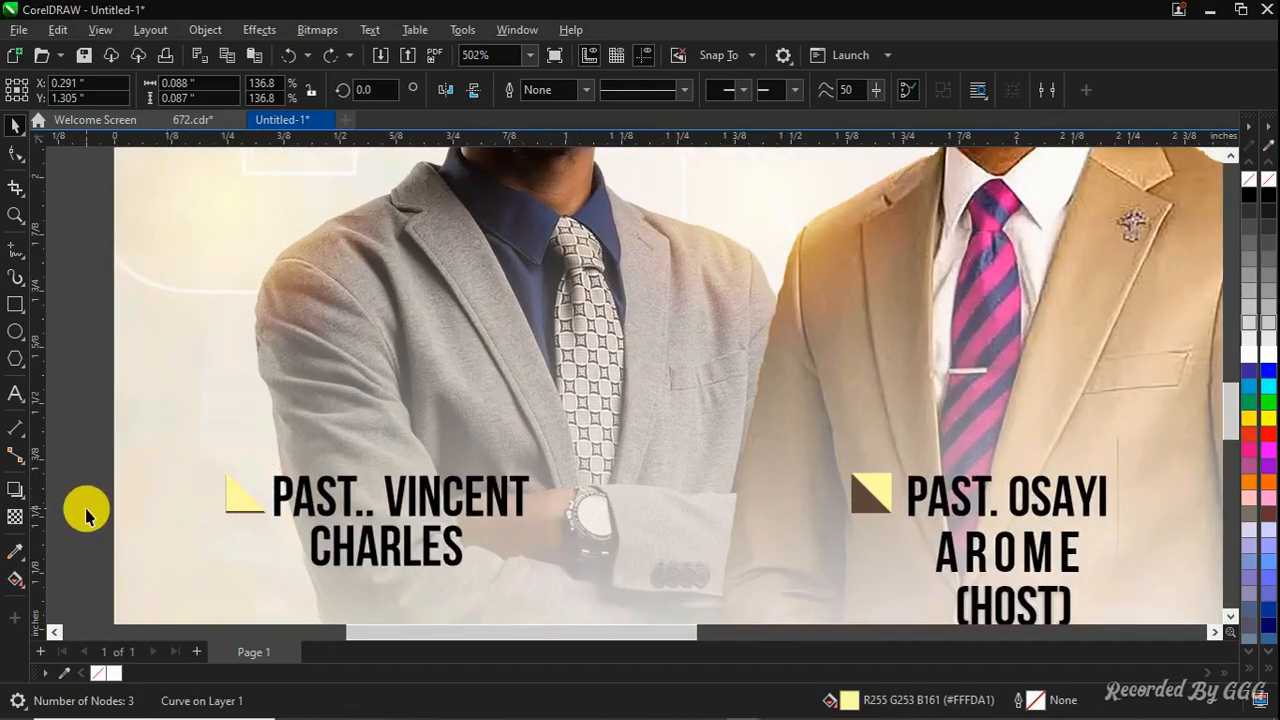
click(16, 548)
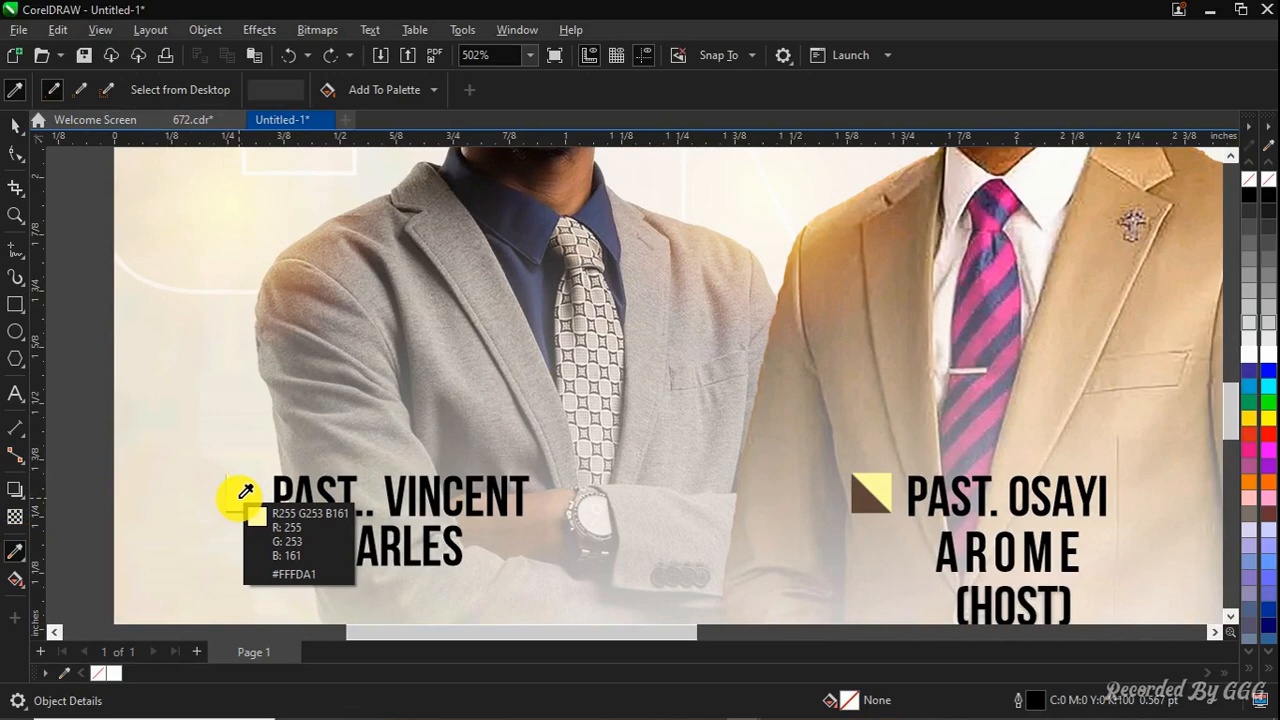
click(238, 498)
key(space)
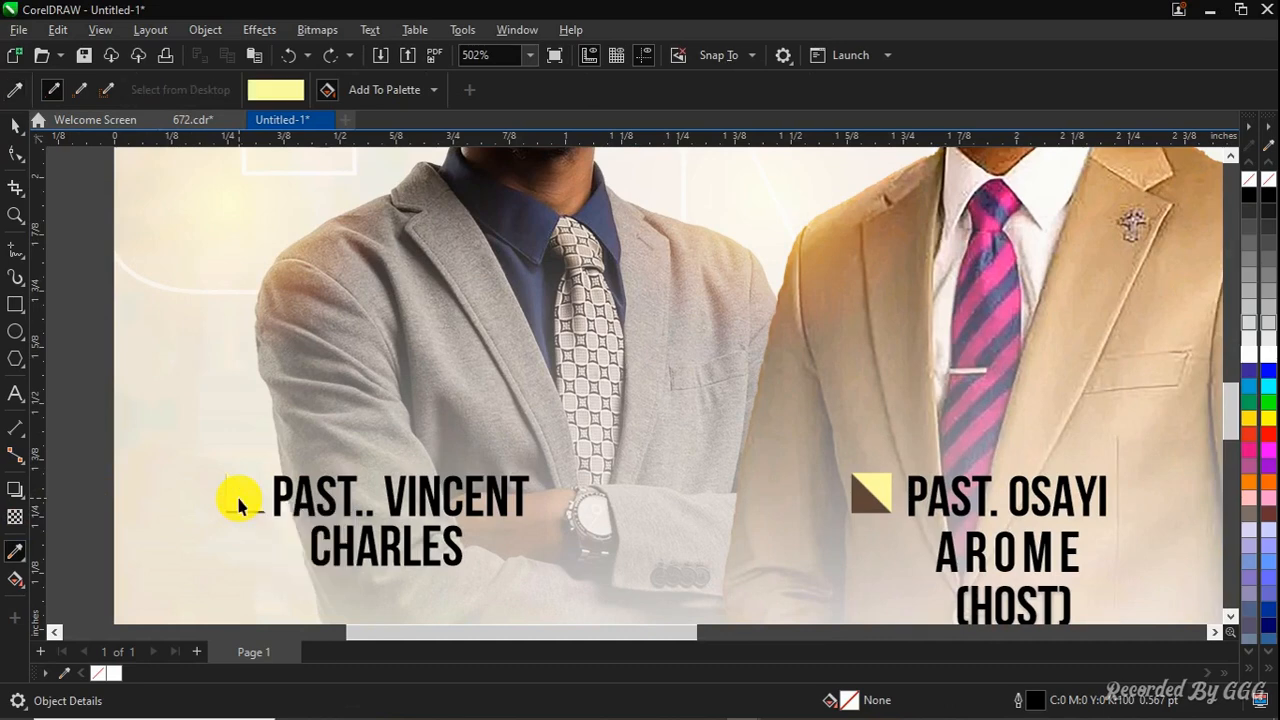
key(space)
key(space)
key(space)
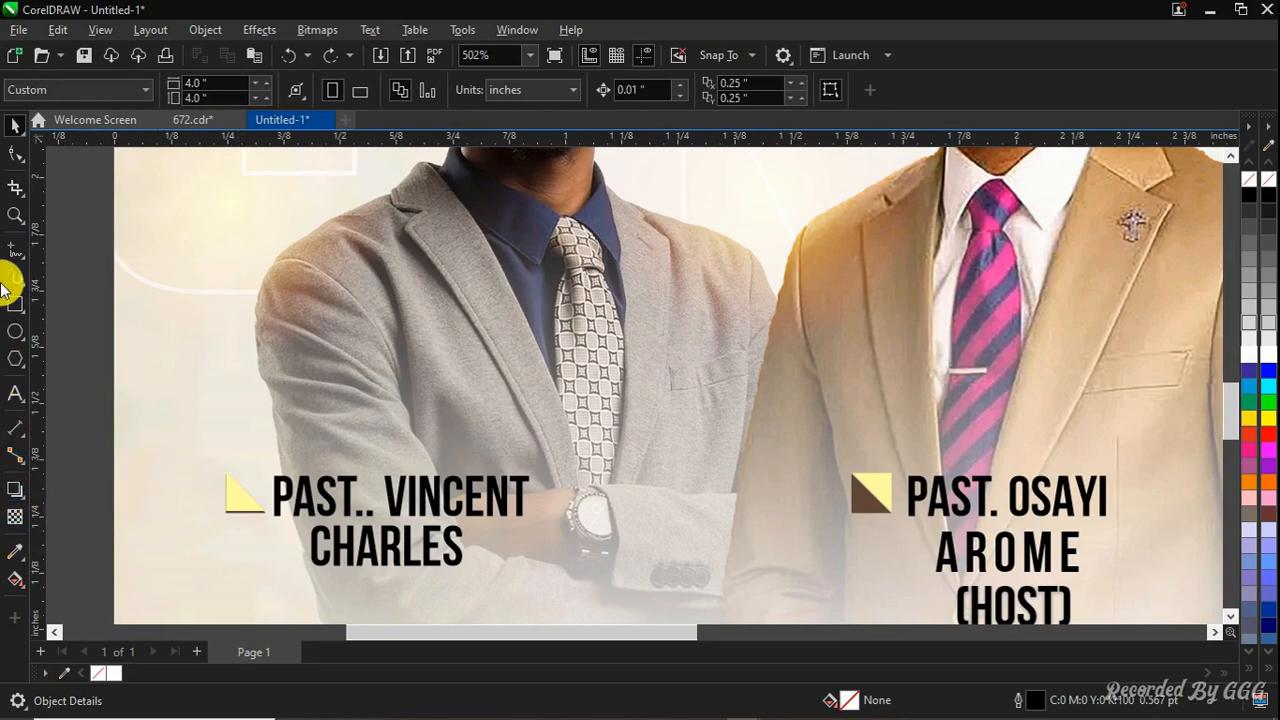
Draw a rectangle about 0.163 by 0.195 inch at the page's left edge, with no outline and a black fill
click(24, 307)
drag(108, 312, 181, 410)
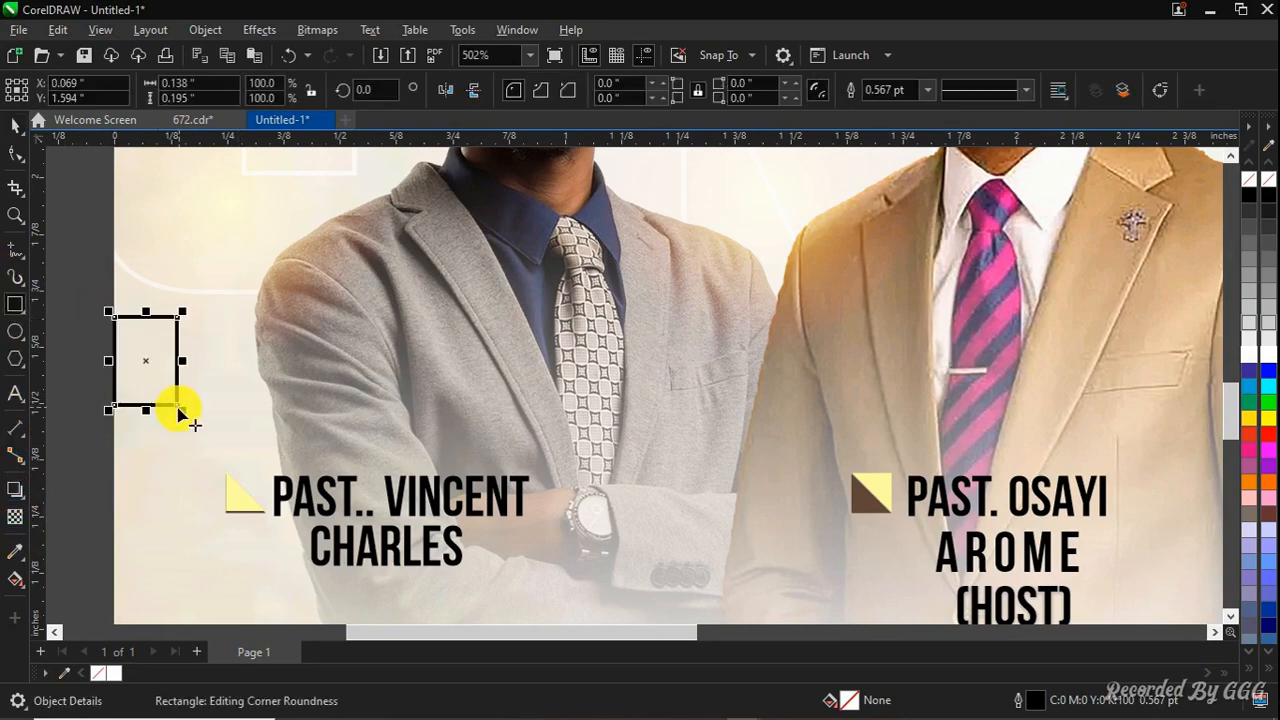
right_click(98, 673)
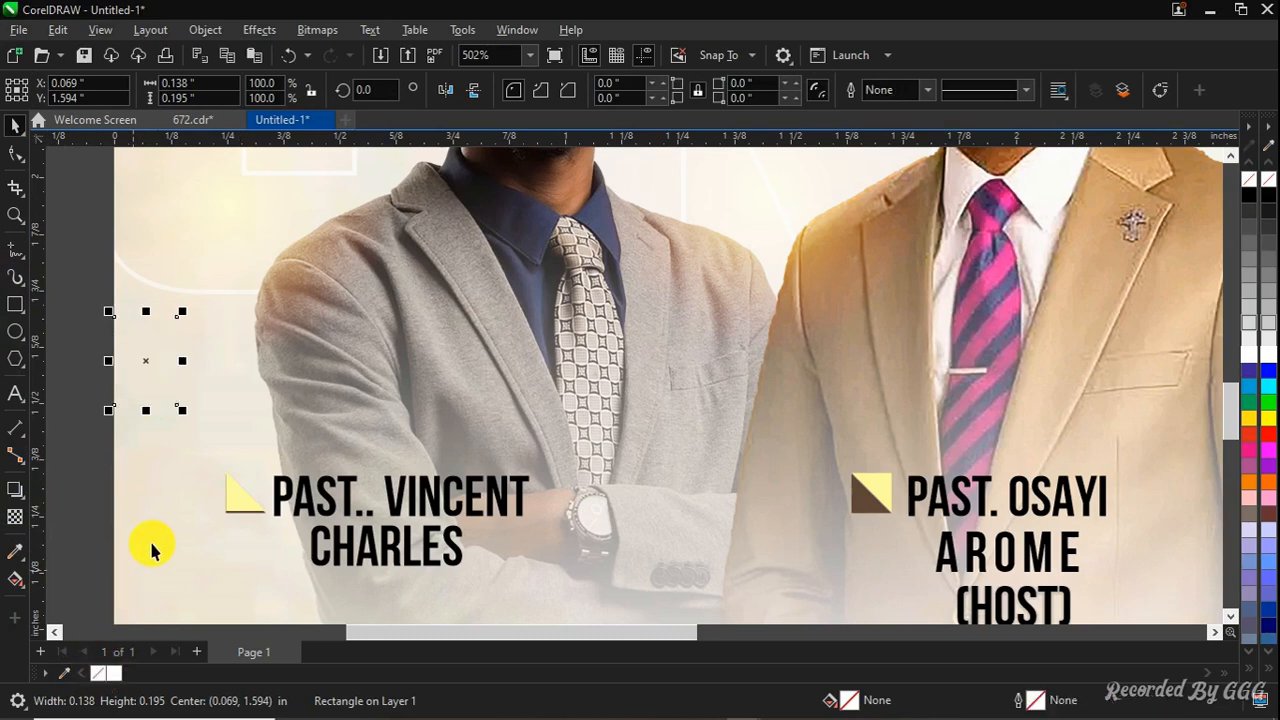
drag(184, 364, 194, 363)
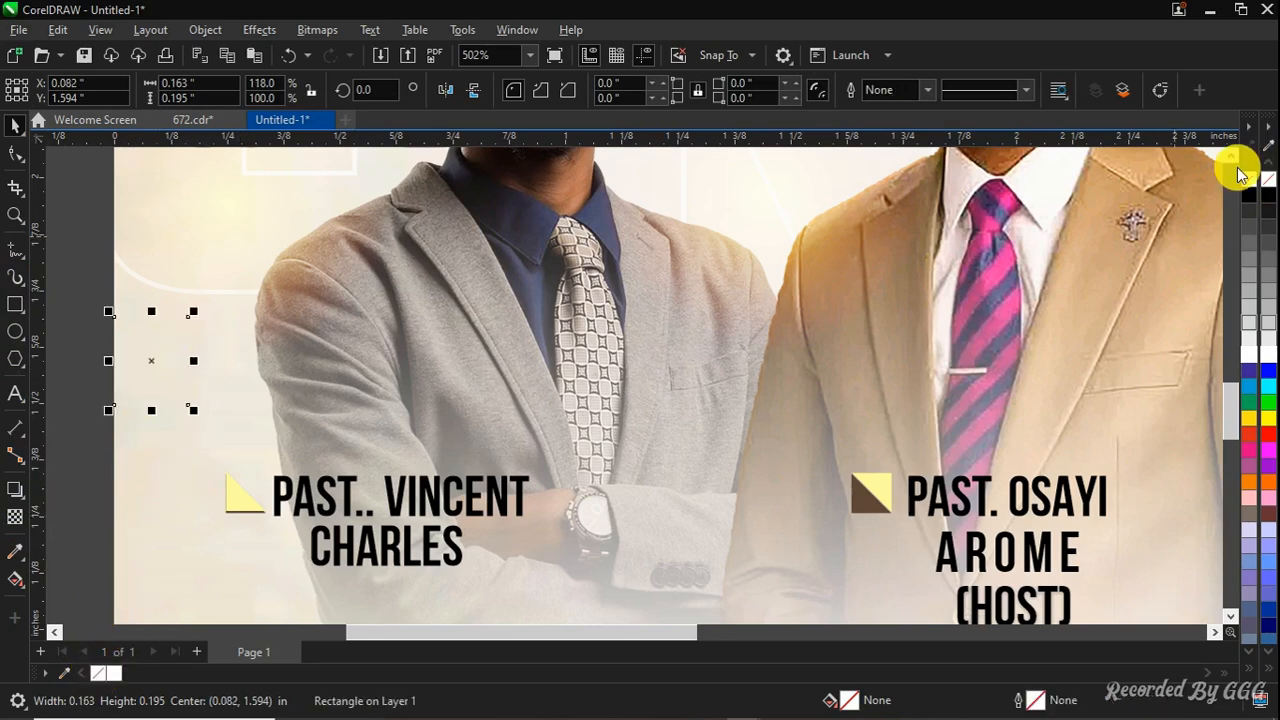
click(1267, 196)
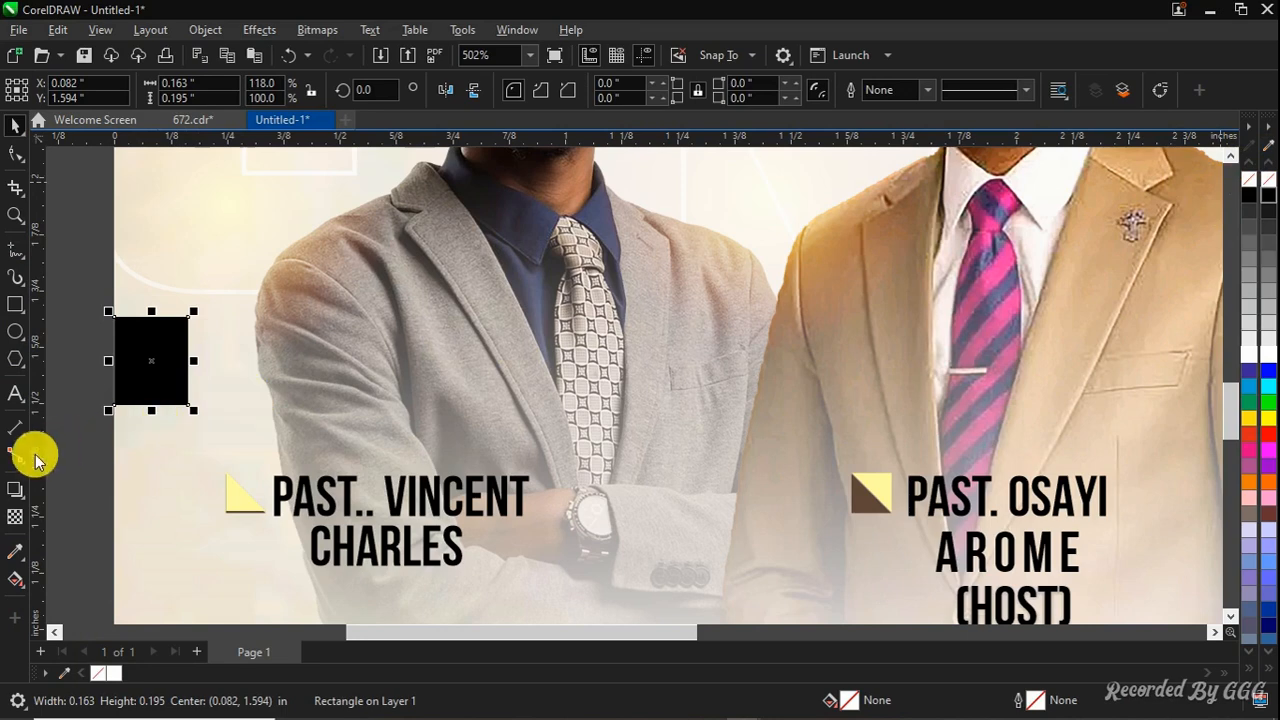
Try picking up the triangle's yellow again for the document palette, and cancel the change to the document's default graphic properties
click(15, 551)
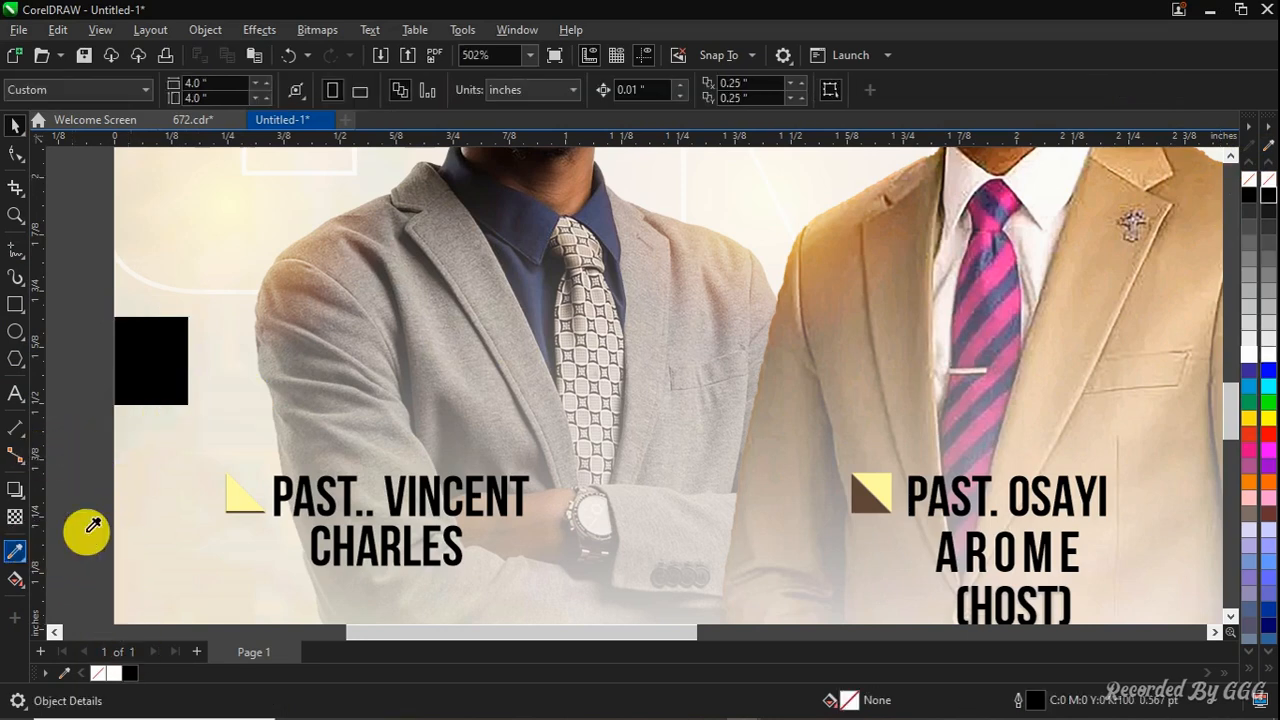
click(243, 491)
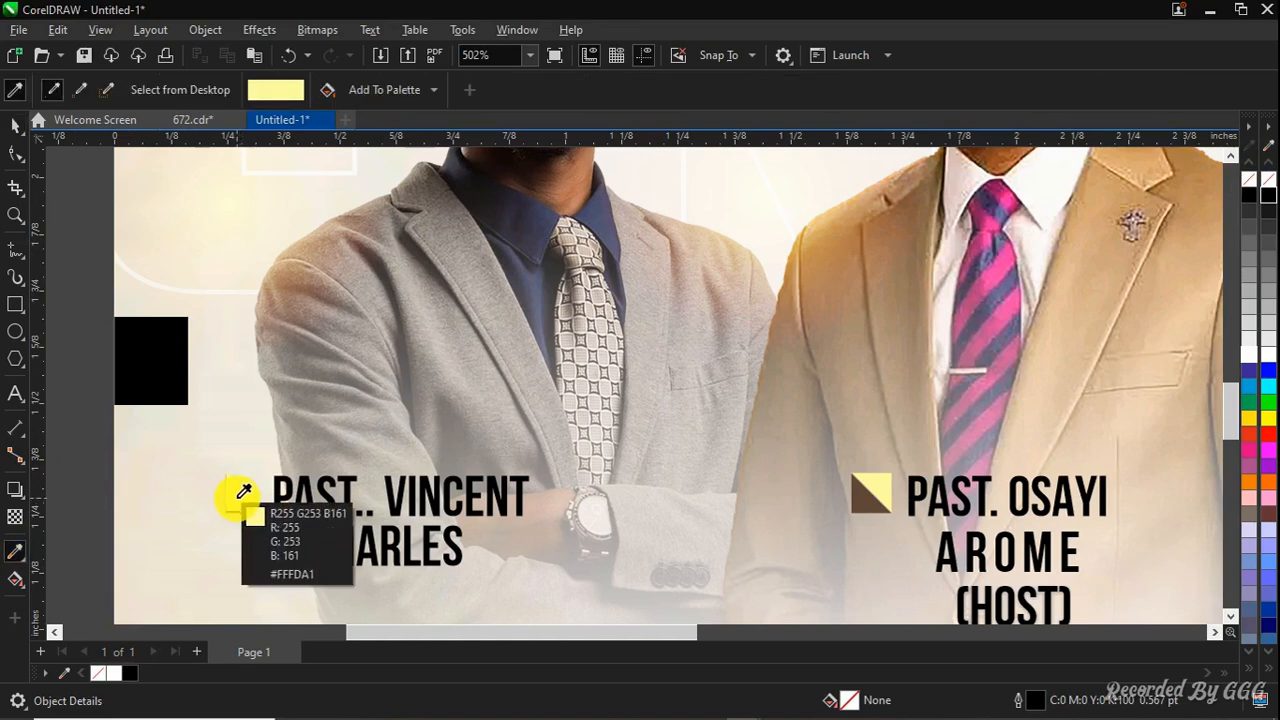
key(space)
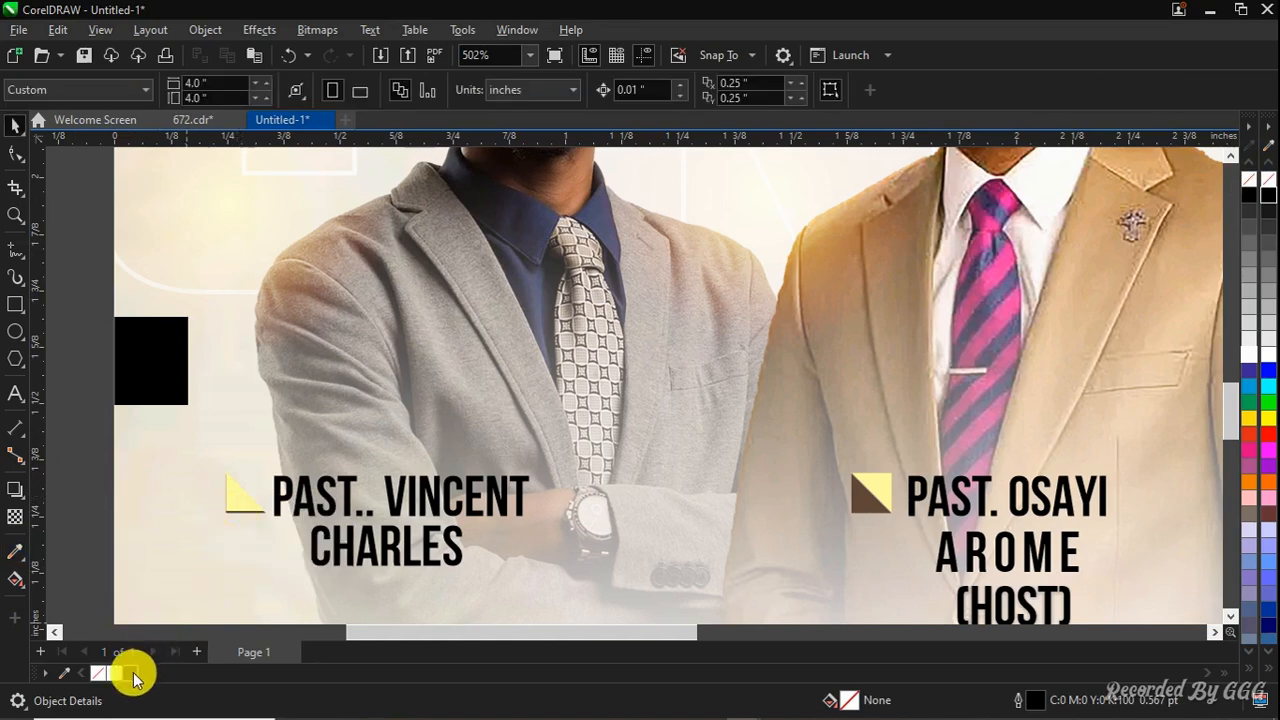
click(133, 675)
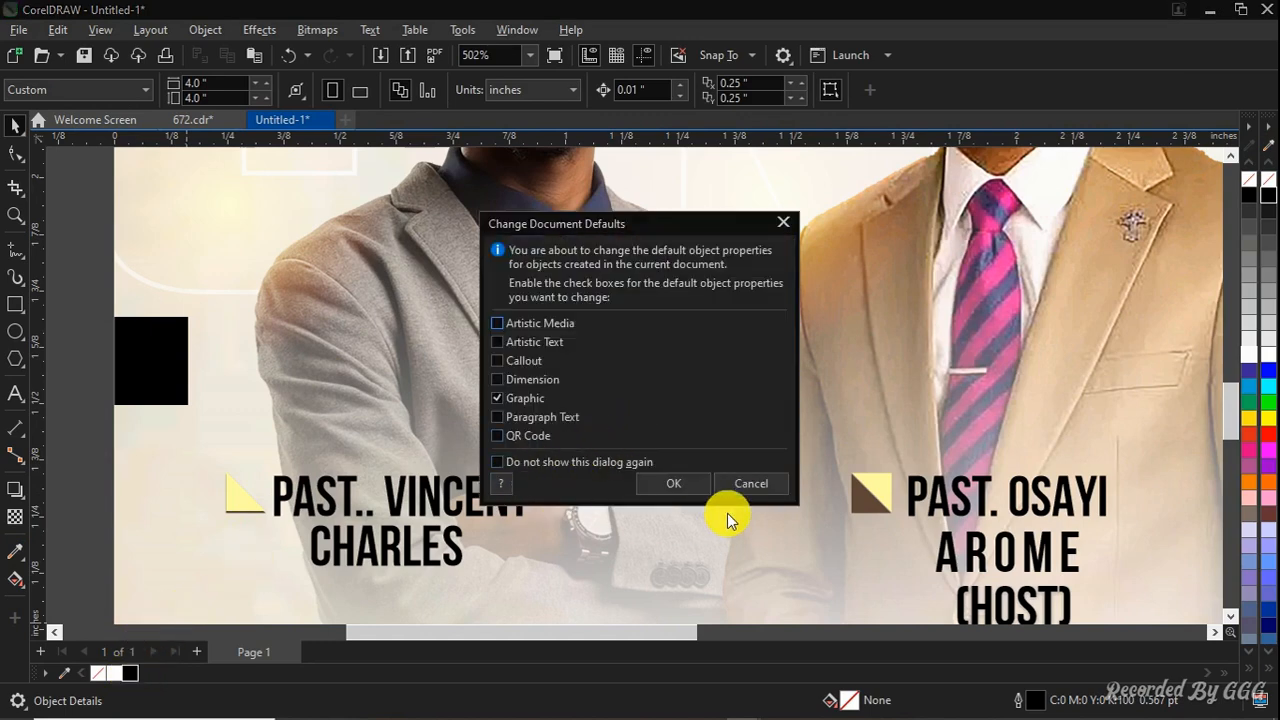
click(751, 486)
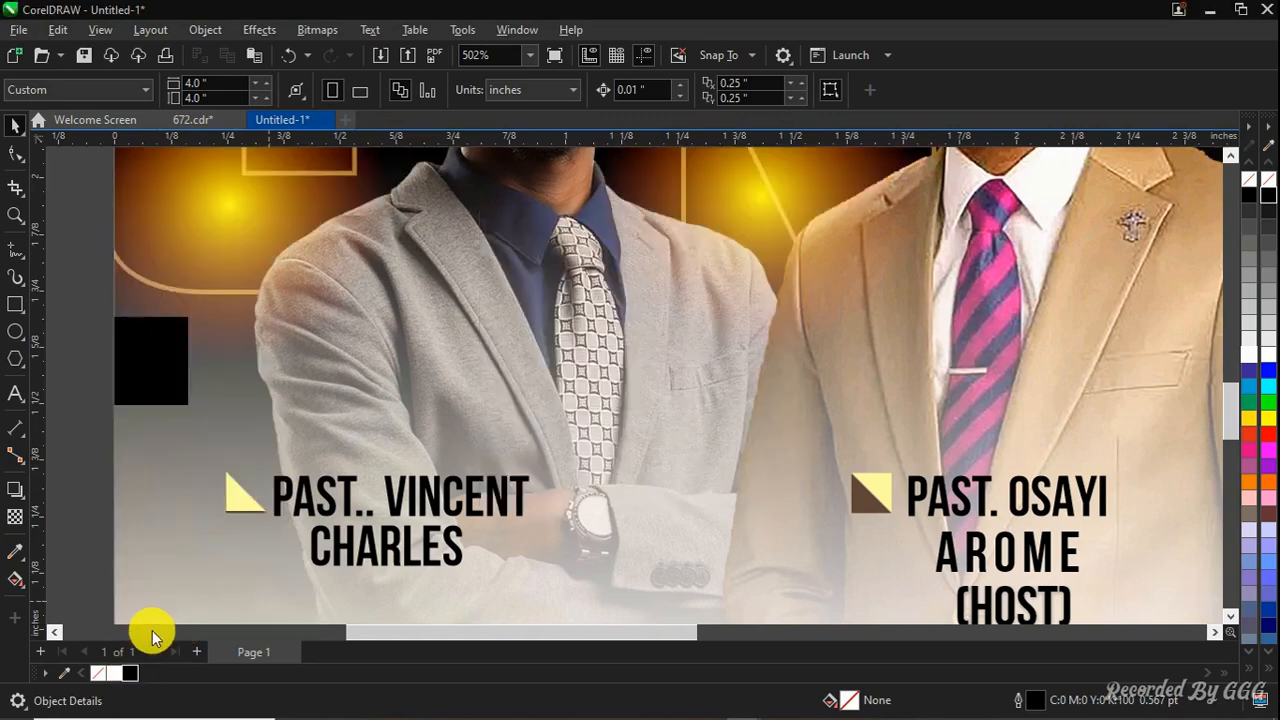
scroll(278, 540, down, 3)
click(282, 532)
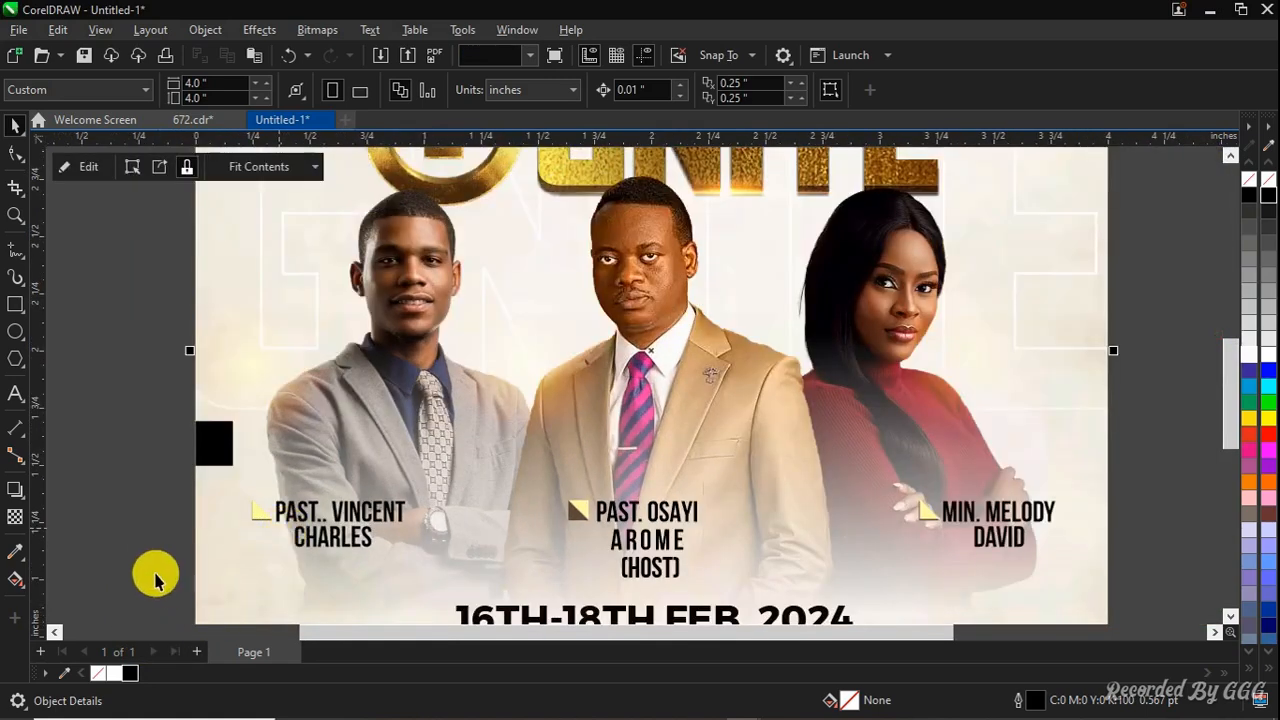
Change the black swatch in the document palette to the pale yellow #FFFDA1
key(ctrl+z)
double_click(135, 674)
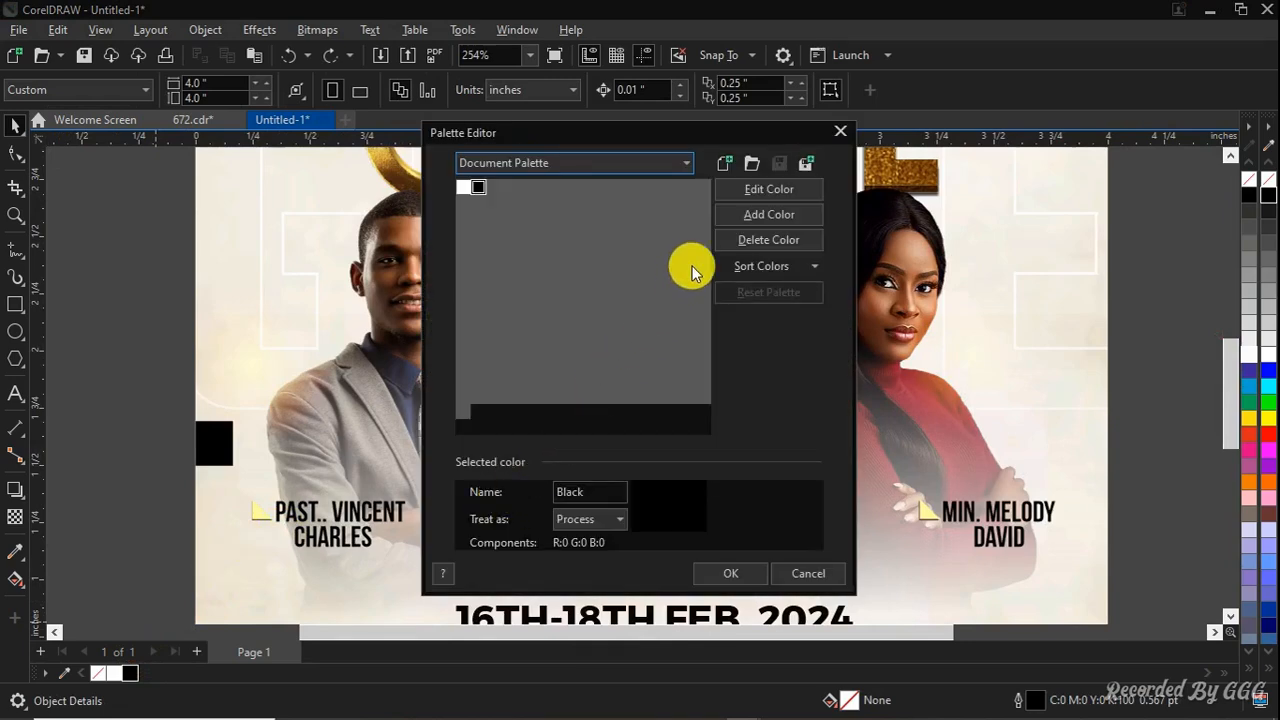
click(755, 192)
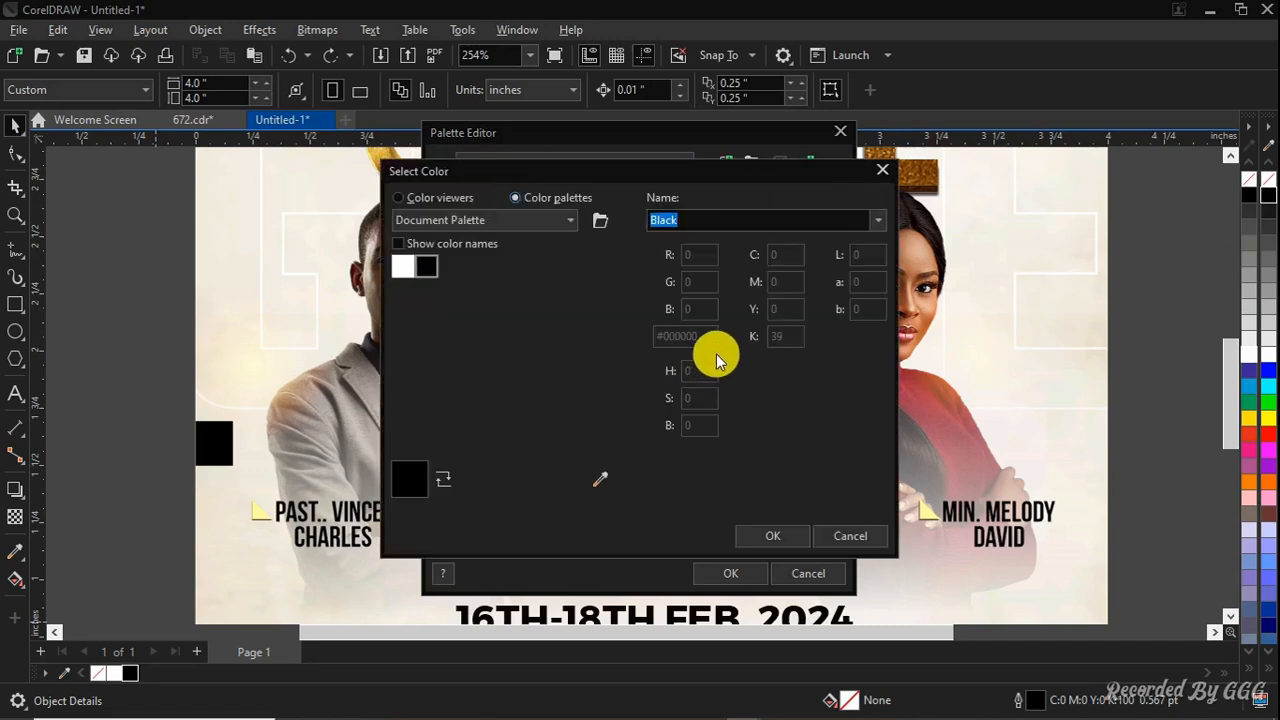
click(602, 477)
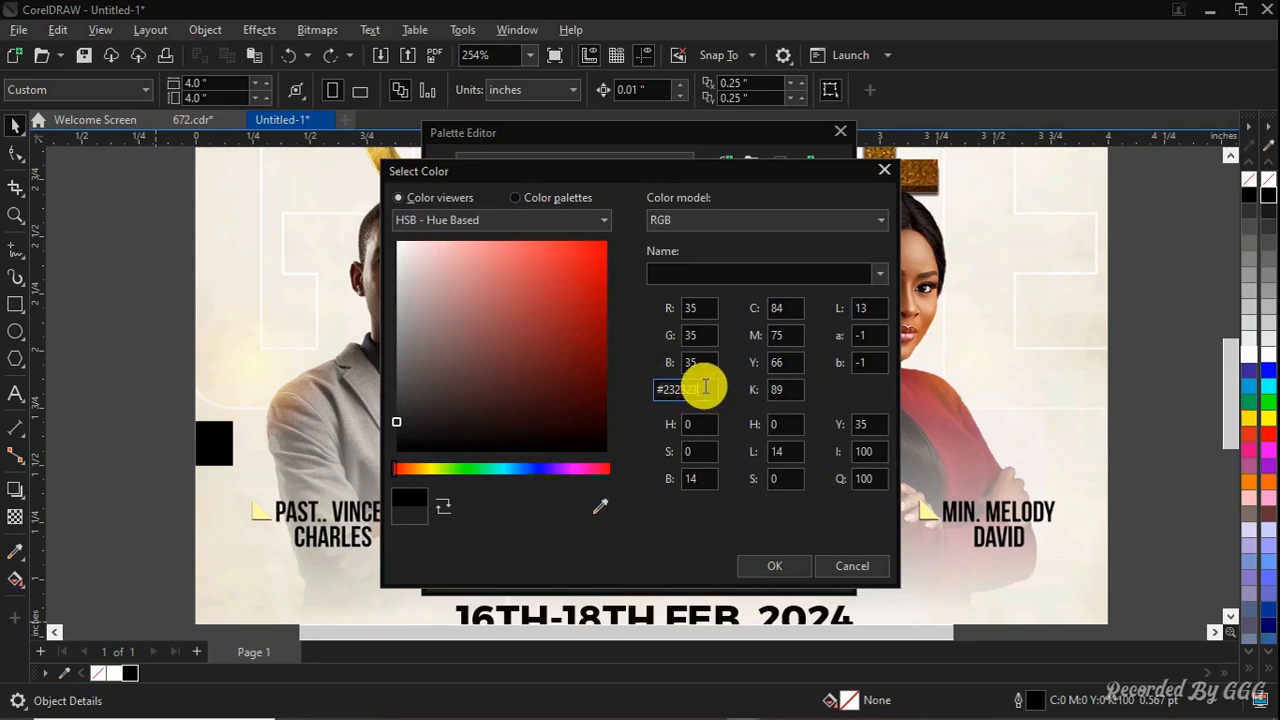
drag(706, 387, 682, 401)
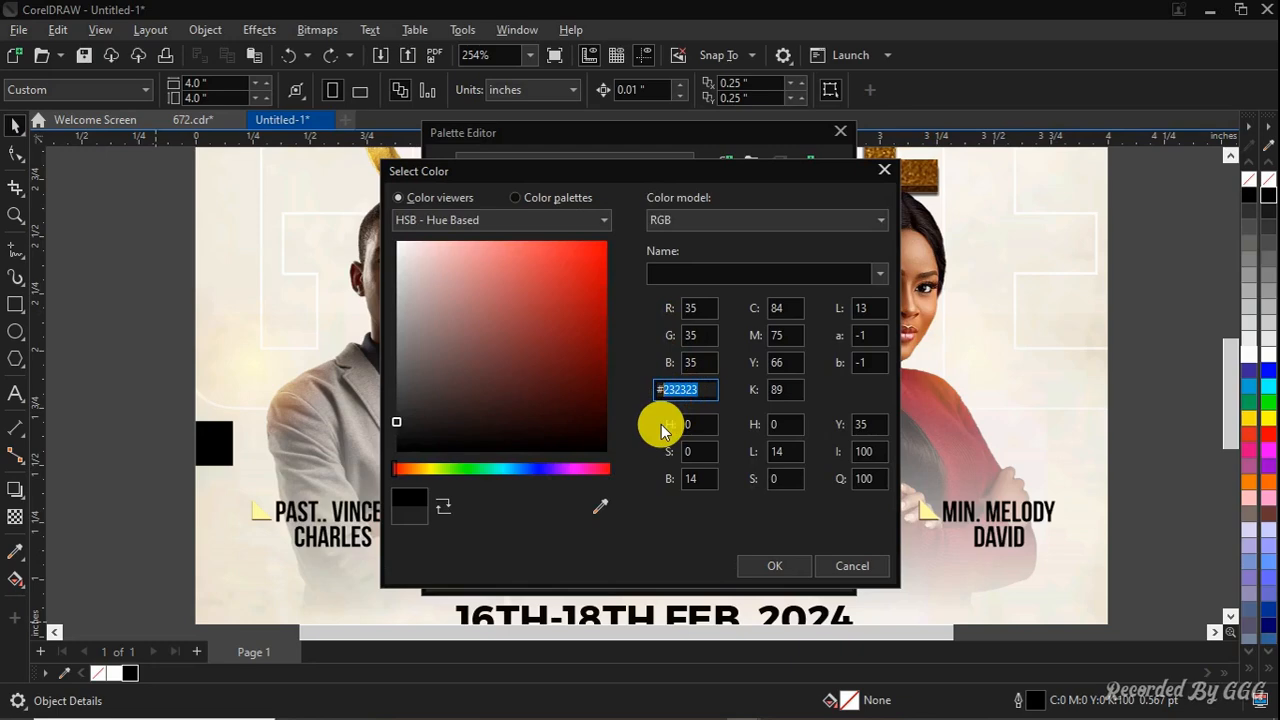
text(FFFD)
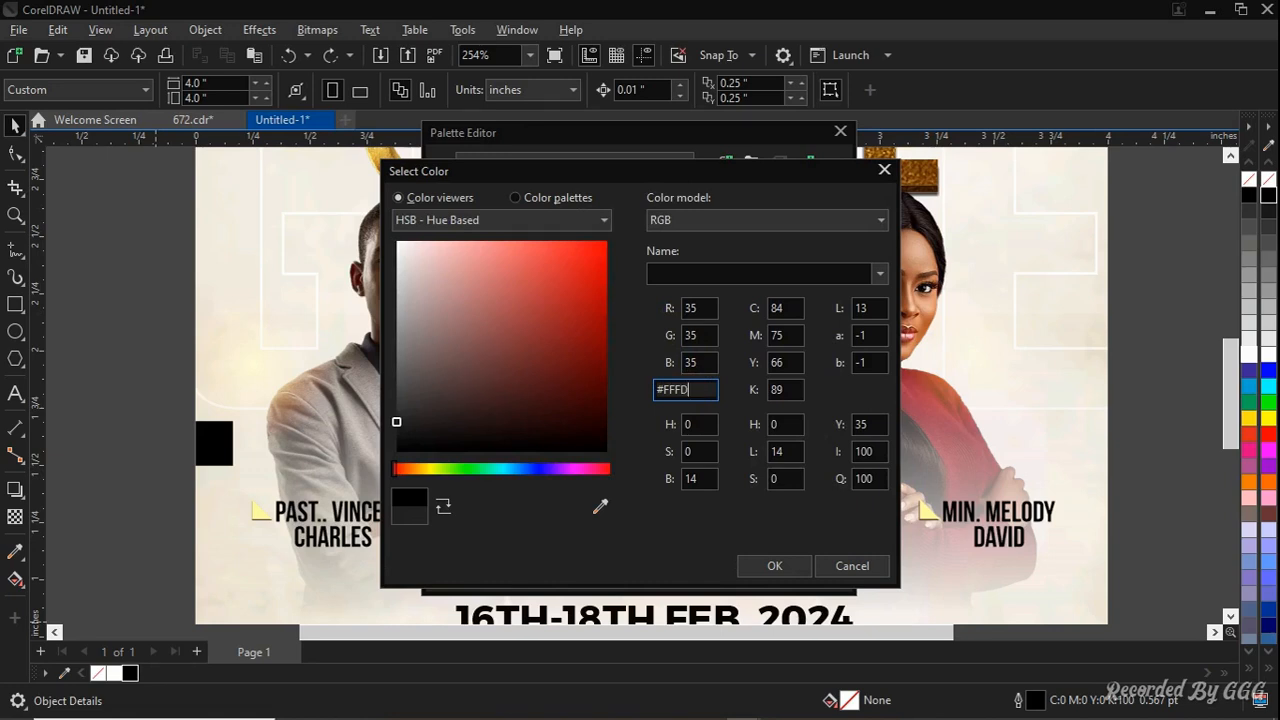
text(A1)
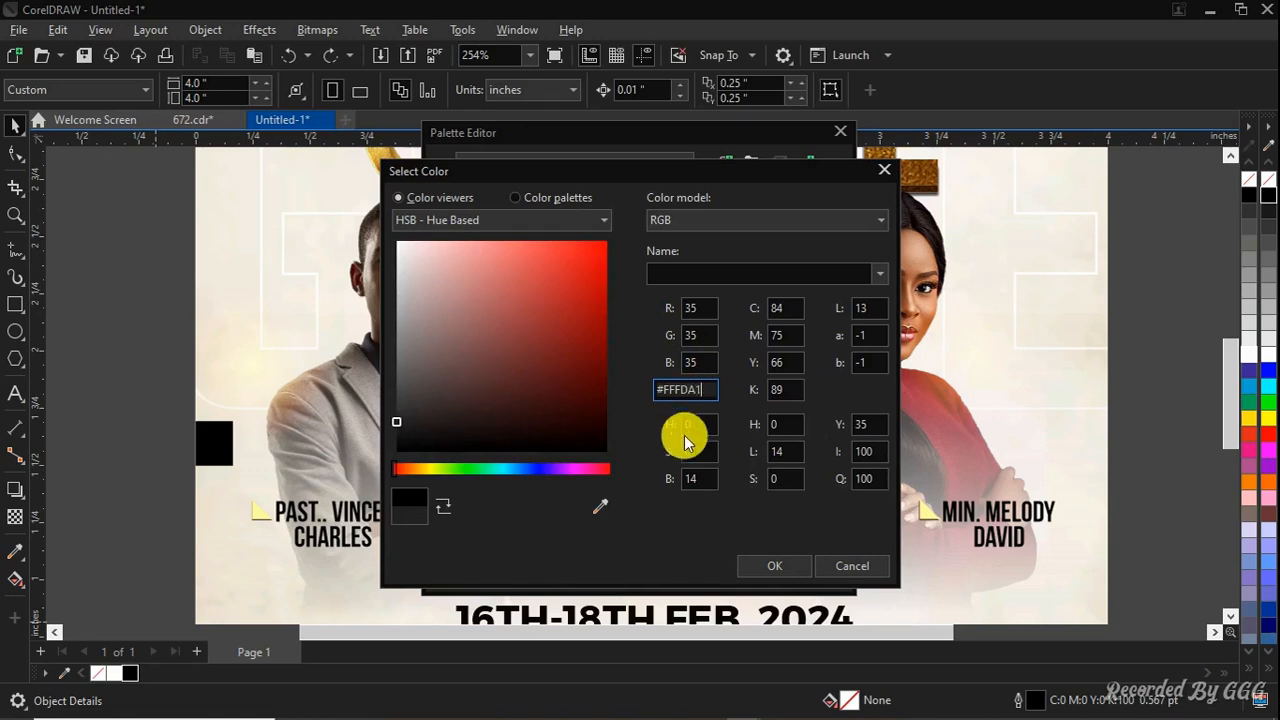
click(752, 567)
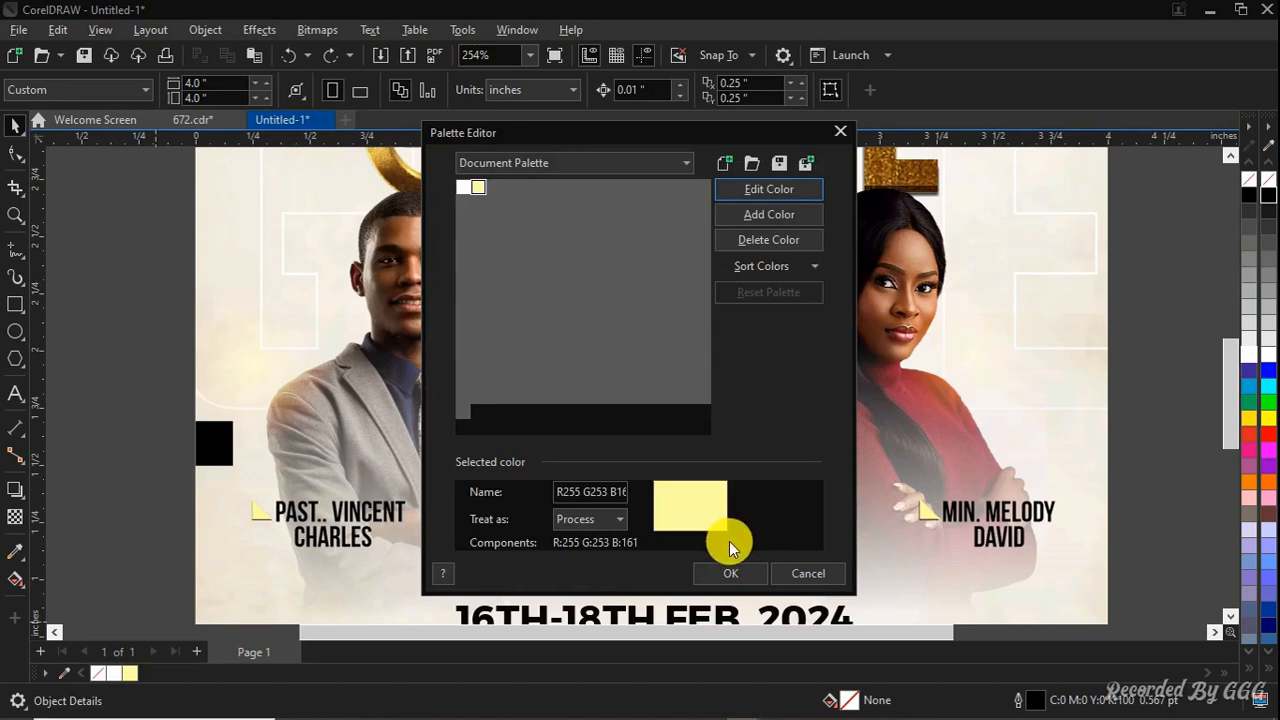
click(731, 573)
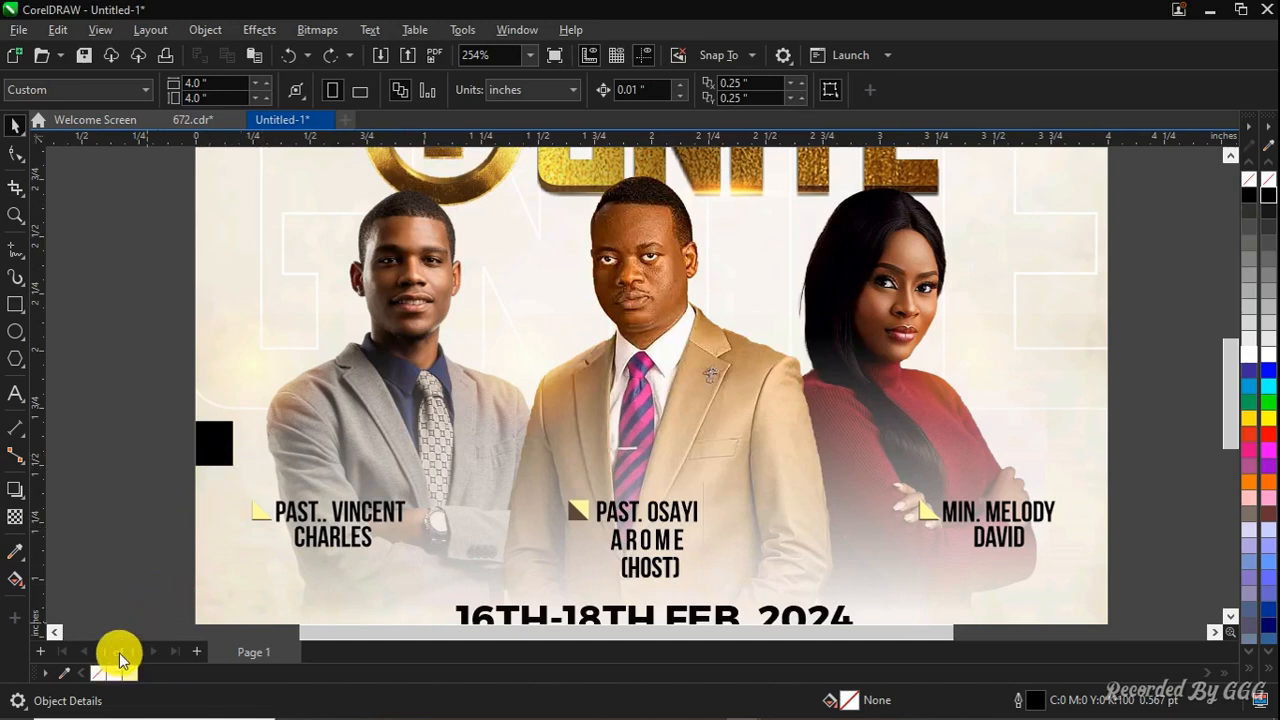
Fill the black rectangle at the page's left edge with the pale yellow from the document palette
click(218, 445)
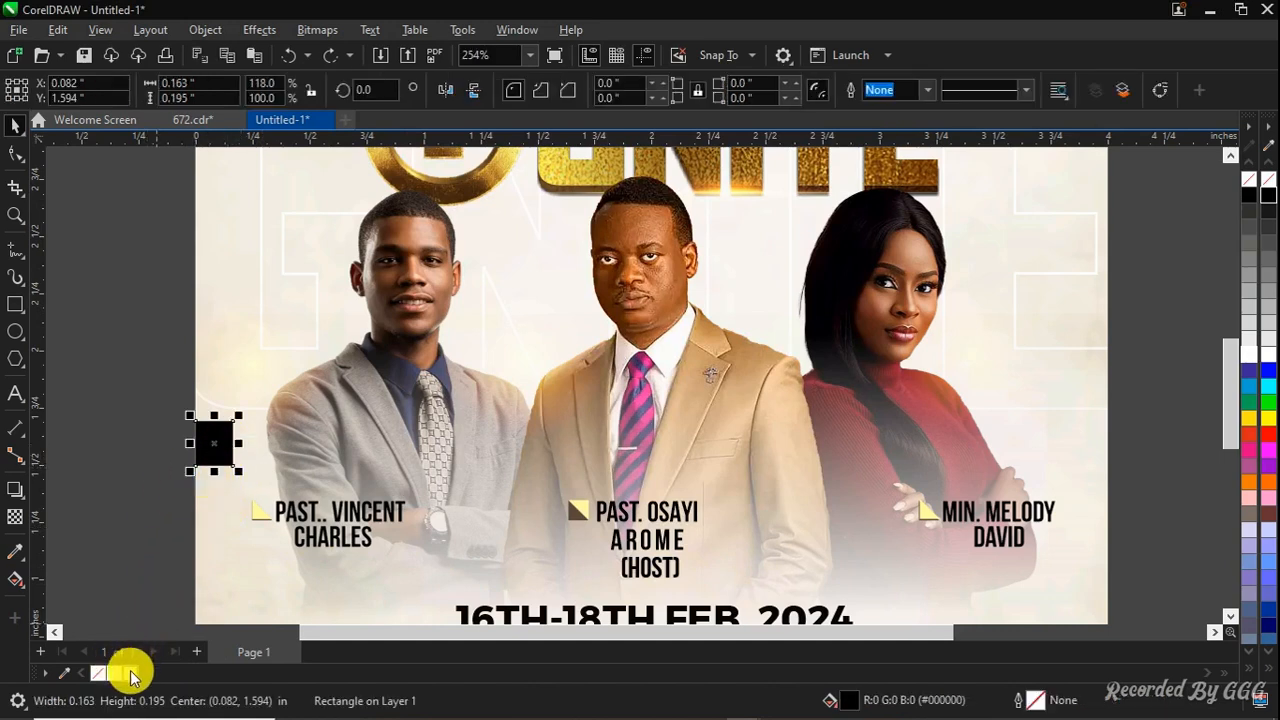
click(130, 673)
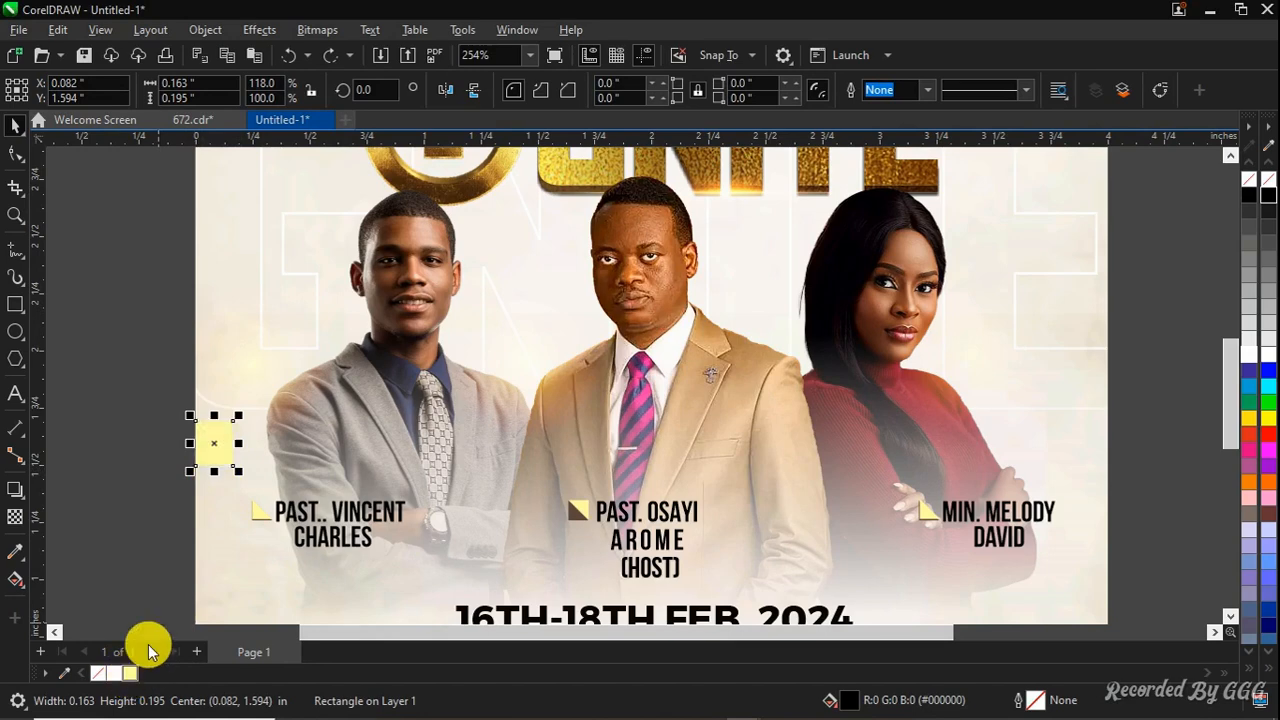
click(177, 463)
Draw a rectangle about 0.165 by 0.158 inch left of the first speaker's name, with no outline and the pale yellow fill
scroll(177, 463, up, 2)
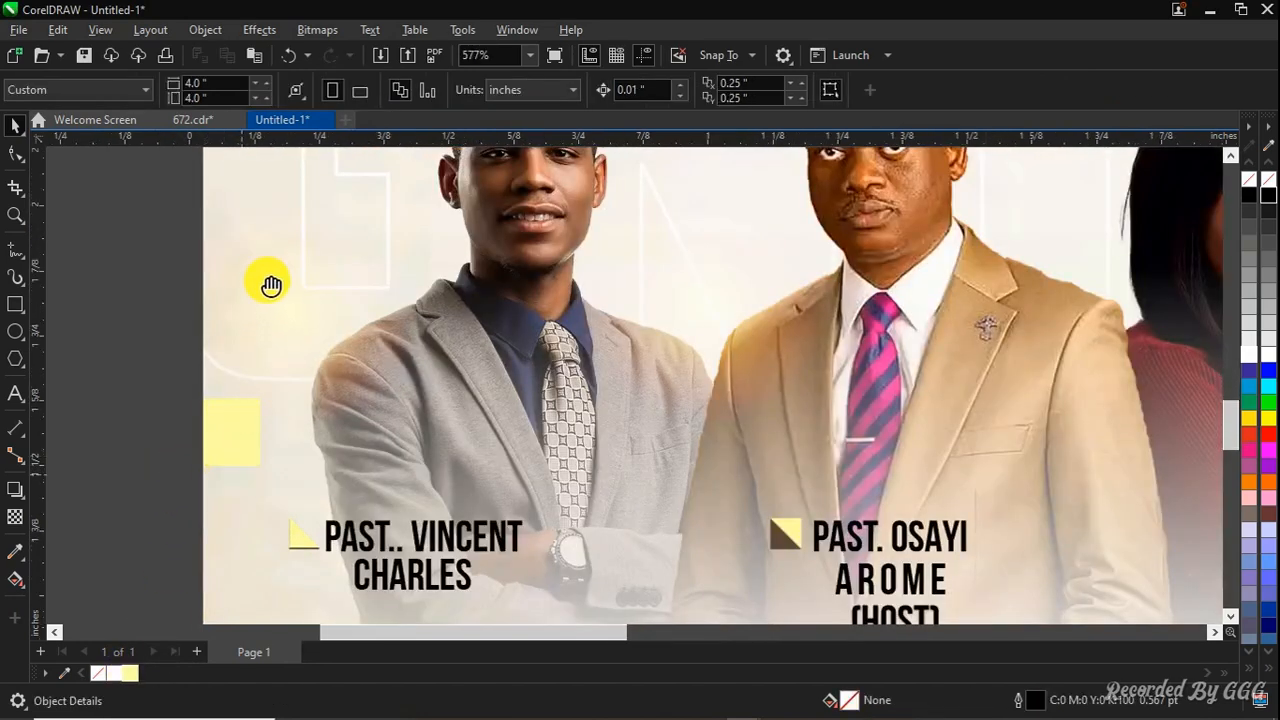
scroll(289, 546, up, 2)
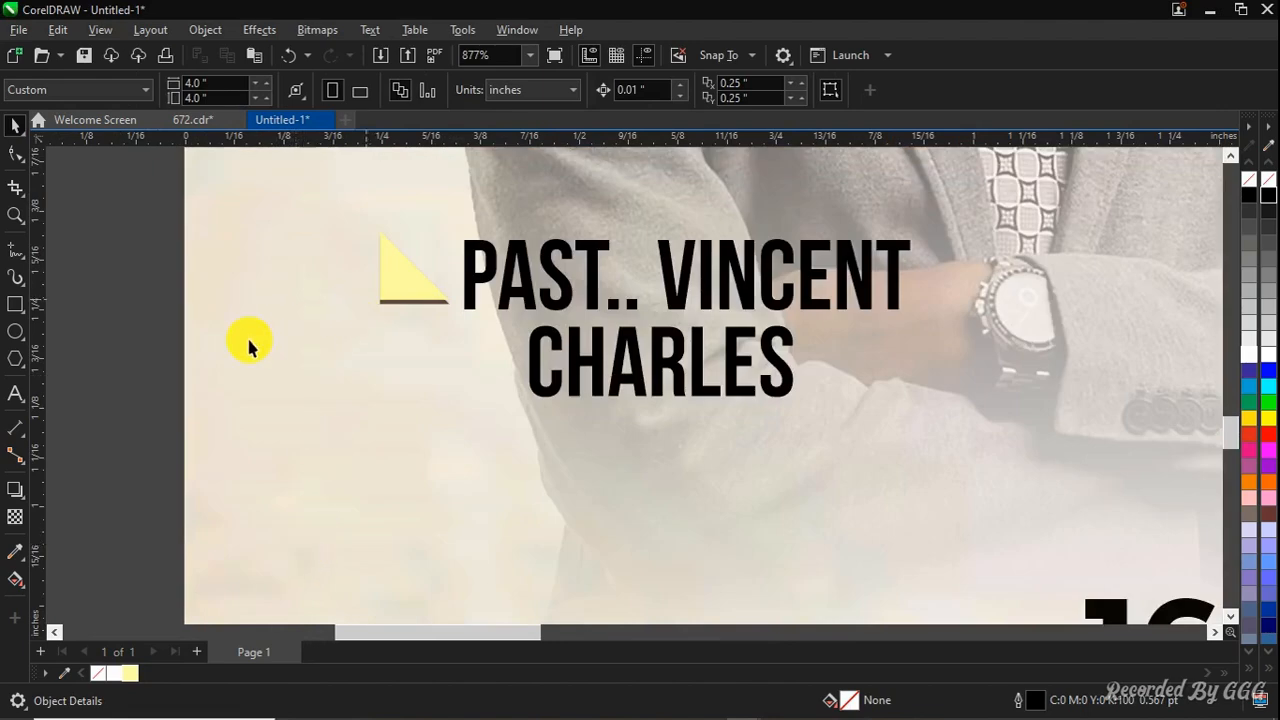
scroll(282, 428, down, 2)
click(15, 310)
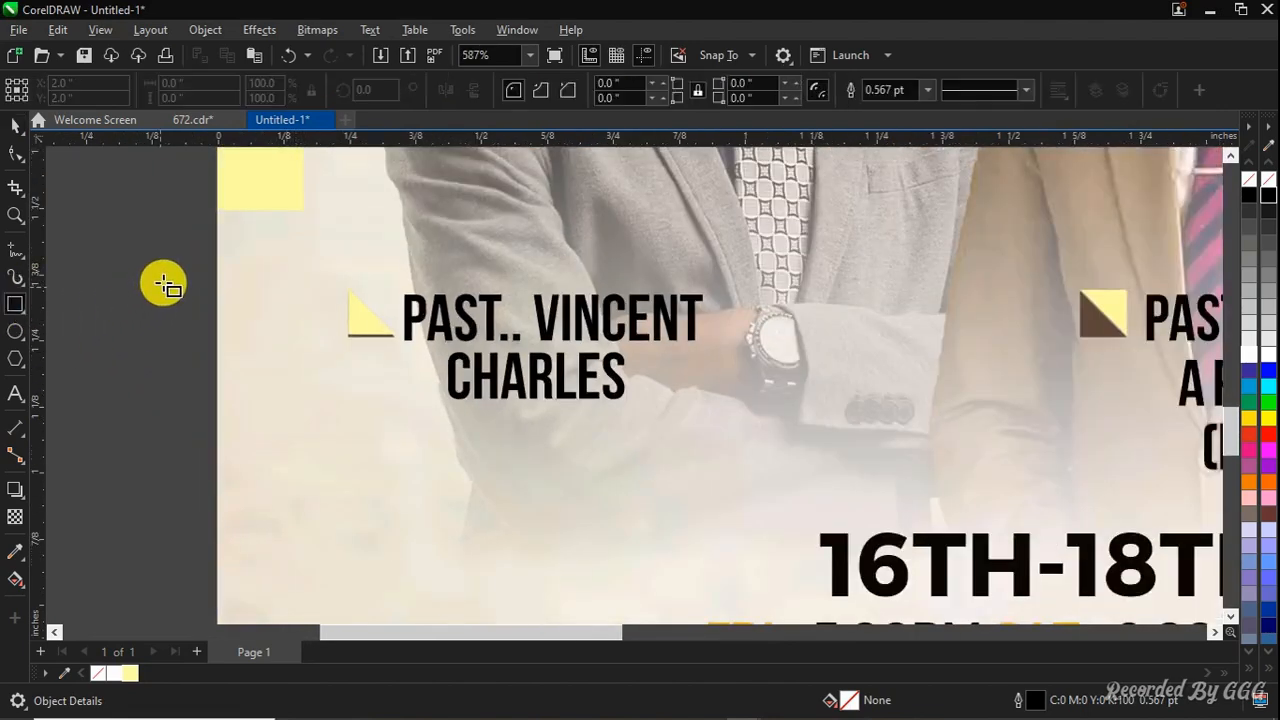
drag(160, 280, 250, 366)
key(space)
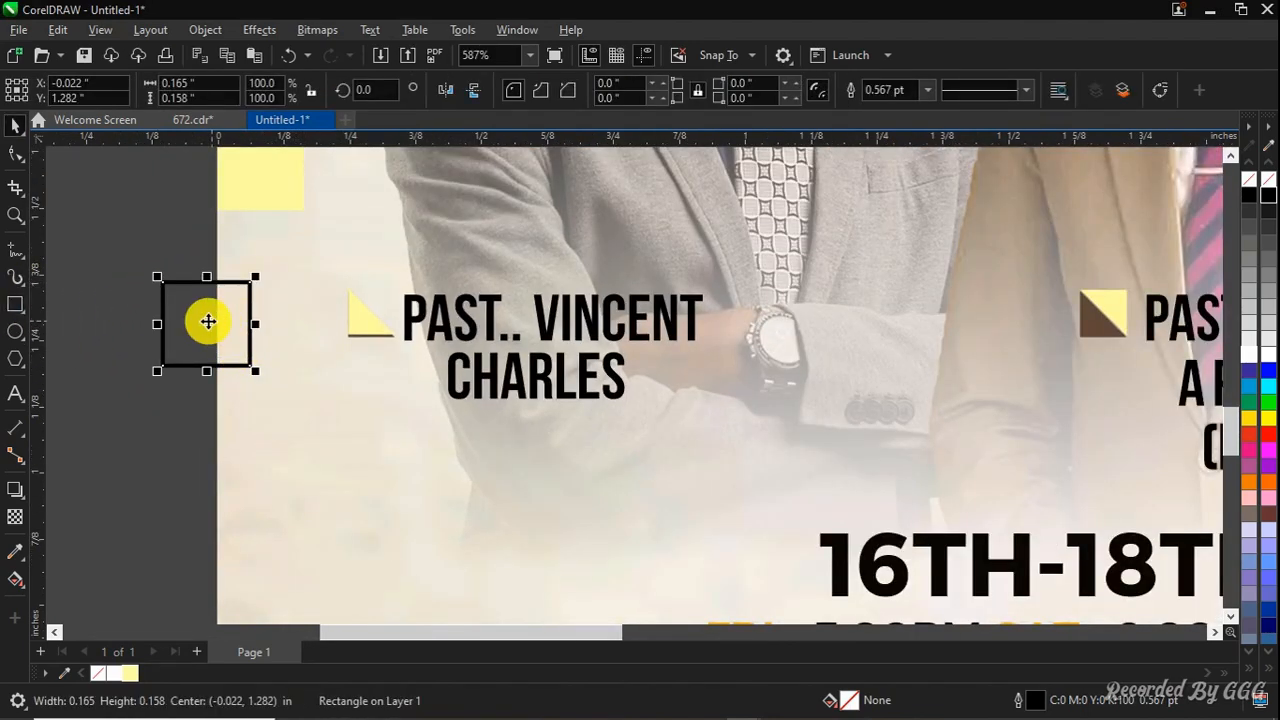
right_click(97, 676)
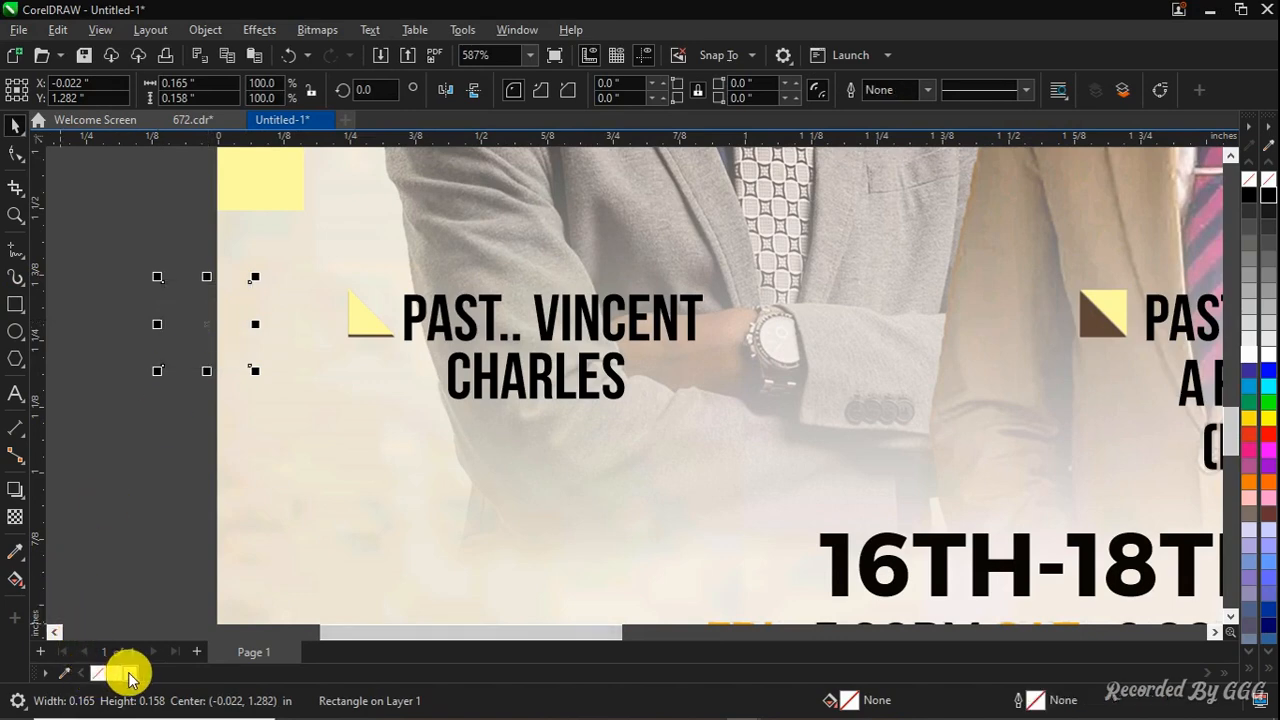
click(128, 673)
Convert the new yellow rectangle to curves and delete its upper-right node to form a right triangle
right_click(220, 330)
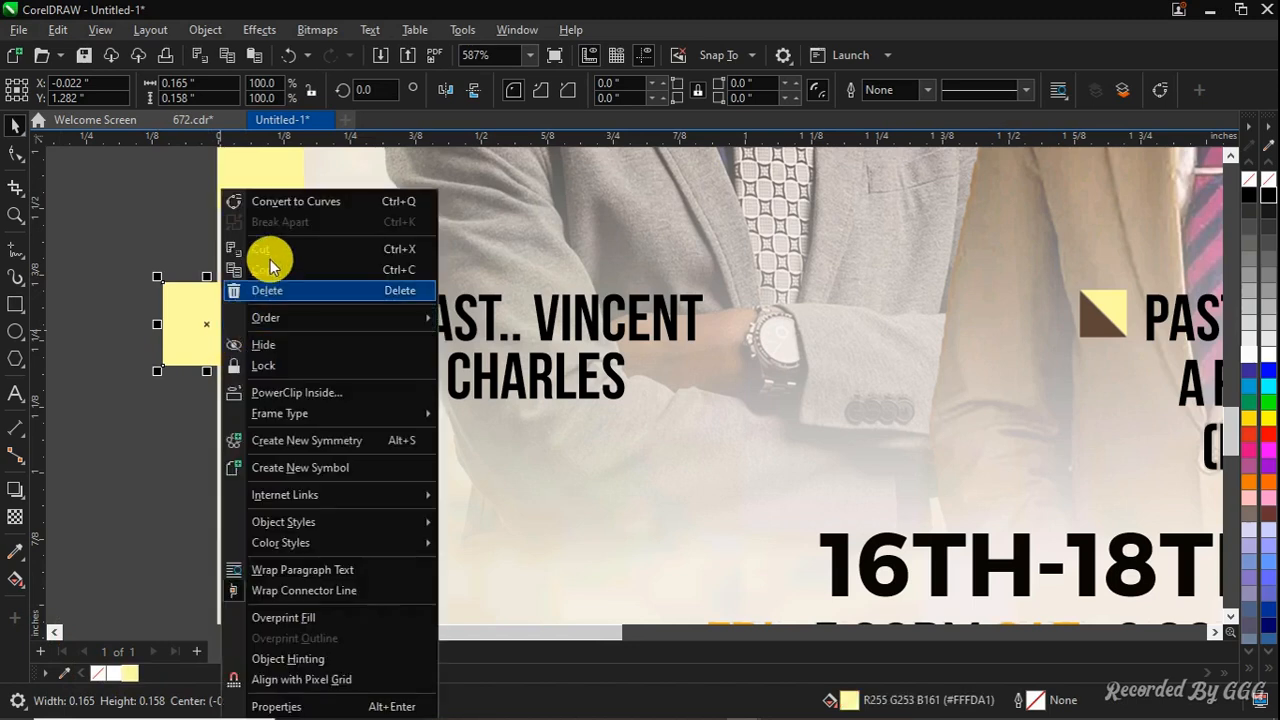
click(325, 203)
key(F10)
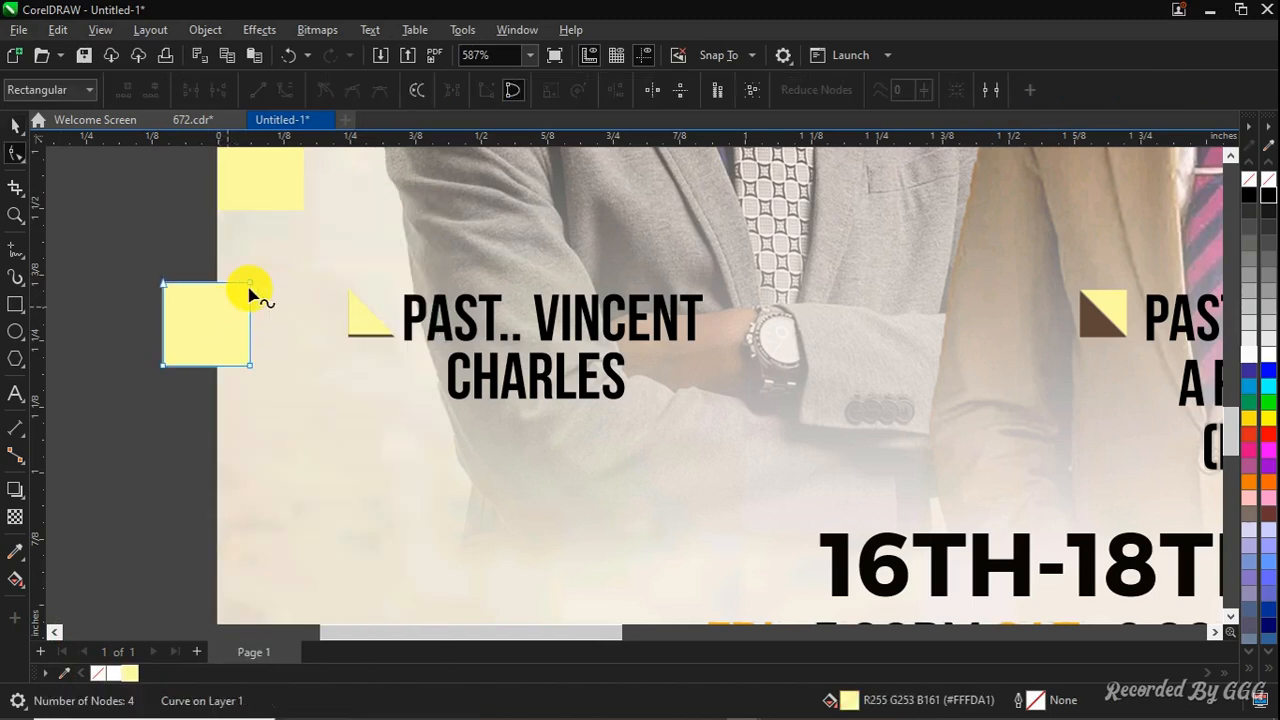
double_click(250, 284)
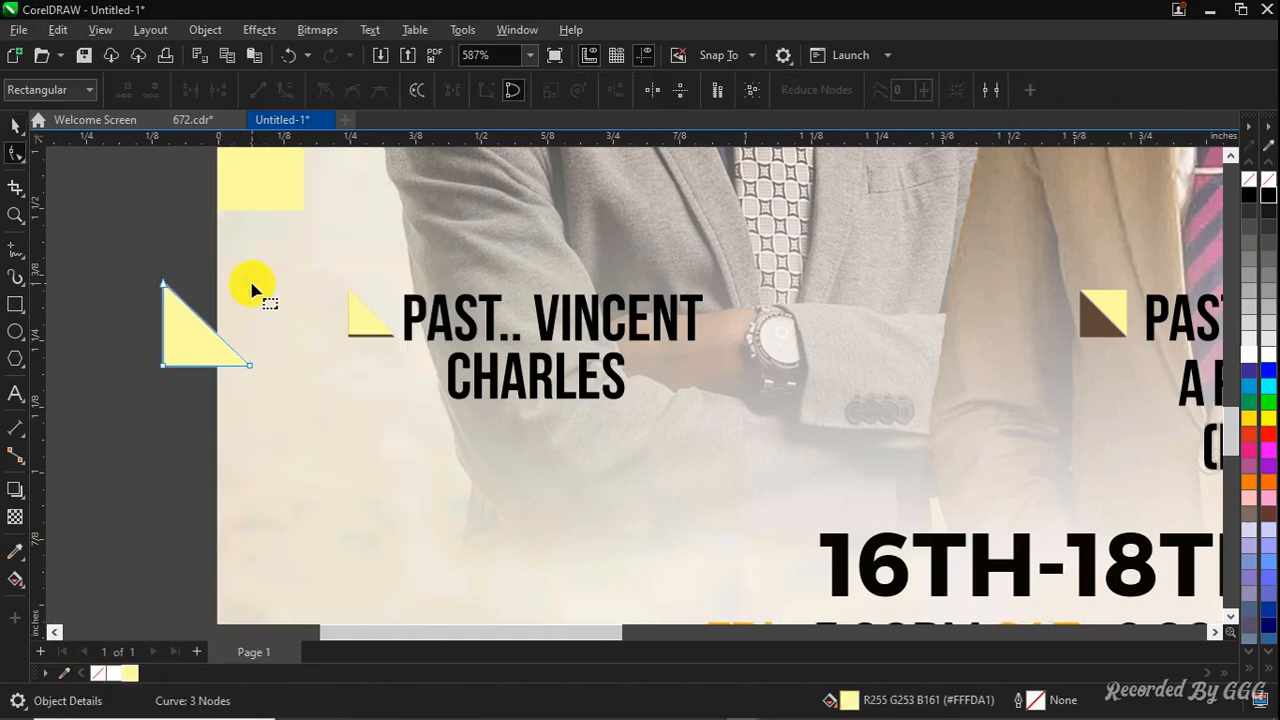
key(space)
Read the colour of the brown triangle beside the host's name with the Color Eyedropper
scroll(351, 340, down, 1)
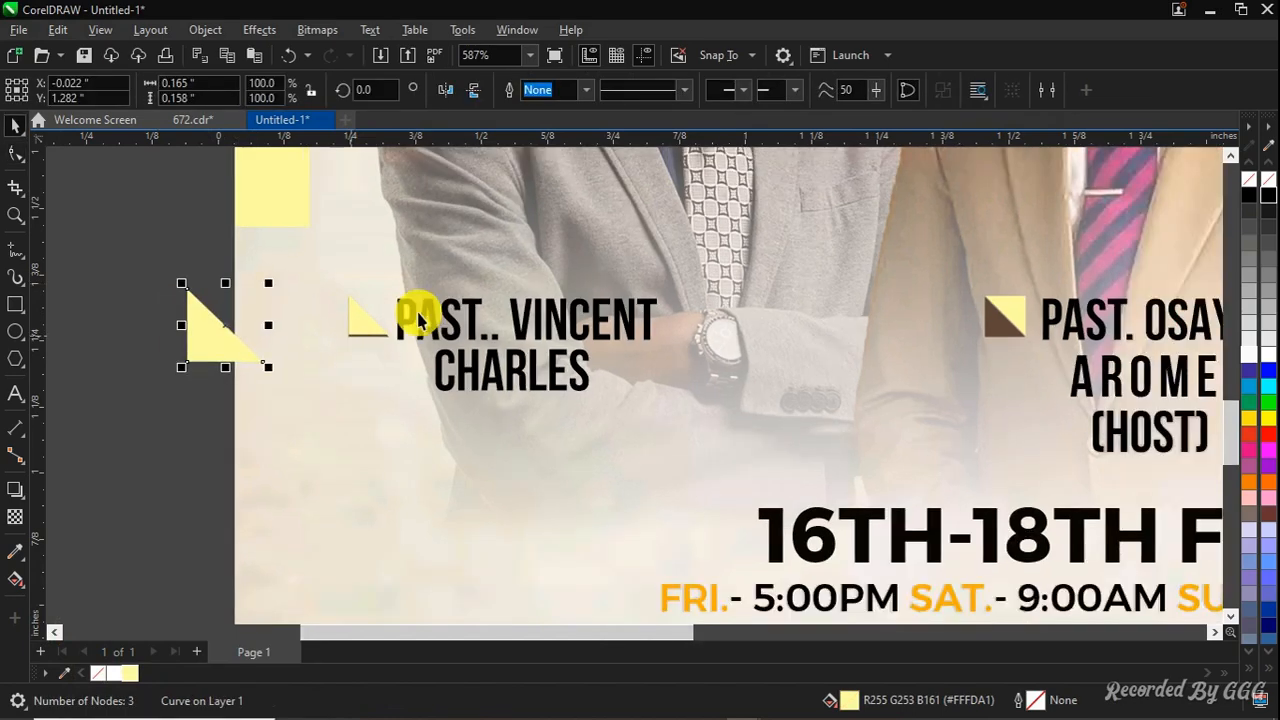
scroll(400, 314, up, 1)
scroll(386, 312, up, 1)
scroll(946, 277, right, 3)
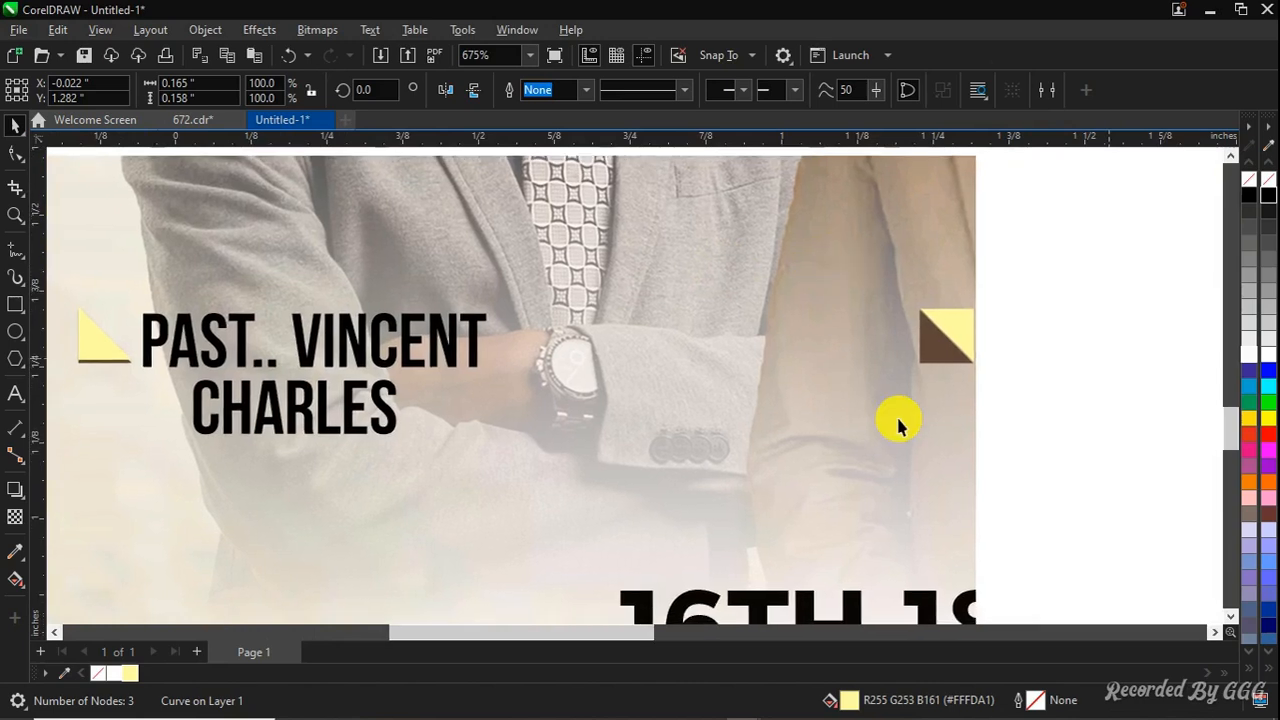
click(15, 551)
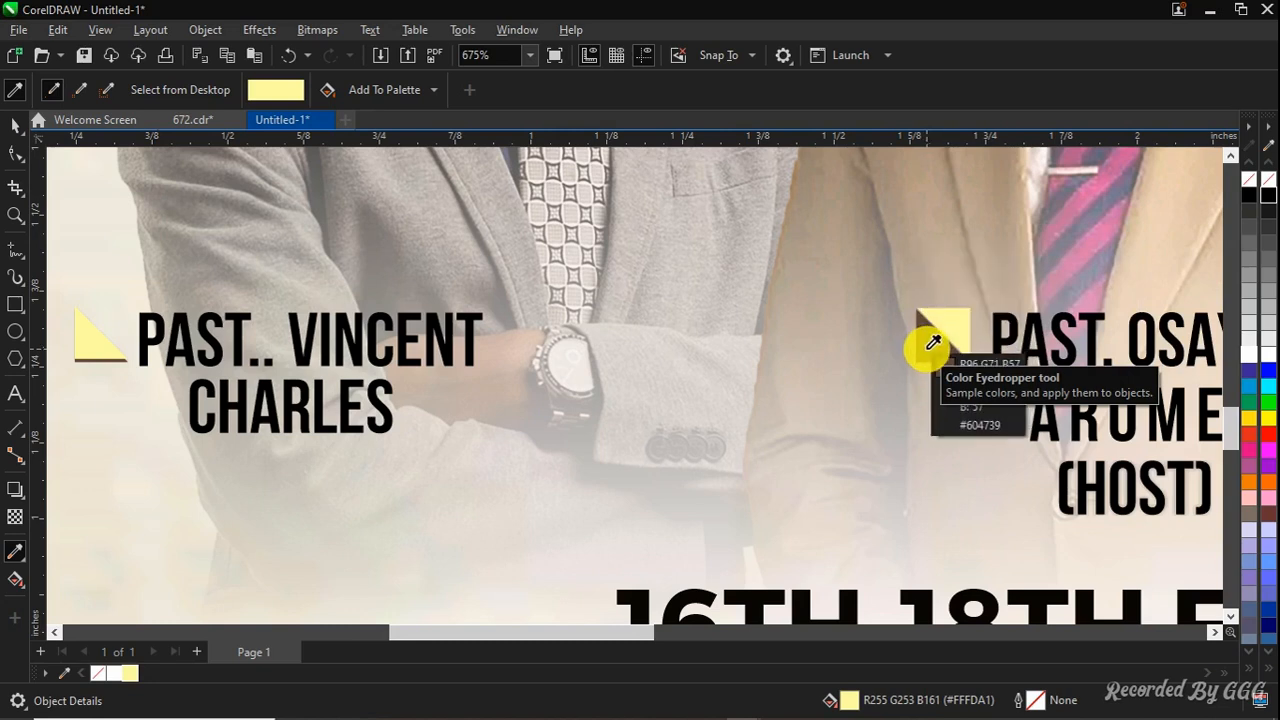
key(space)
Delete the practice yellow rectangle and triangle at the page's left edge
scroll(904, 331, down, 2)
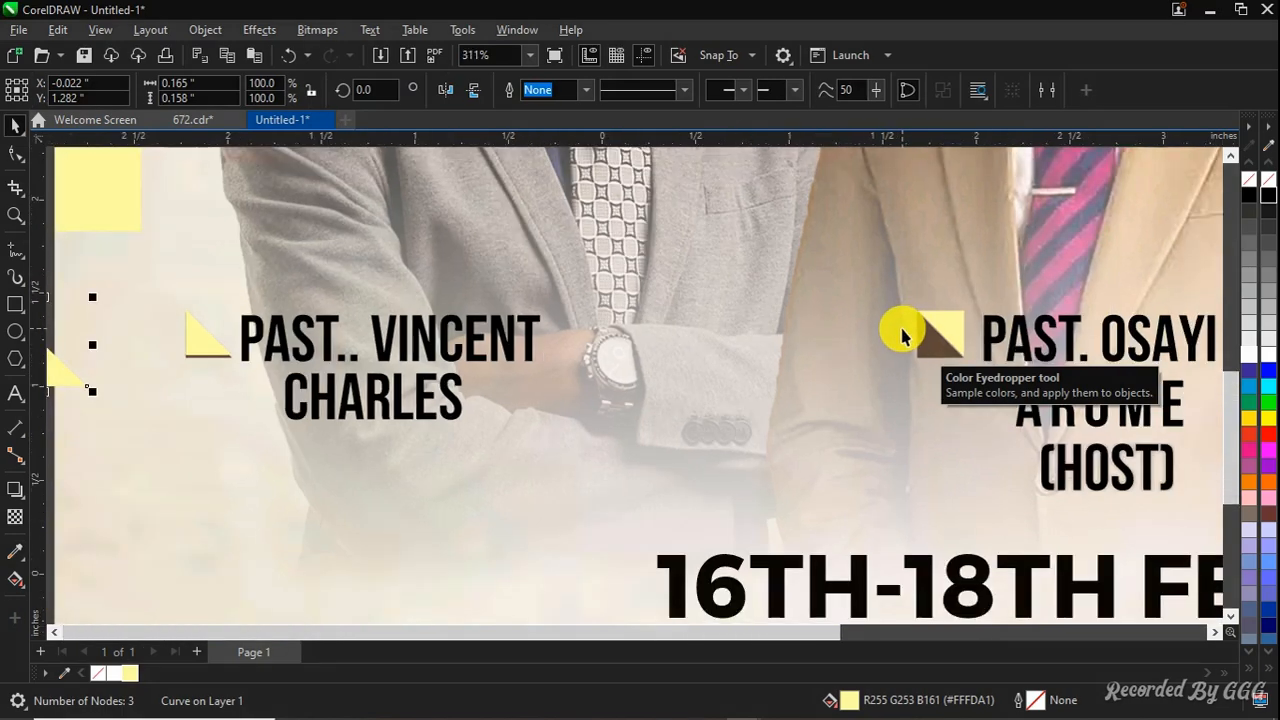
scroll(900, 335, down, 1)
drag(511, 237, 640, 391)
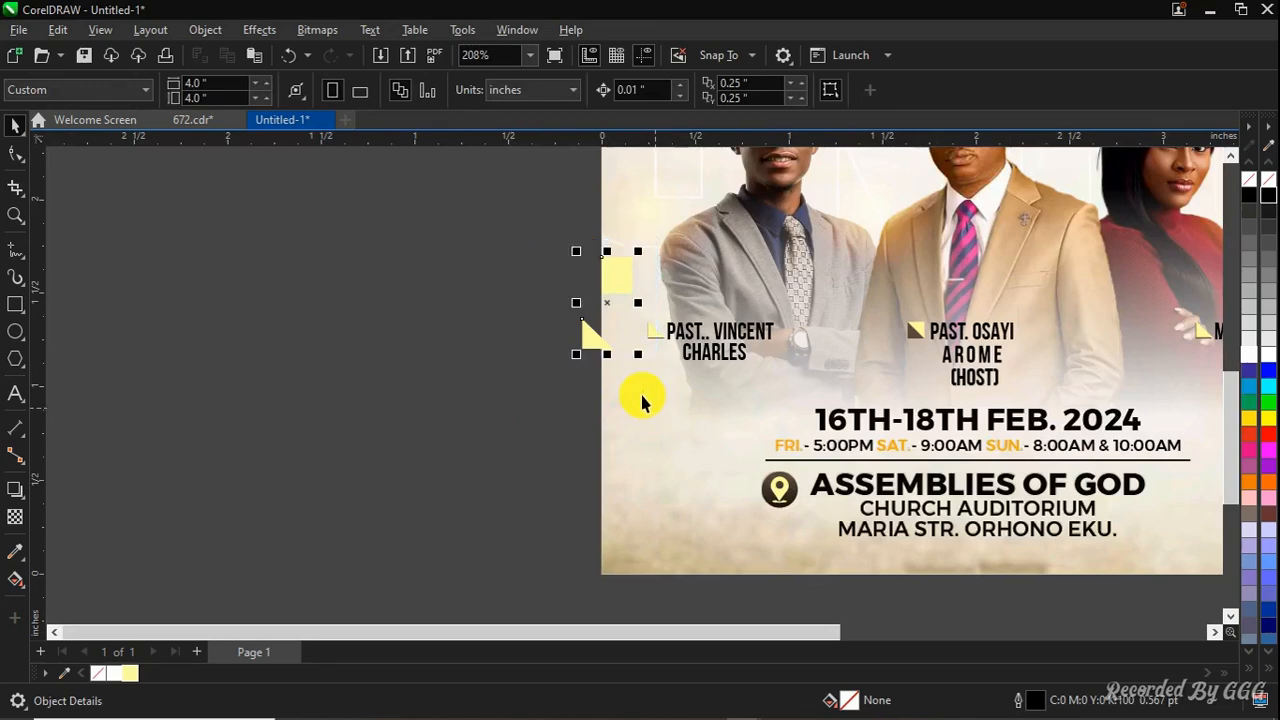
scroll(642, 395, up, 1)
key(Delete)
Examine the triangle accents beside the first speaker's and the host's names, and view the whole flyer
scroll(671, 322, up, 3)
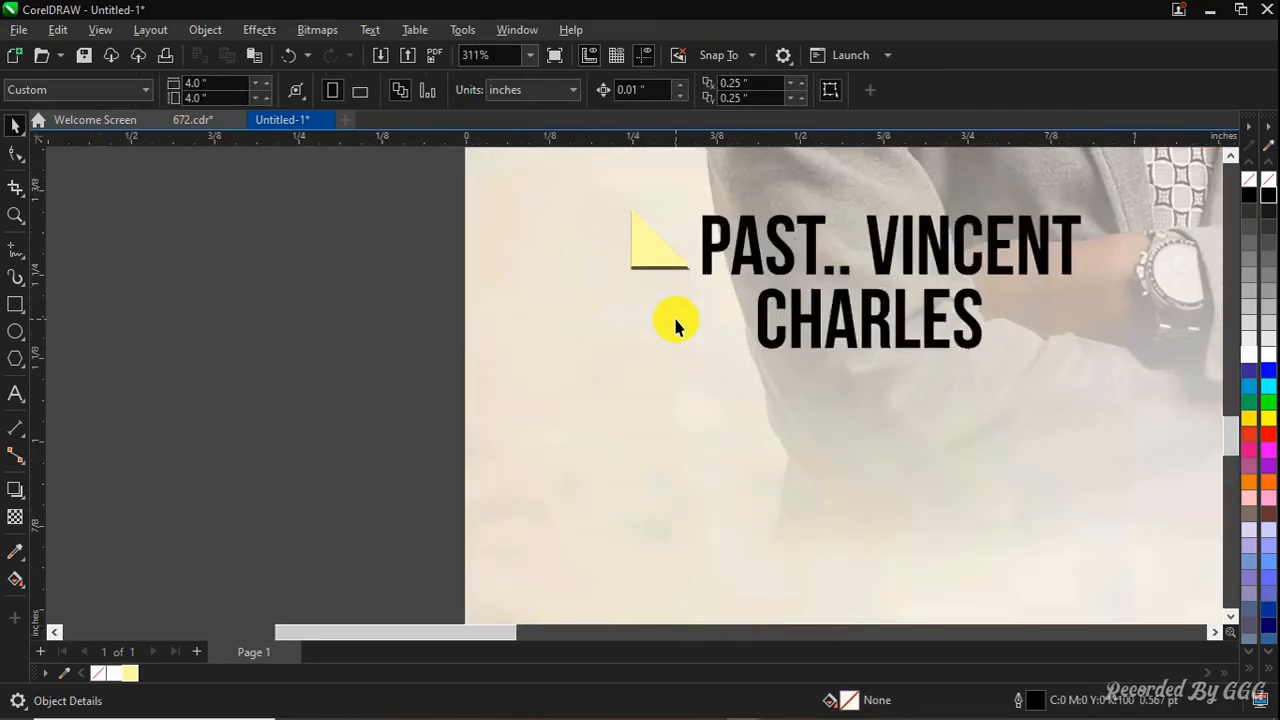
click(663, 270)
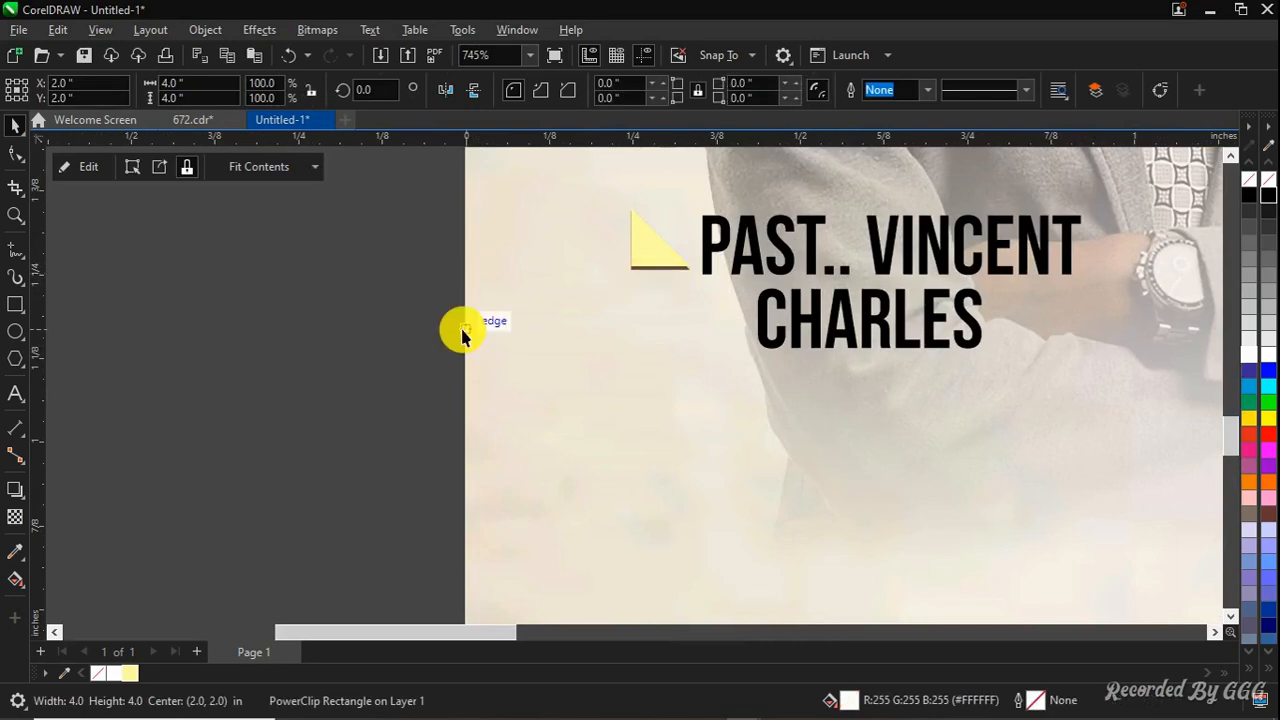
scroll(920, 325, down, 3)
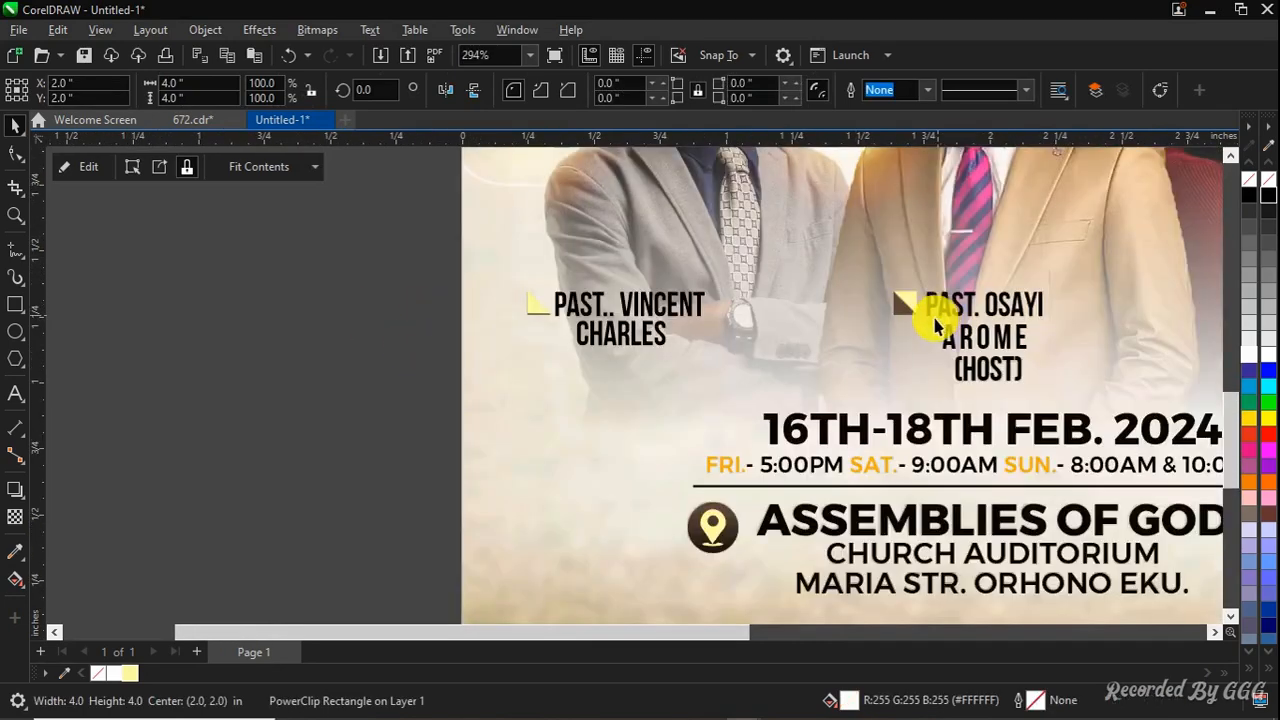
scroll(770, 350, up, 3)
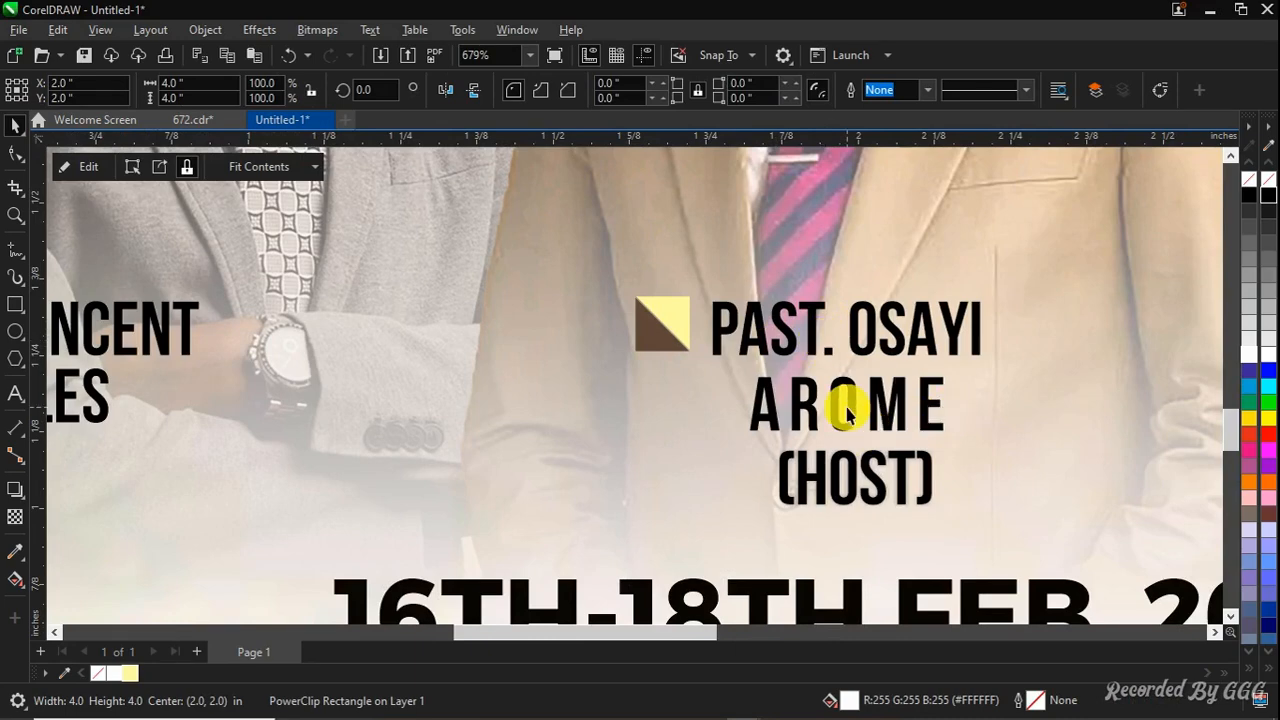
key(F4)
click(891, 443)
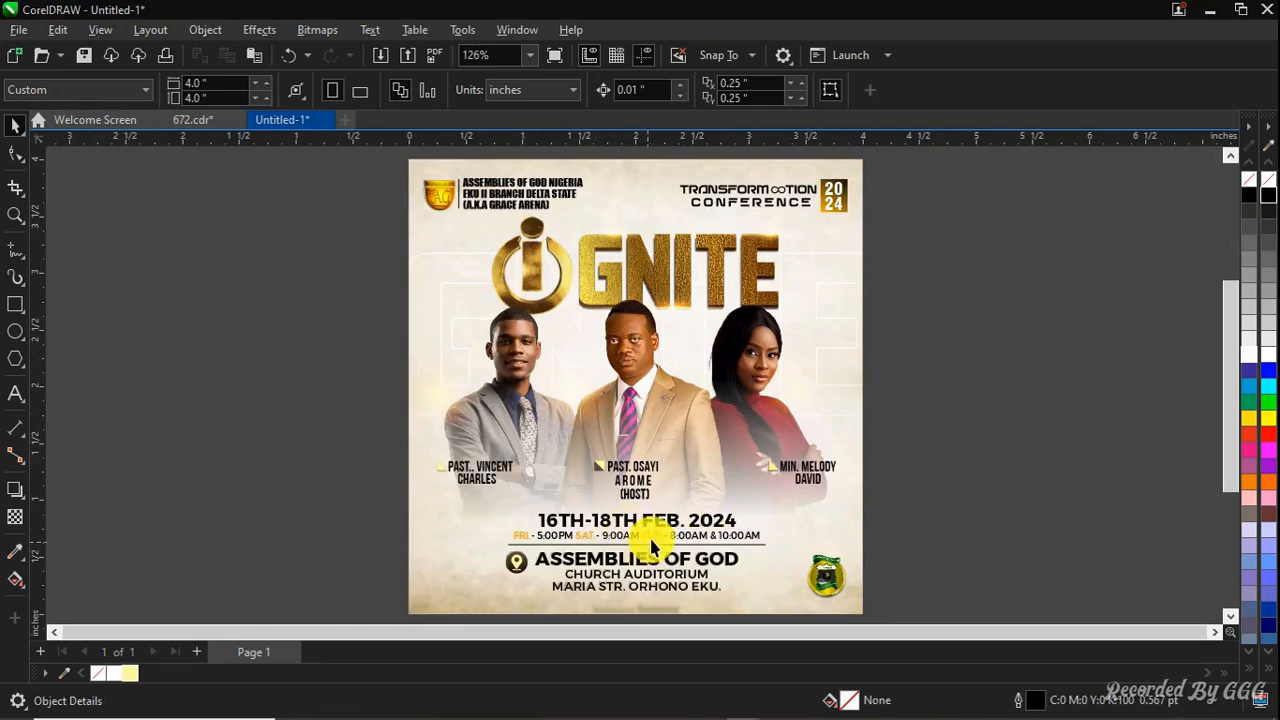
Ungroup the block holding the event date, service times and venue in the flyer's lower part
scroll(651, 545, down, 2)
scroll(665, 488, up, 2)
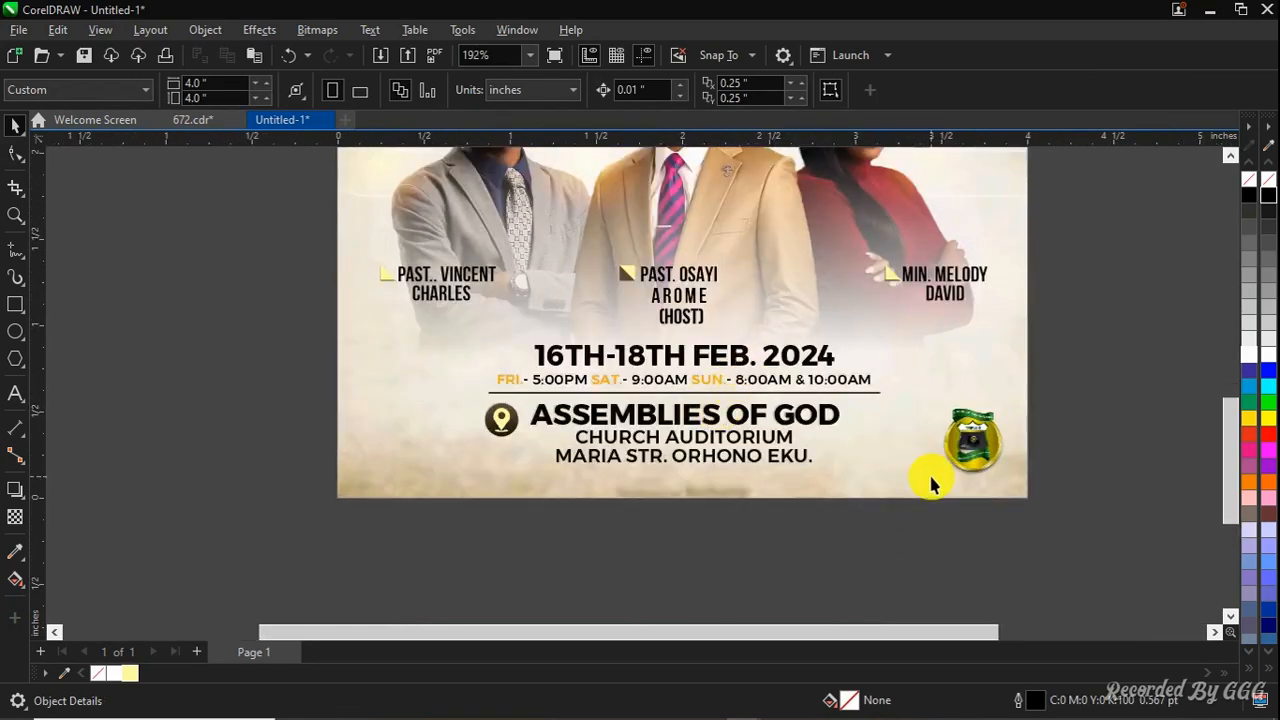
scroll(930, 484, up, 2)
scroll(995, 385, up, 1)
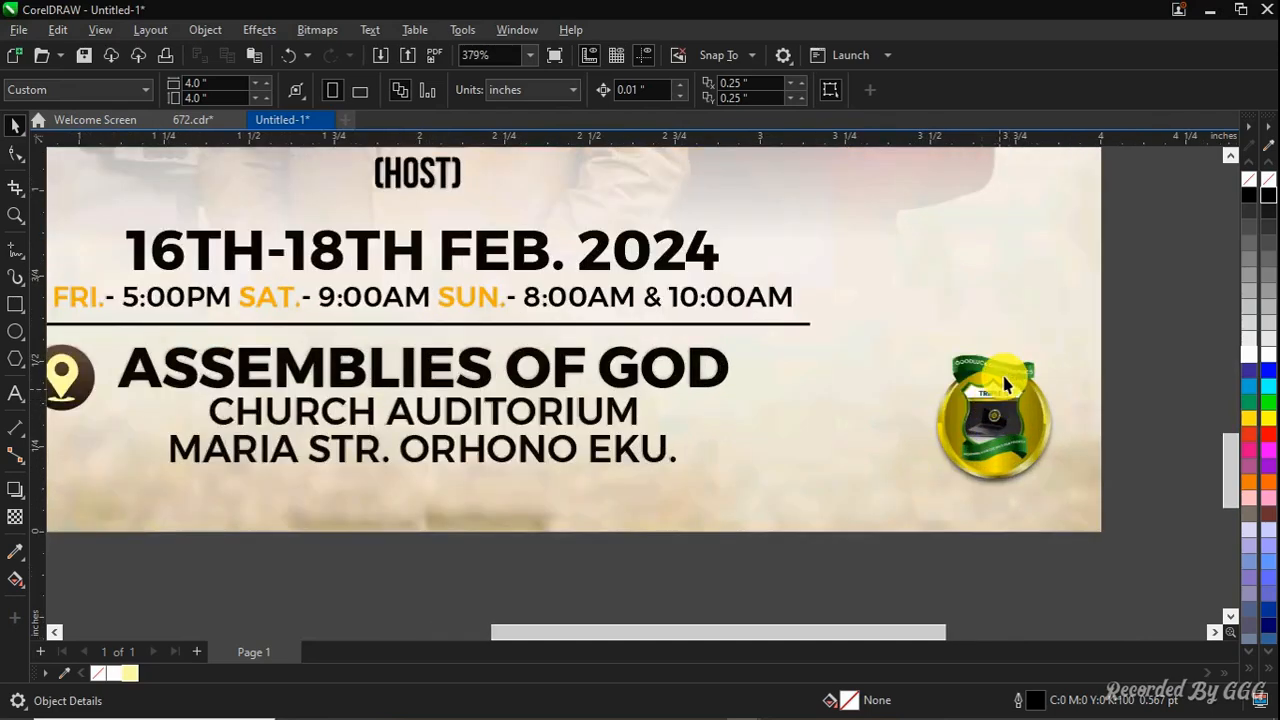
scroll(614, 366, down, 1)
scroll(300, 262, down, 1)
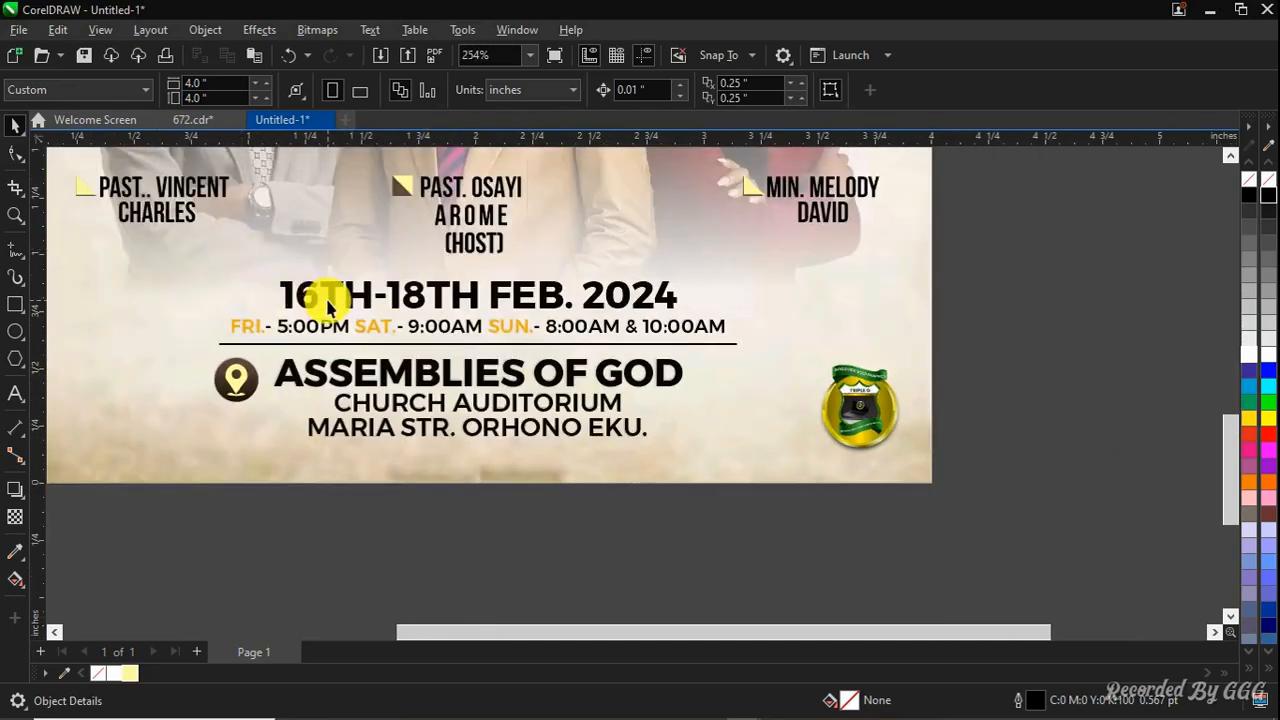
click(333, 298)
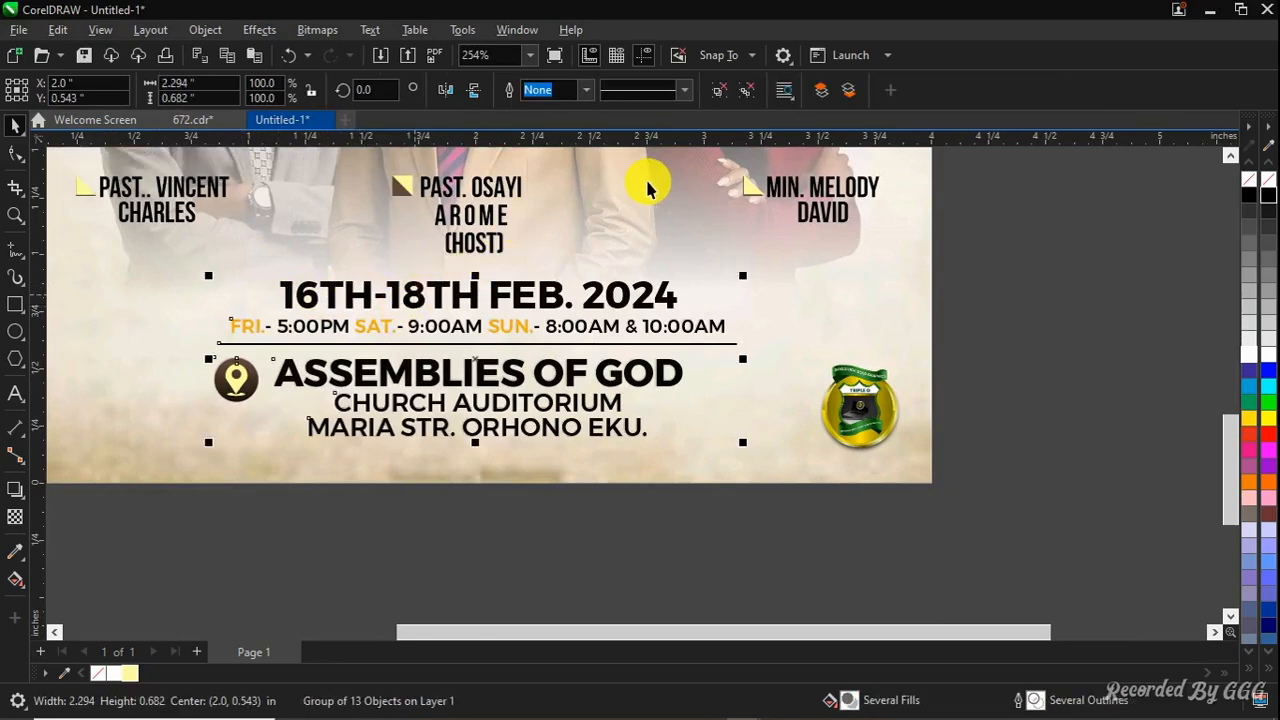
click(719, 90)
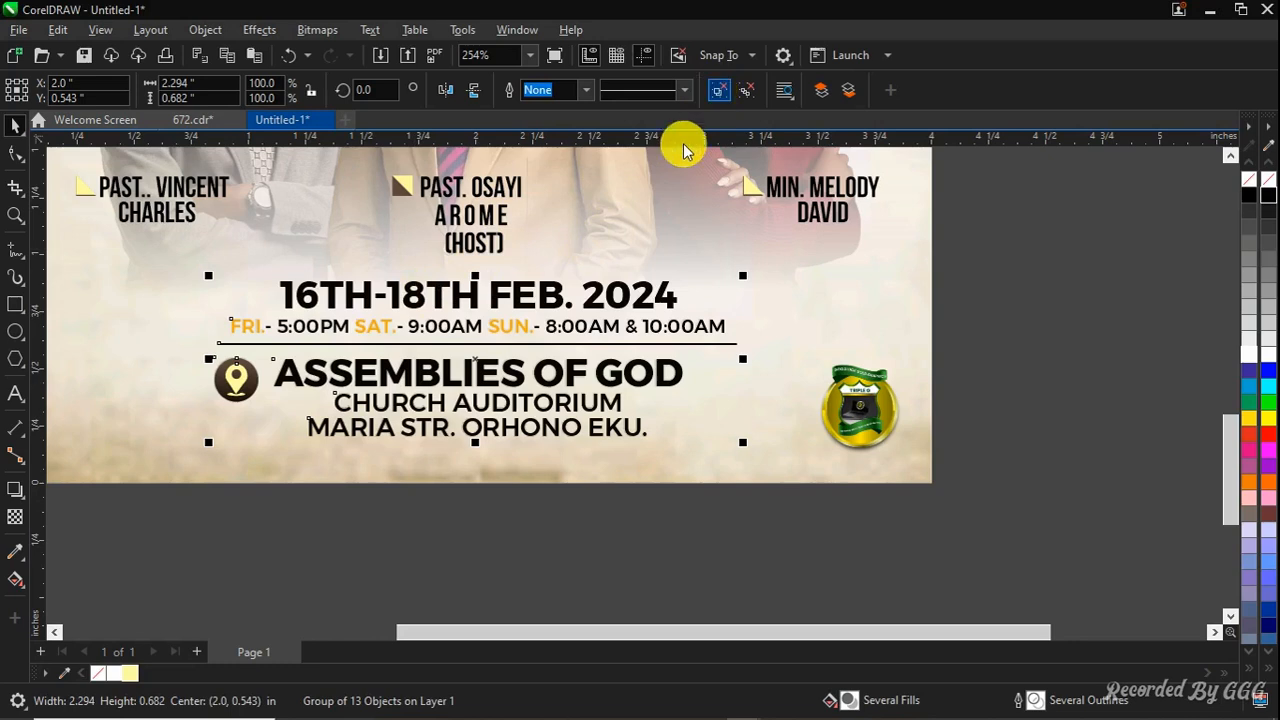
Examine the font settings of the event date and service times lines, and the drop shadow on the times
click(541, 296)
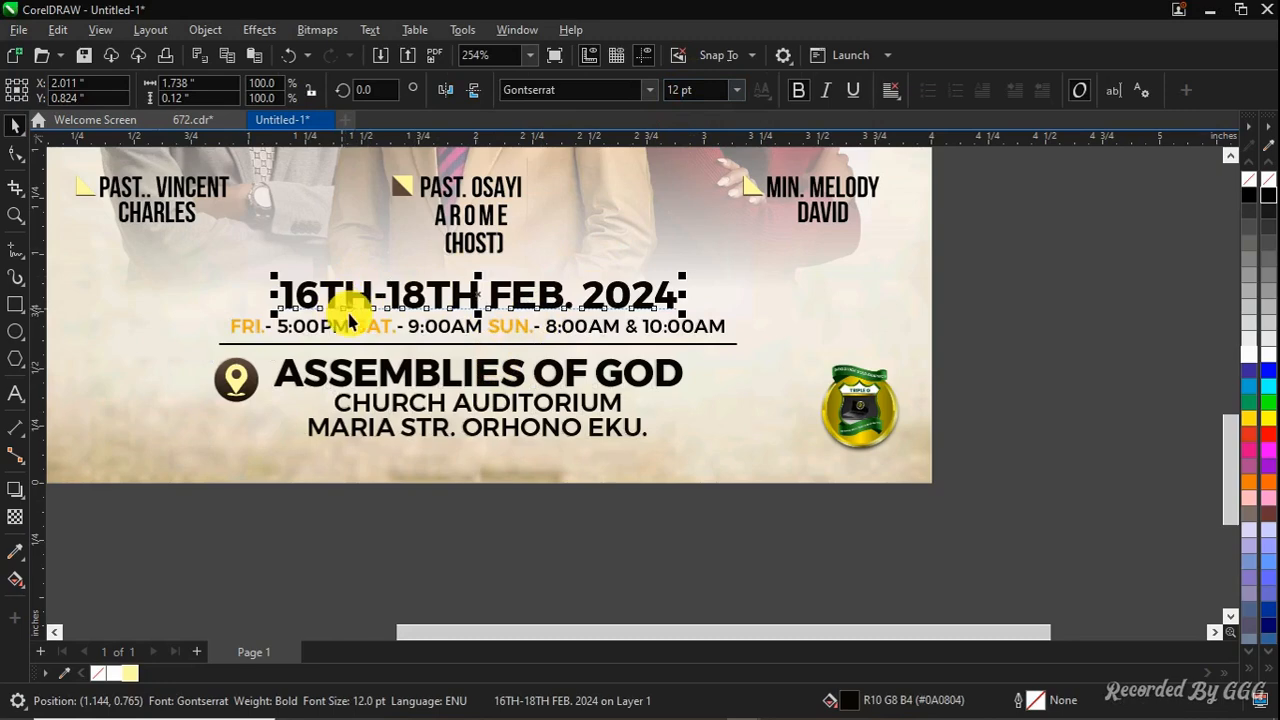
click(356, 333)
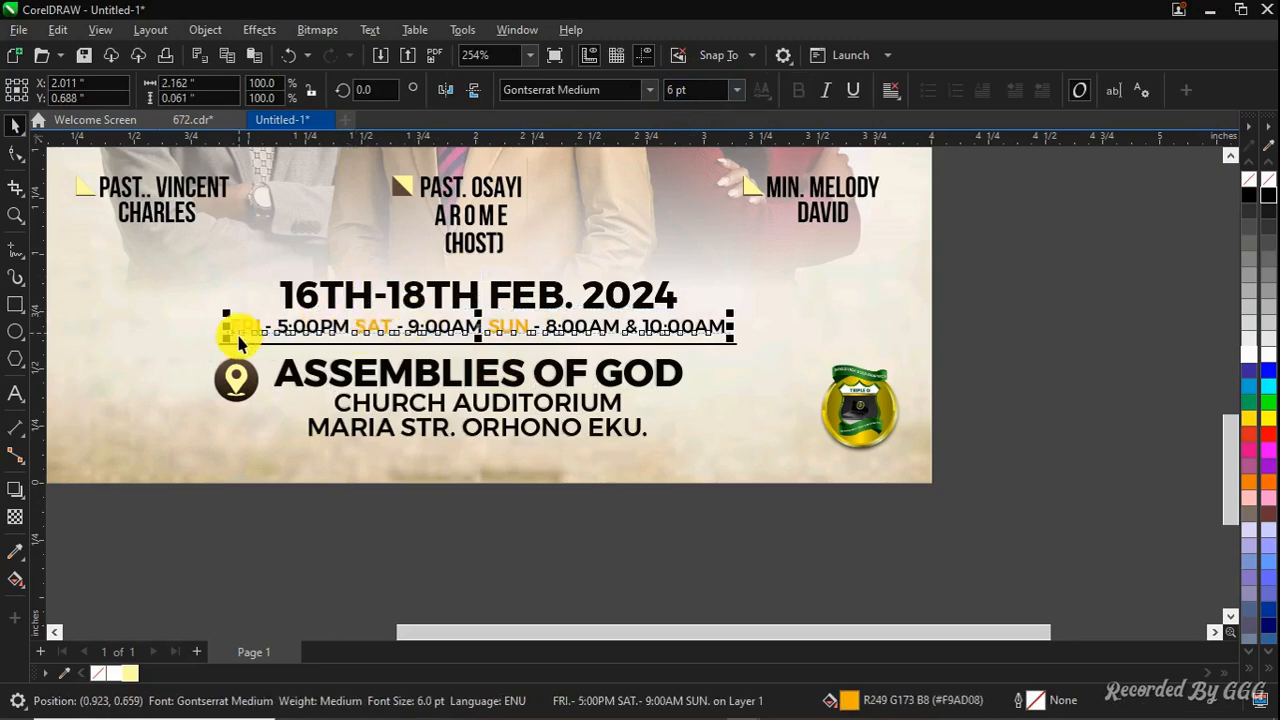
scroll(243, 330, up, 2)
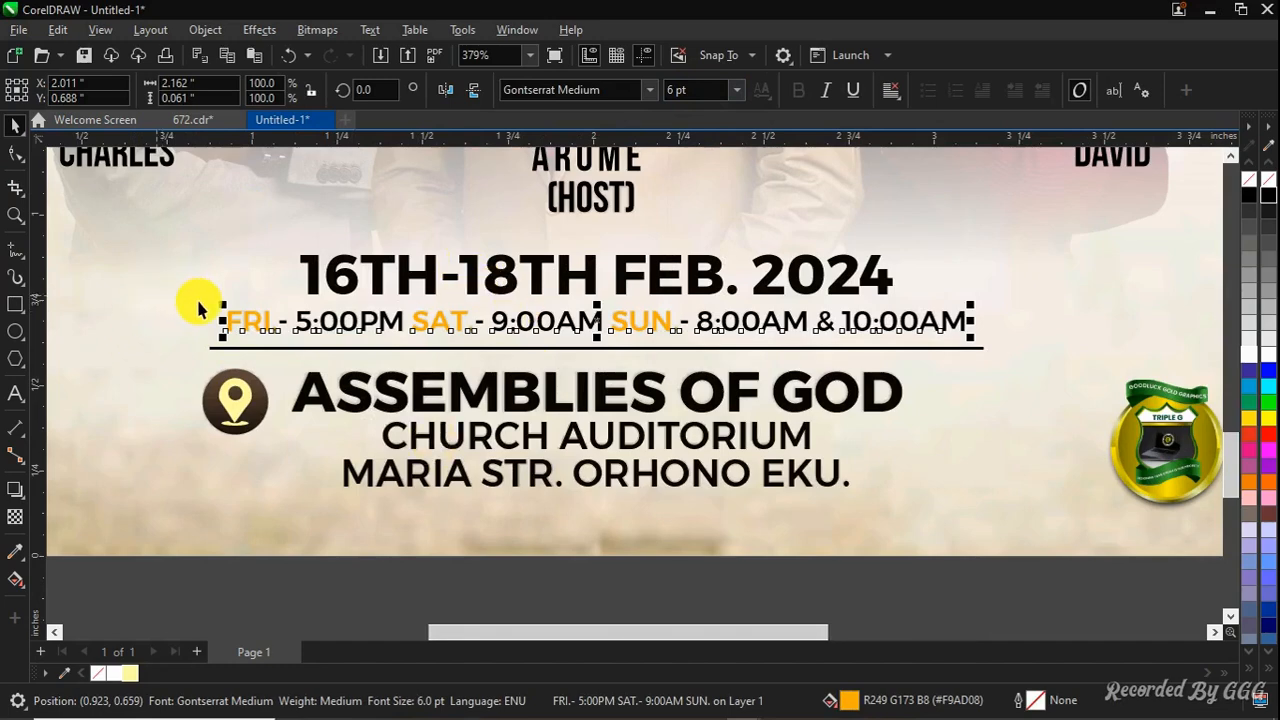
scroll(265, 322, up, 2)
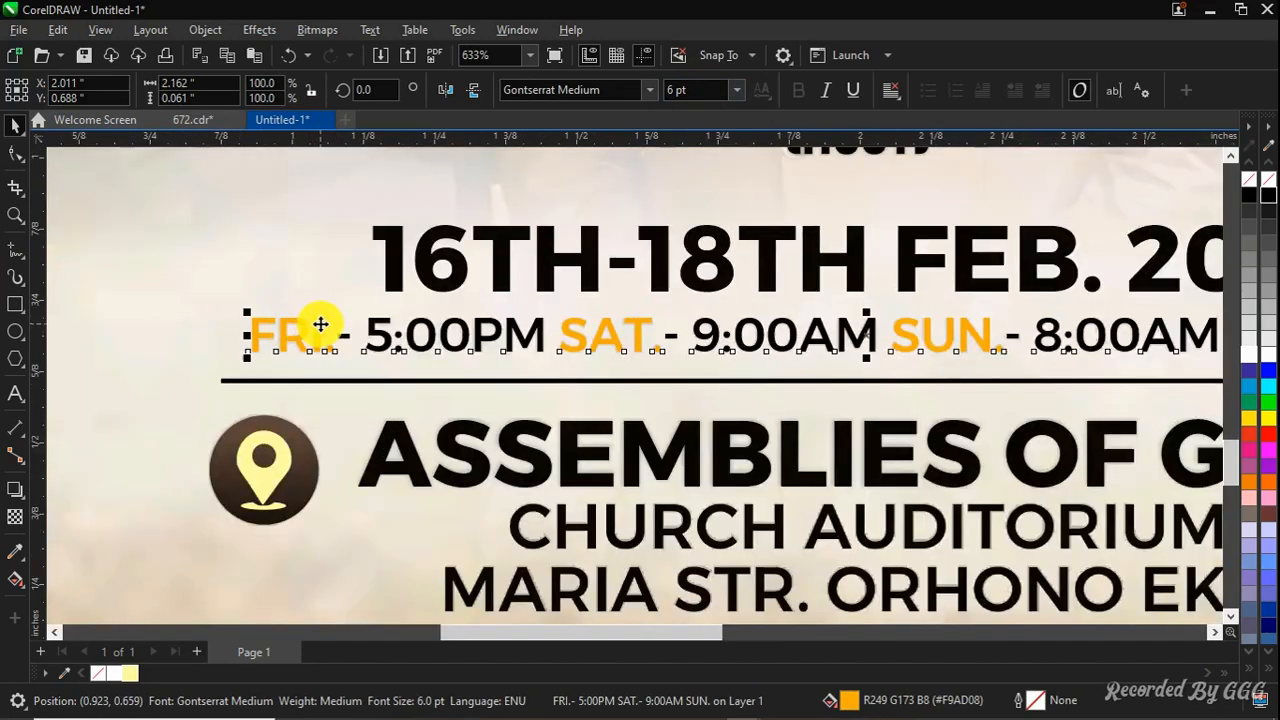
double_click(323, 334)
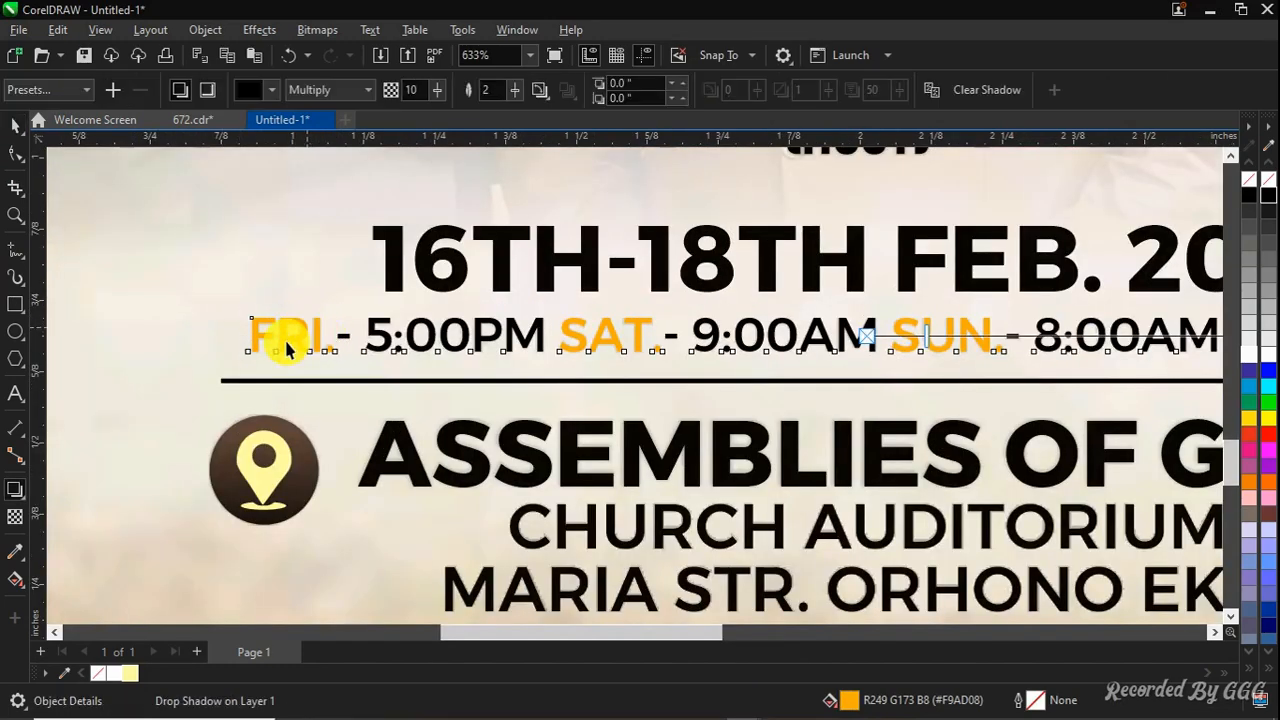
key(space)
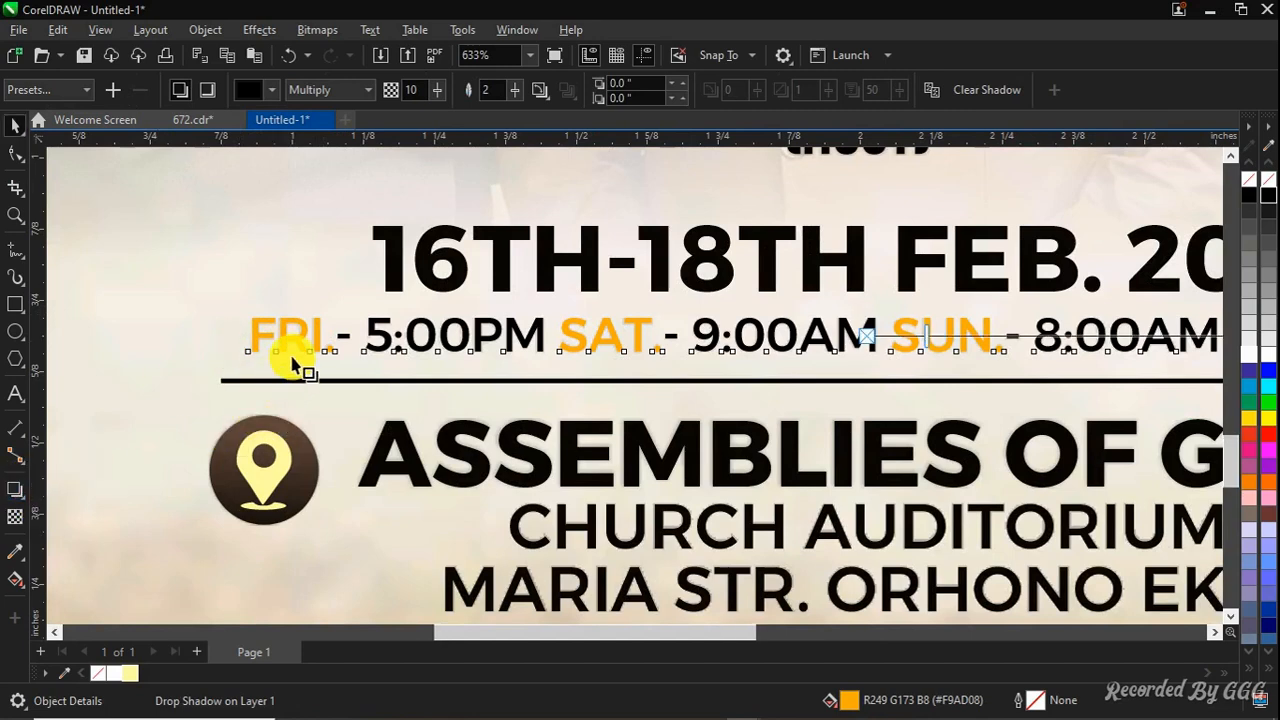
scroll(314, 363, down, 3)
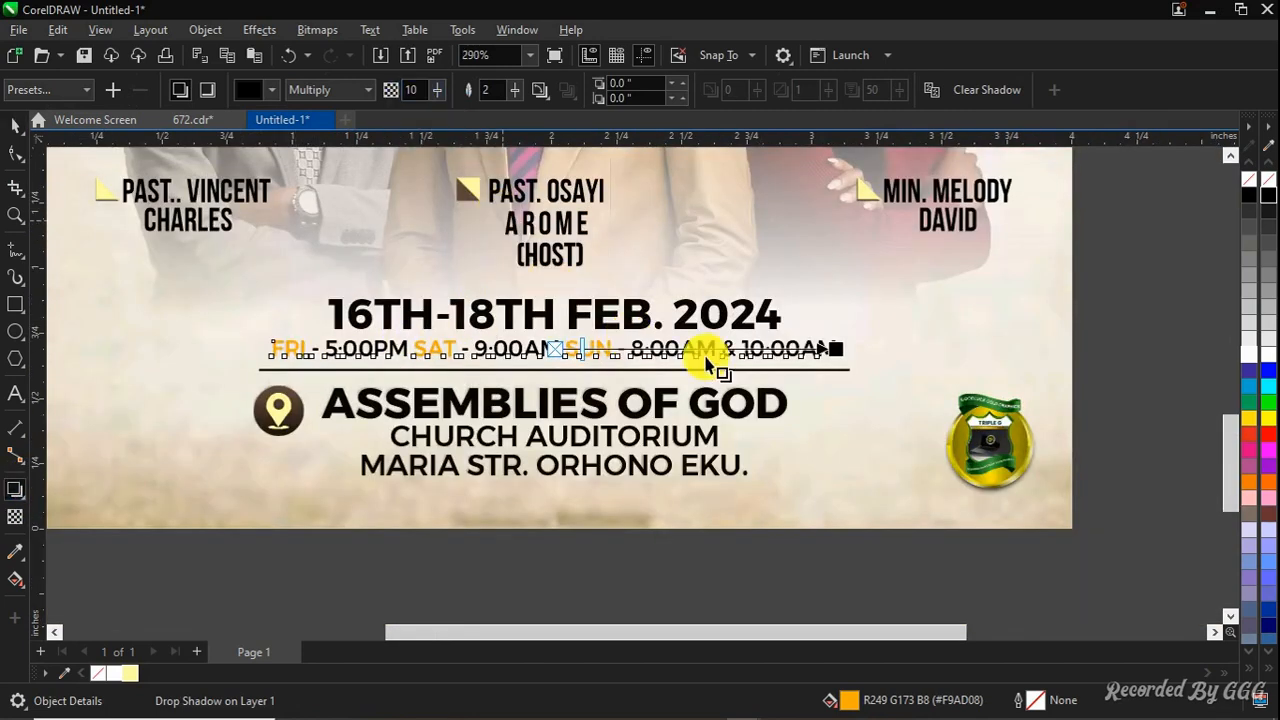
key(space)
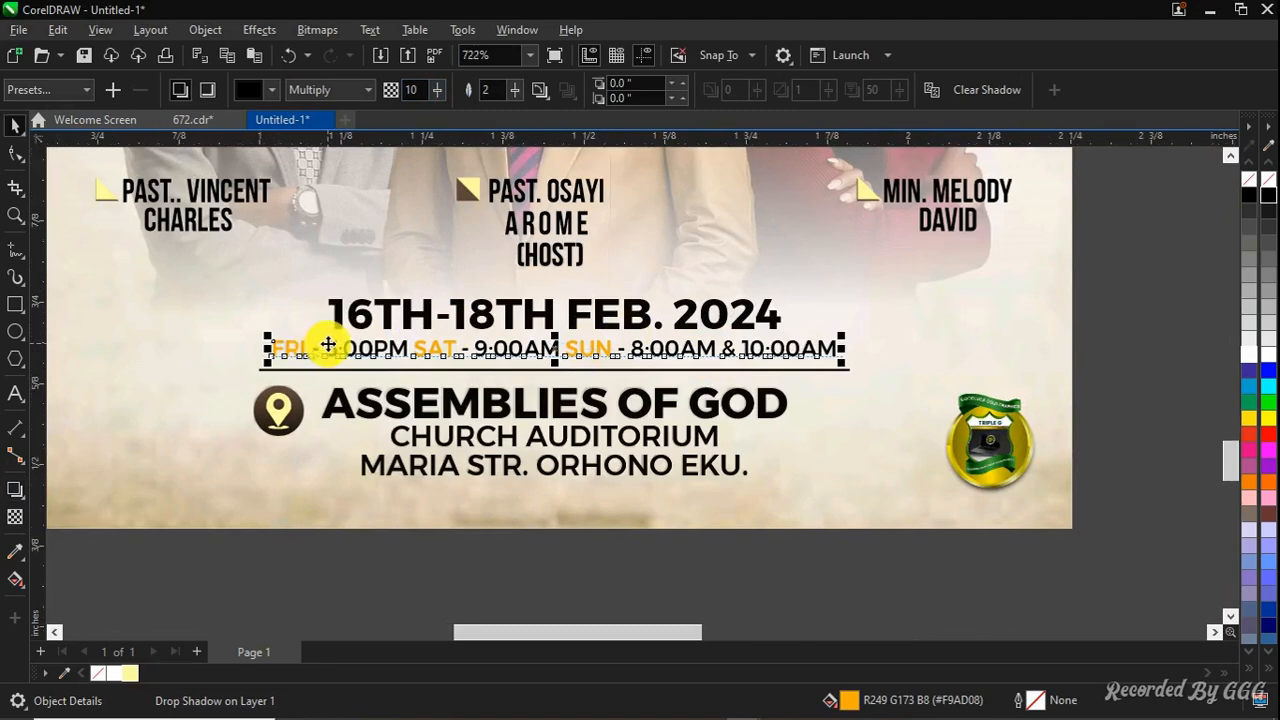
Try an orange #FF6600 fill on the word "FRI." in the service times line, and delete the word
scroll(327, 344, up, 4)
click(324, 345)
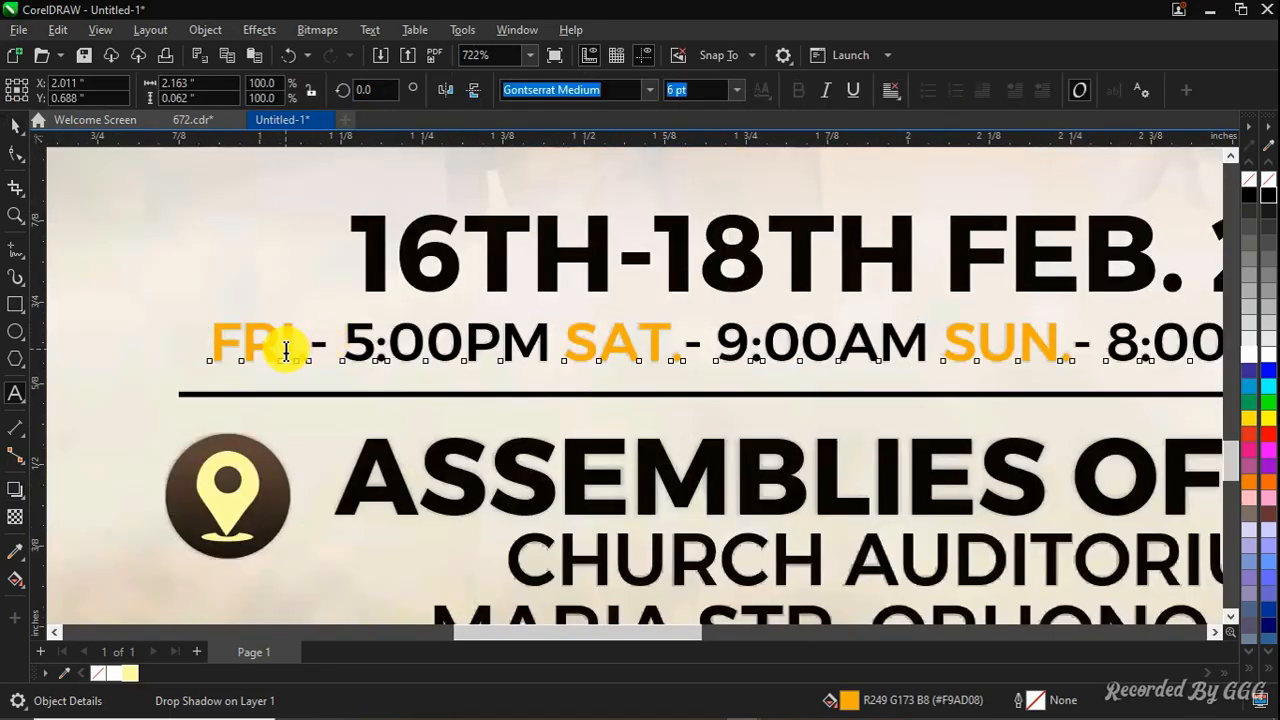
drag(314, 346, 191, 343)
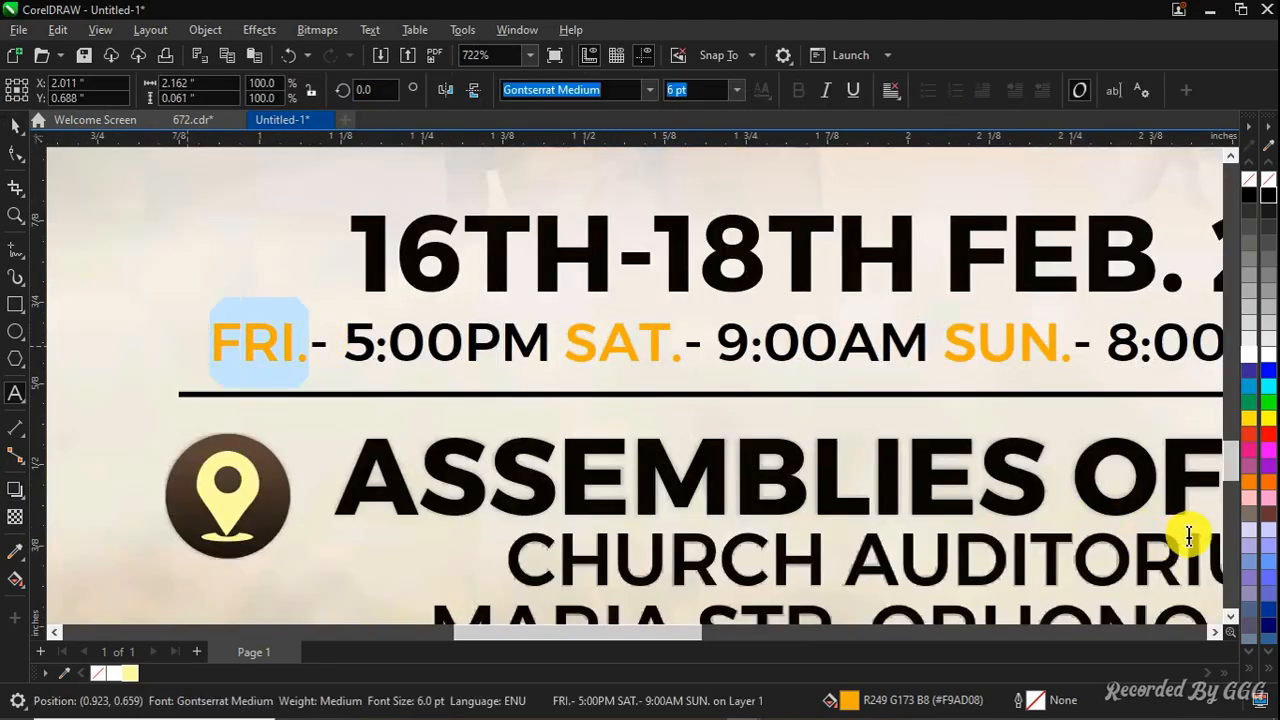
click(1249, 482)
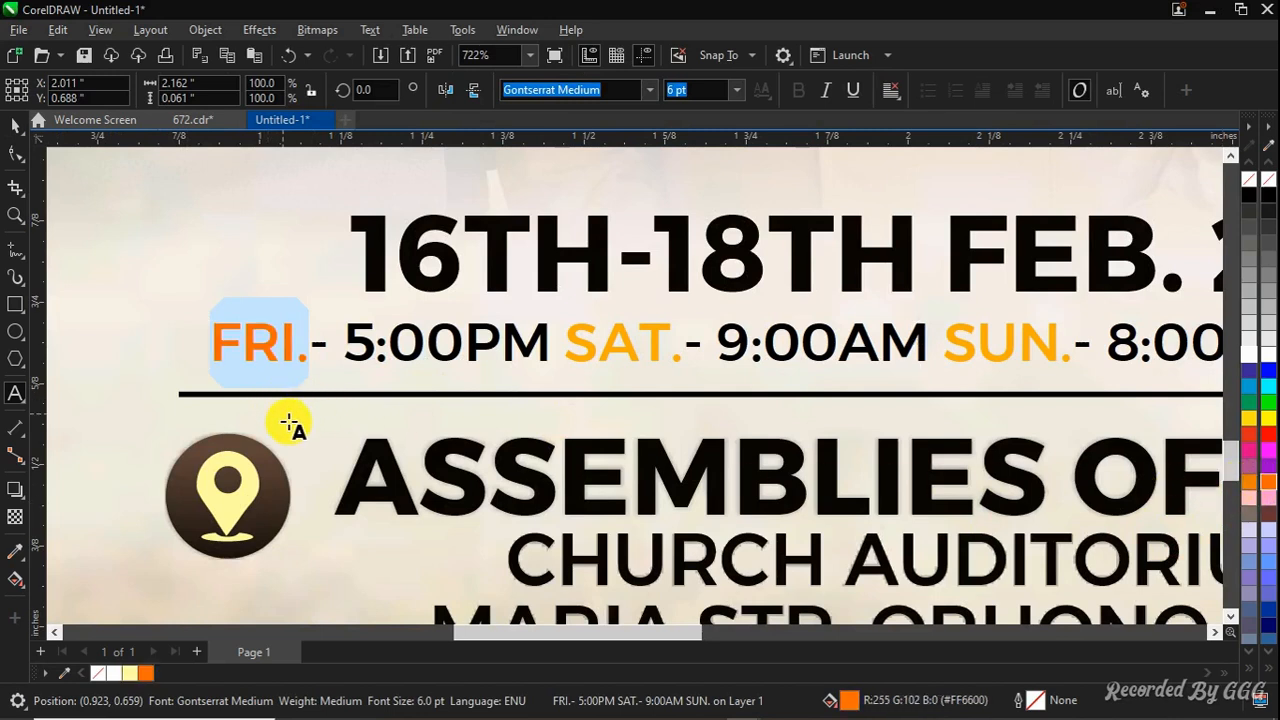
key(Delete)
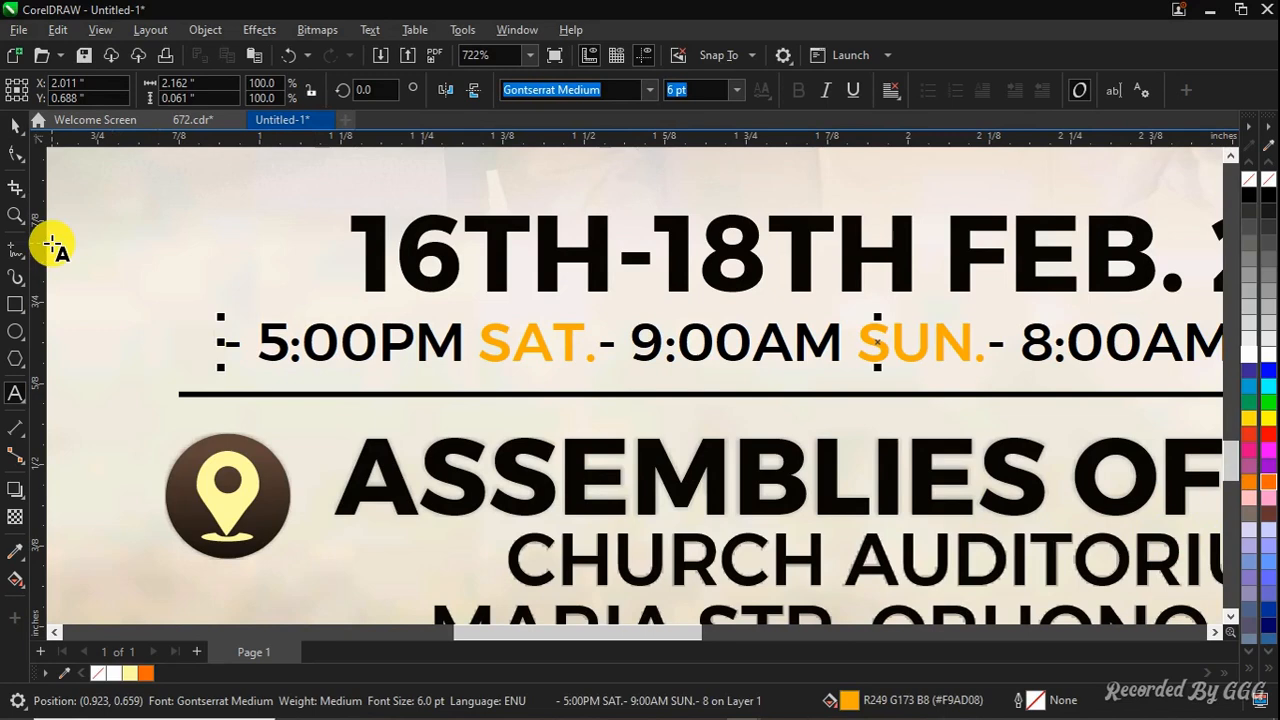
Undo the deletion and recolouring of "FRI." in the service times line
click(20, 126)
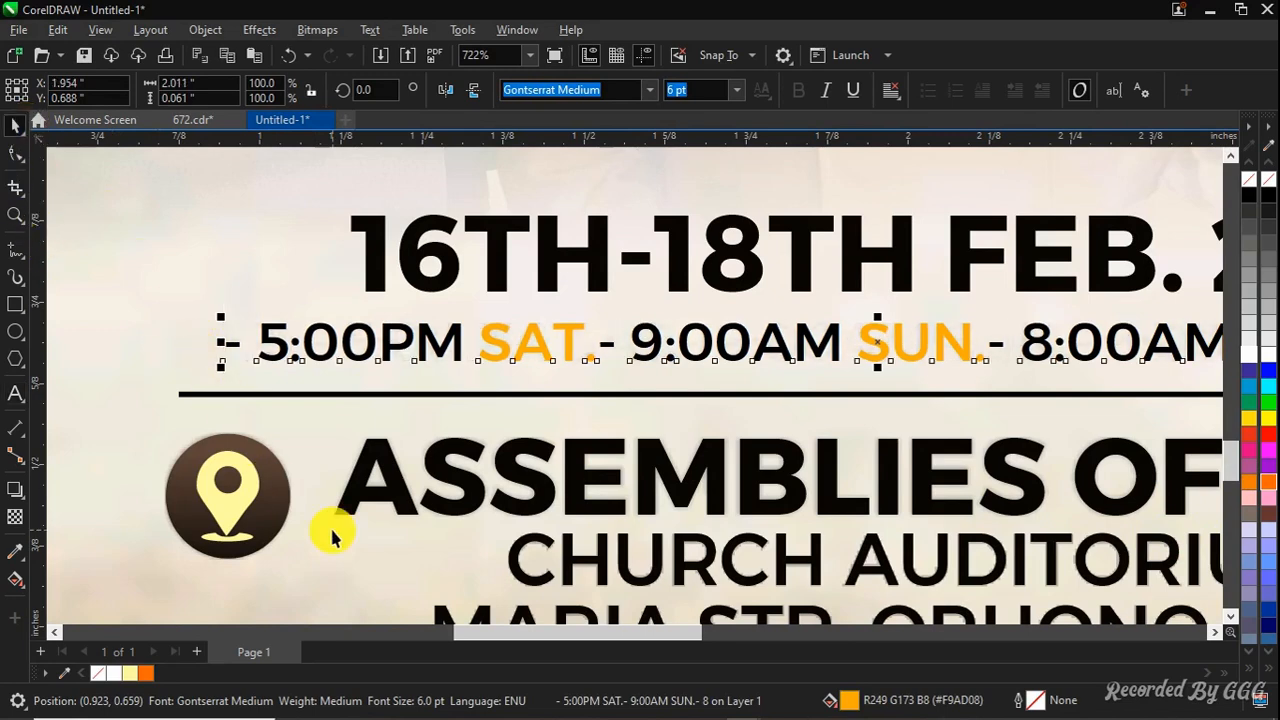
scroll(437, 425, down, 2)
key(ctrl+z)
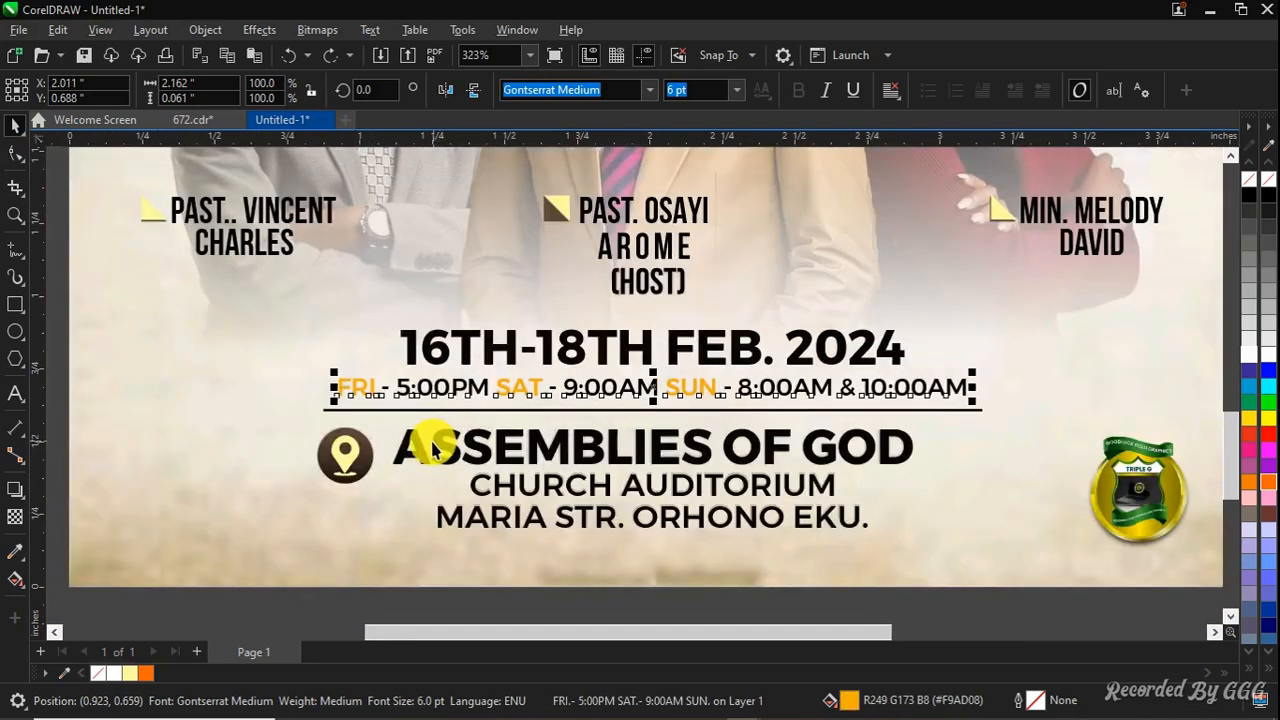
scroll(405, 450, down, 1)
scroll(370, 450, up, 1)
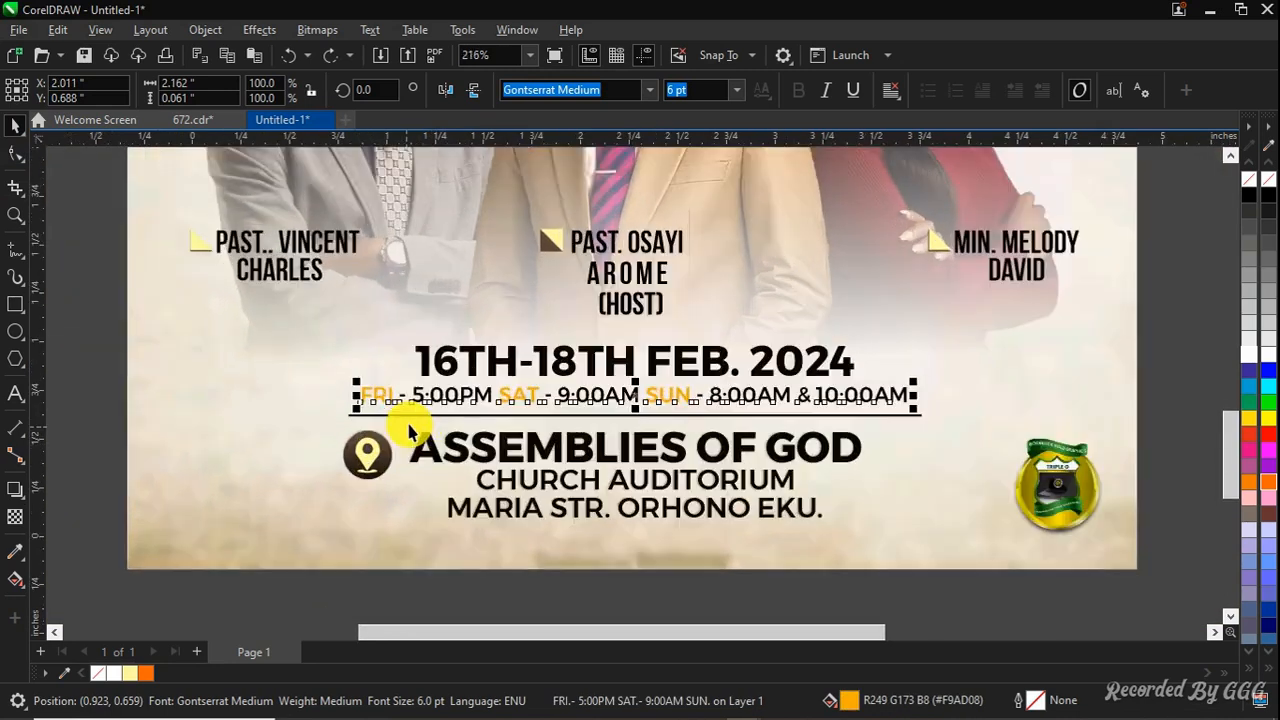
Read the colour of the word "FRI." with the Color Eyedropper and view the whole flyer
click(66, 507)
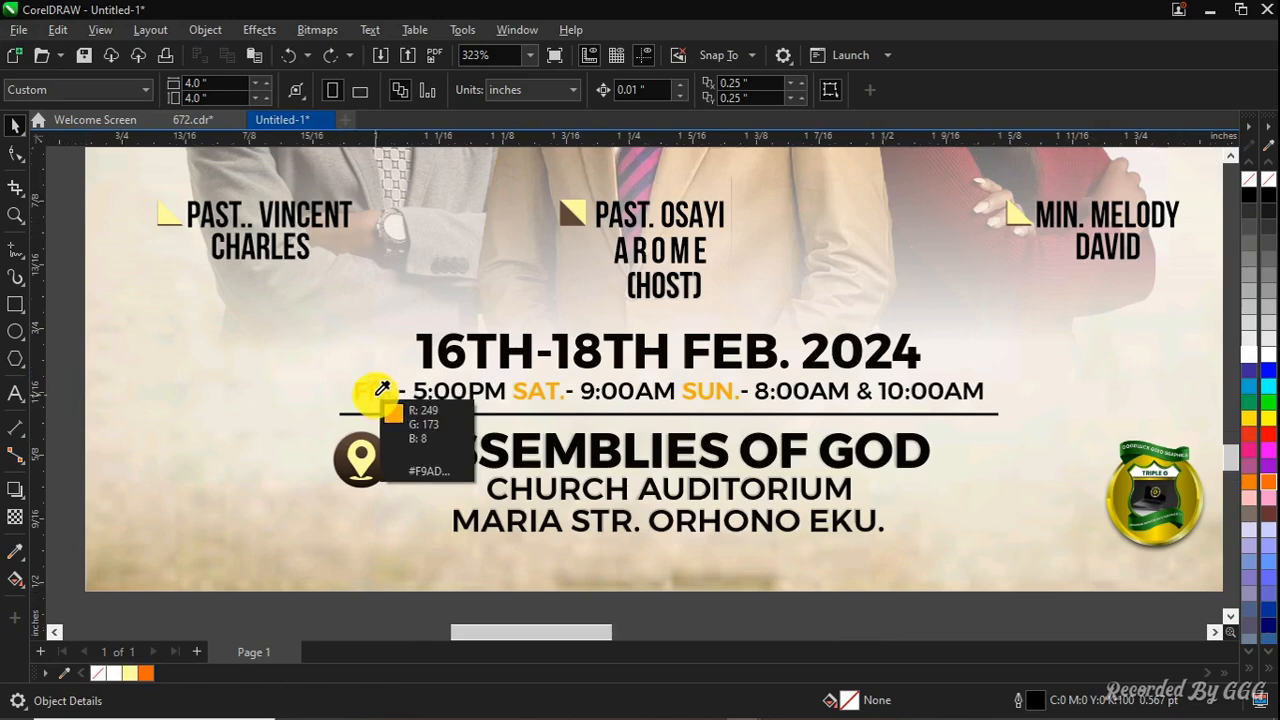
scroll(382, 390, up, 3)
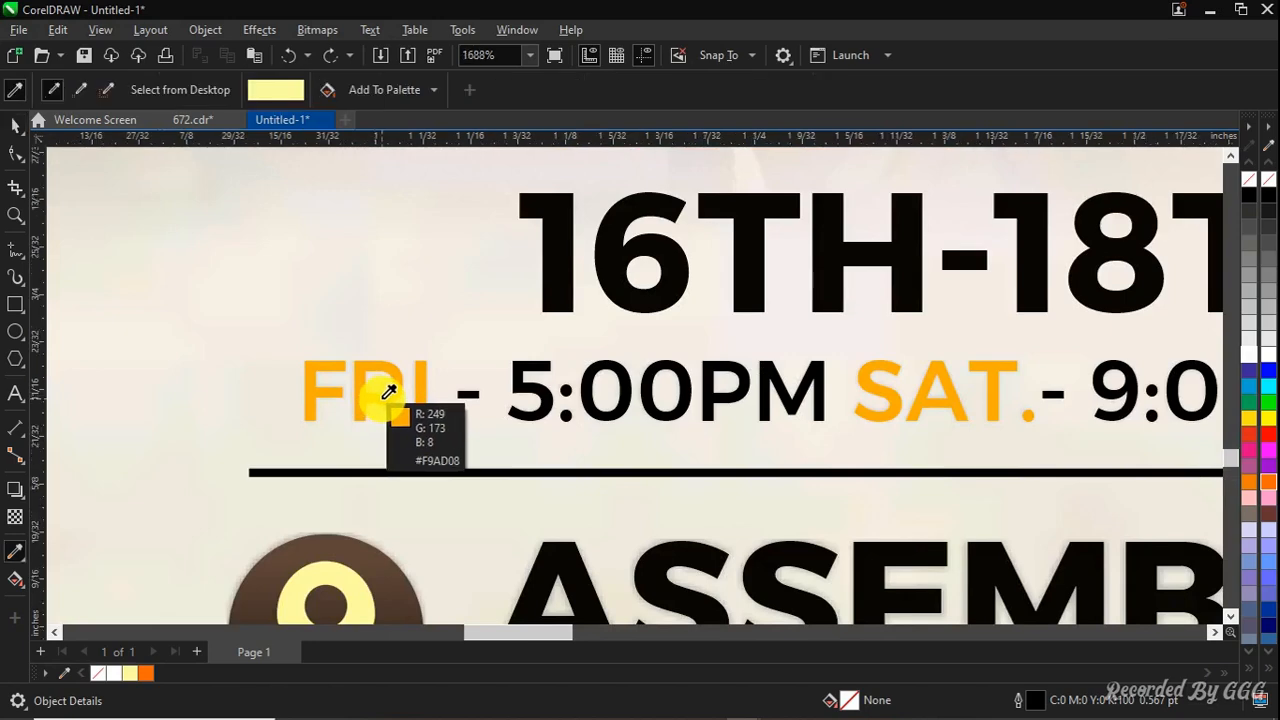
scroll(387, 392, up, 4)
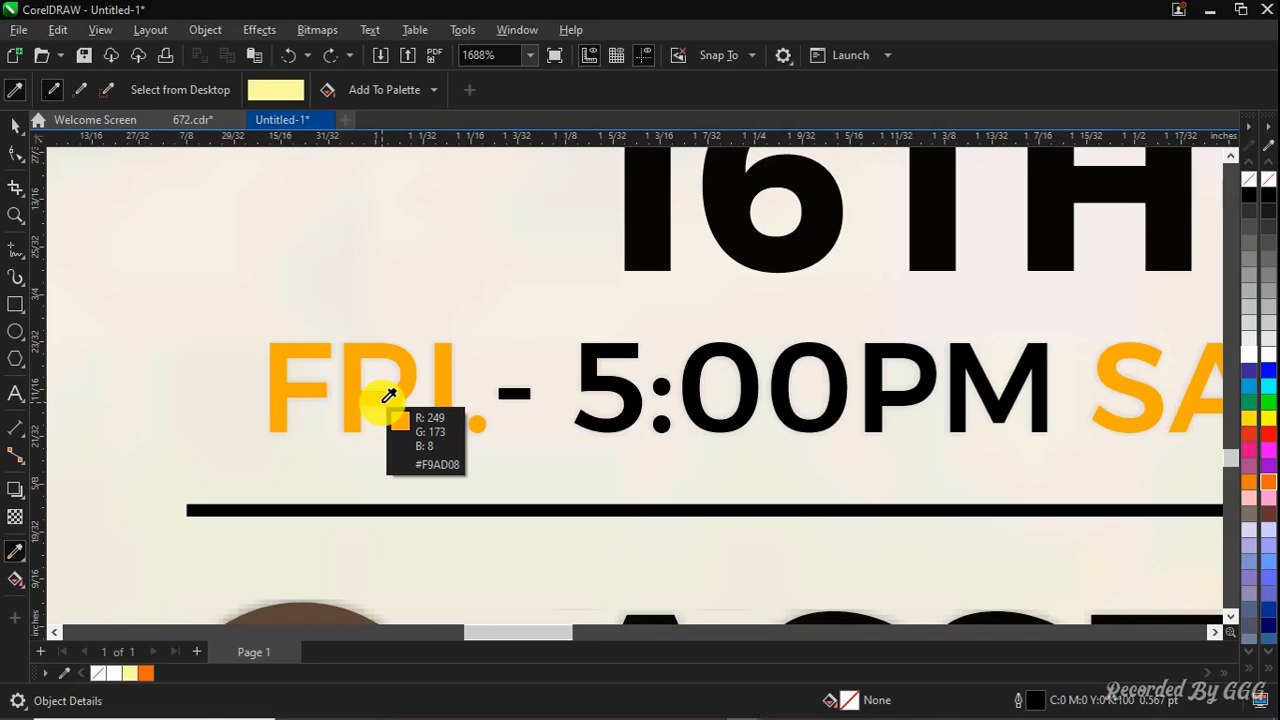
key(space)
scroll(395, 385, down, 3)
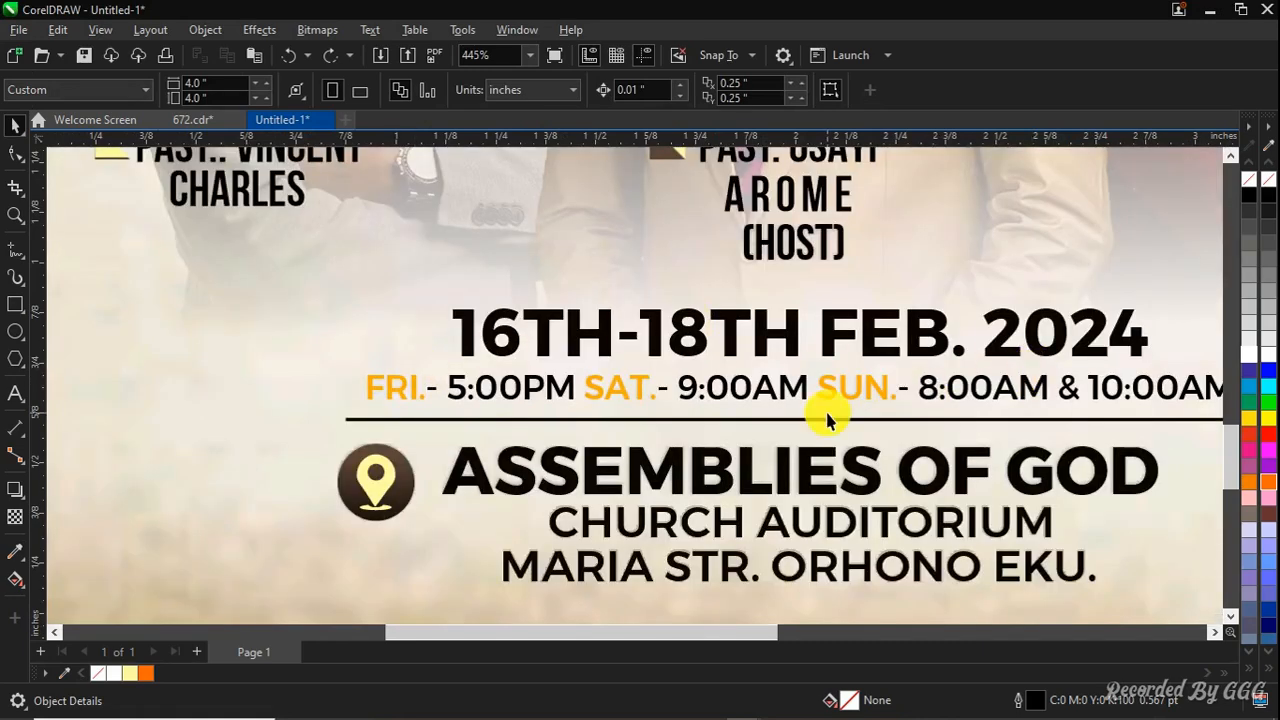
key(F4)
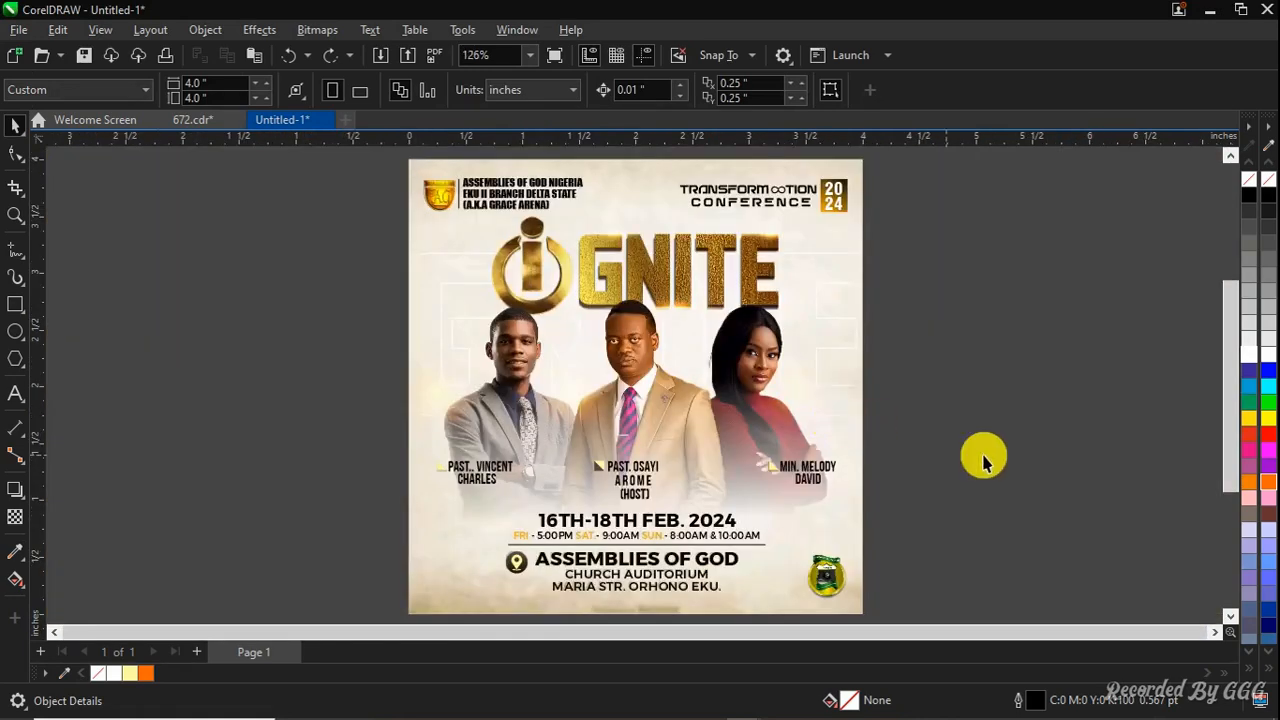
Examine the font and size settings of the service times, "ASSEMBLIES OF GOD" and "CHURCH AUDITORIUM" lines
scroll(550, 420, down, 2)
scroll(708, 366, up, 2)
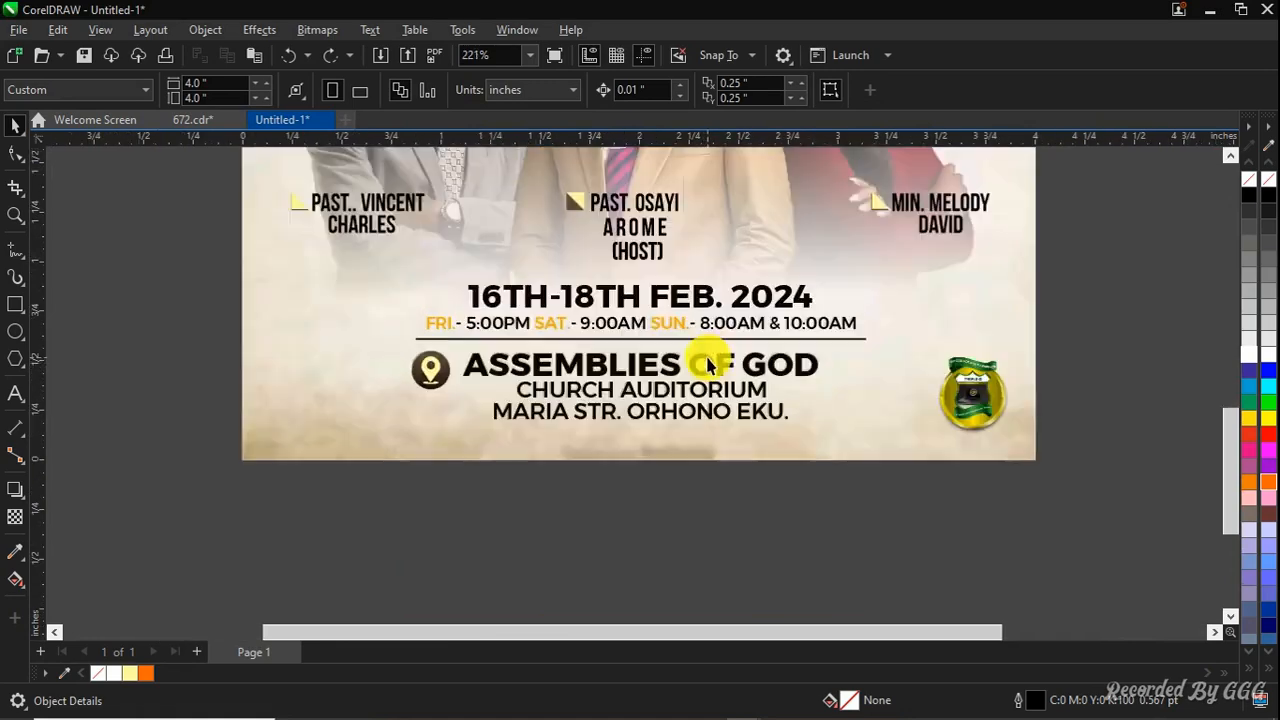
click(714, 330)
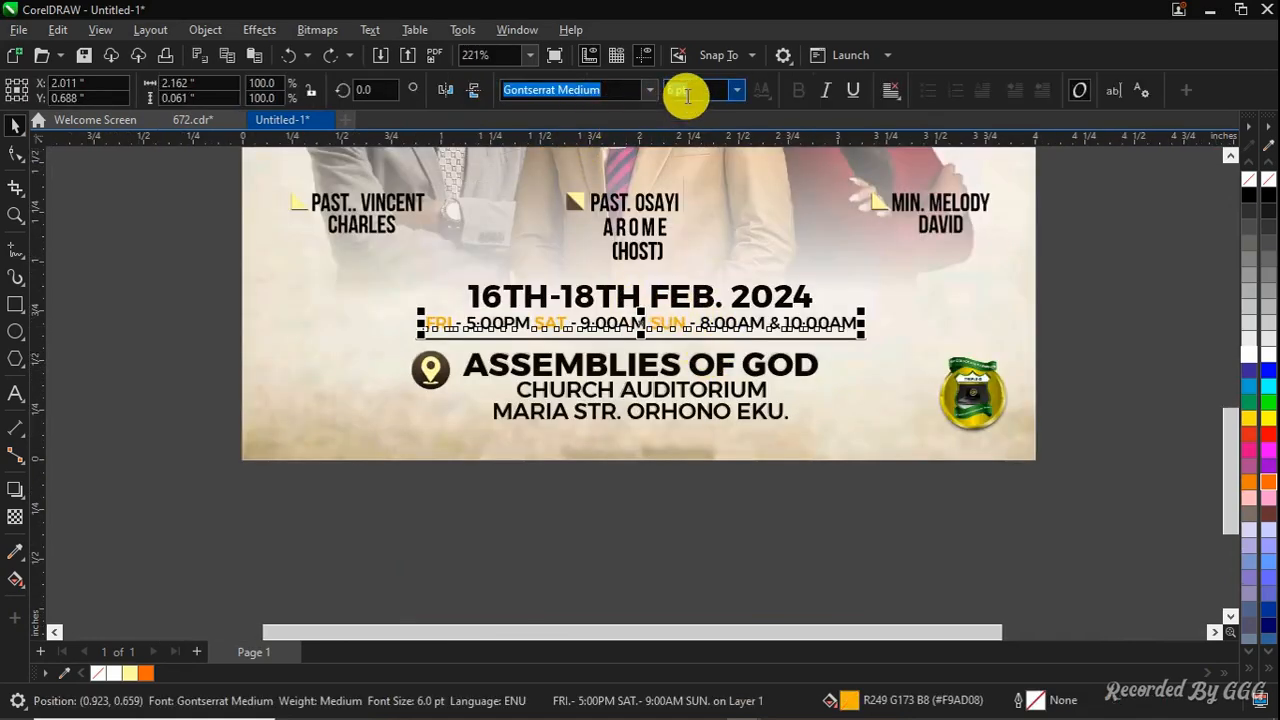
click(587, 364)
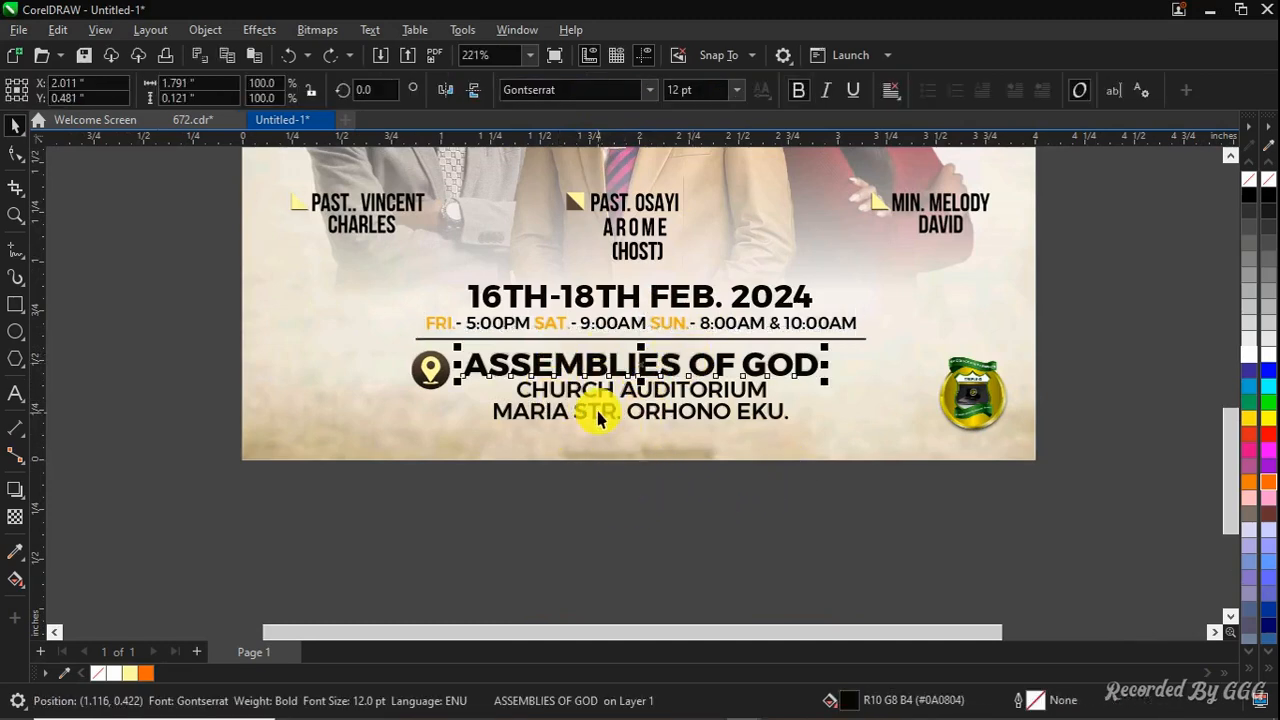
click(592, 397)
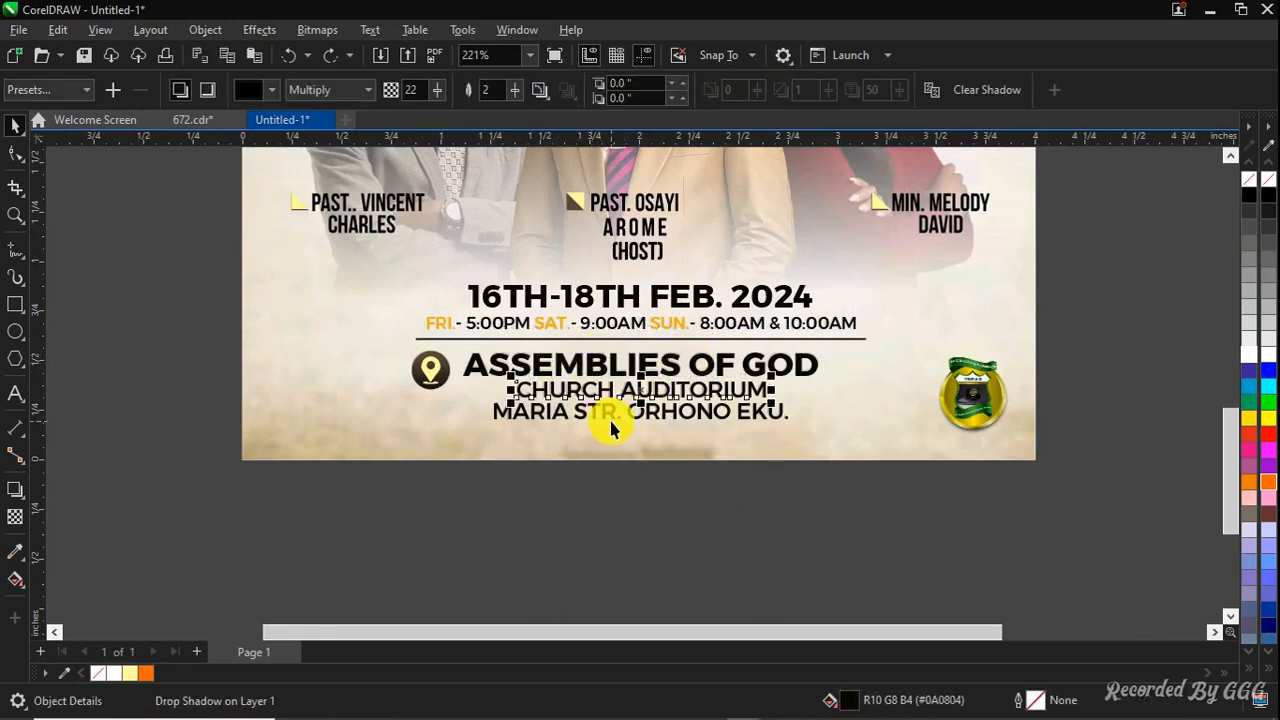
click(666, 366)
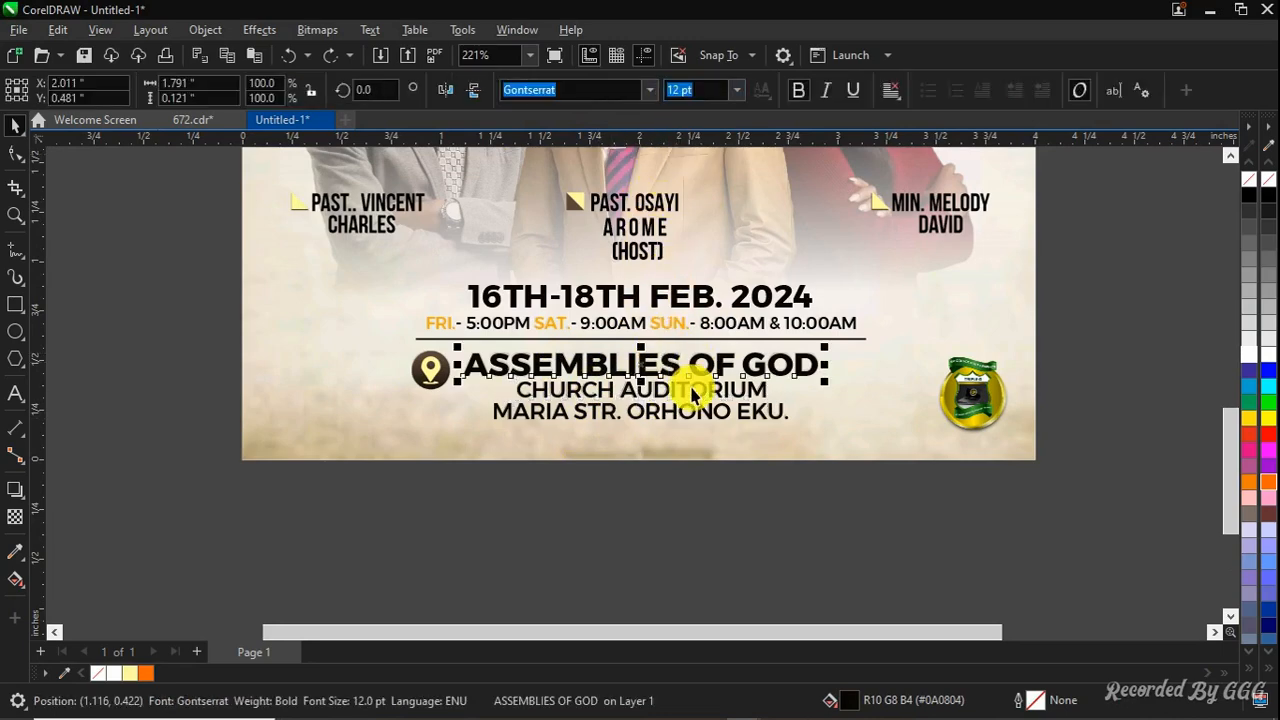
click(600, 390)
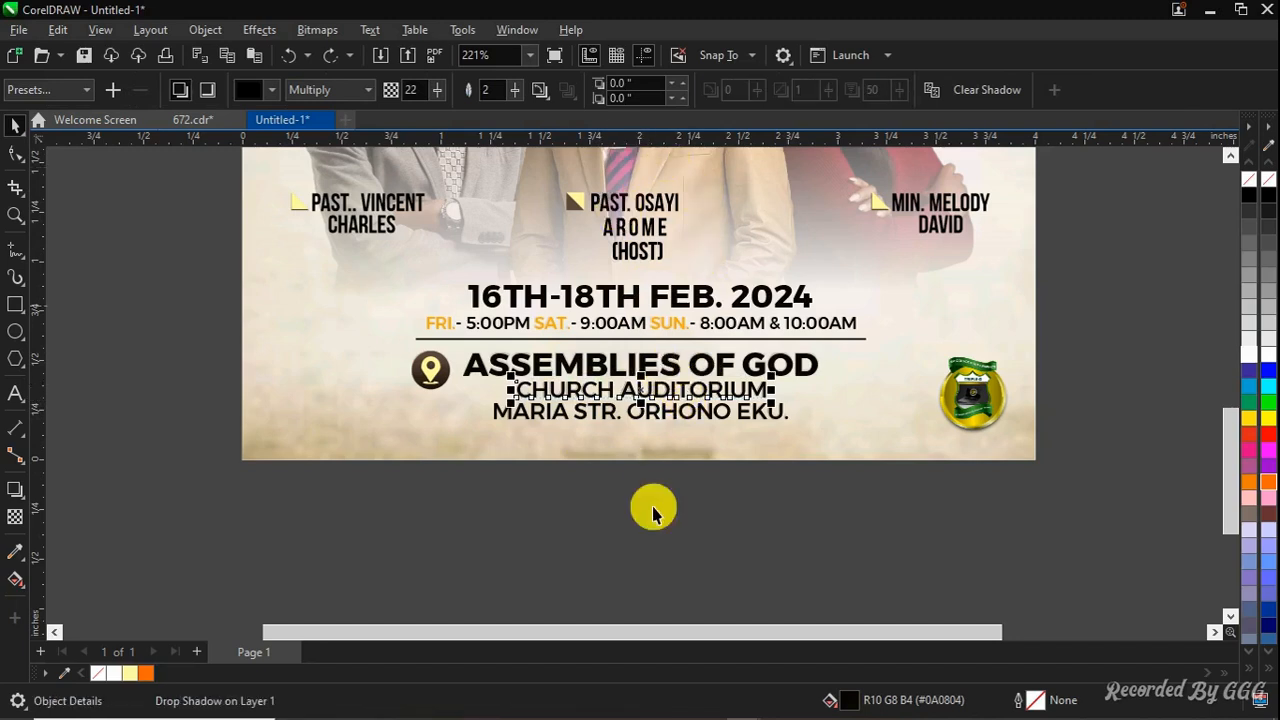
key(Escape)
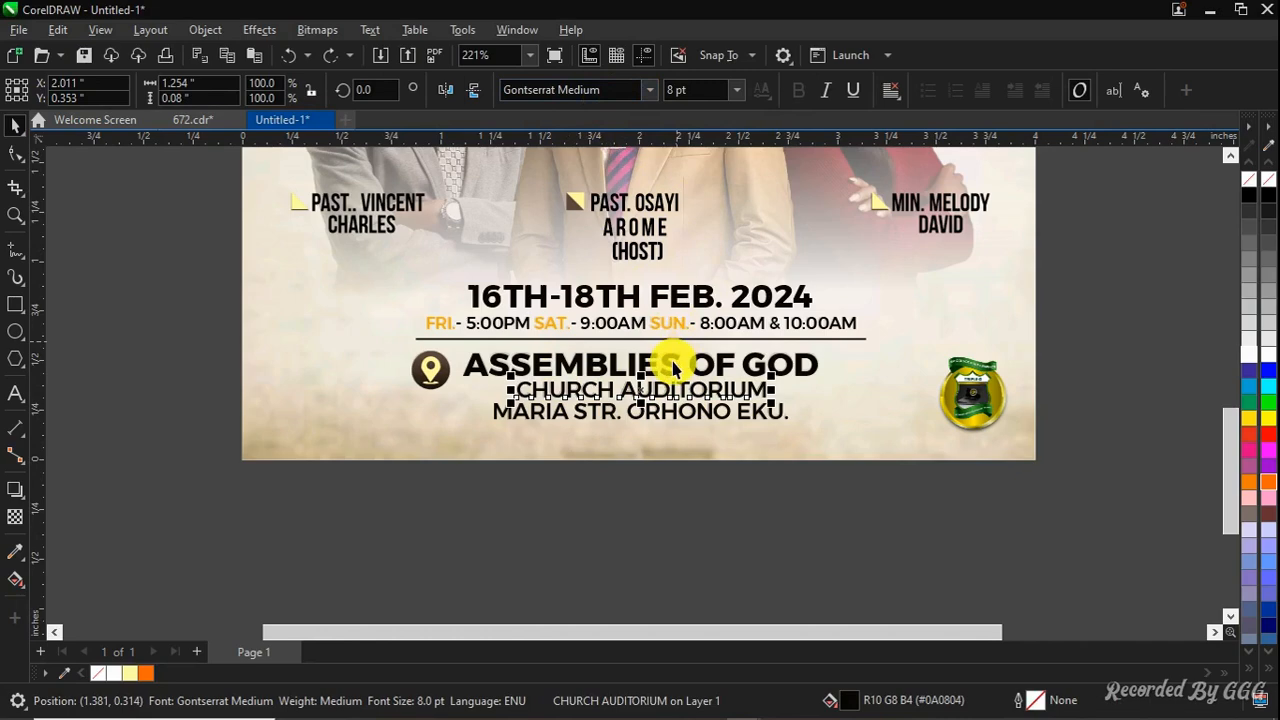
Nudge the street address line below "CHURCH AUDITORIUM" slightly down
click(652, 418)
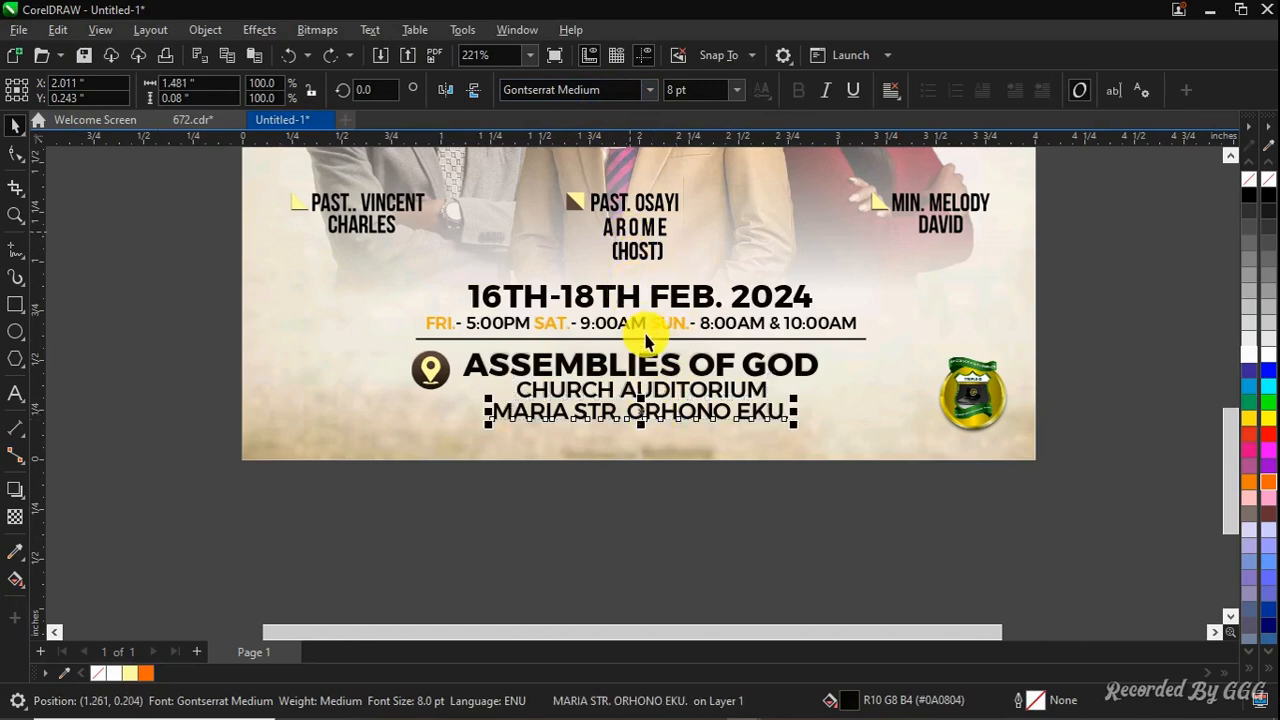
click(572, 540)
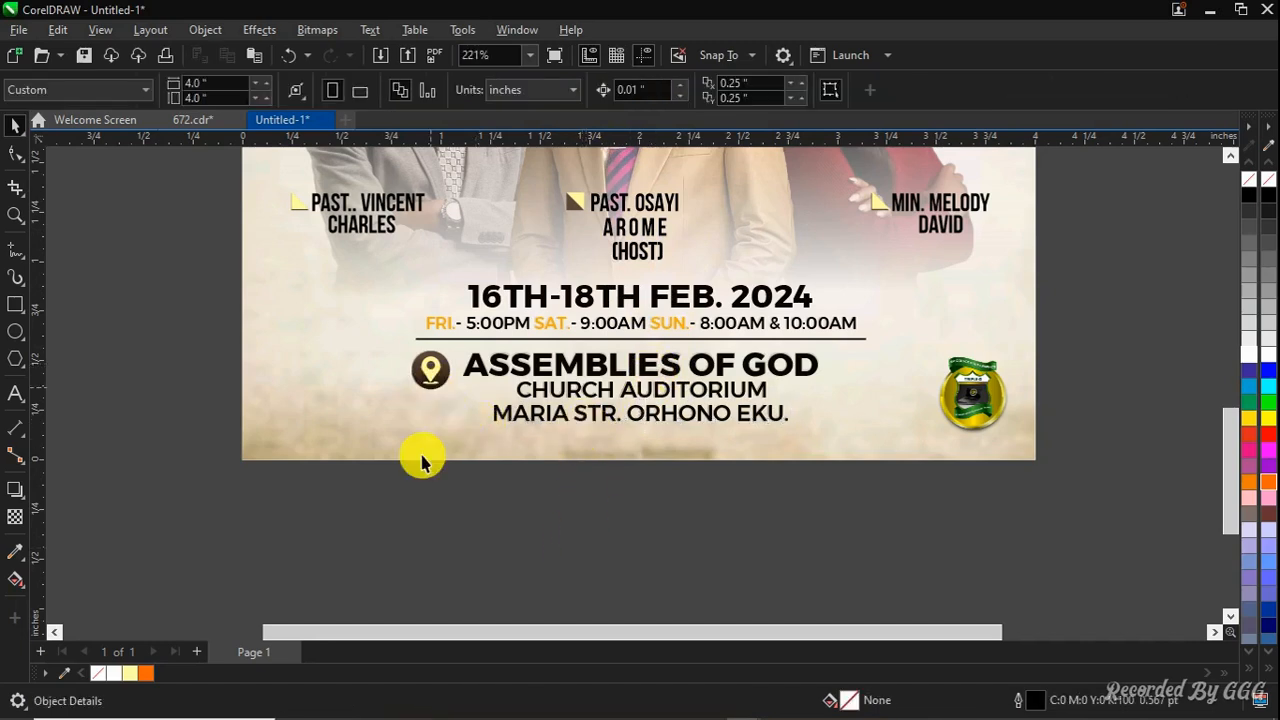
drag(400, 610, 440, 530)
Examine the drop shadow settings of the auditorium, street address and "ASSEMBLIES OF GOD" lines
click(608, 400)
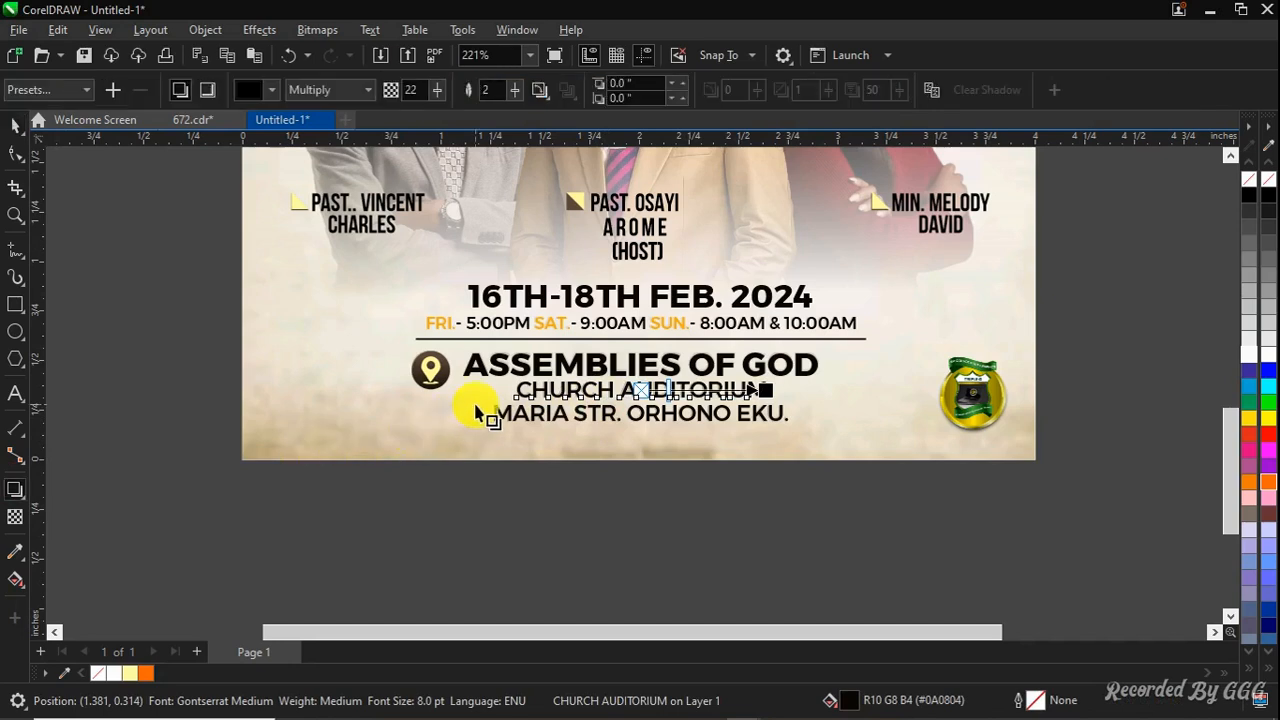
click(533, 418)
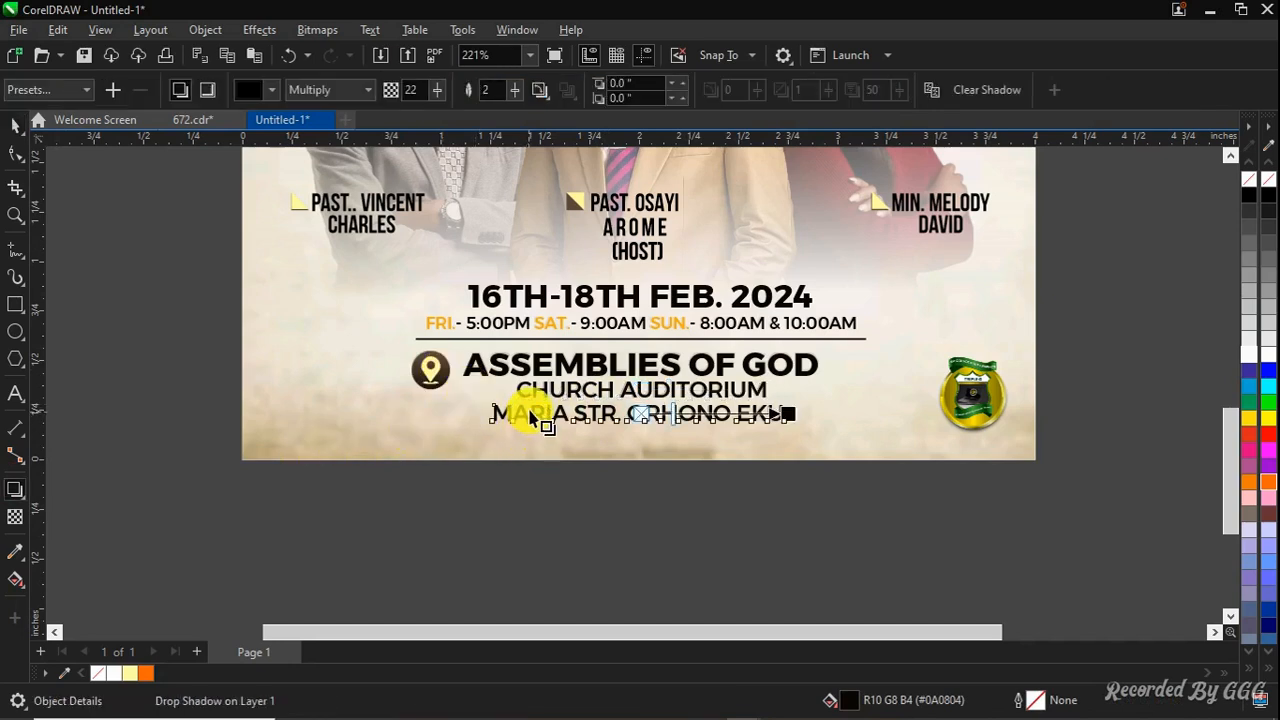
click(563, 368)
key(space)
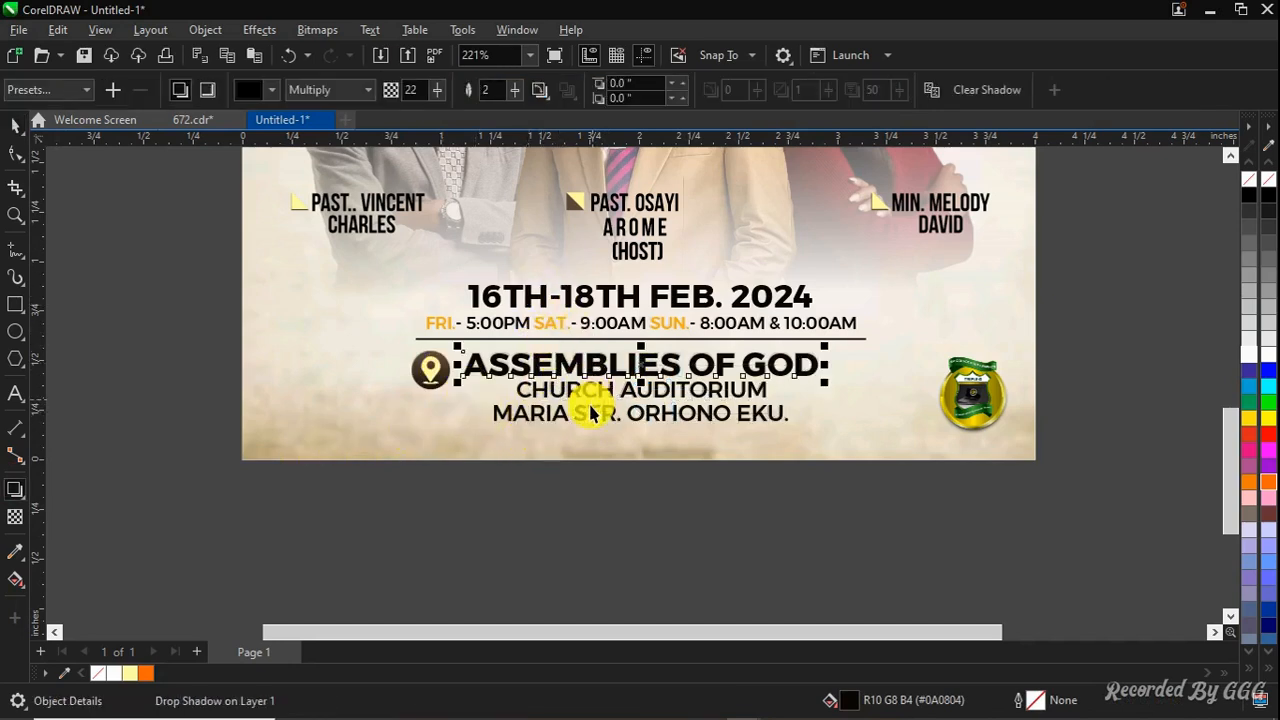
click(503, 606)
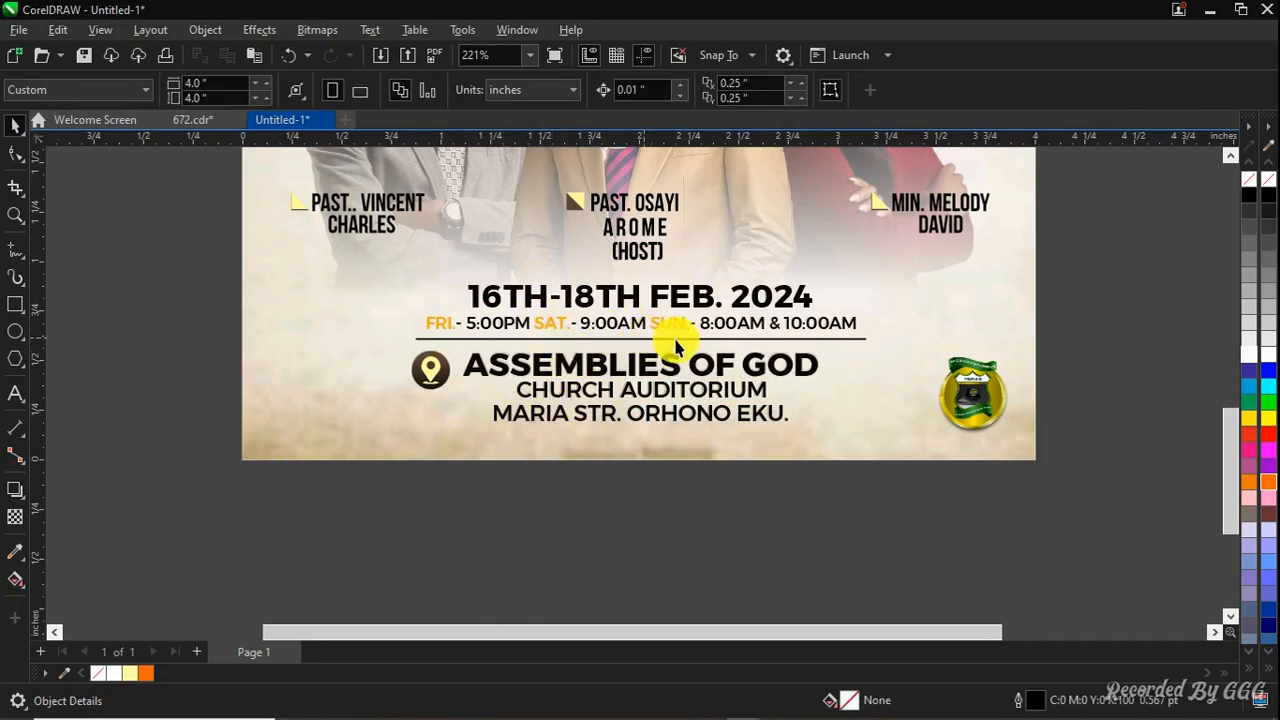
Stretch the thin black divider rectangle below the service times downward to about 0.069 inch high
scroll(749, 342, up, 3)
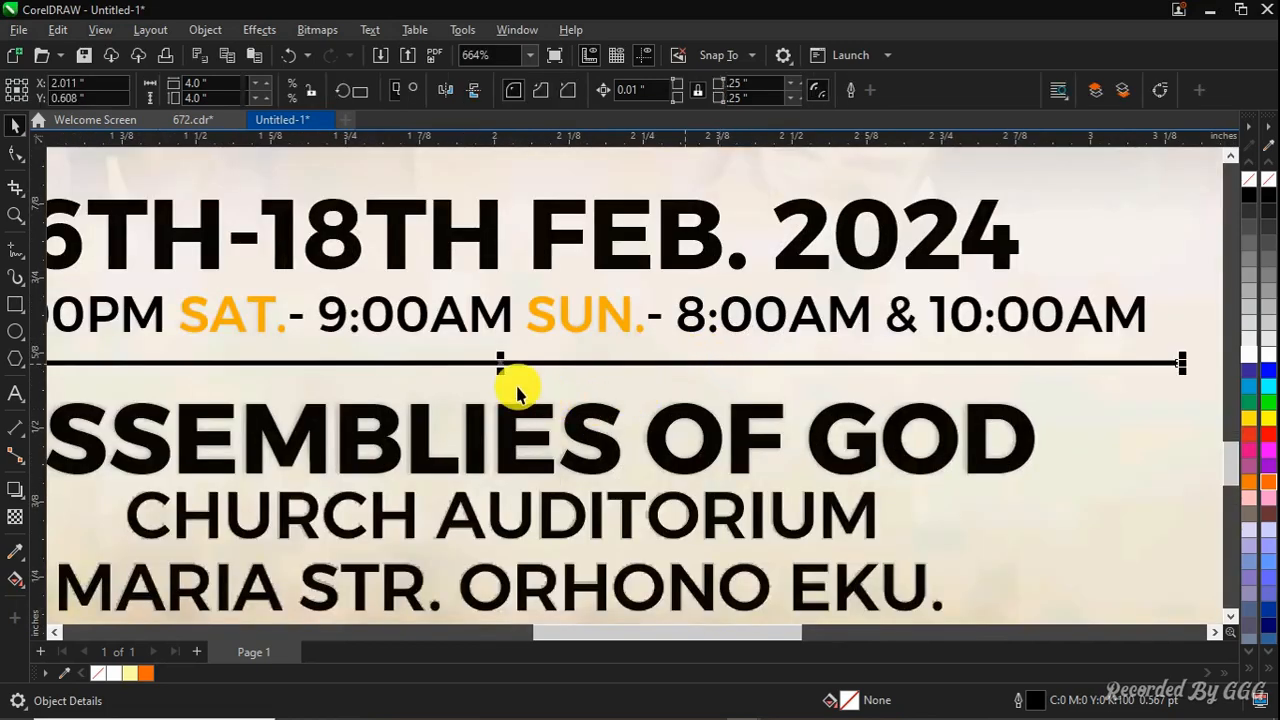
drag(503, 366, 519, 400)
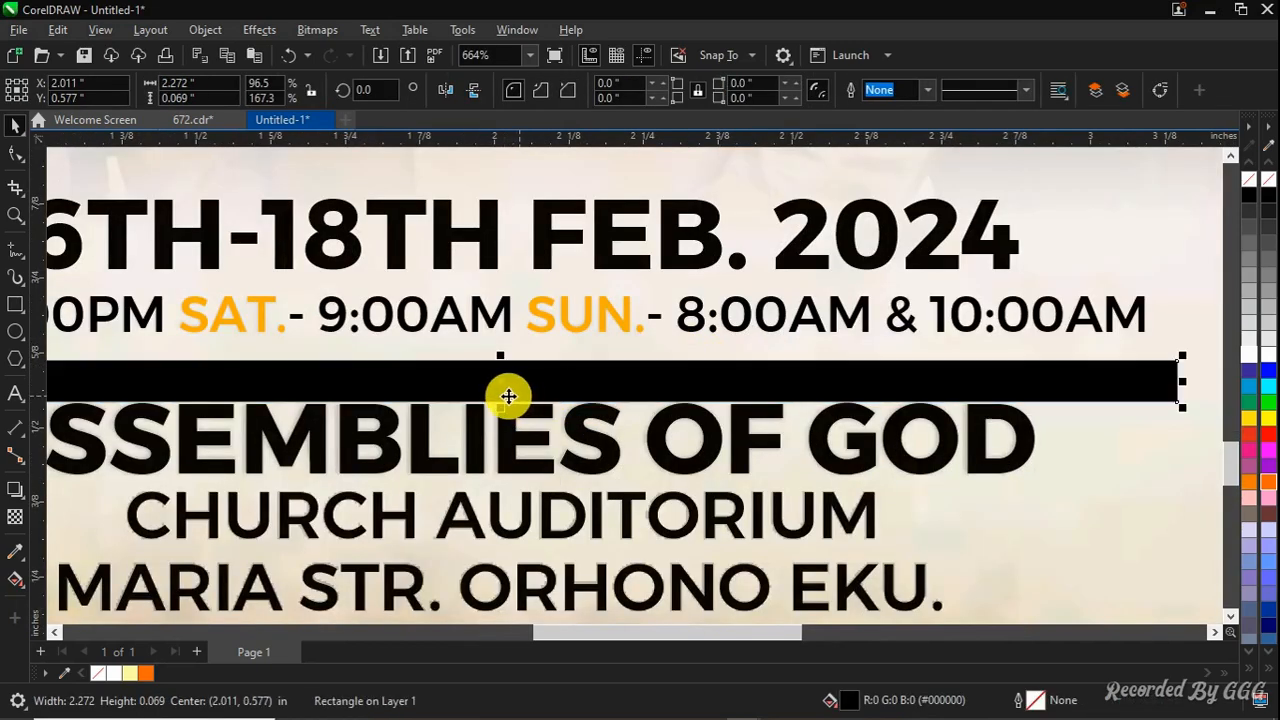
Undo the last height change of the thin black divider below the service times and clear the selection
key(ctrl+z)
key(shift+F4)
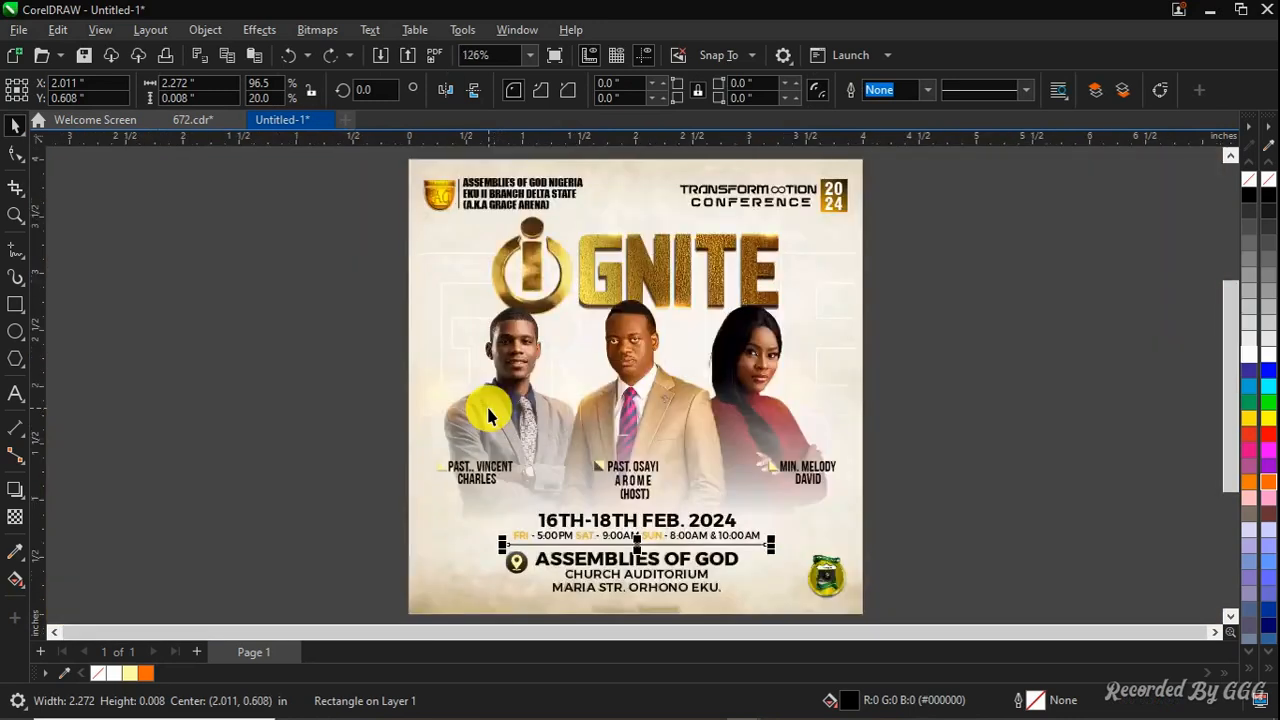
click(1009, 523)
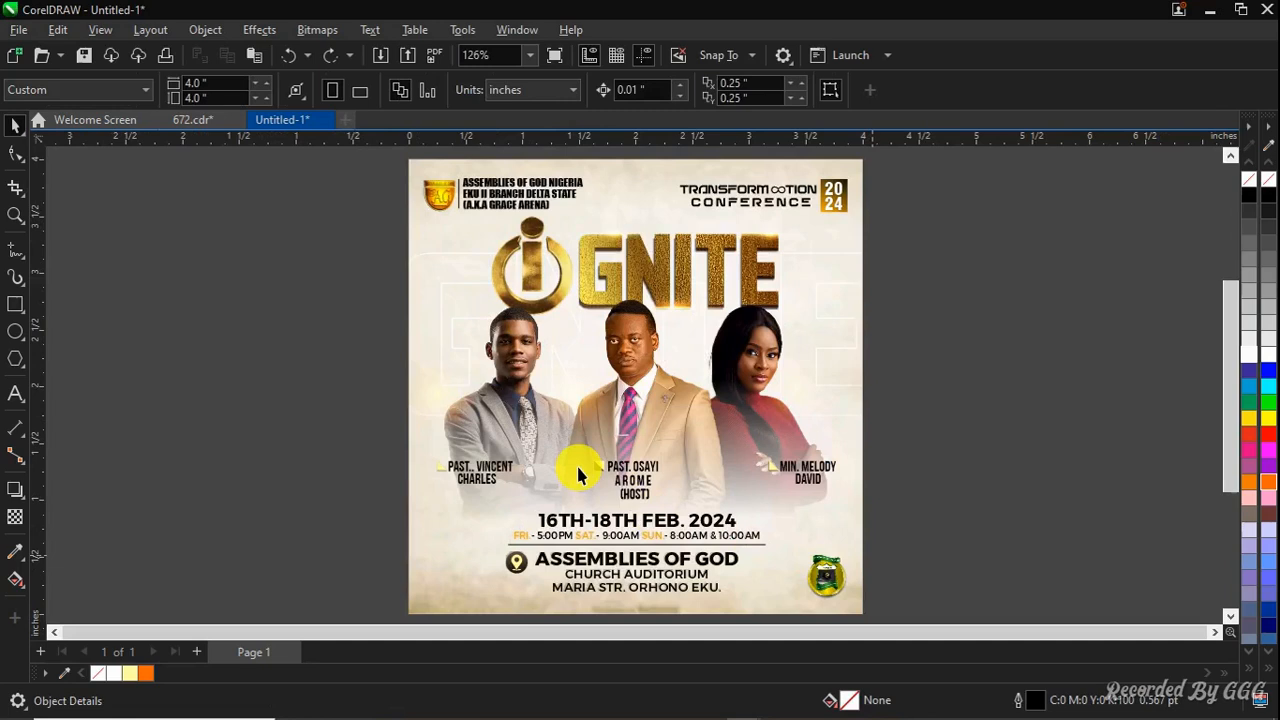
Open the flyer's PowerClip contents and try moving the lens flare above the G to about X 1.395, Y 3.011 inches
click(457, 323)
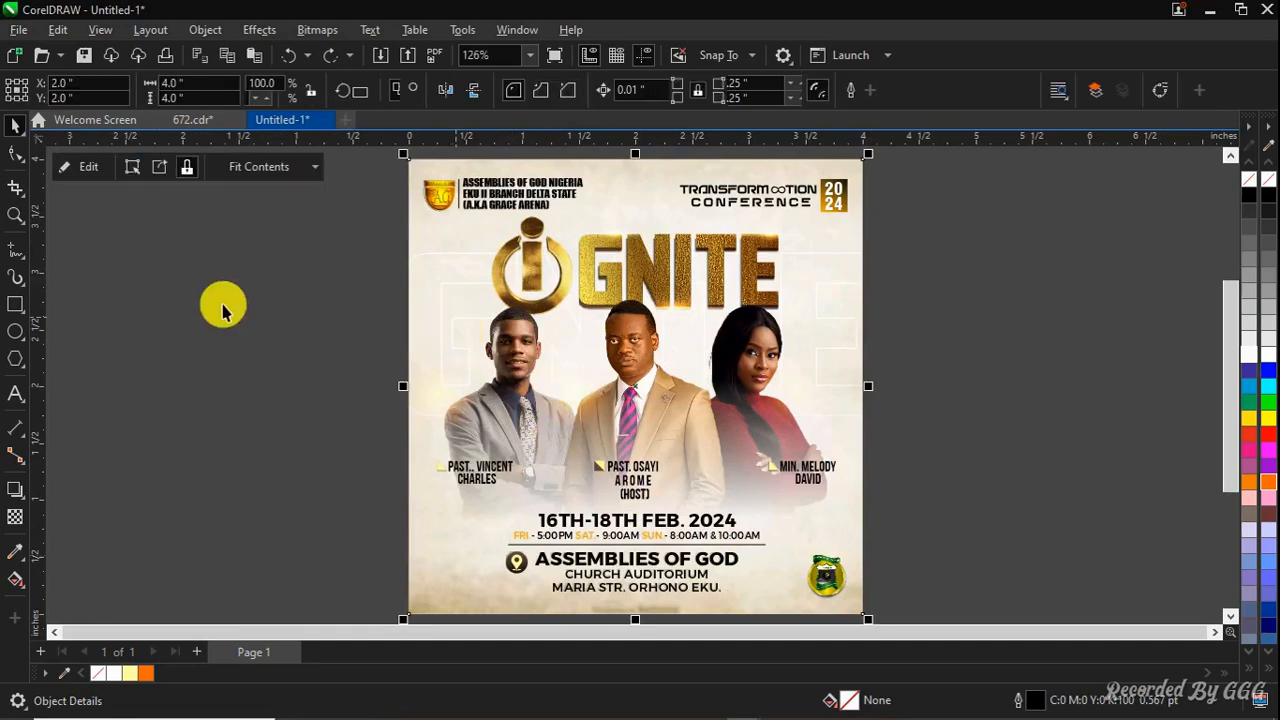
click(76, 168)
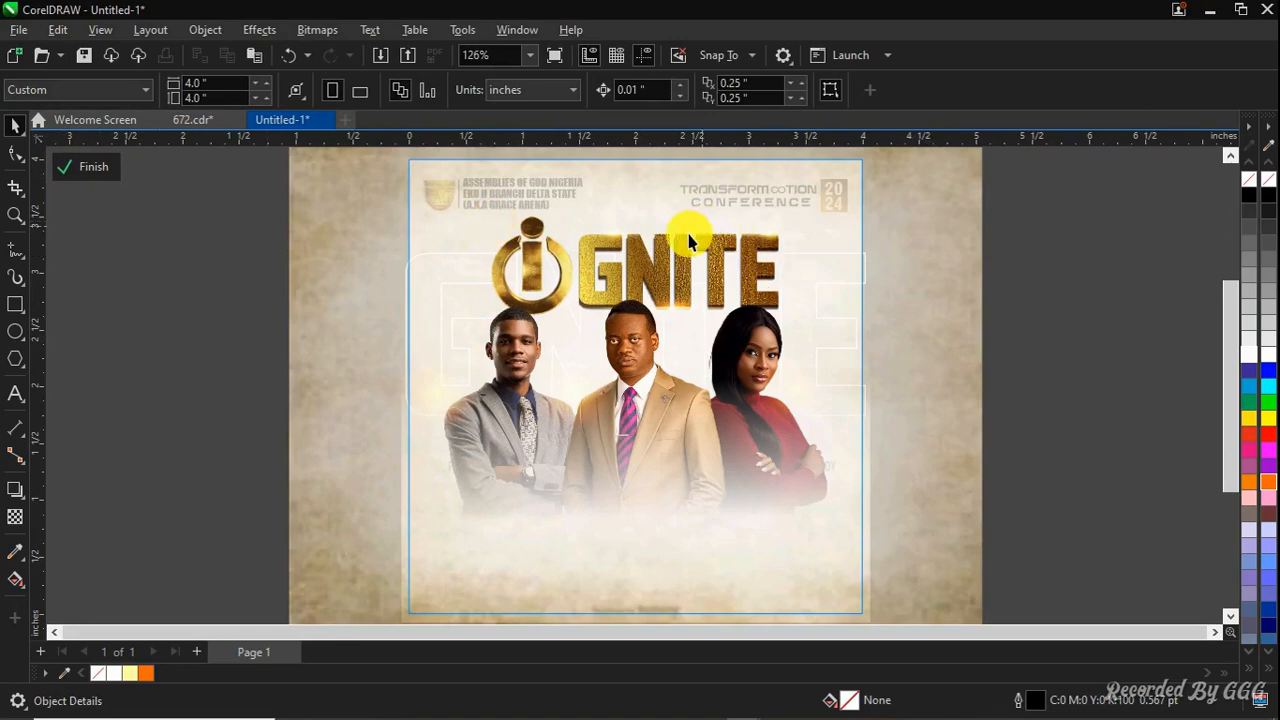
click(620, 260)
scroll(630, 252, up, 2)
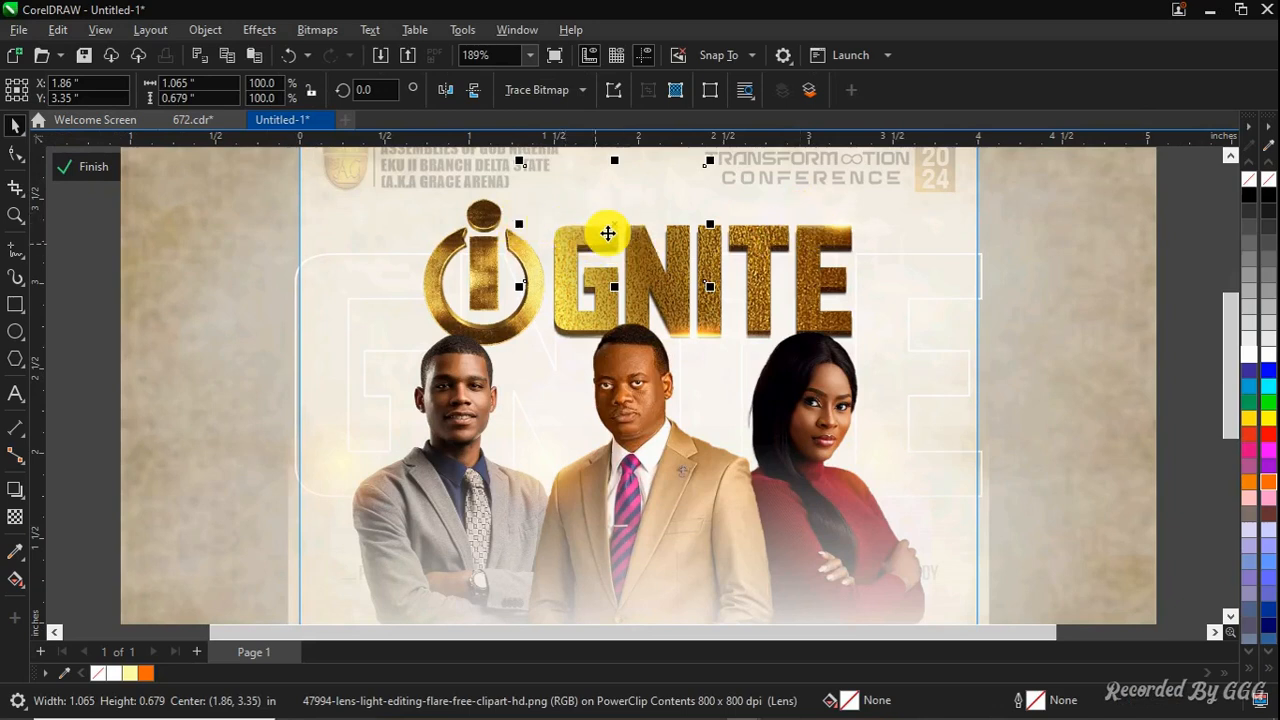
drag(607, 233, 537, 272)
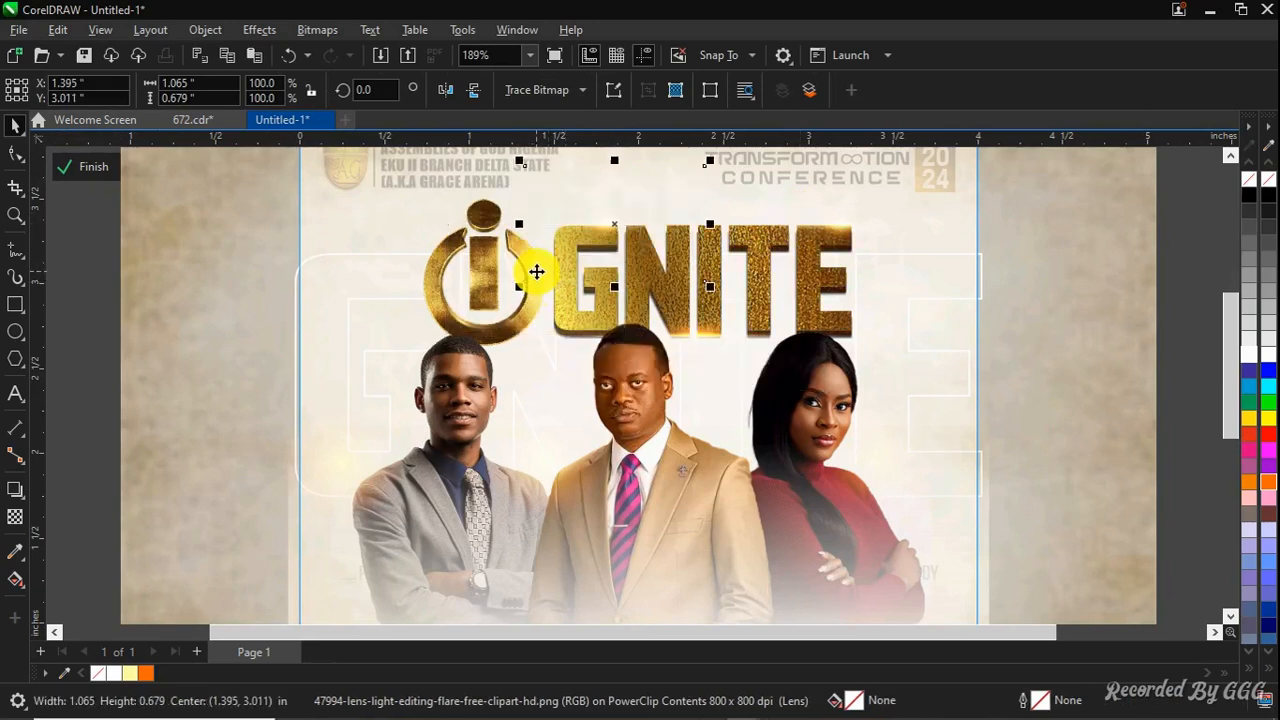
key(ctrl+z)
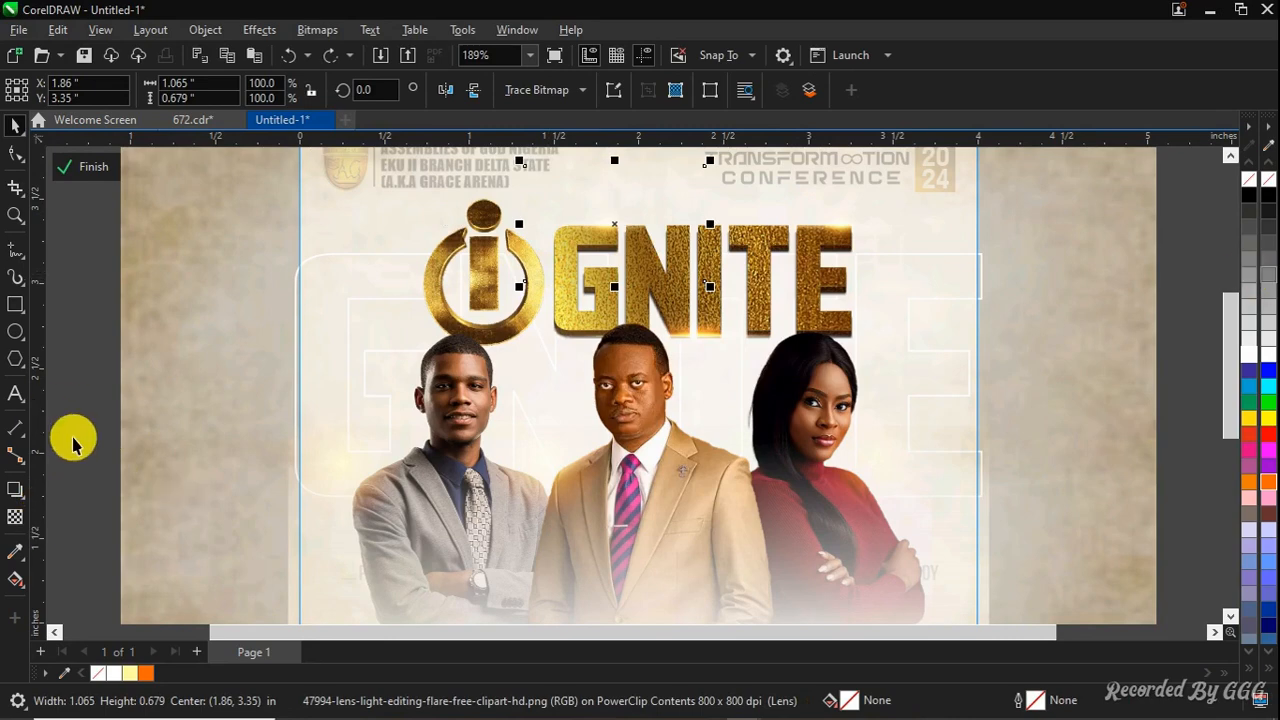
Compare the Normal and Screen merge modes on the lens flare above the G, and try Normal on the flare above the E
click(15, 516)
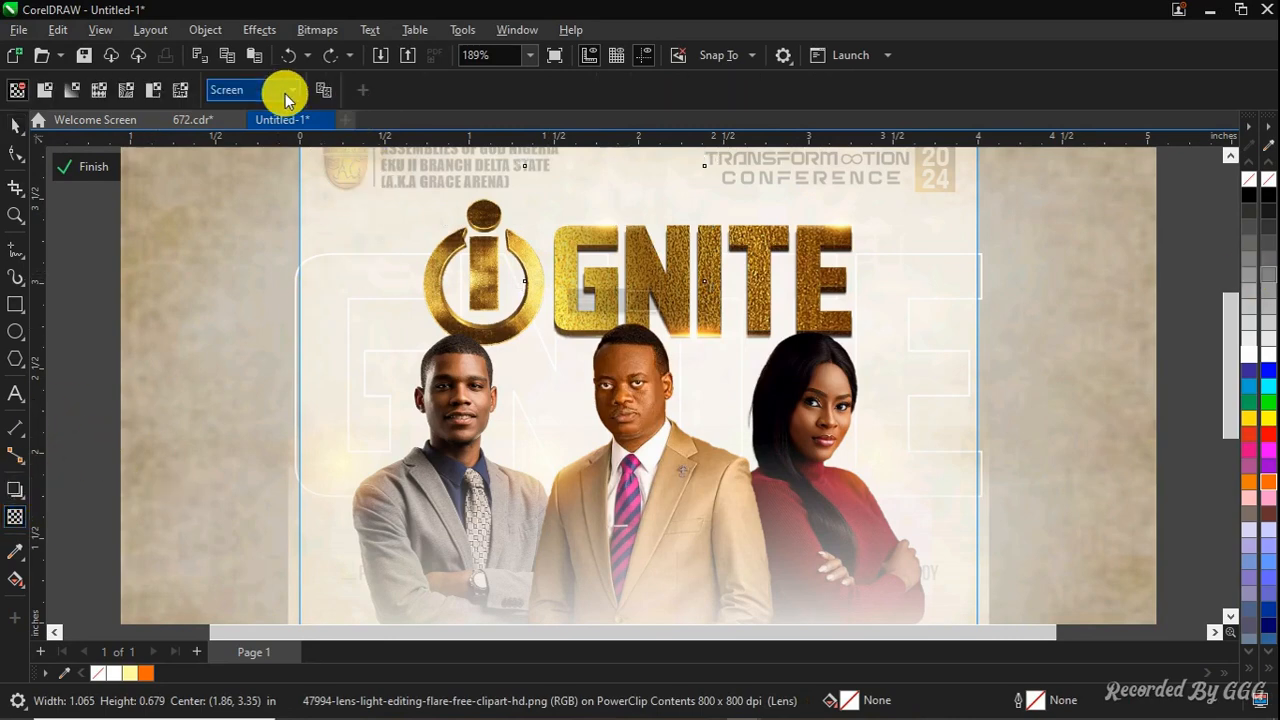
click(287, 92)
click(272, 113)
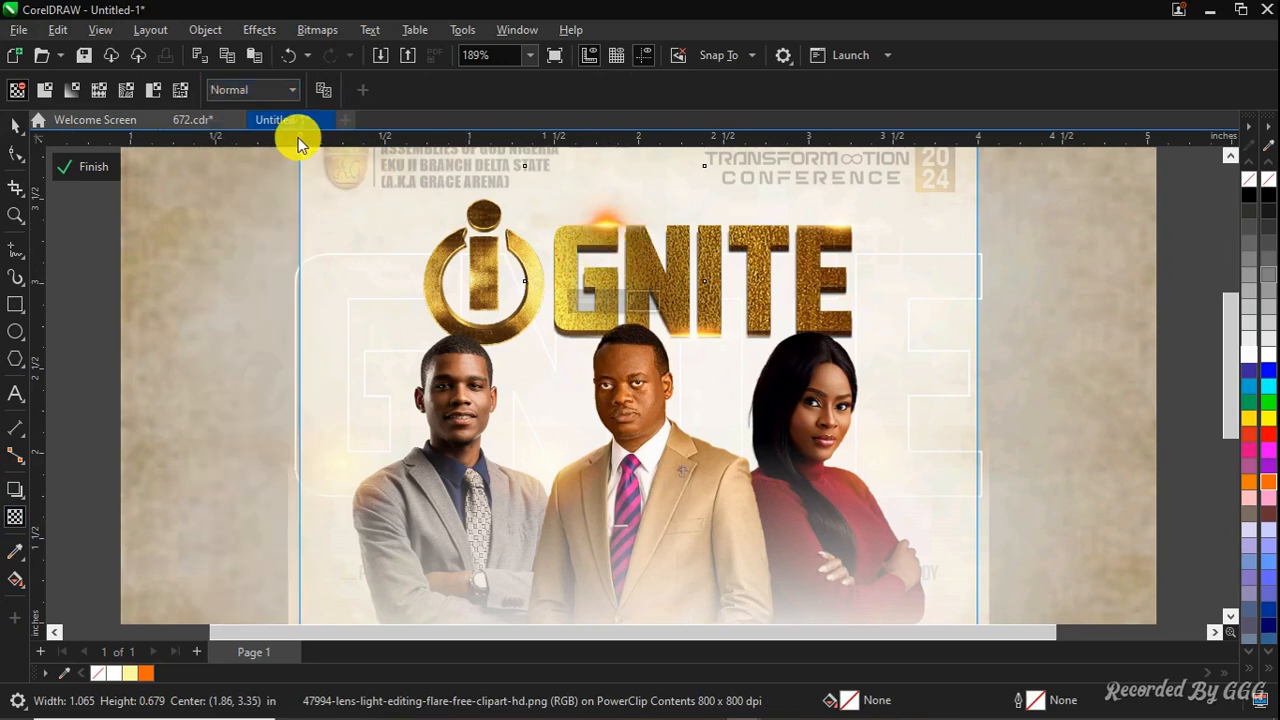
click(284, 94)
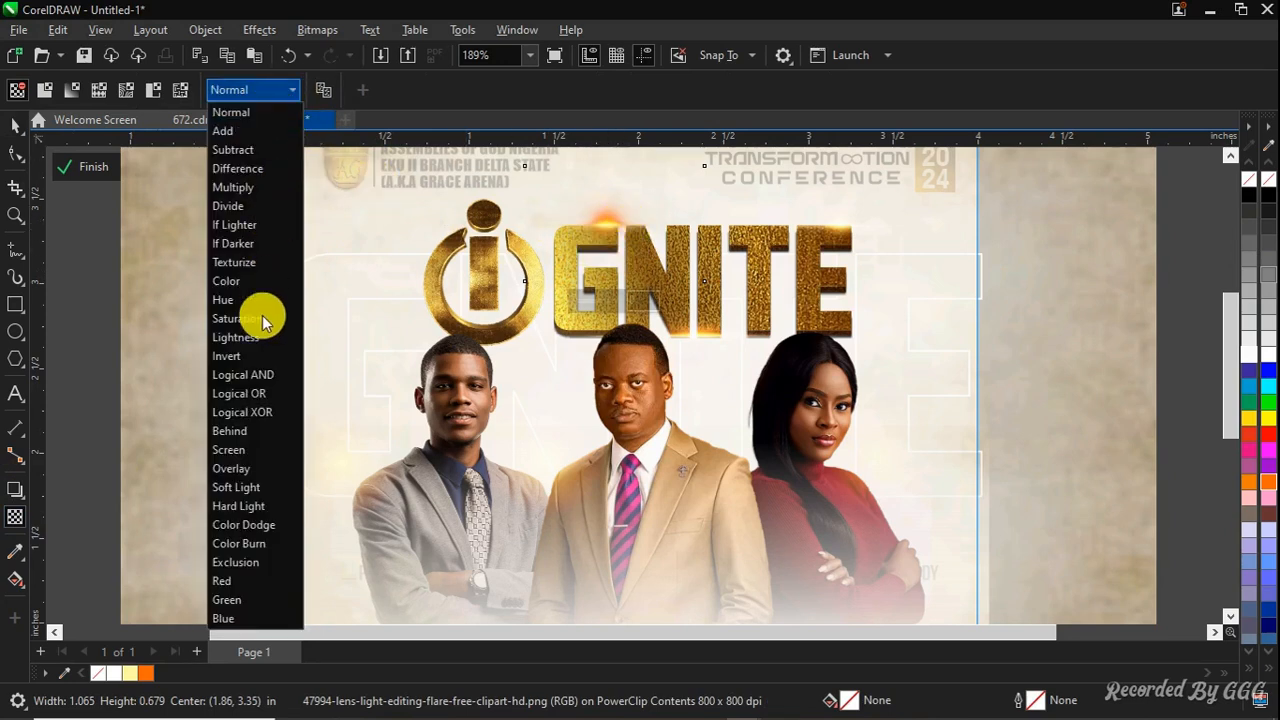
click(248, 450)
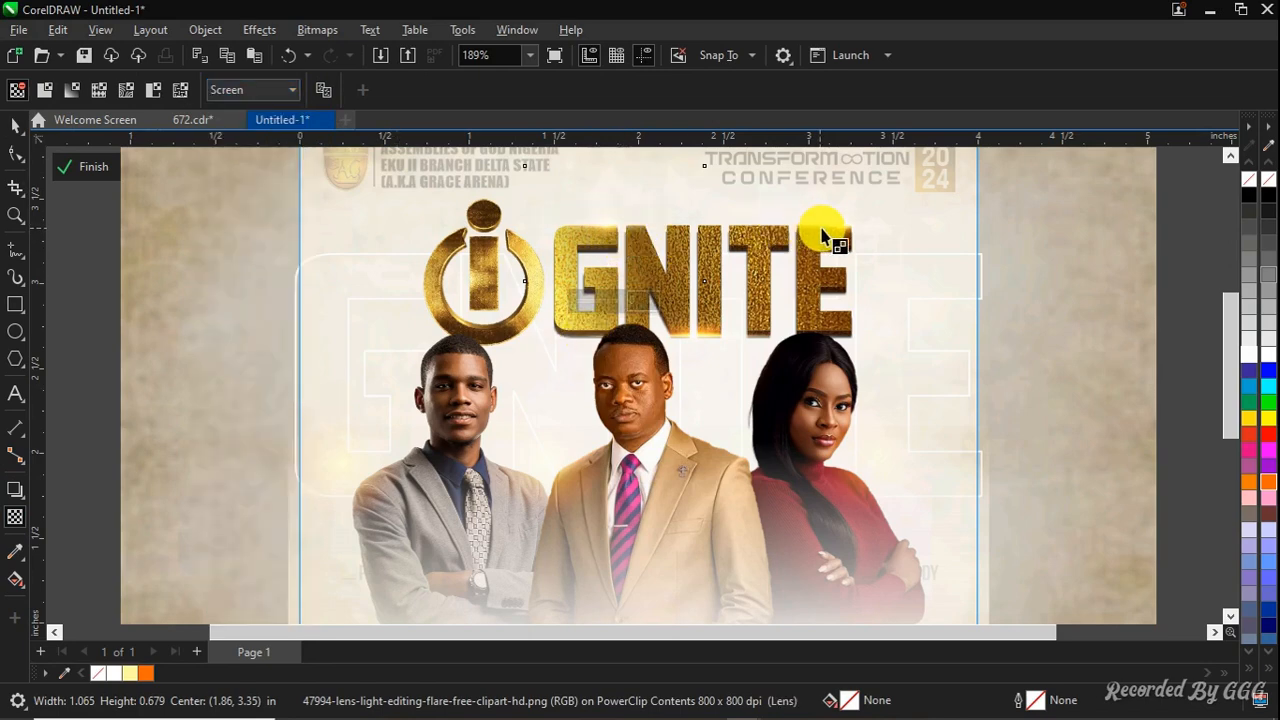
click(275, 96)
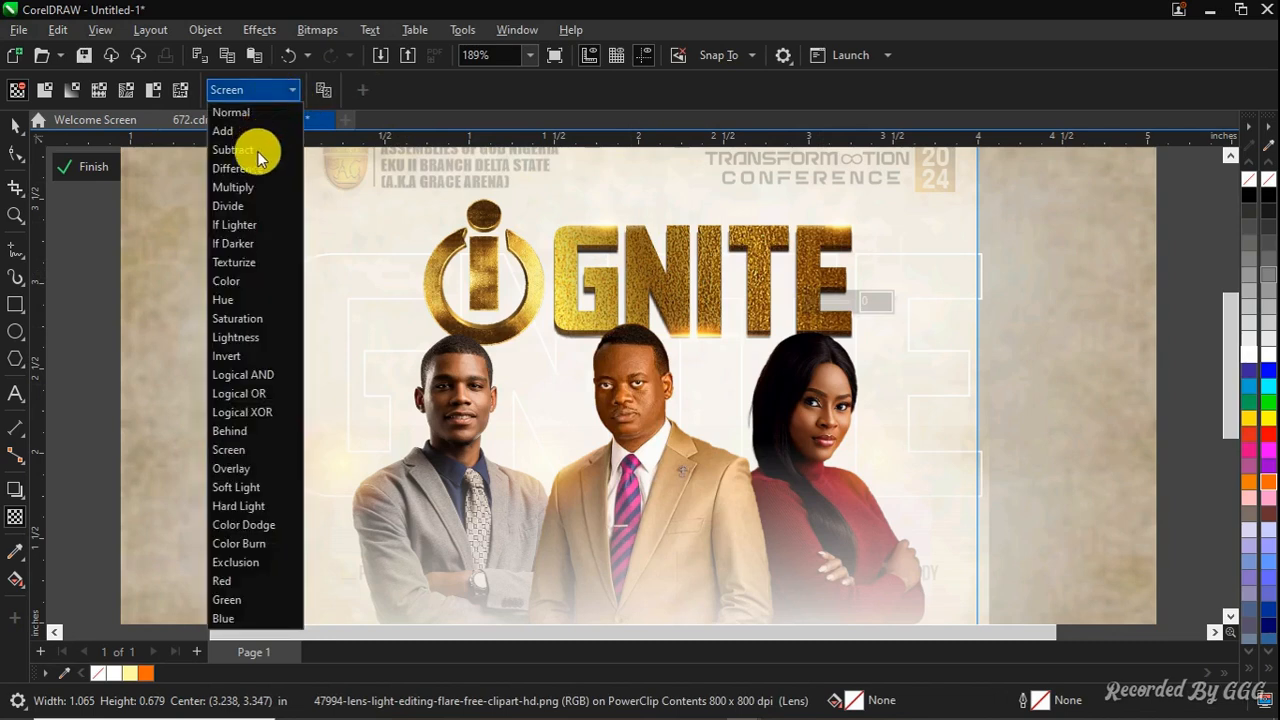
click(262, 113)
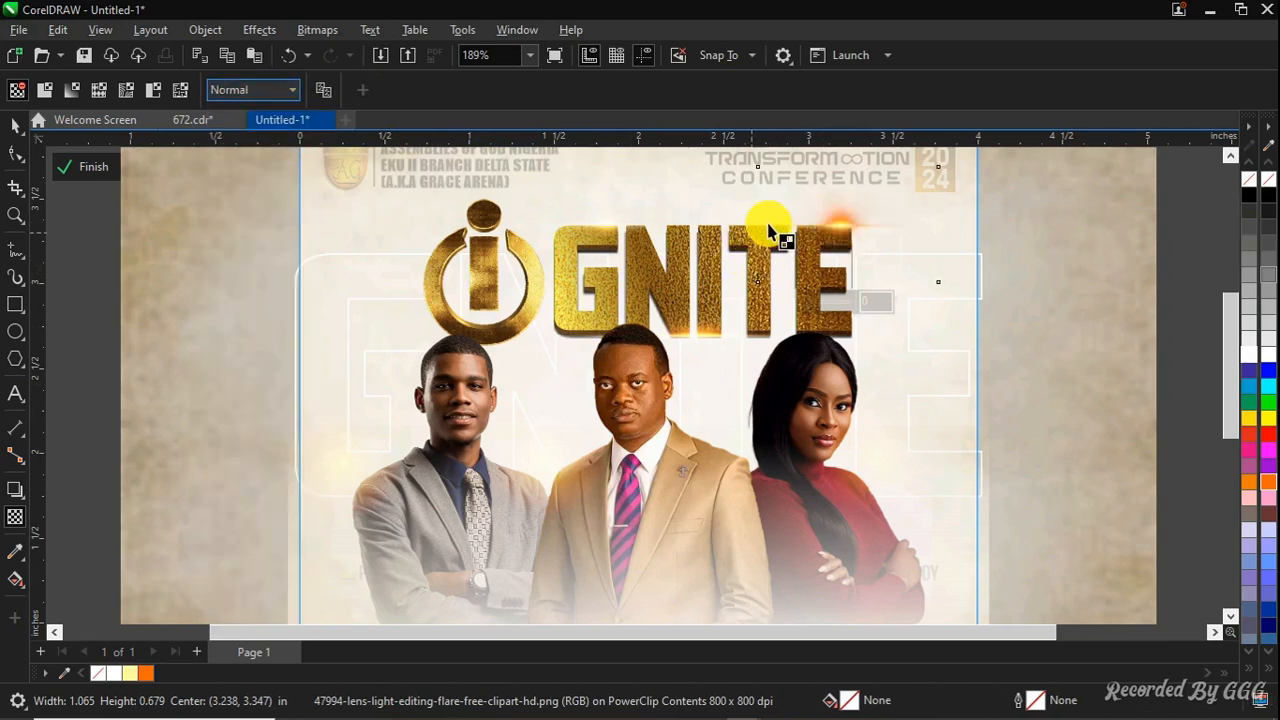
Try the Add and Normal merge modes on the wide lens flare below the IGNITE letters, and leave the PowerClip contents
drag(773, 183, 703, 340)
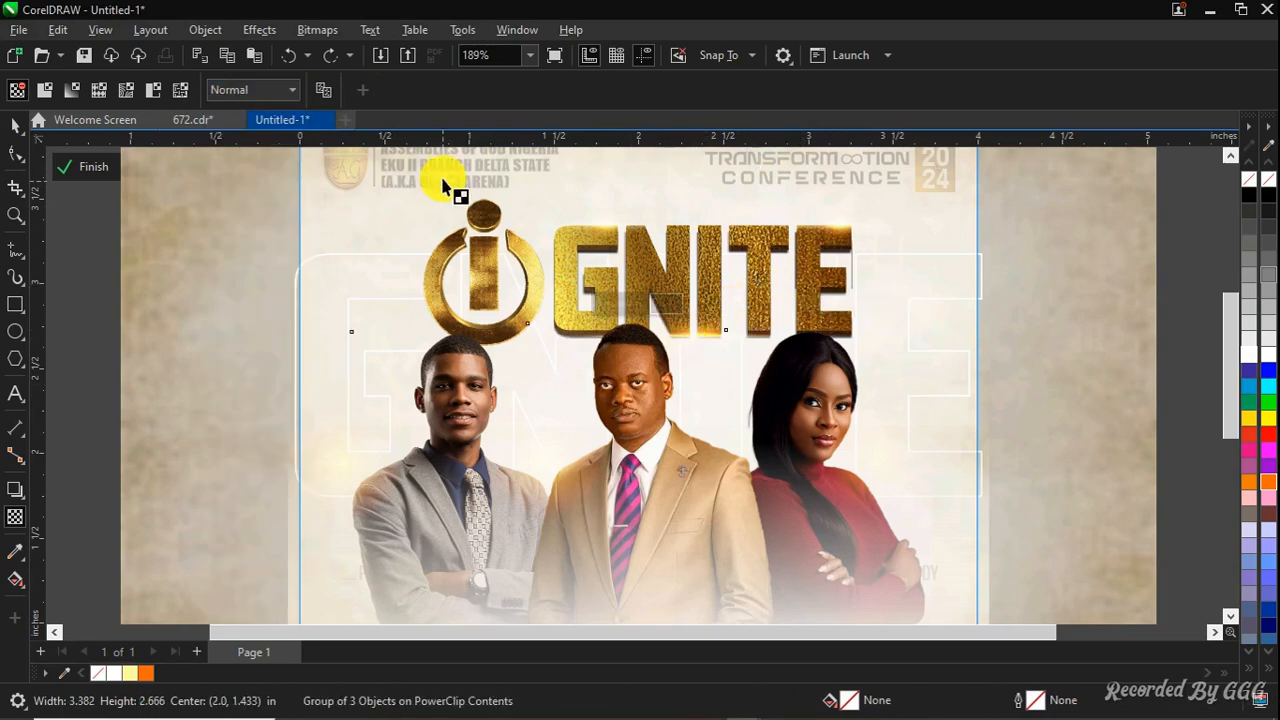
key(space)
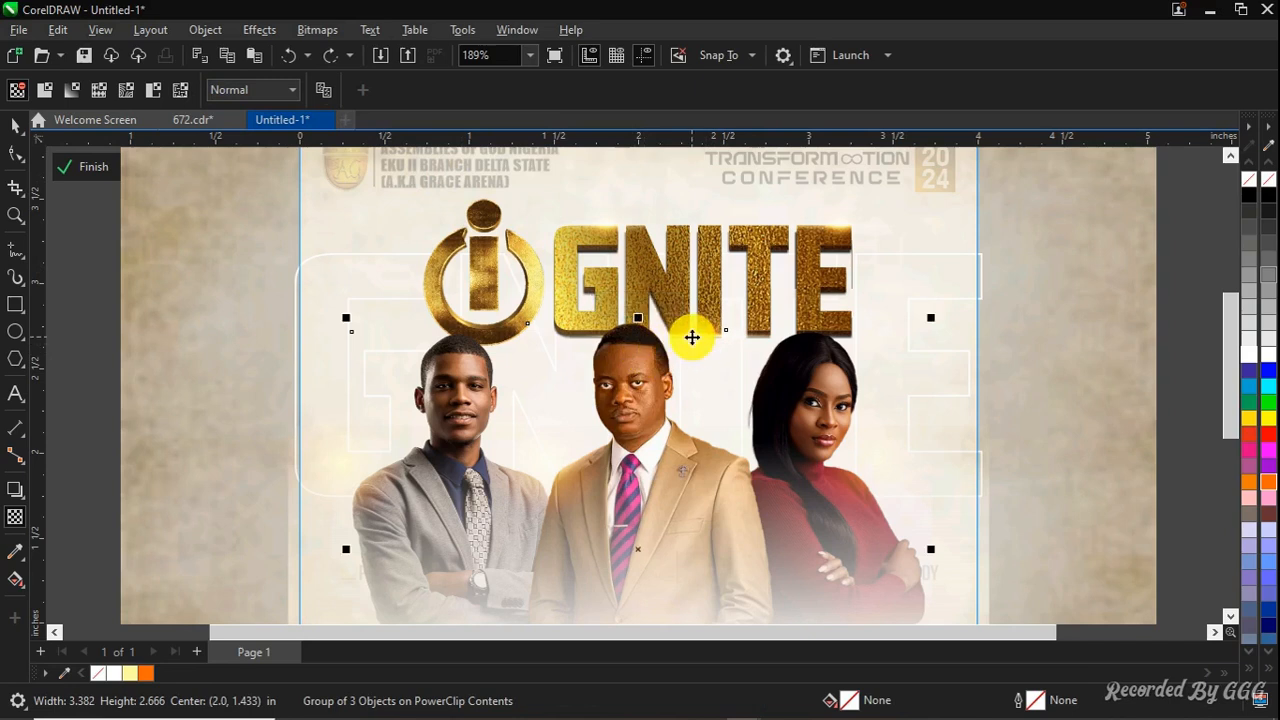
click(691, 337)
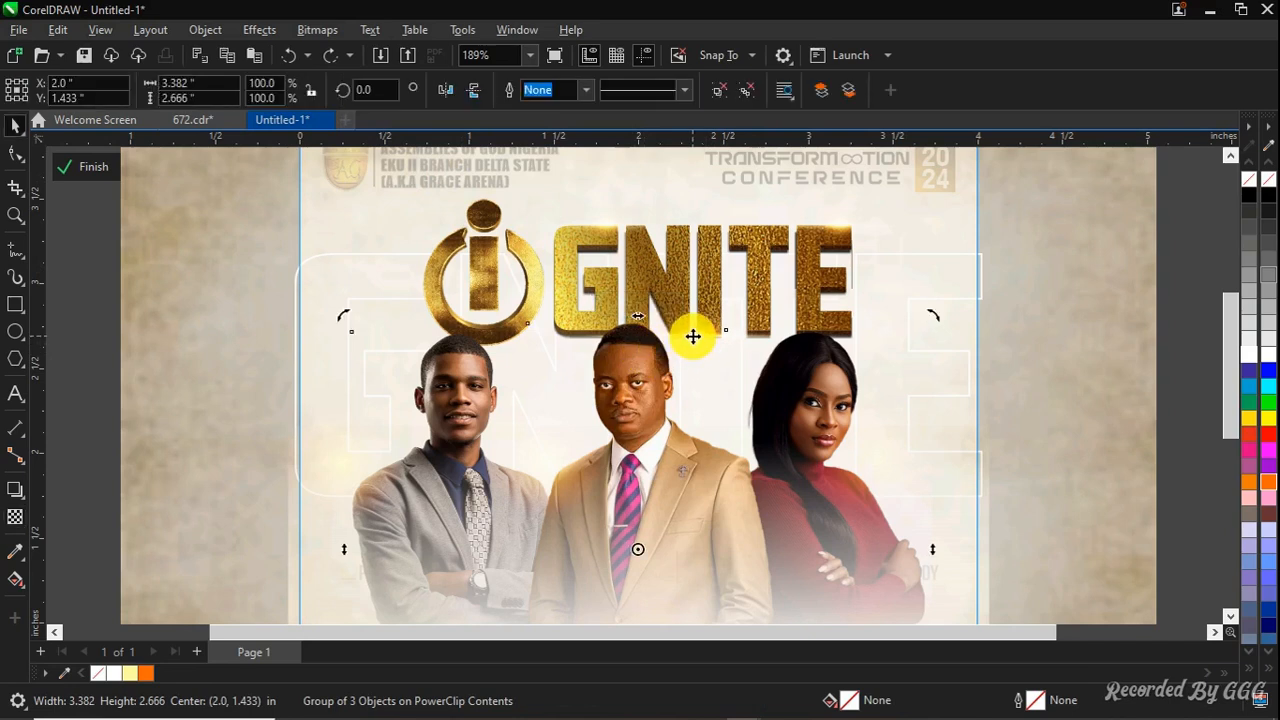
click(692, 335)
key(space)
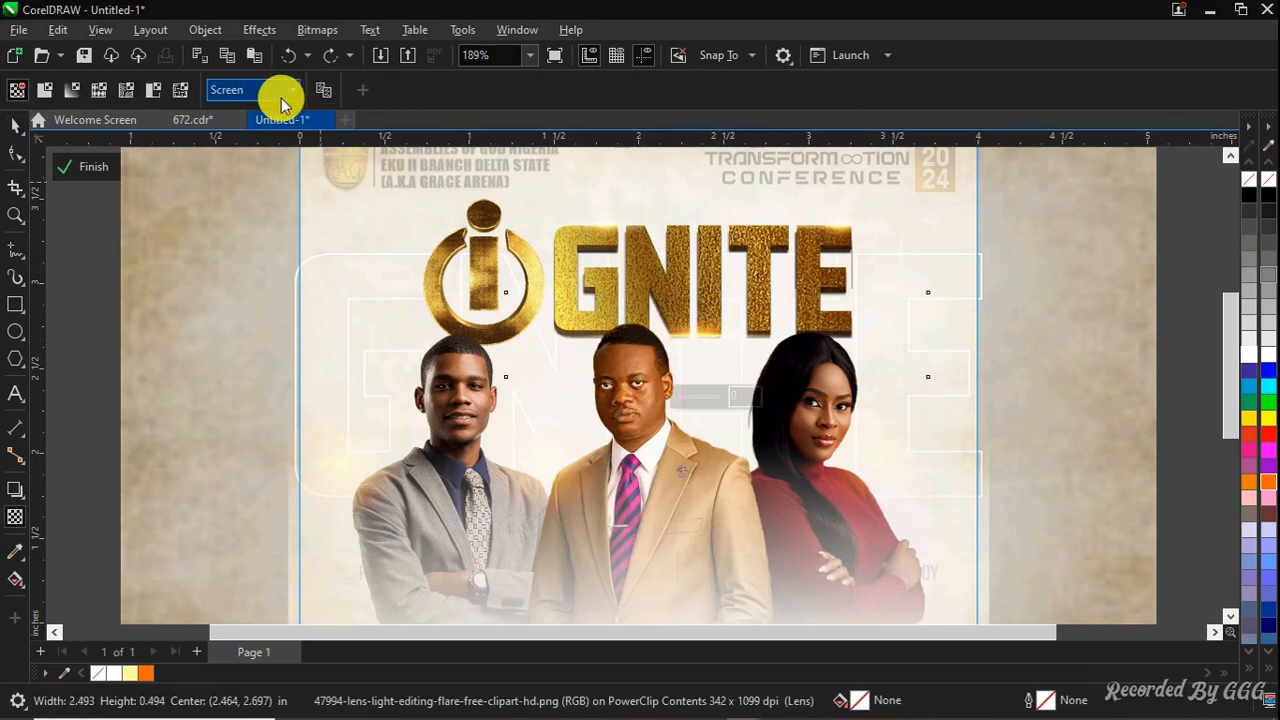
click(284, 92)
click(275, 133)
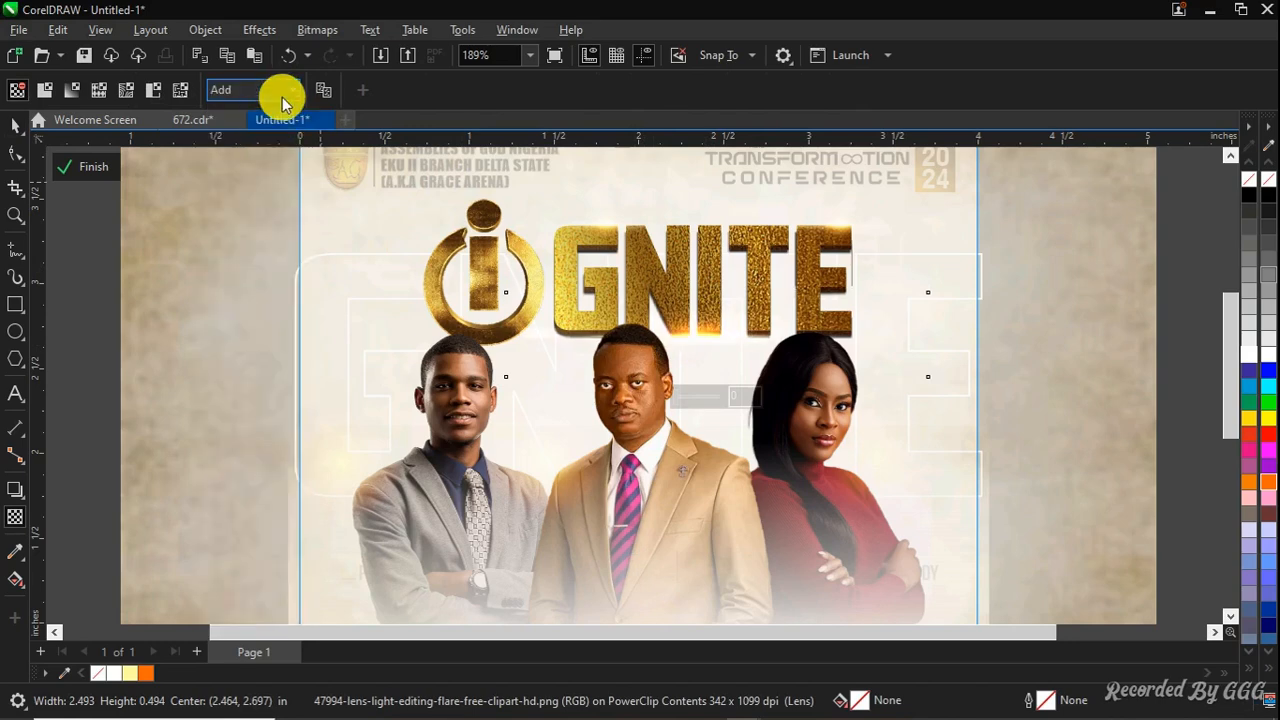
click(280, 102)
click(277, 114)
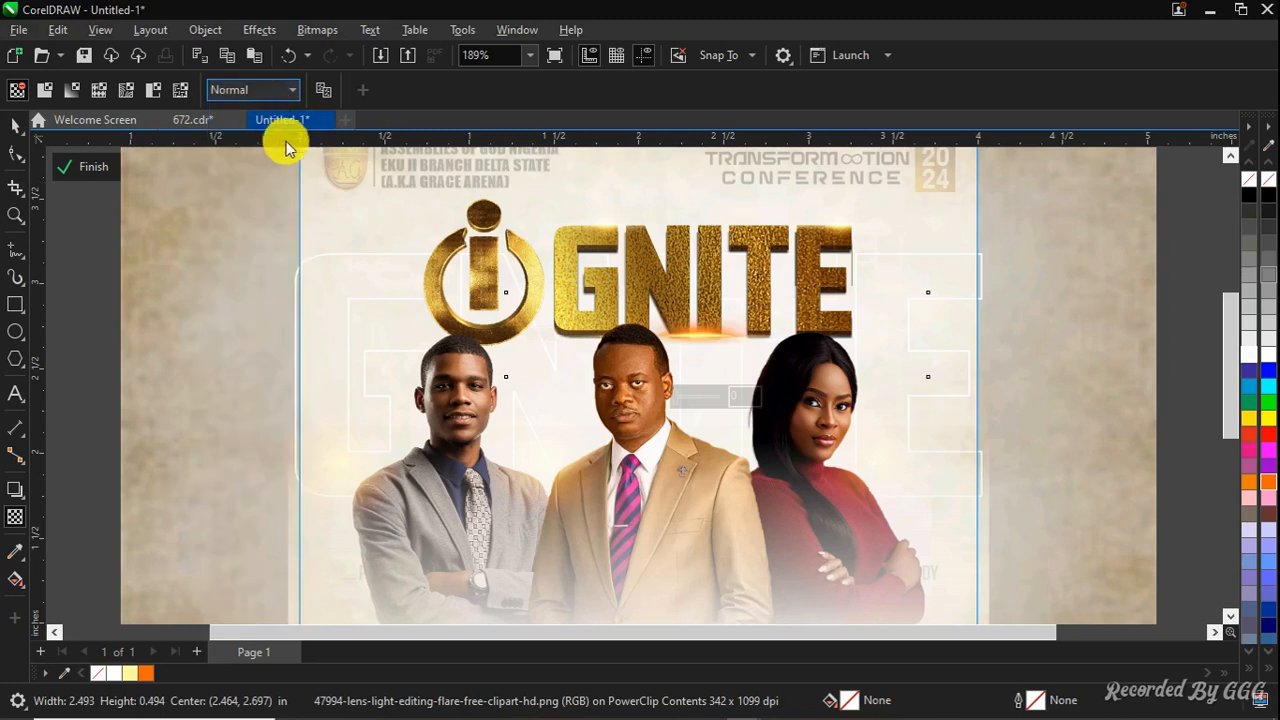
click(16, 125)
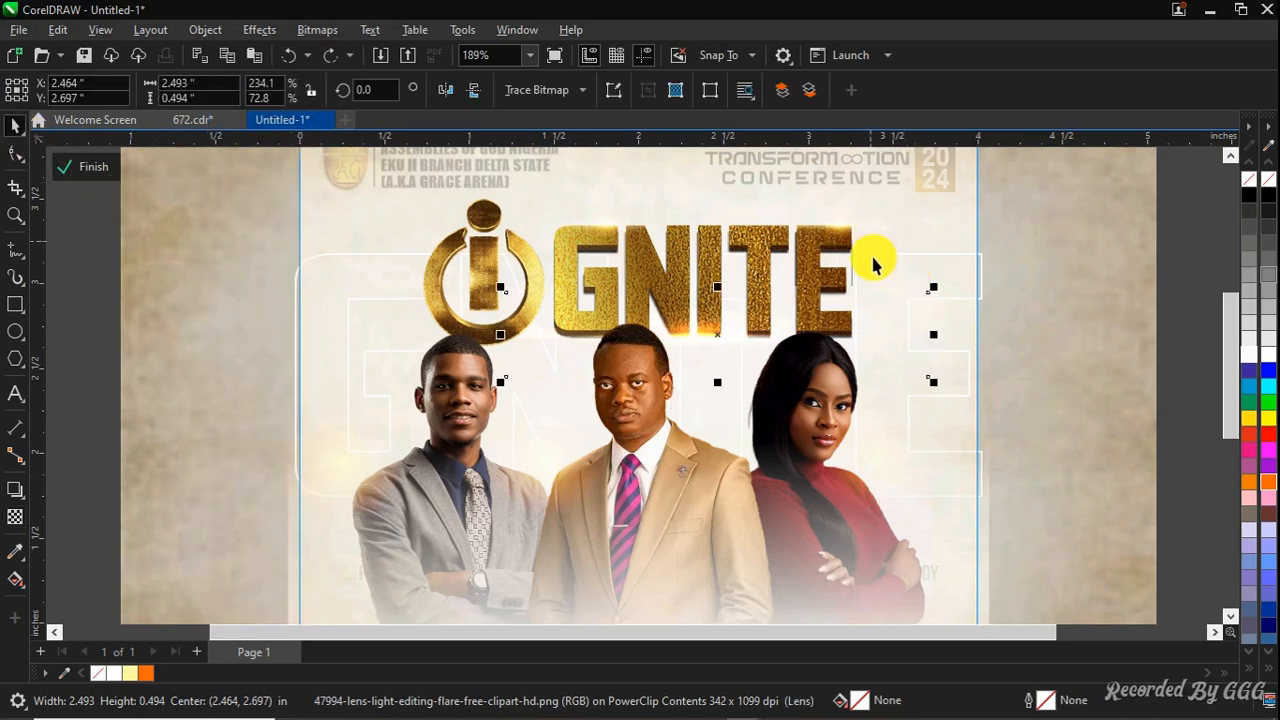
scroll(713, 268, down, 2)
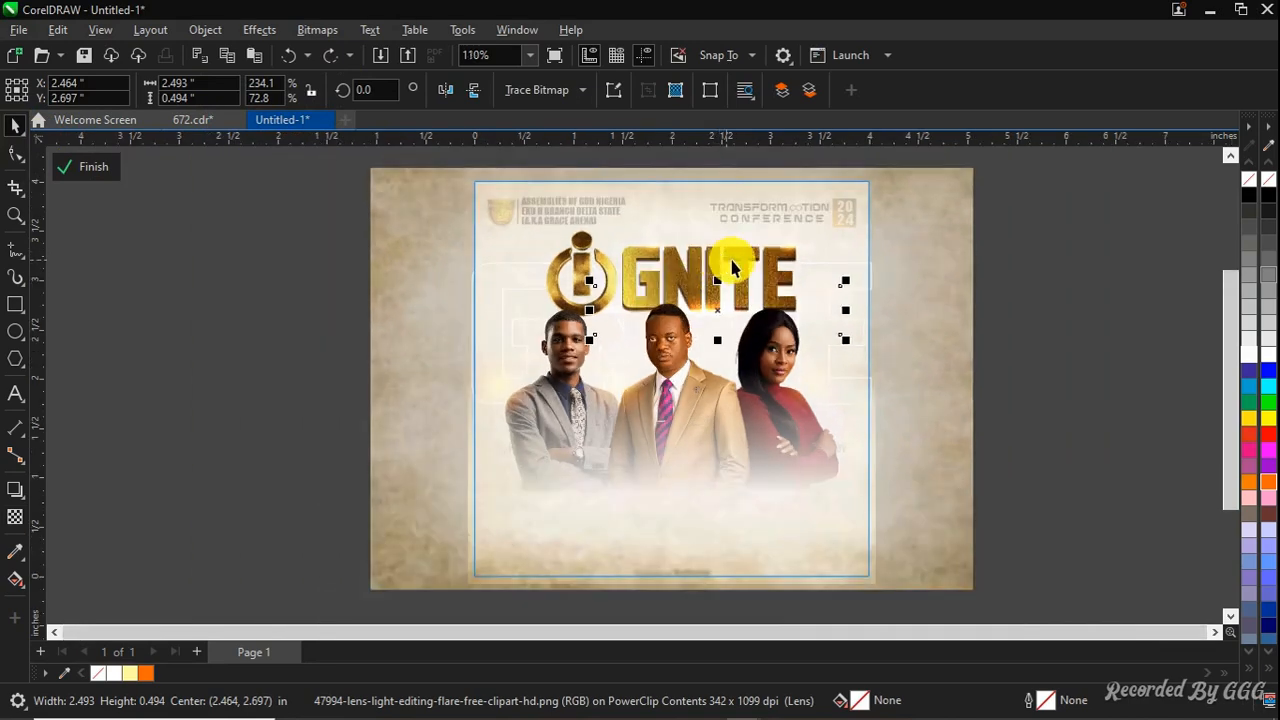
ctrl+click(1060, 327)
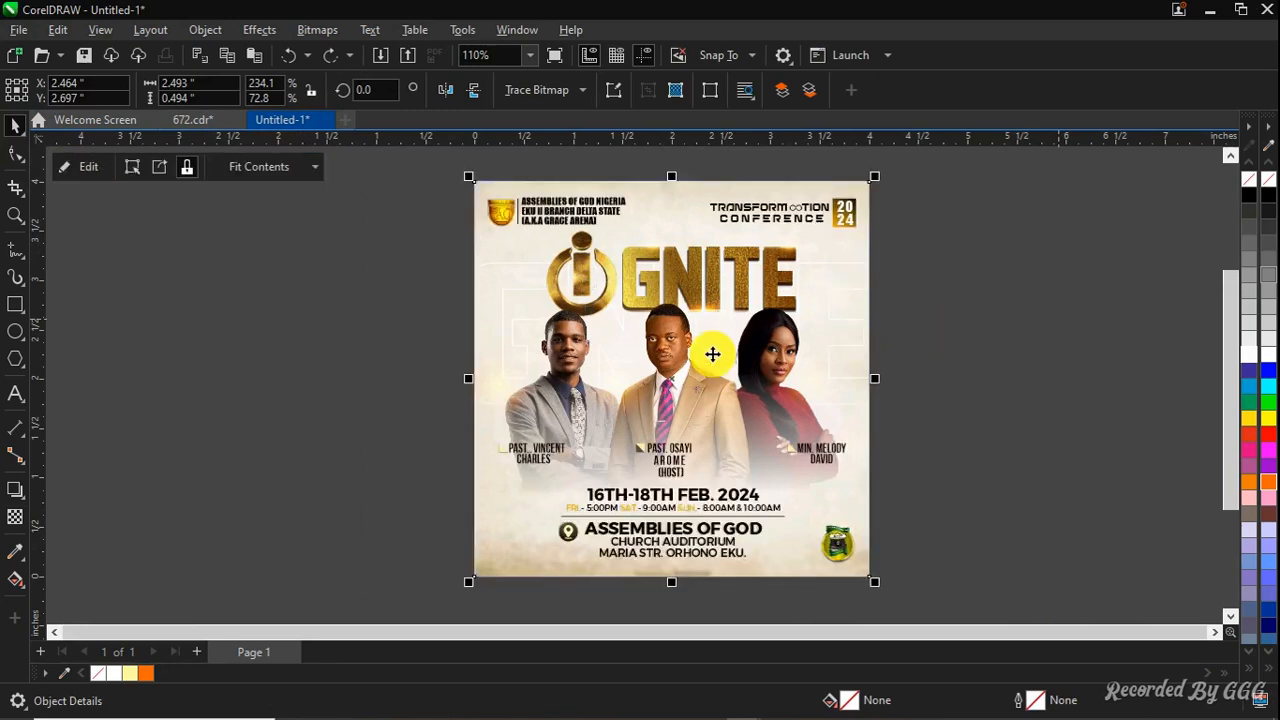
Reopen the flyer's PowerClip contents and select the glow effect image beside the grey-suited man's outer shoulder
click(61, 173)
click(664, 336)
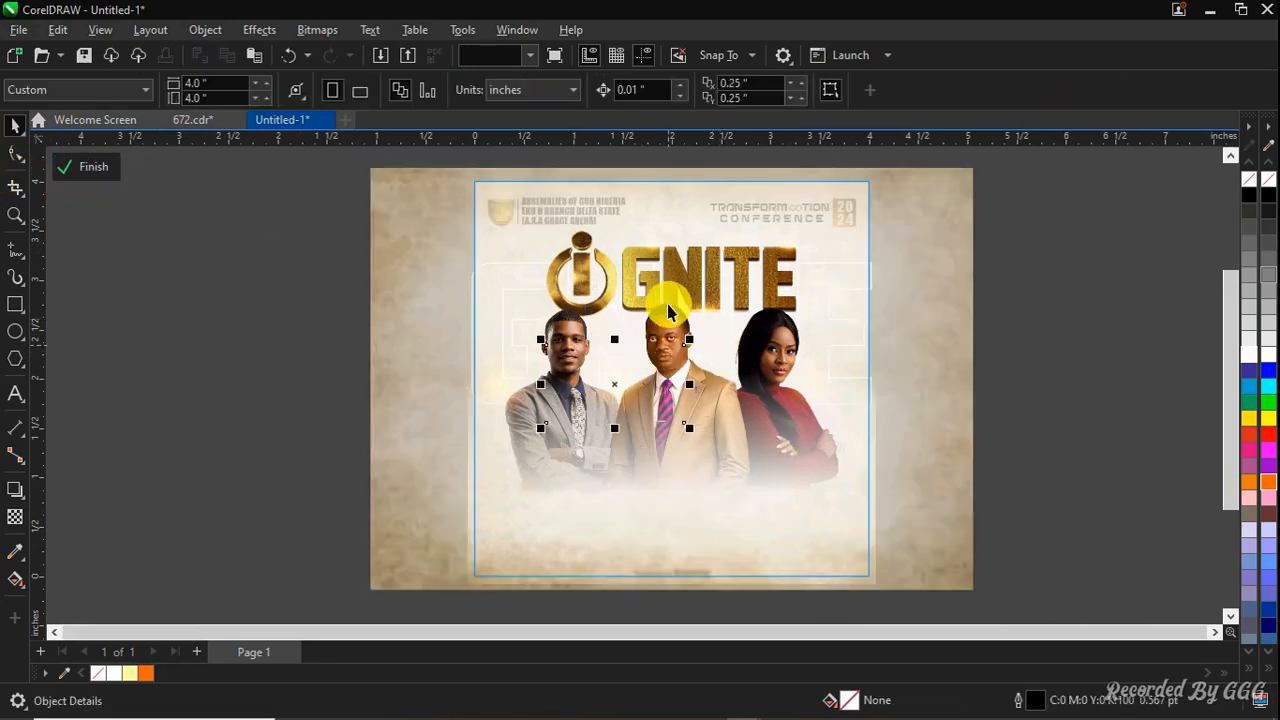
click(669, 319)
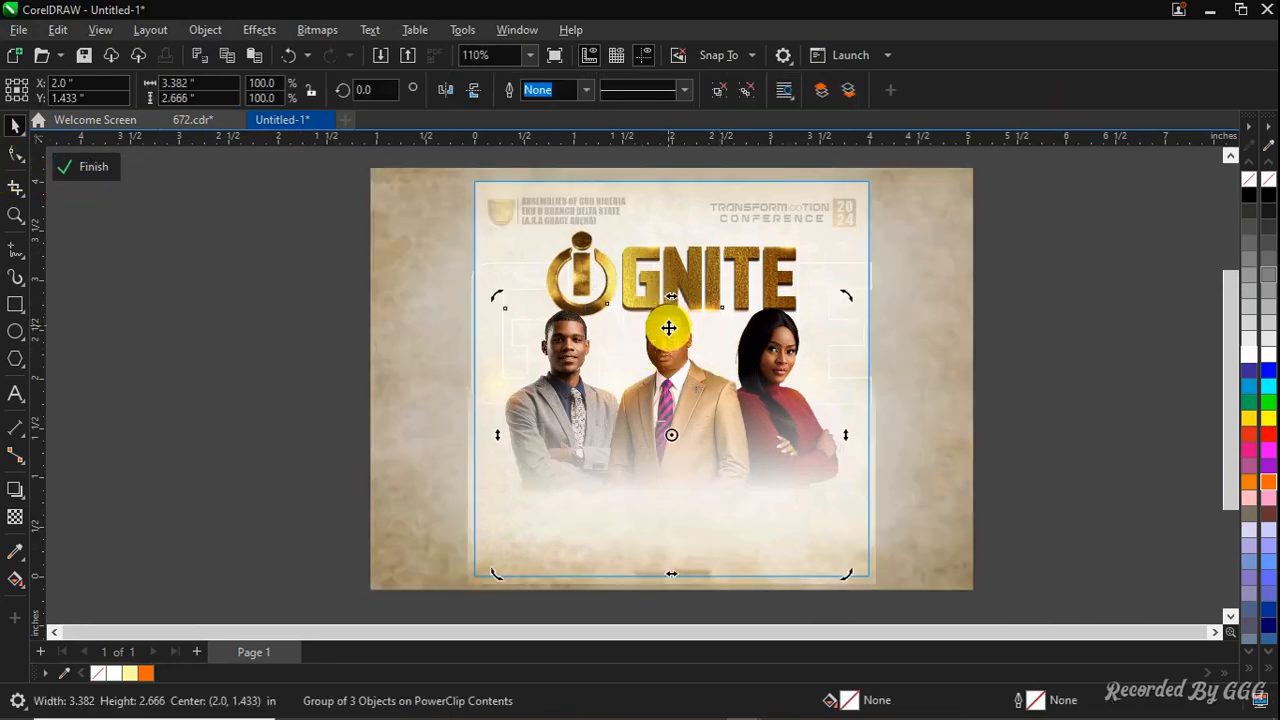
click(543, 392)
click(552, 382)
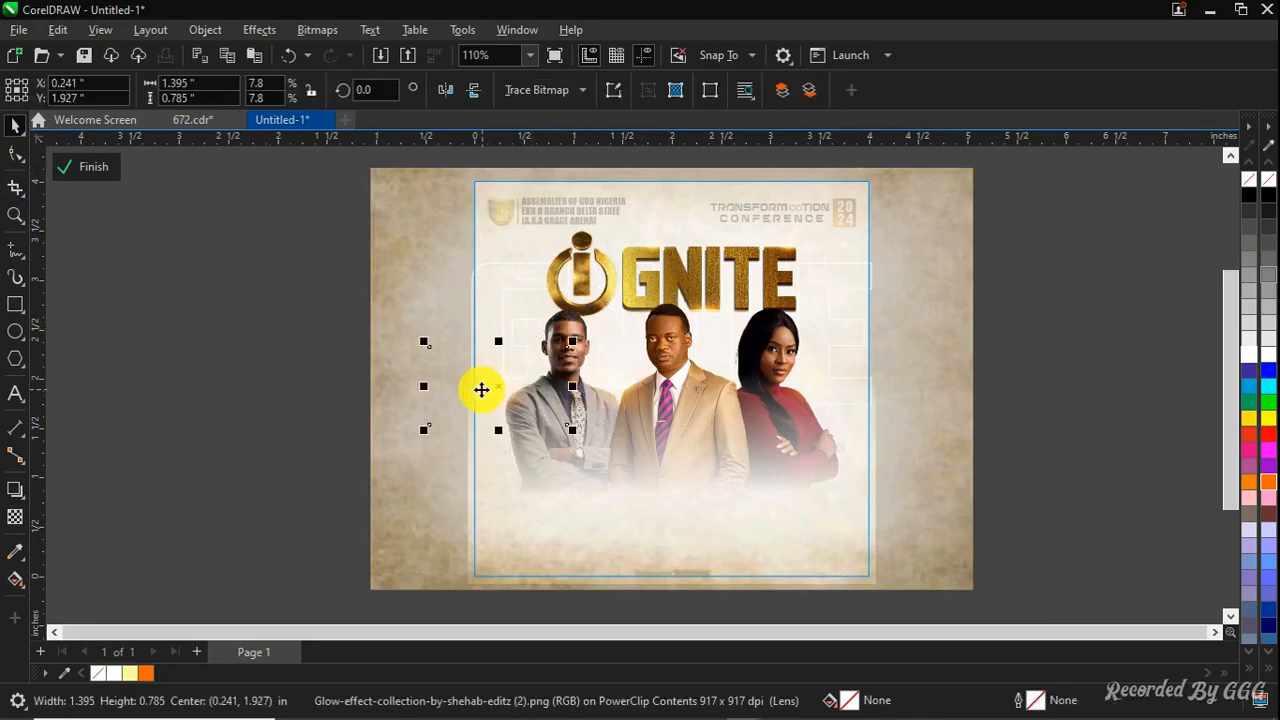
Try the Normal merge mode on the two glow effect images on either side of the grey-suited man
key(t)
click(262, 94)
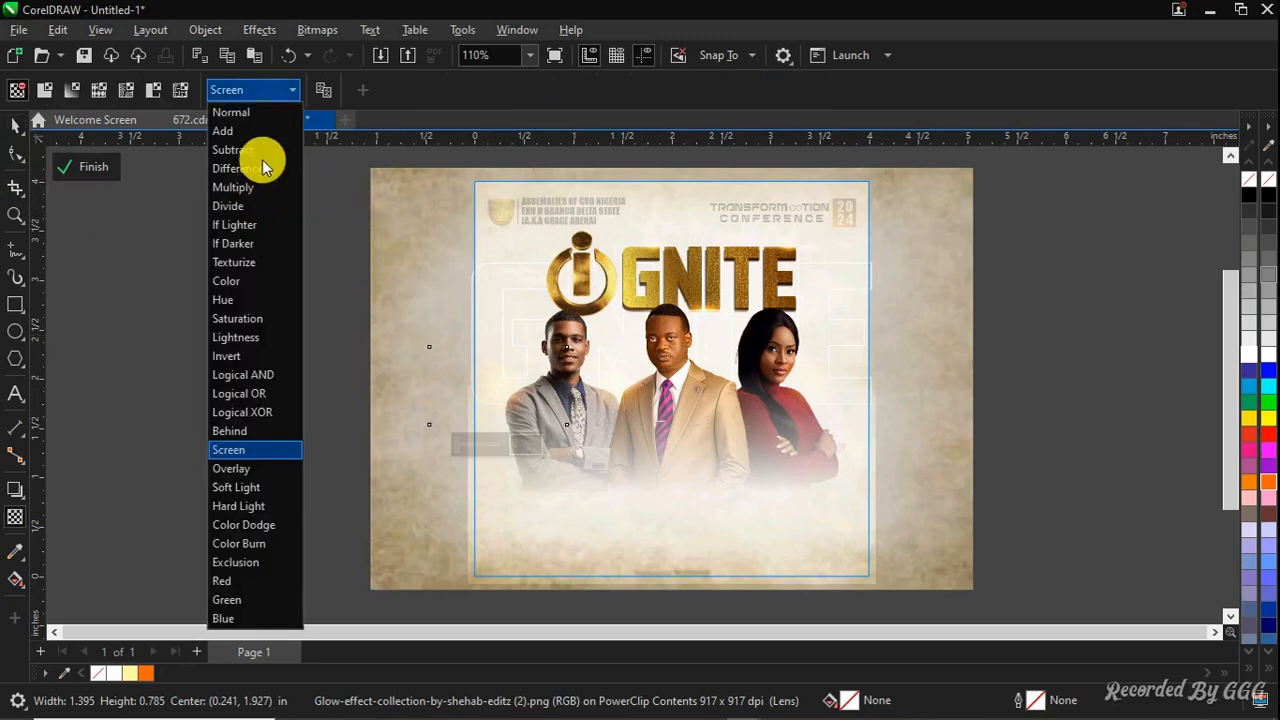
click(274, 114)
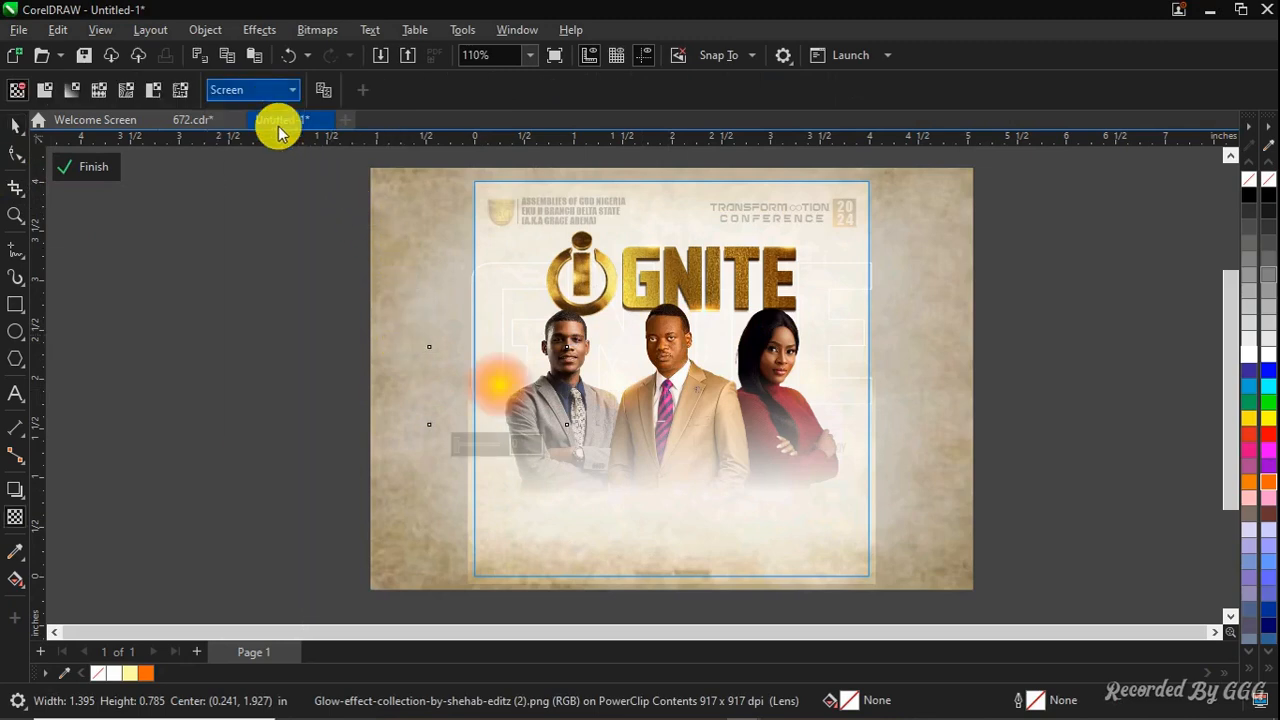
click(626, 397)
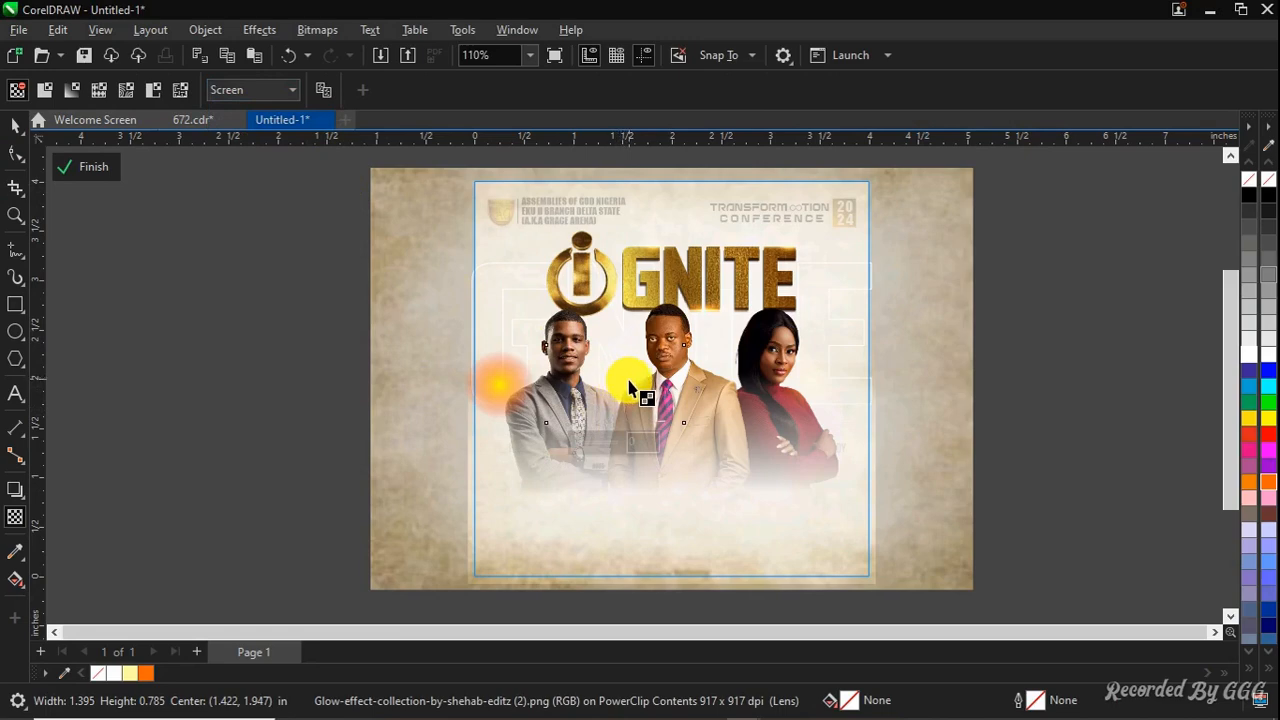
click(287, 100)
click(272, 113)
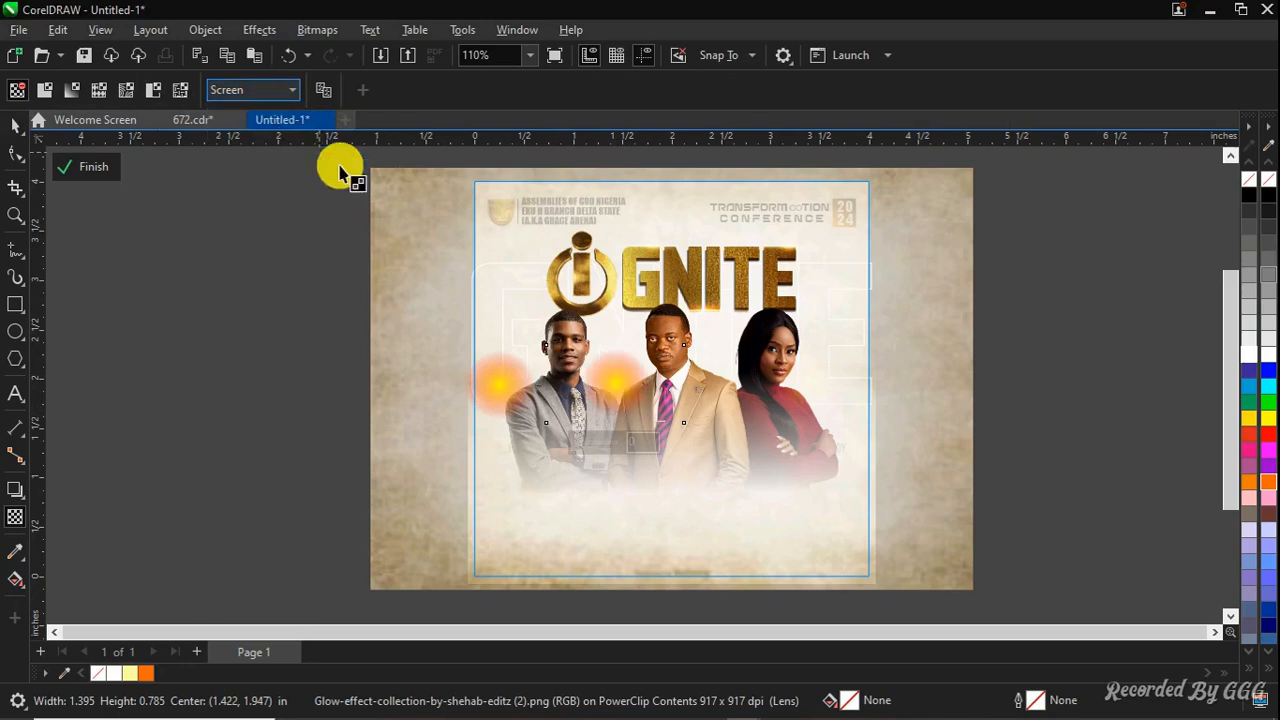
Check the area beside the woman for another glow effect, and undo the merge mode changes on the two glows
click(800, 377)
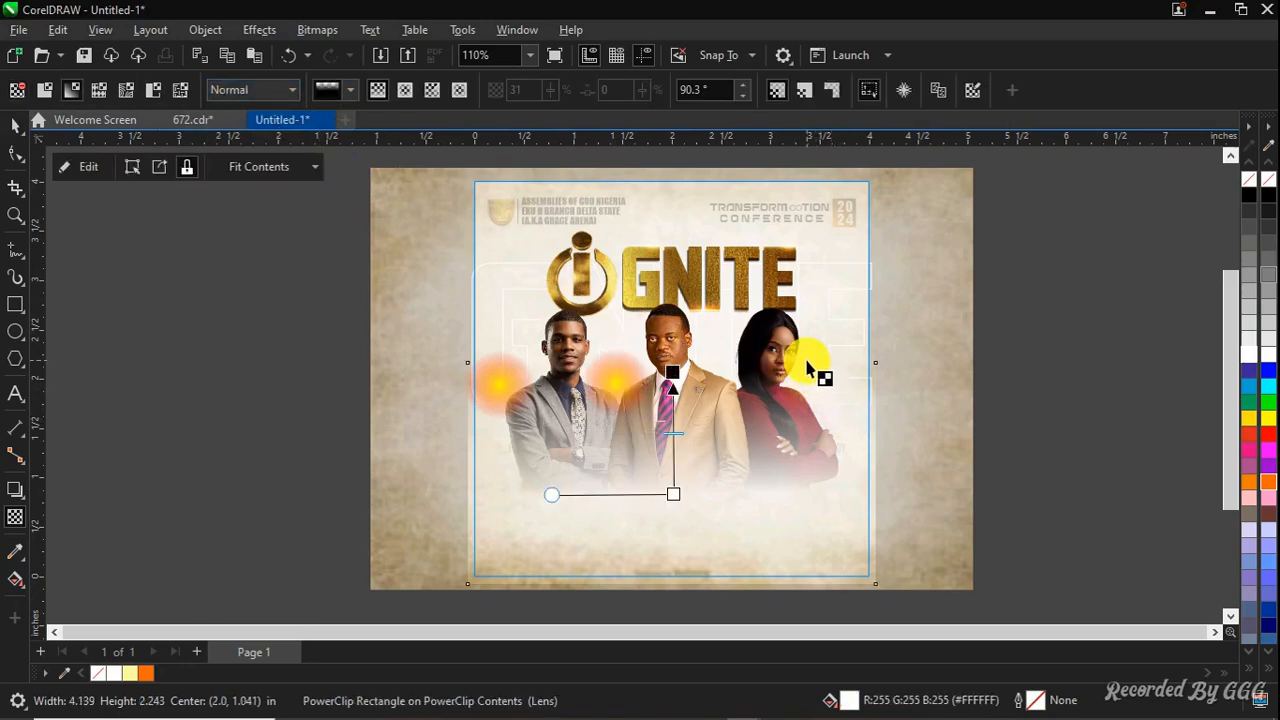
click(756, 377)
click(716, 376)
key(space)
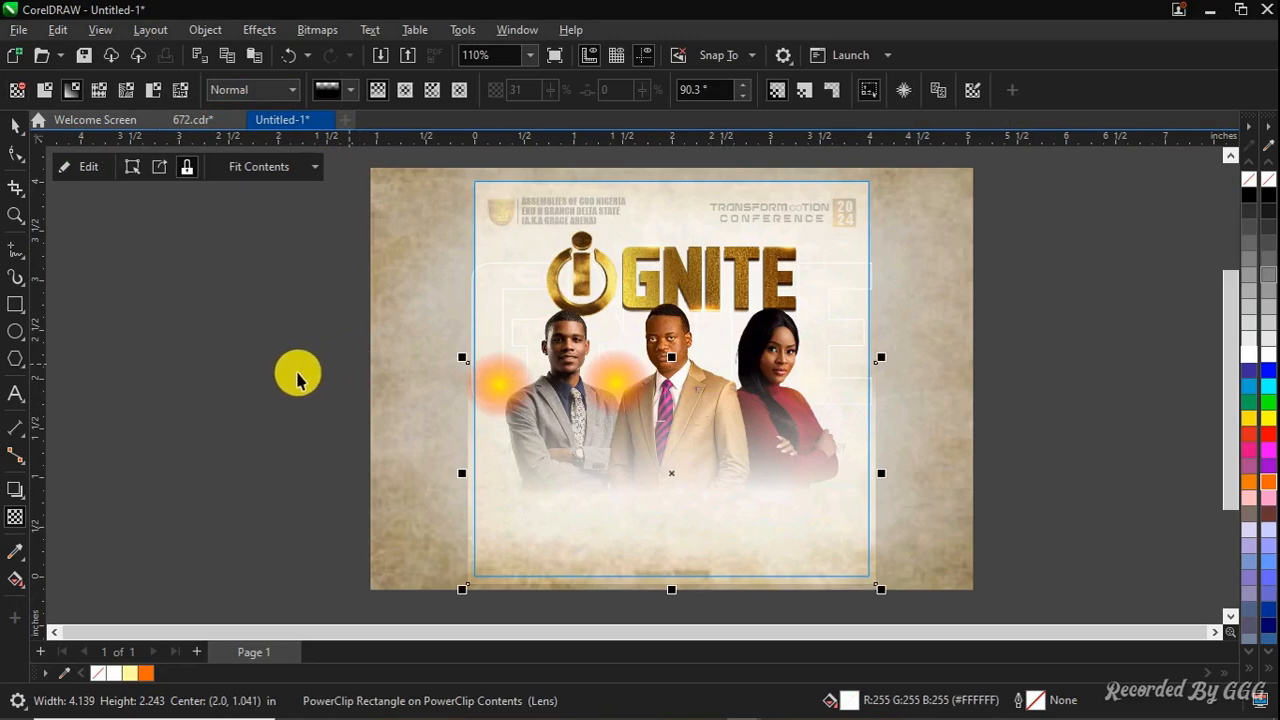
click(298, 373)
key(ctrl+z)
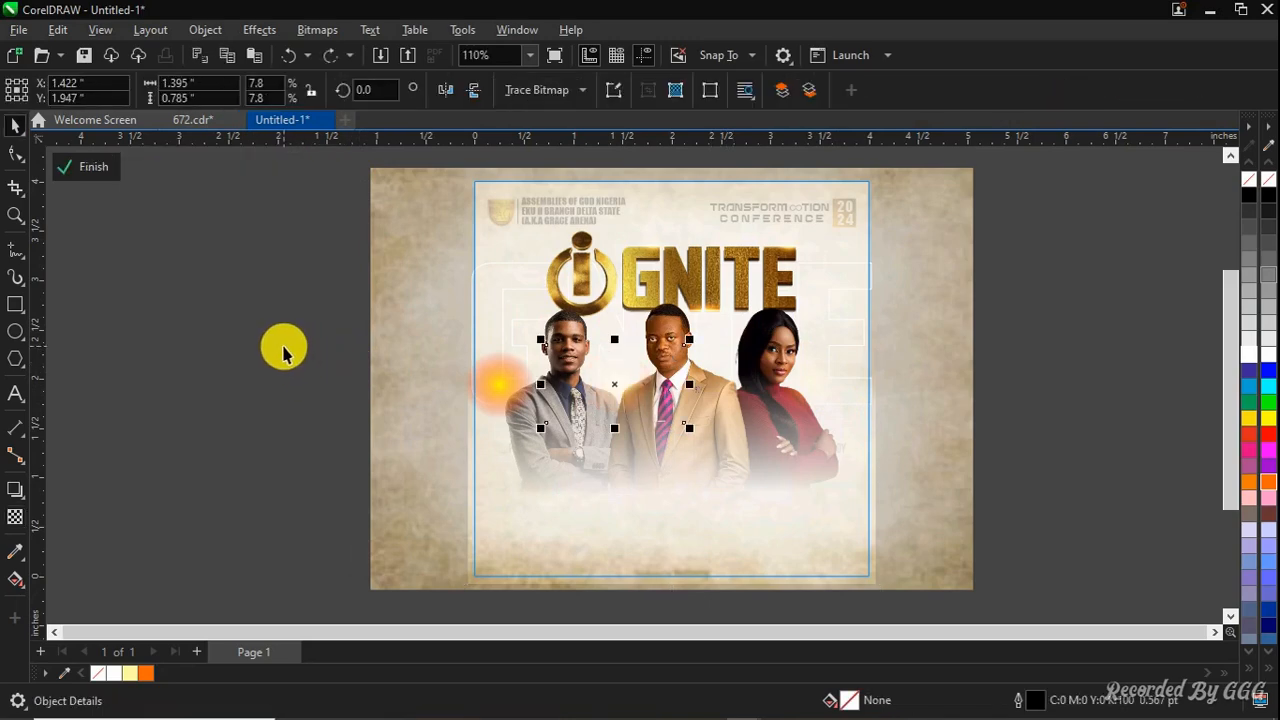
key(ctrl+z)
Bring the large outlined background text "GNITE" to the front, above the three portraits
click(492, 288)
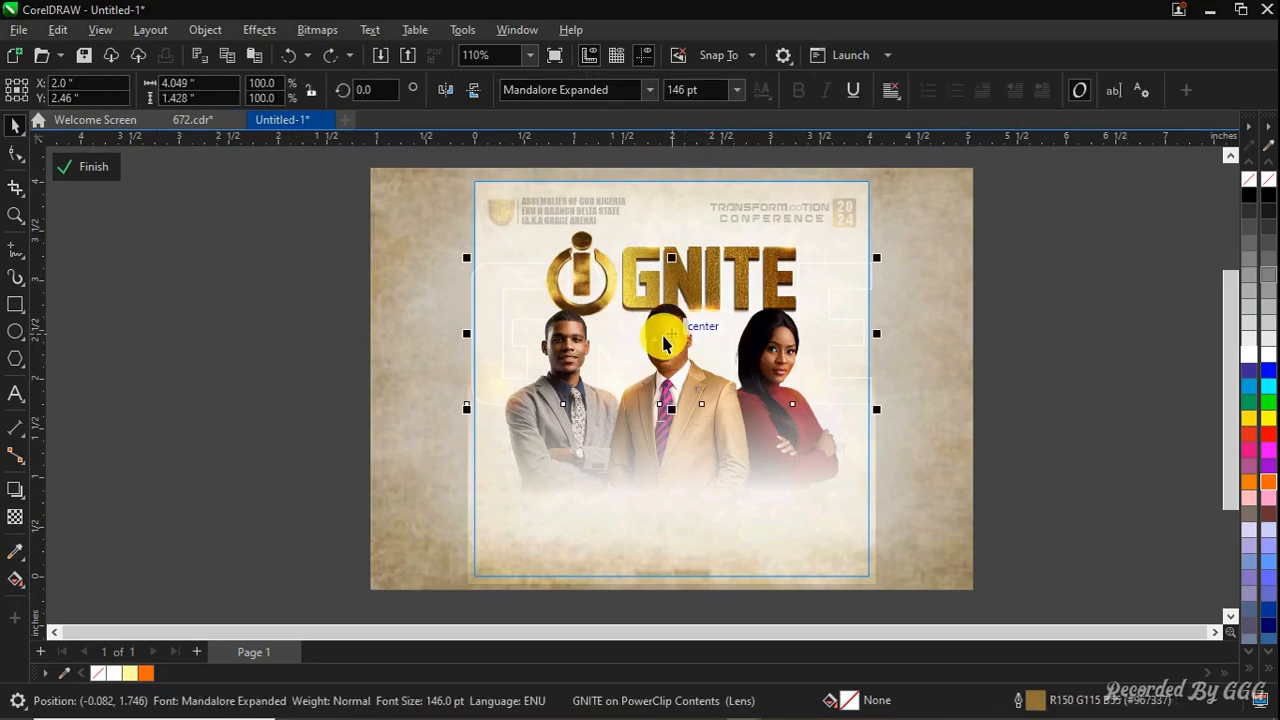
key(shift+Page_Up)
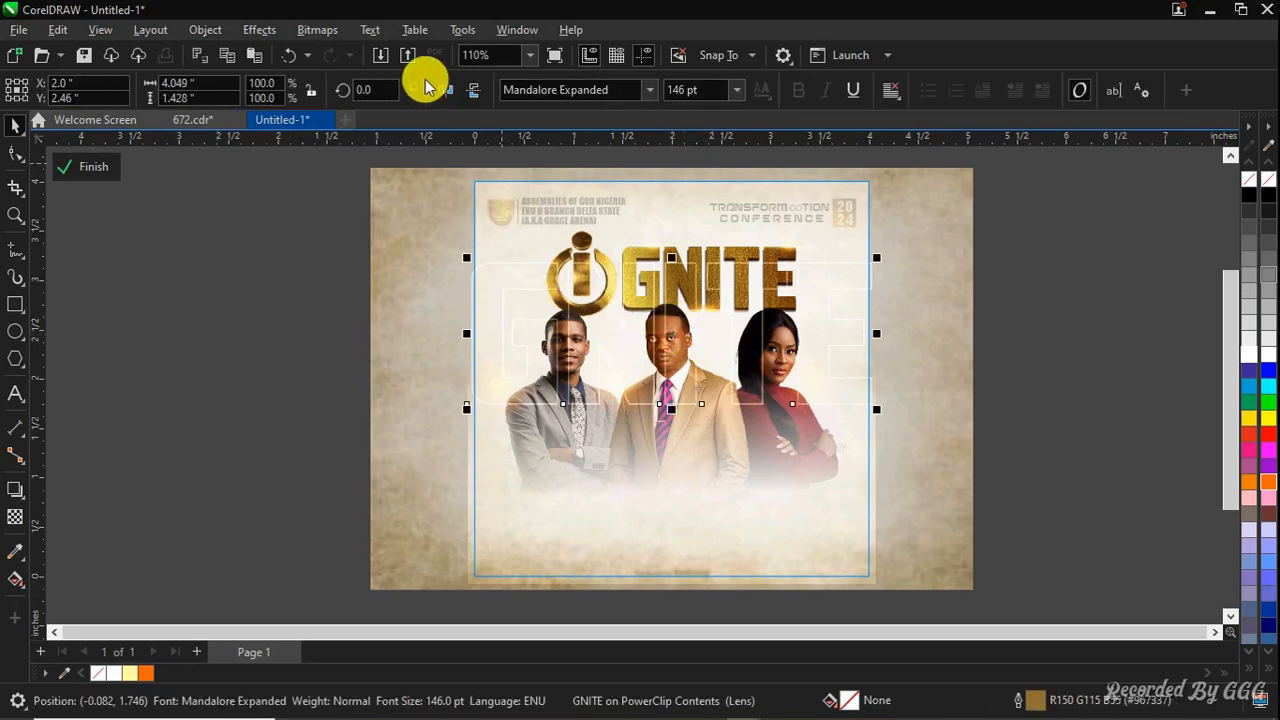
scroll(677, 335, down, 1)
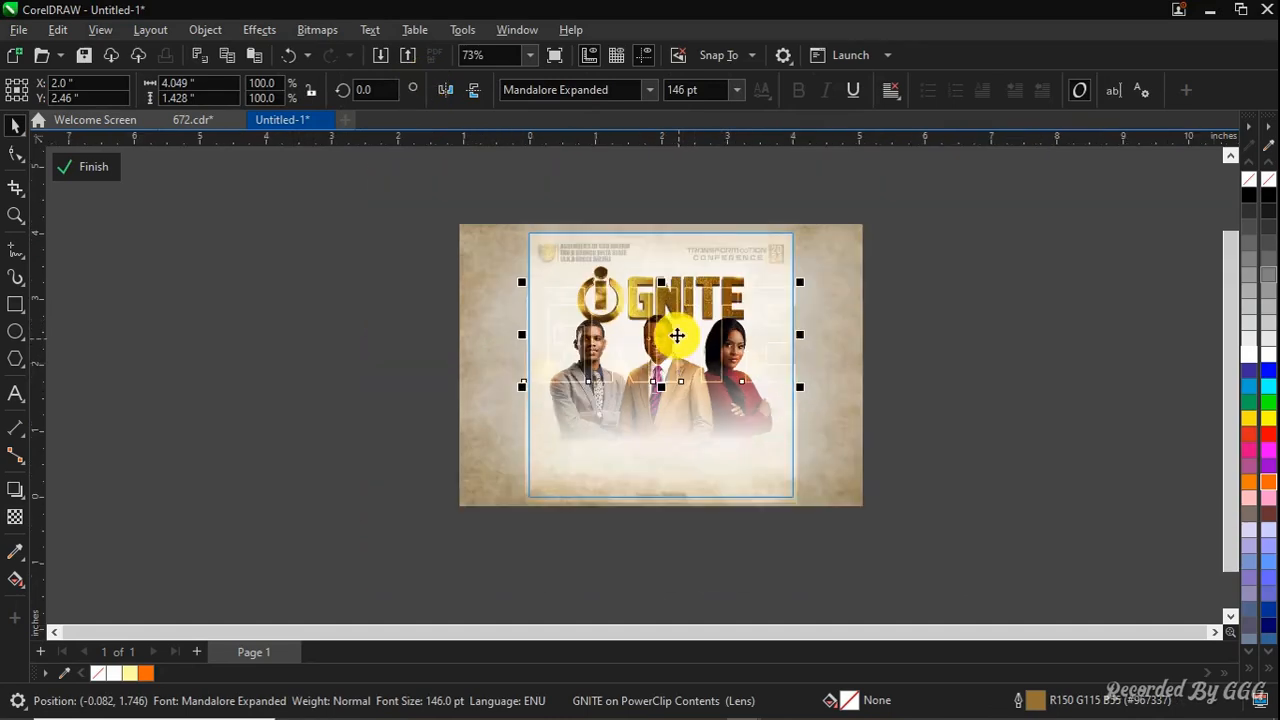
Move the outlined background text "GNITE" off the artwork and try the Normal merge mode on it
mouse_move(670, 343)
mouse_down()
mouse_move(357, 354)
mouse_move(337, 343)
mouse_up()
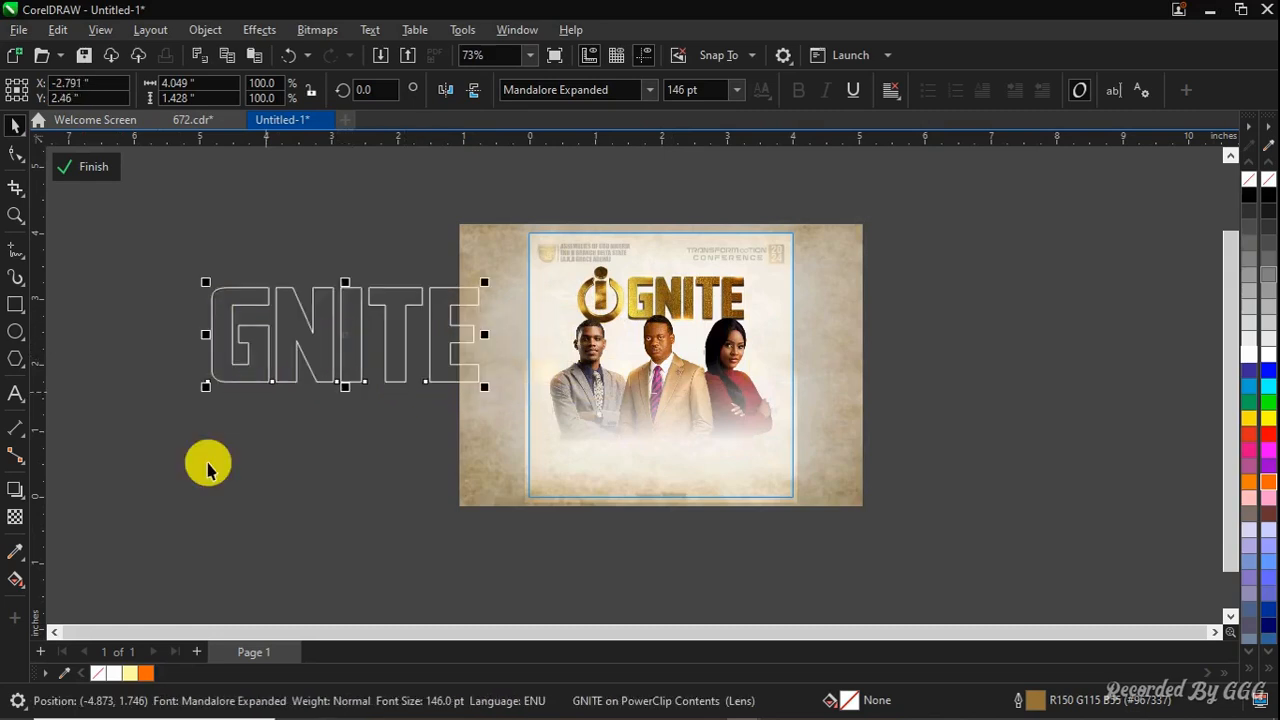
click(16, 514)
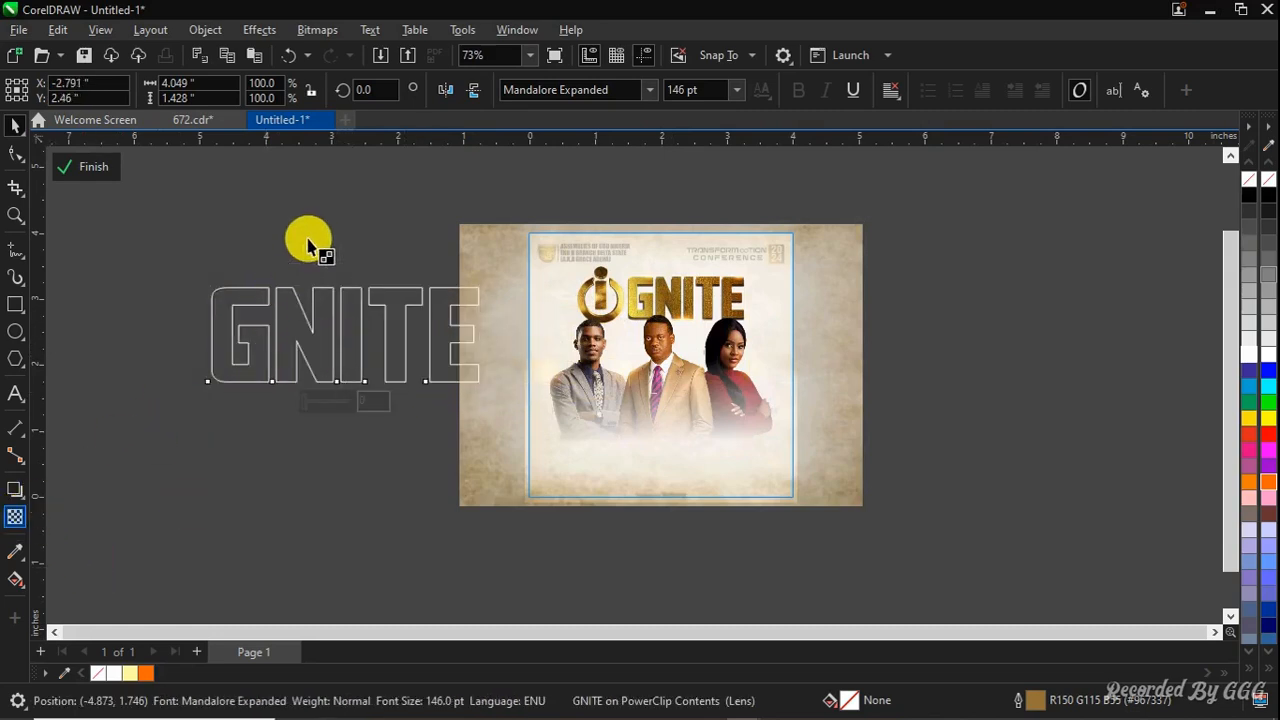
click(292, 88)
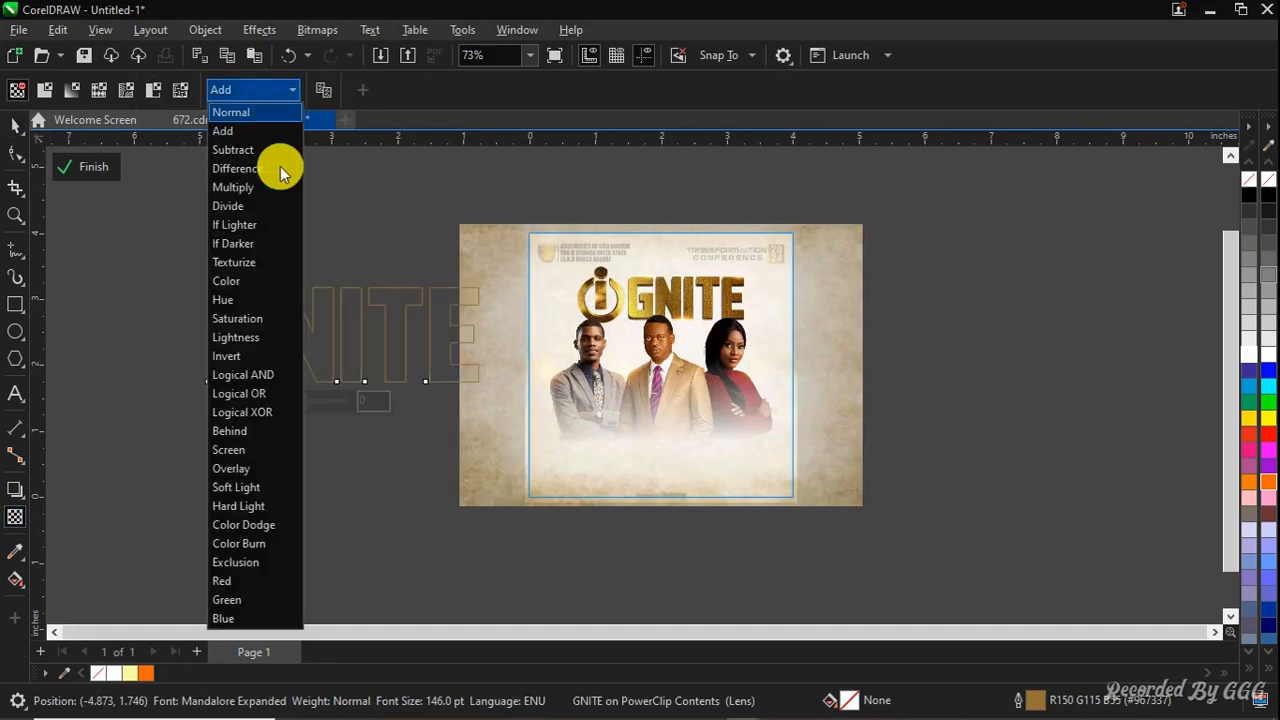
click(262, 111)
scroll(334, 395, up, 1)
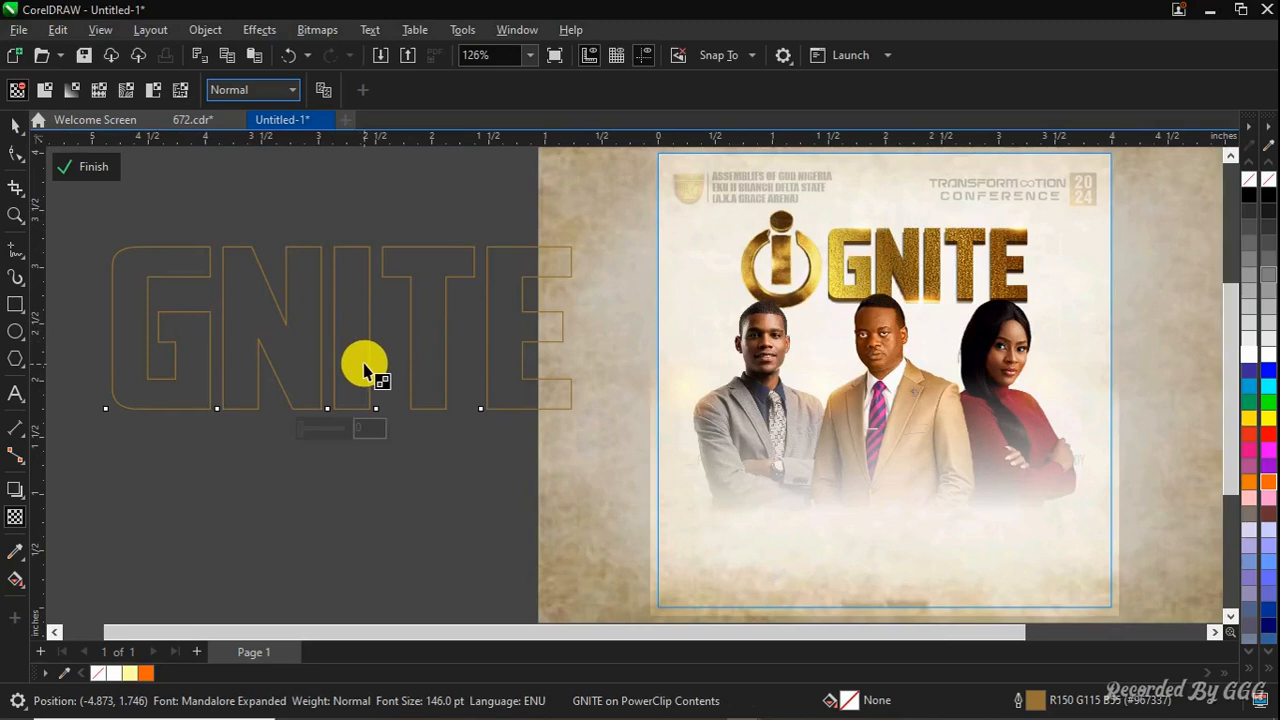
key(F4)
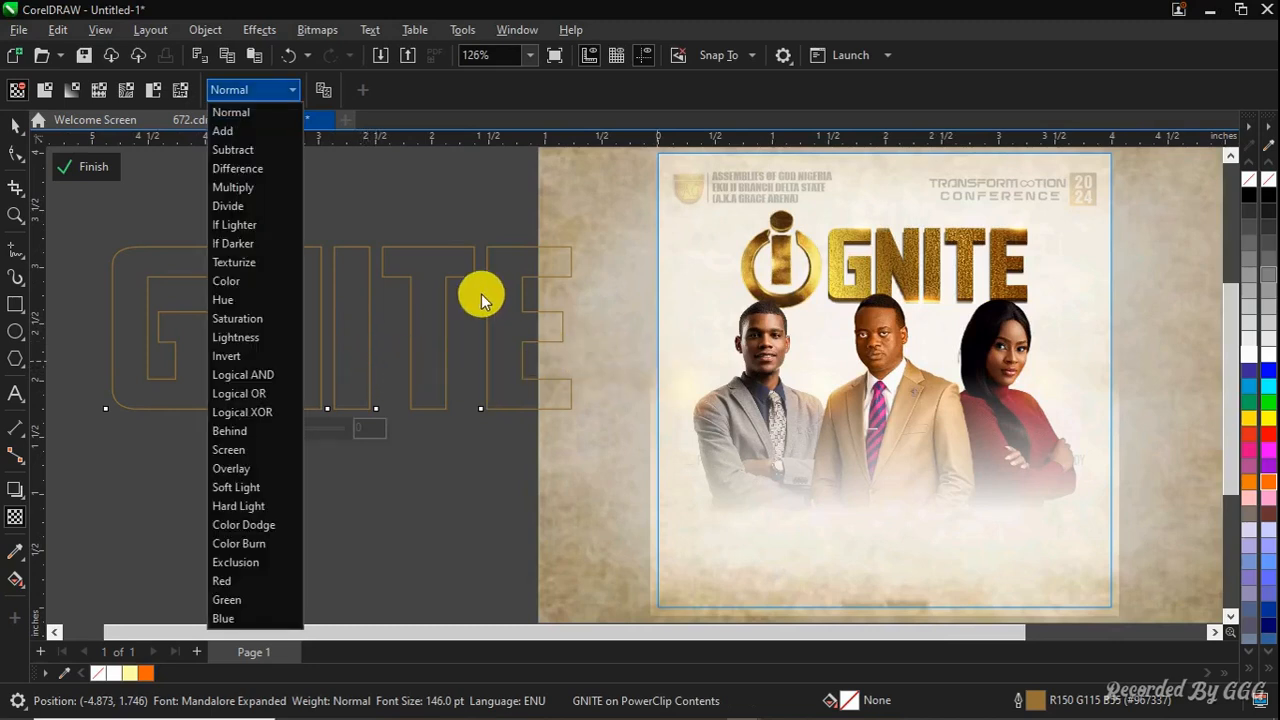
key(F4)
key(F4)
key(F4)
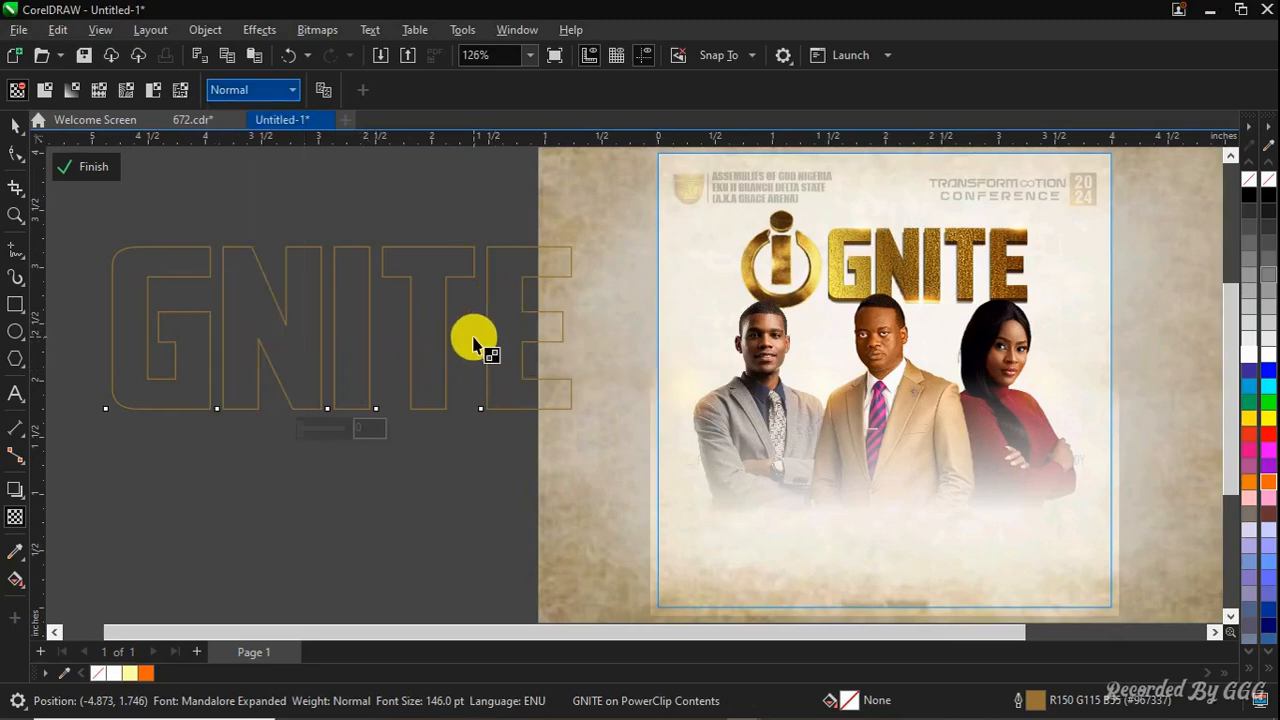
key(space)
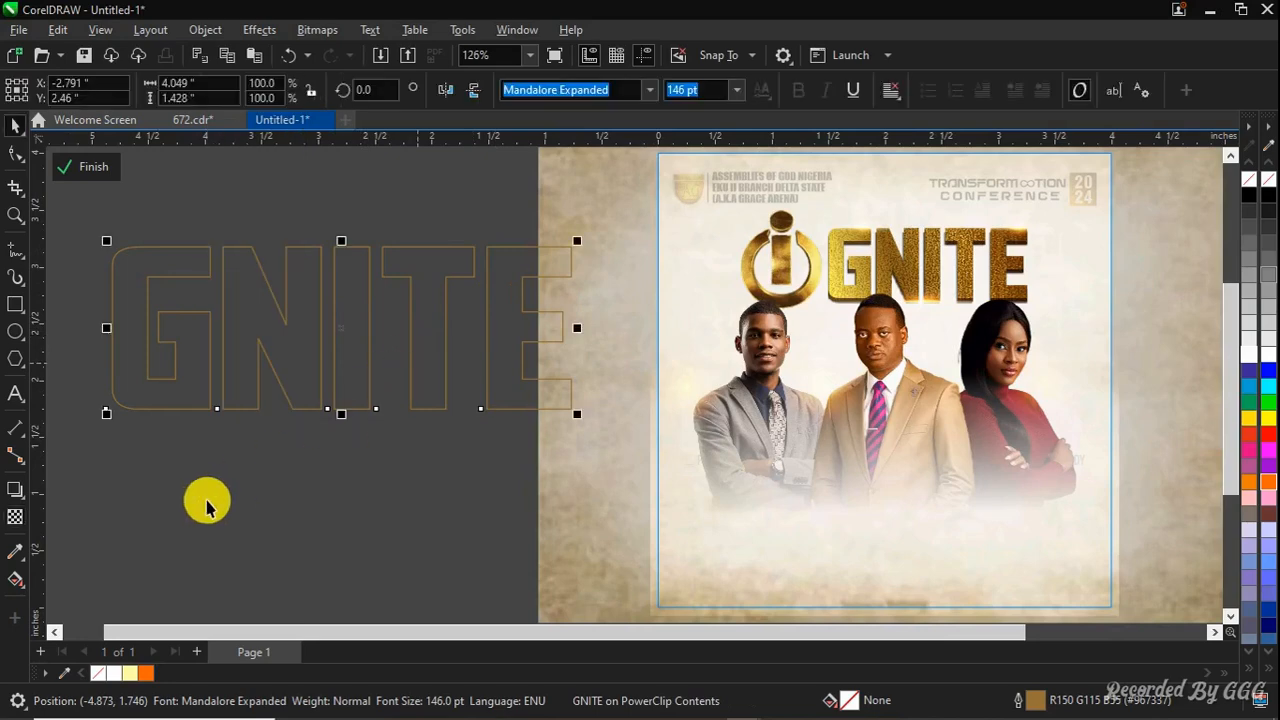
Sample the outline colour of the large "GNITE" text with the eyedropper and check its typeface in the font list
click(18, 550)
scroll(208, 400, up, 4)
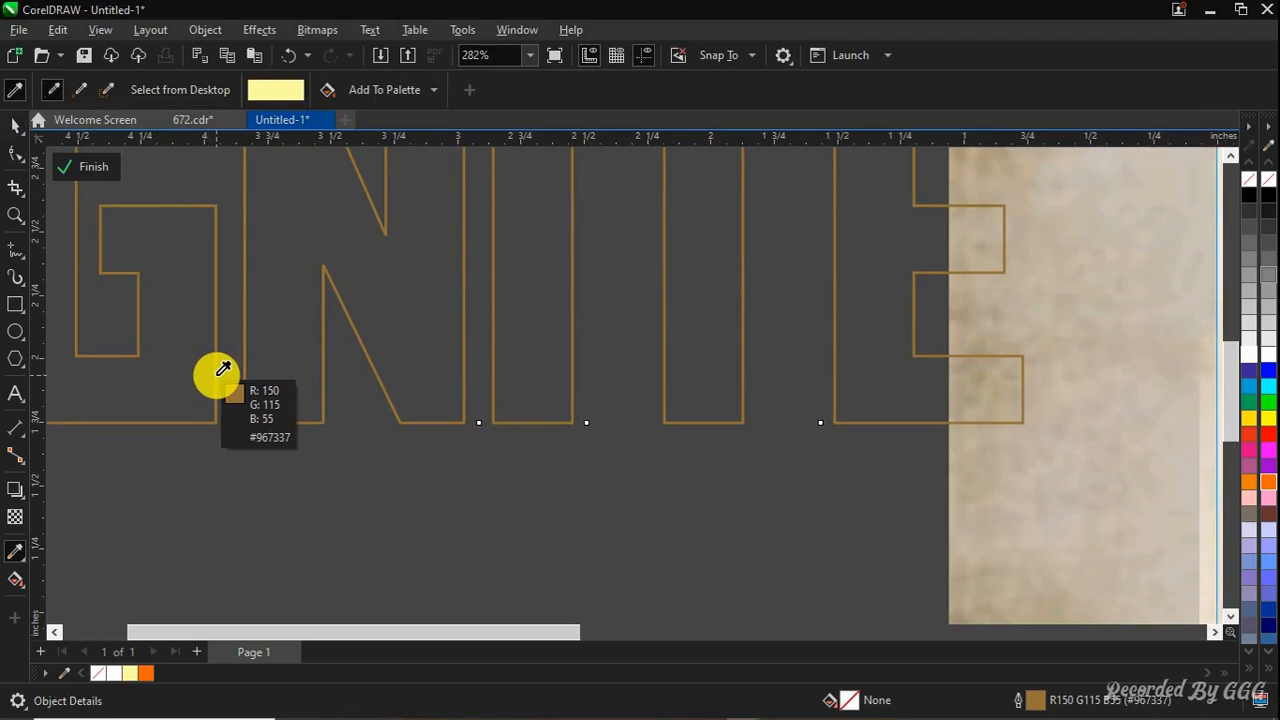
scroll(220, 375, down, 6)
key(space)
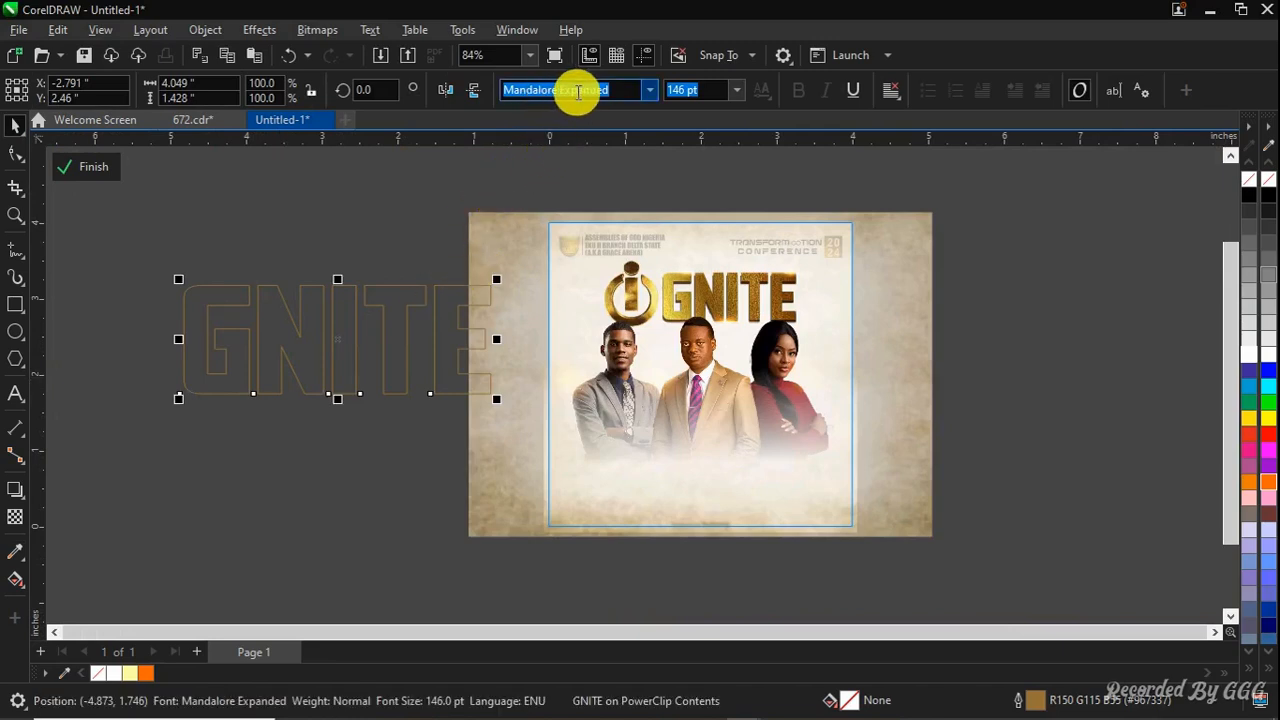
click(648, 90)
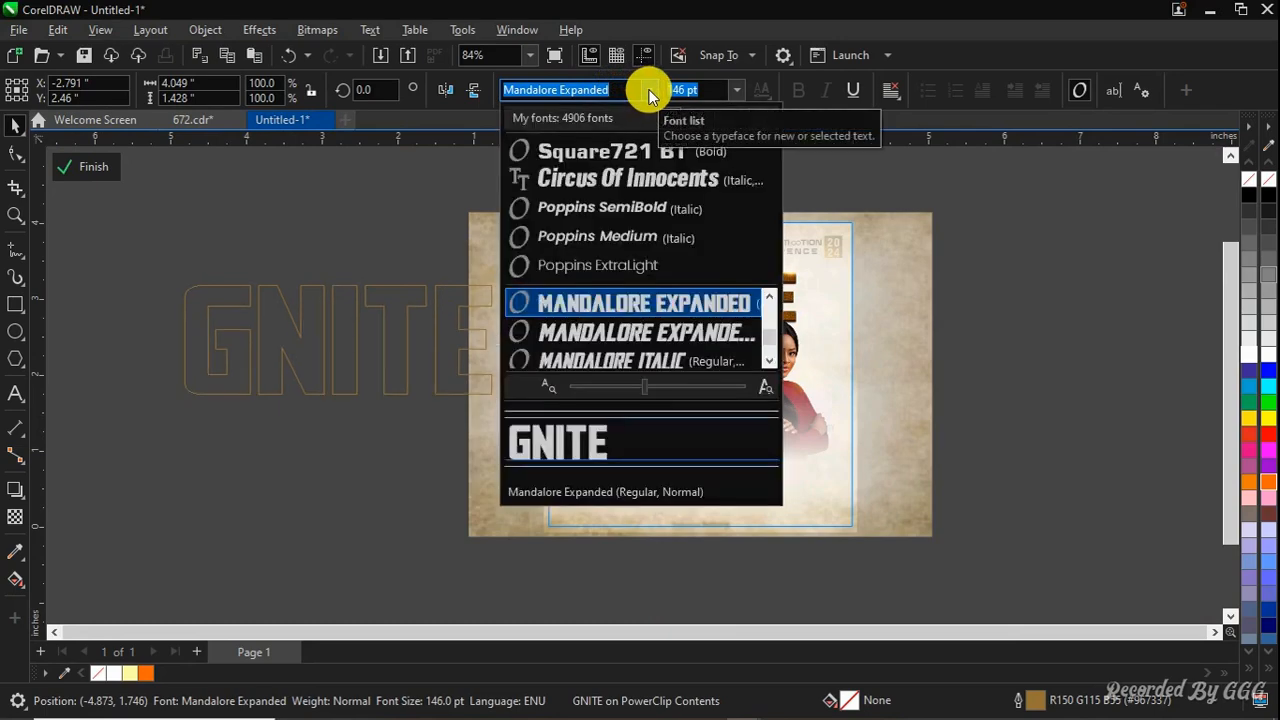
click(385, 232)
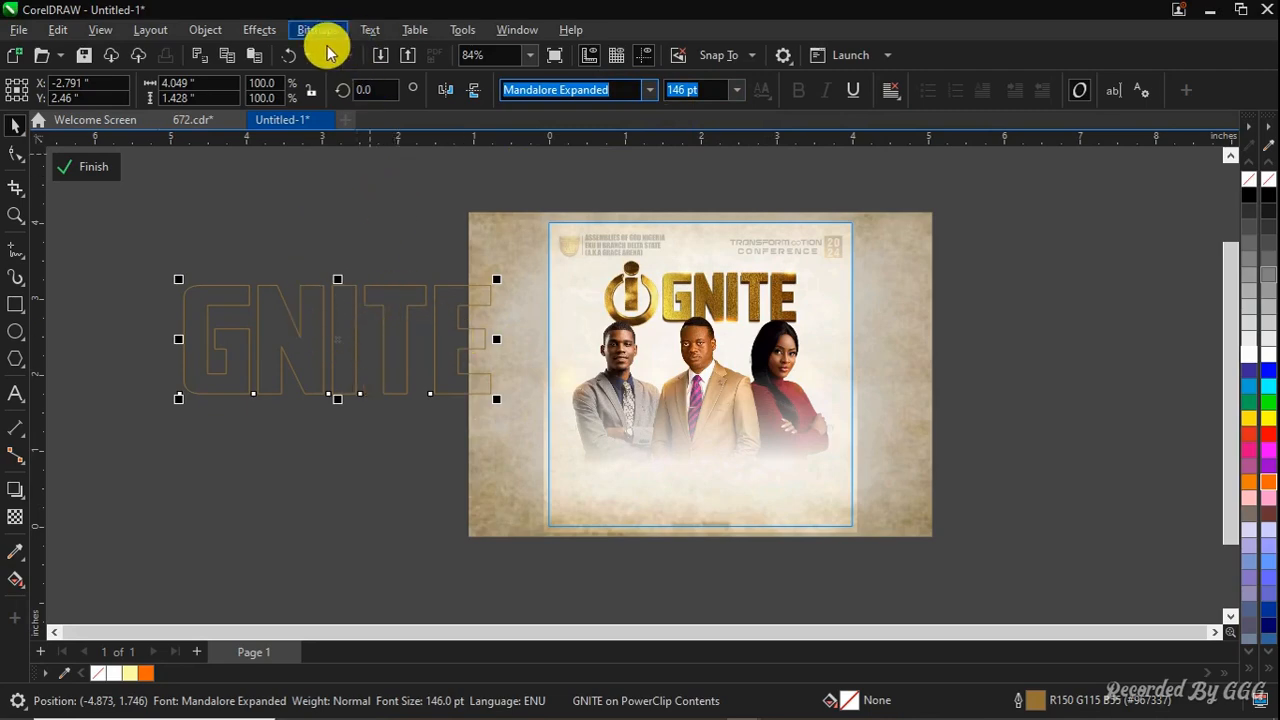
Set the outlined "GNITE" text's merge mode back to Add, and undo the changes to return it to the artwork
click(12, 518)
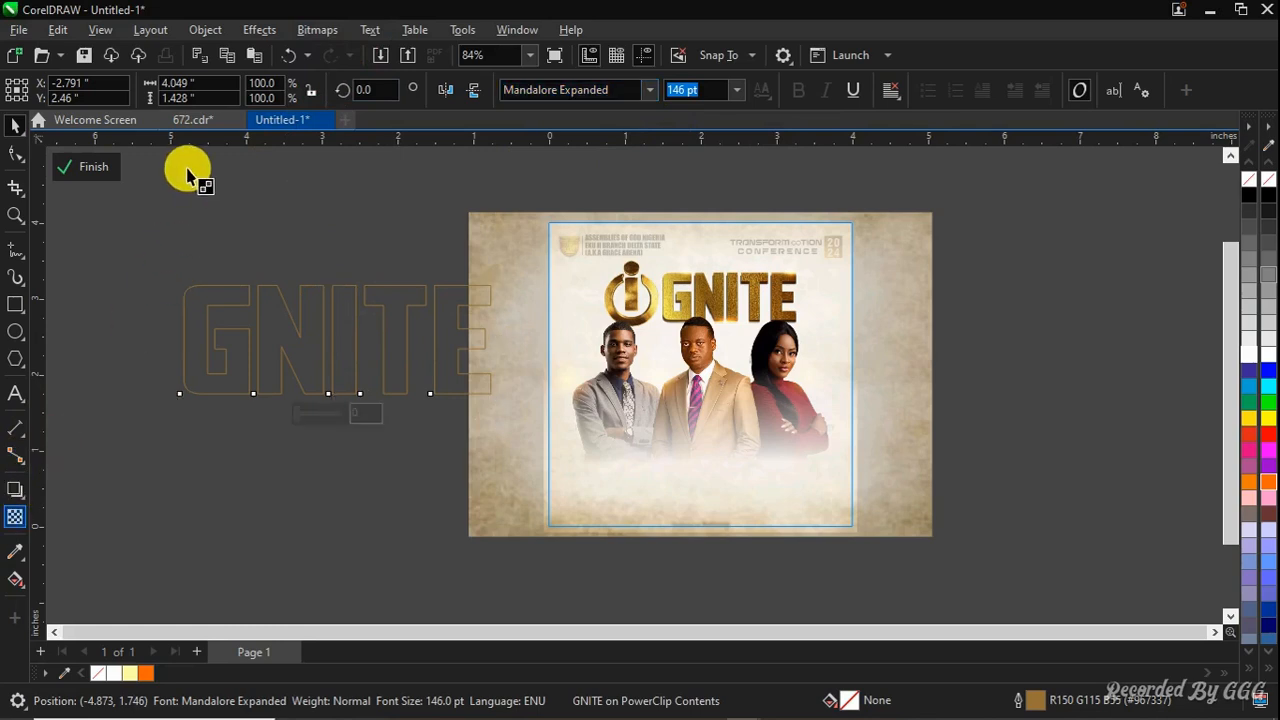
click(252, 90)
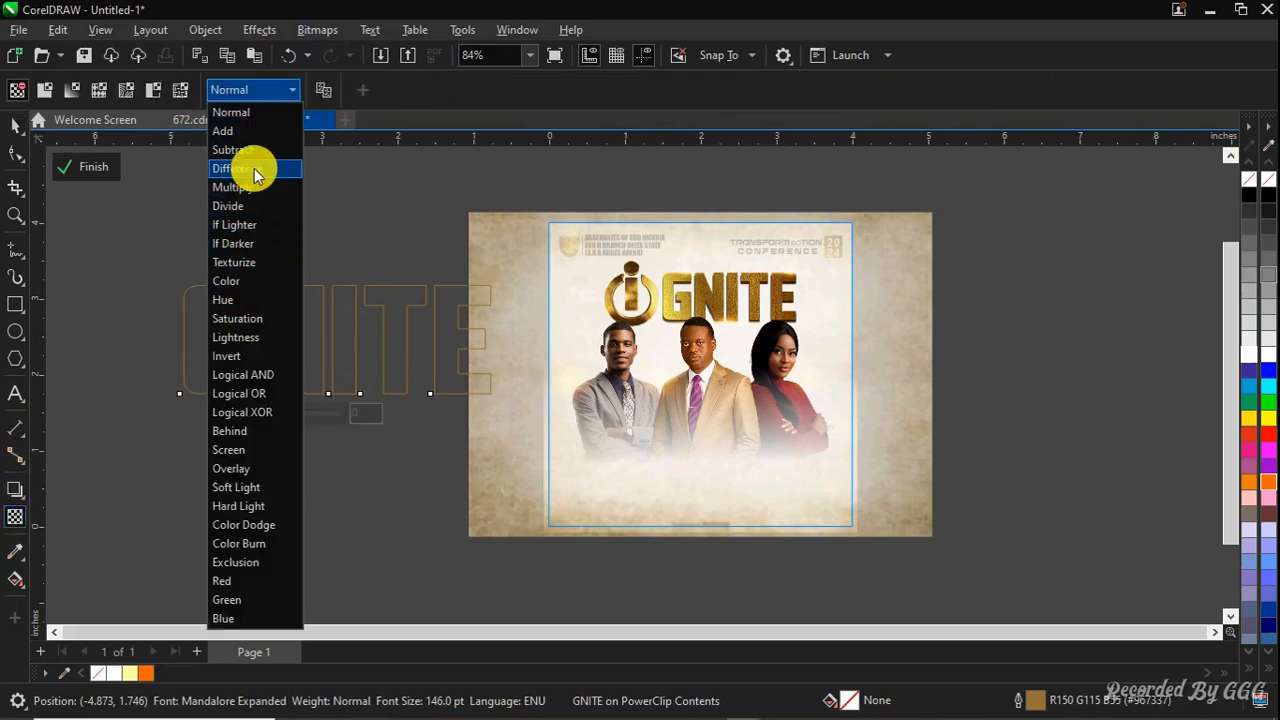
click(248, 132)
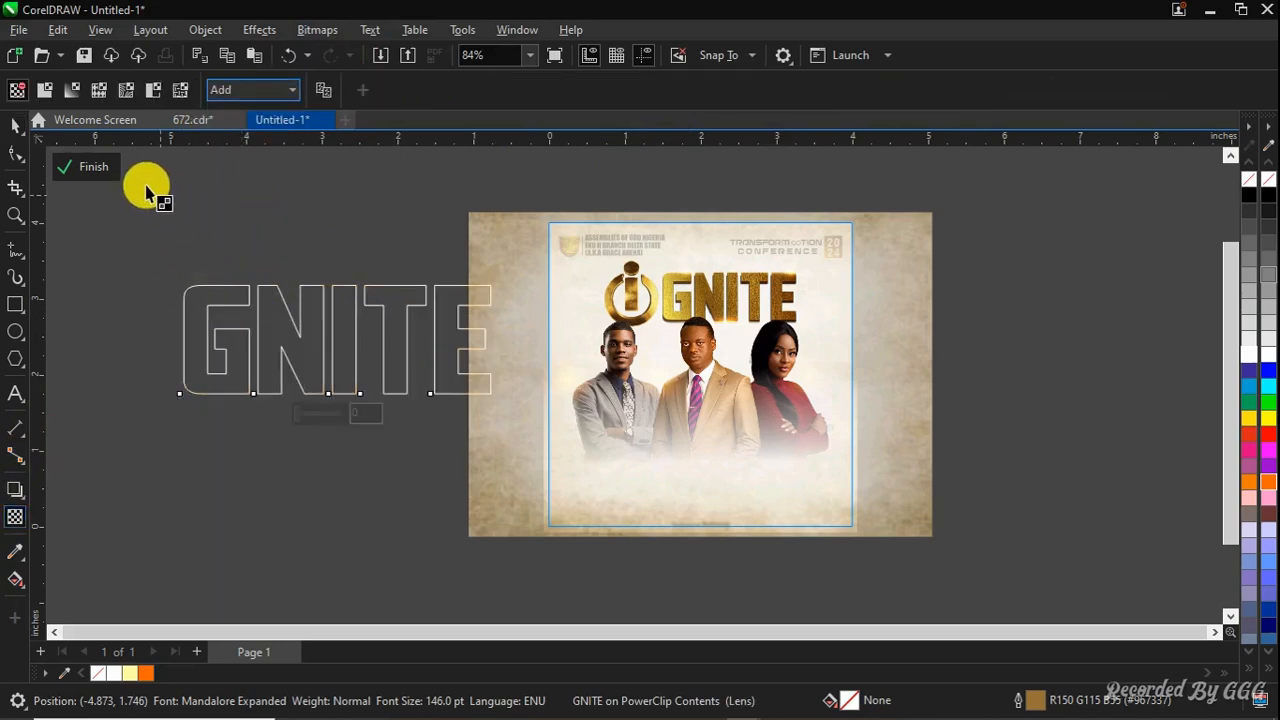
key(space)
click(374, 315)
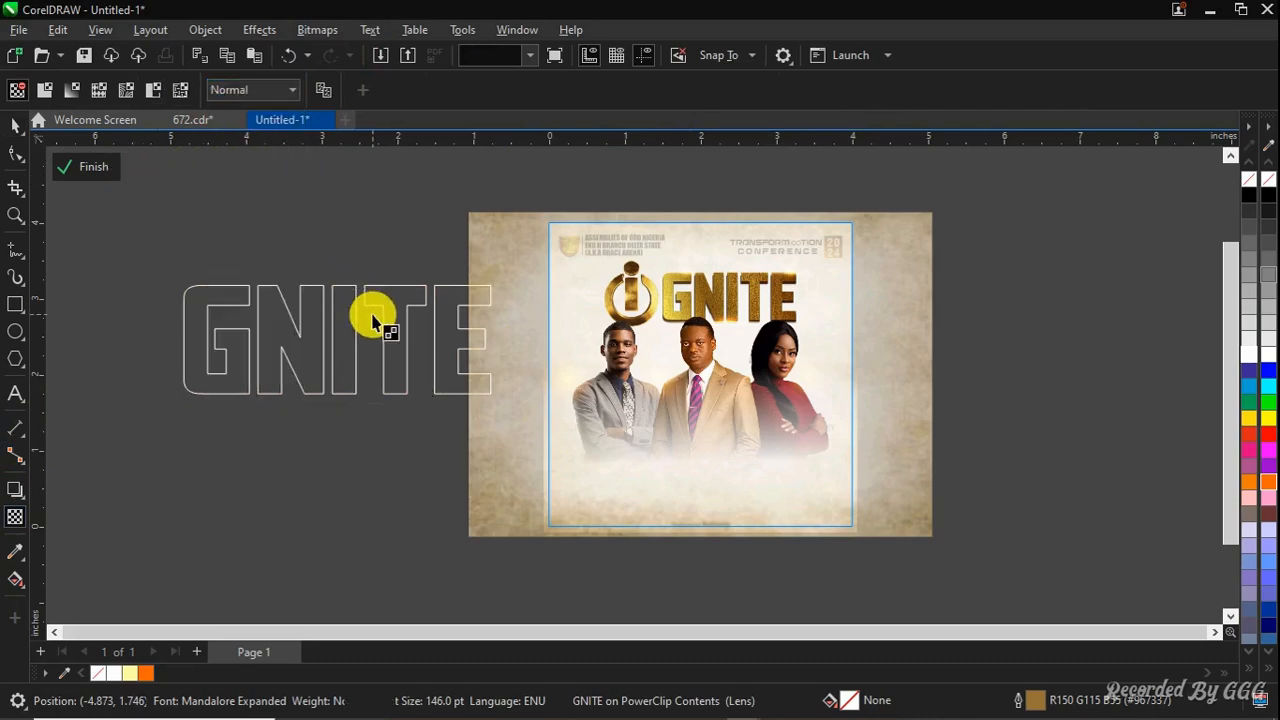
key(space)
drag(360, 285, 362, 287)
key(ctrl+z)
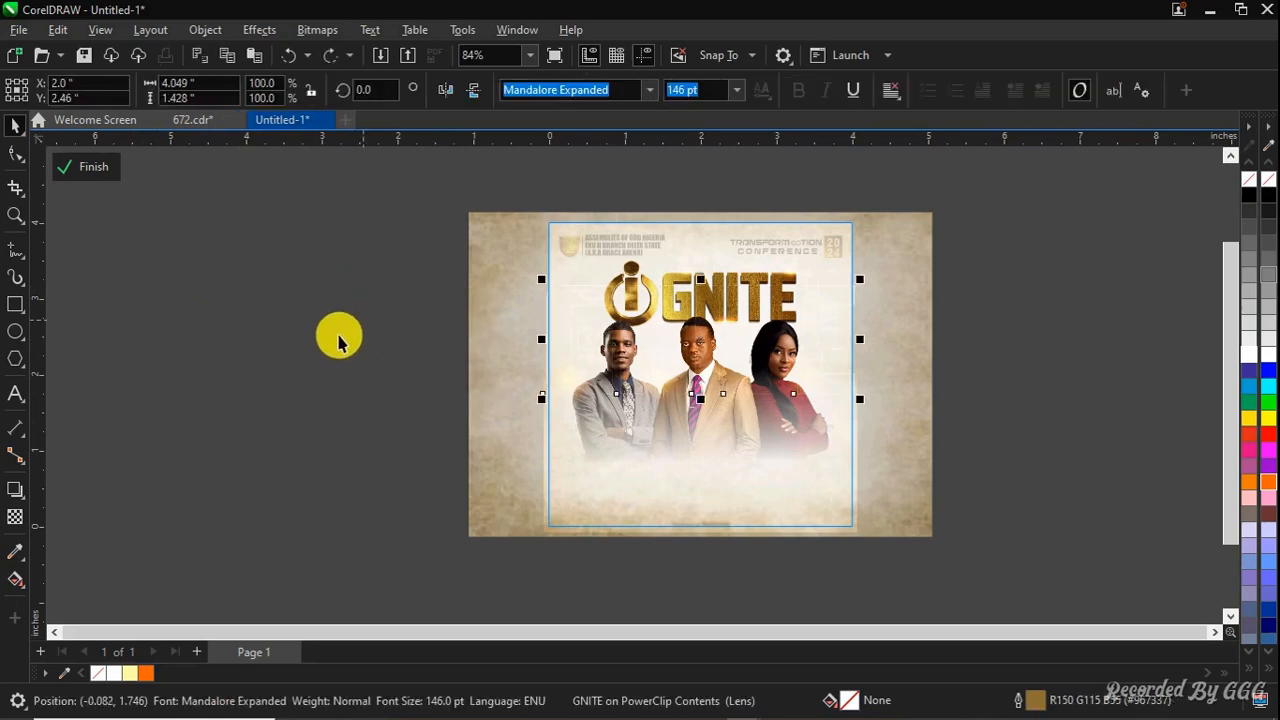
Try moving the faded PowerClip rectangle off the lower part of the portraits, and undo each move
drag(694, 480, 370, 484)
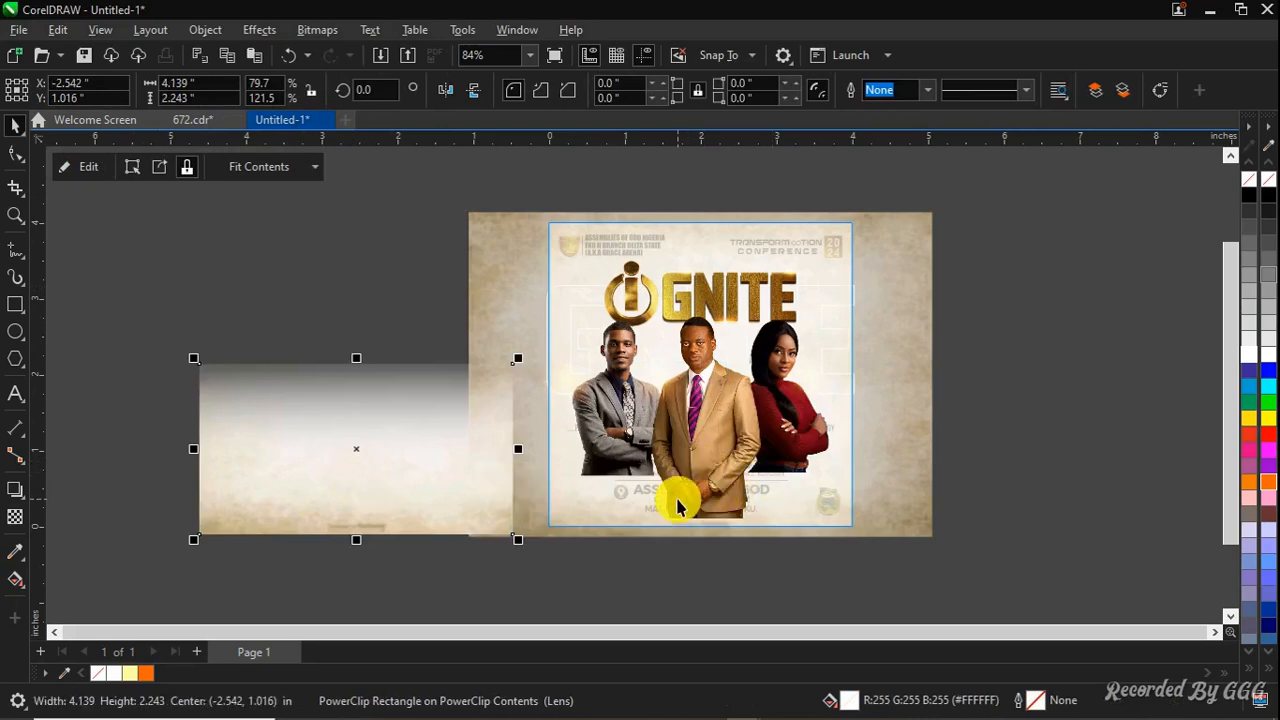
key(ctrl+z)
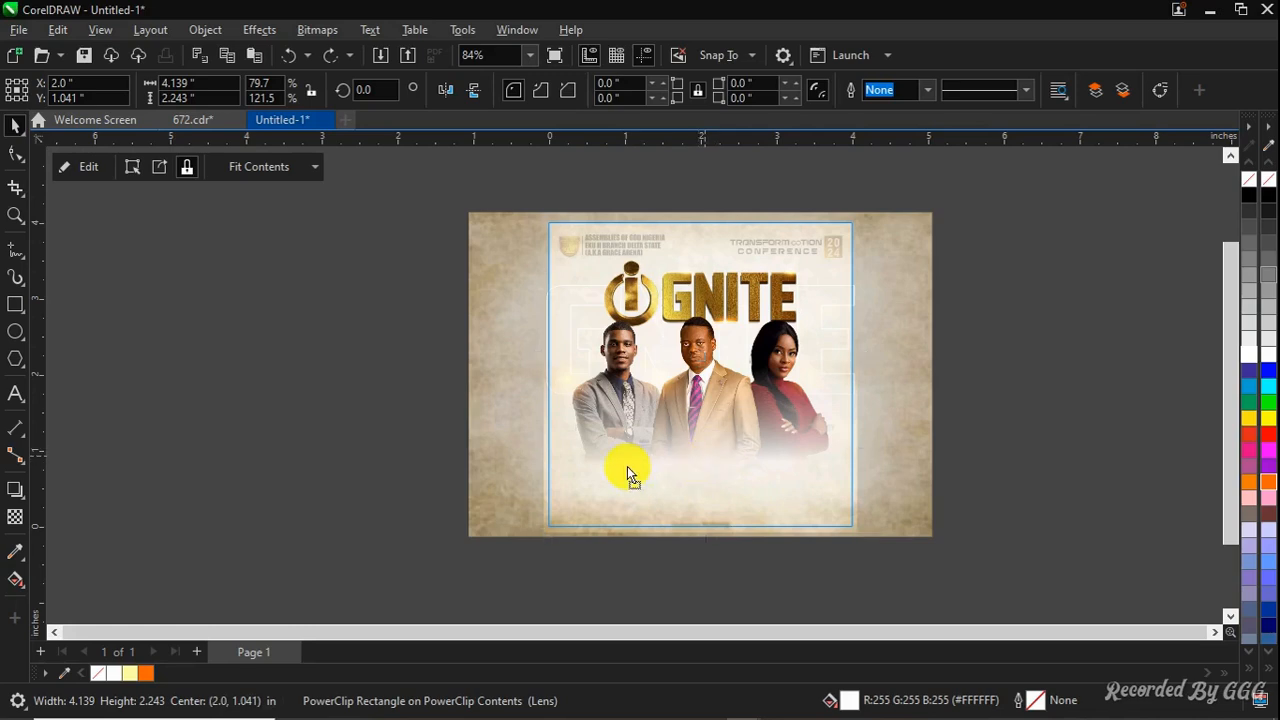
drag(704, 447, 474, 479)
key(ctrl+z)
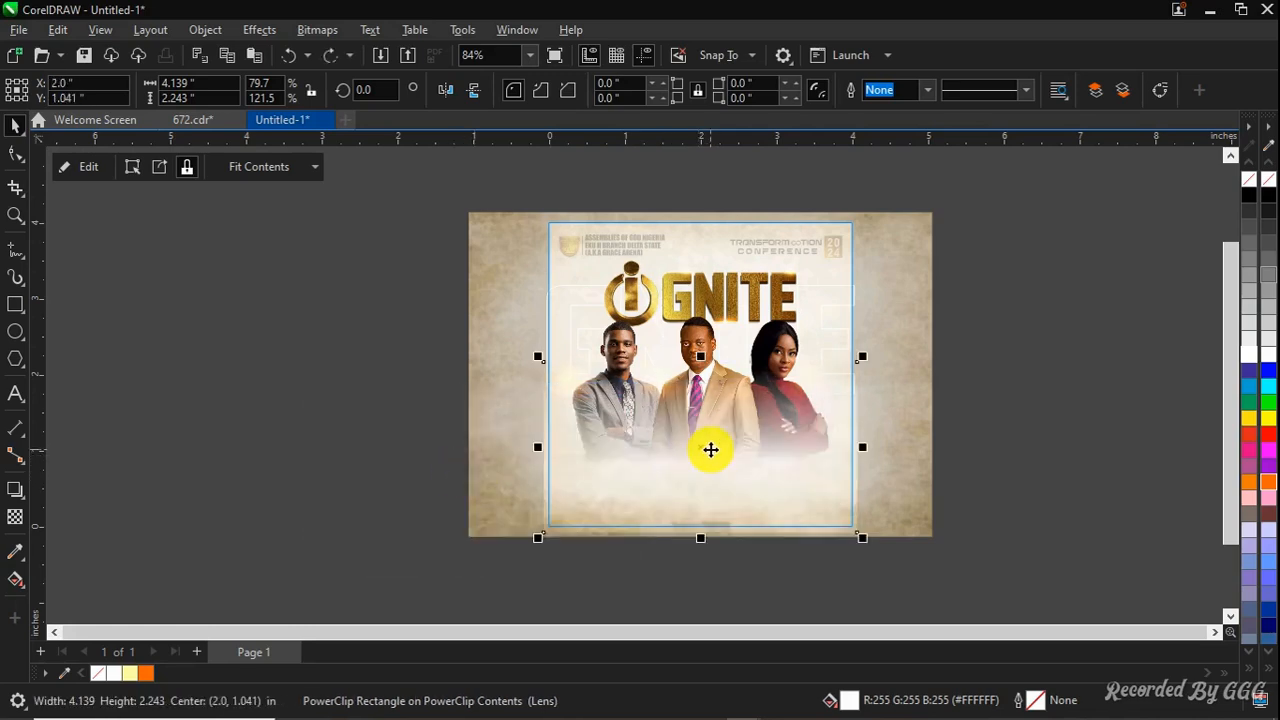
click(244, 348)
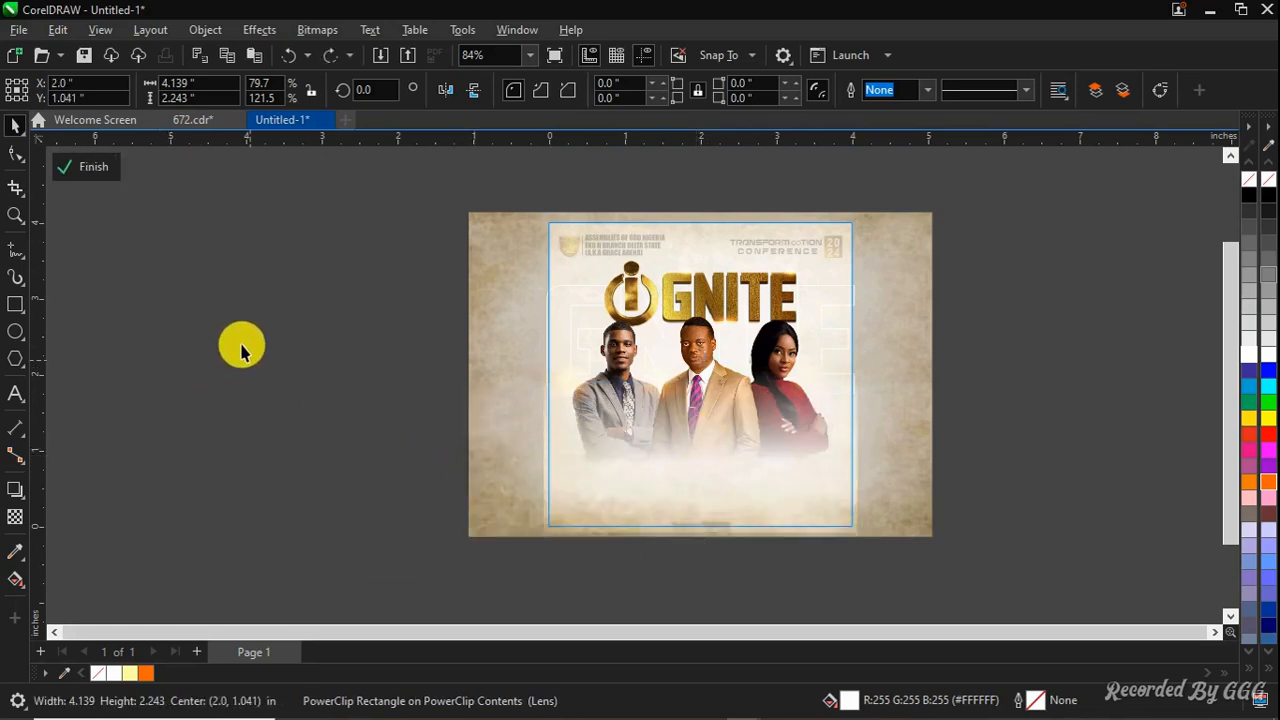
Finish editing the PowerClip contents and preview the whole flyer in full screen
click(110, 168)
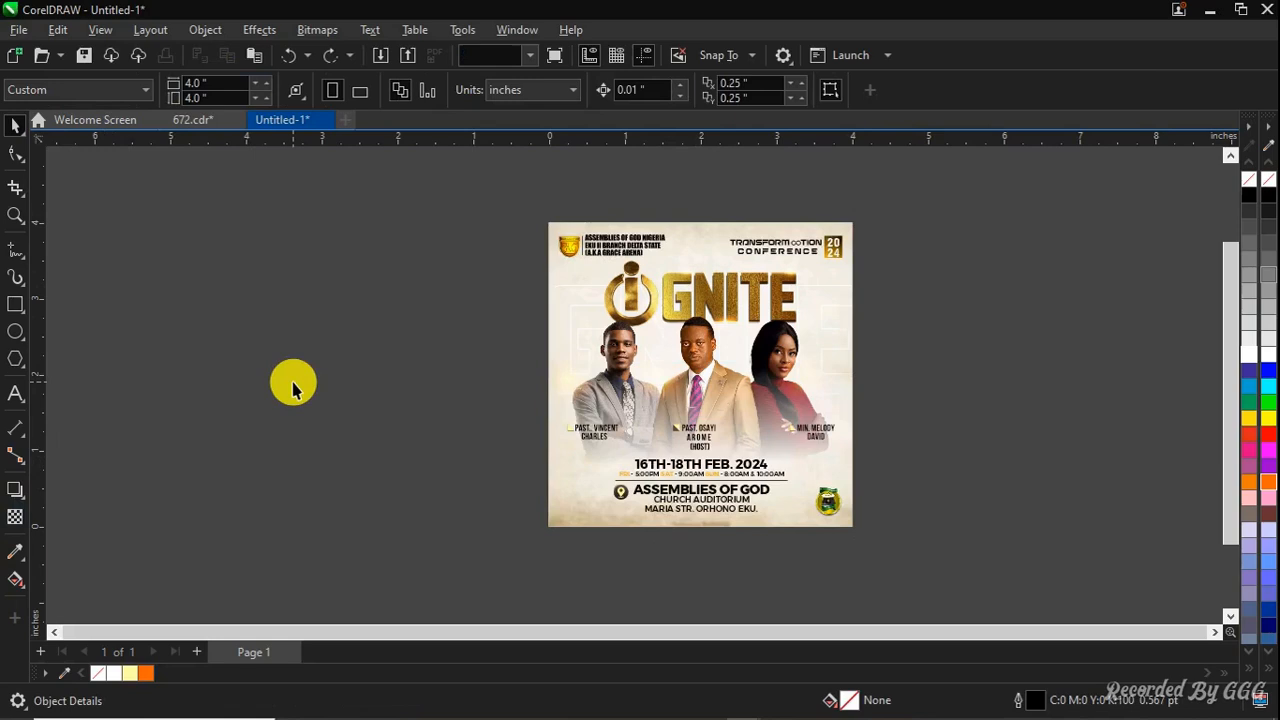
click(293, 387)
key(F4)
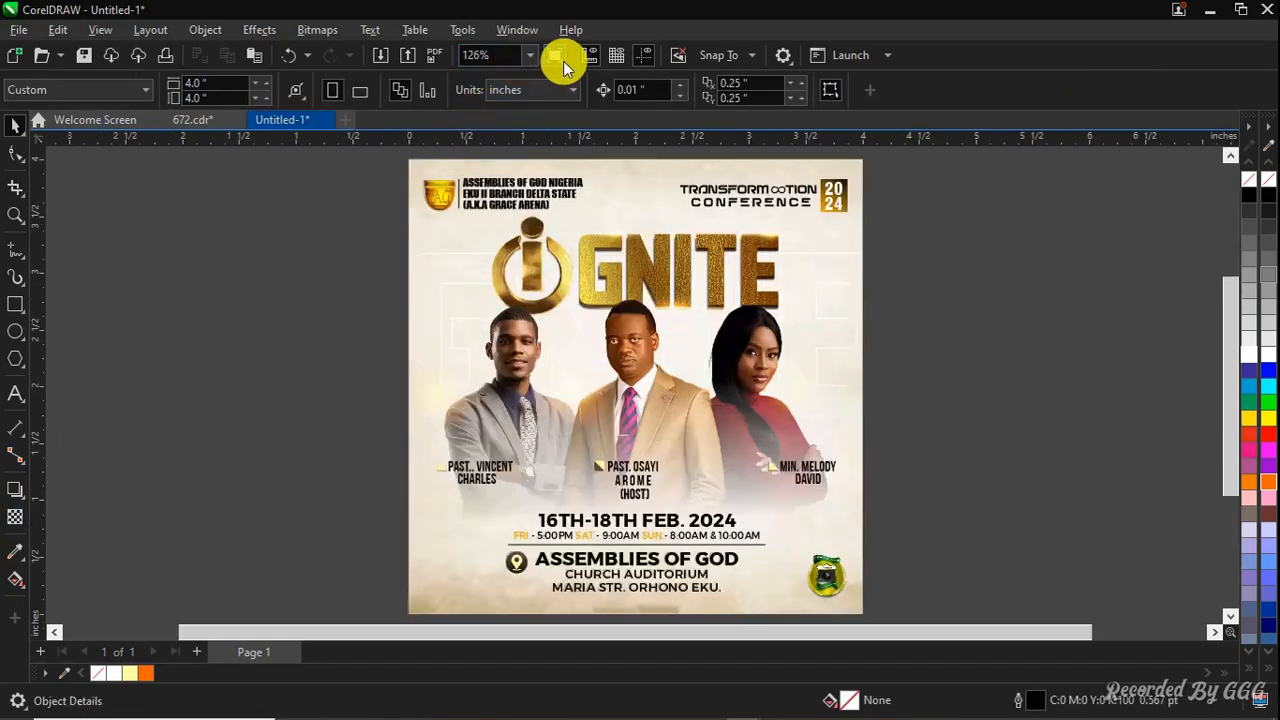
key(F9)
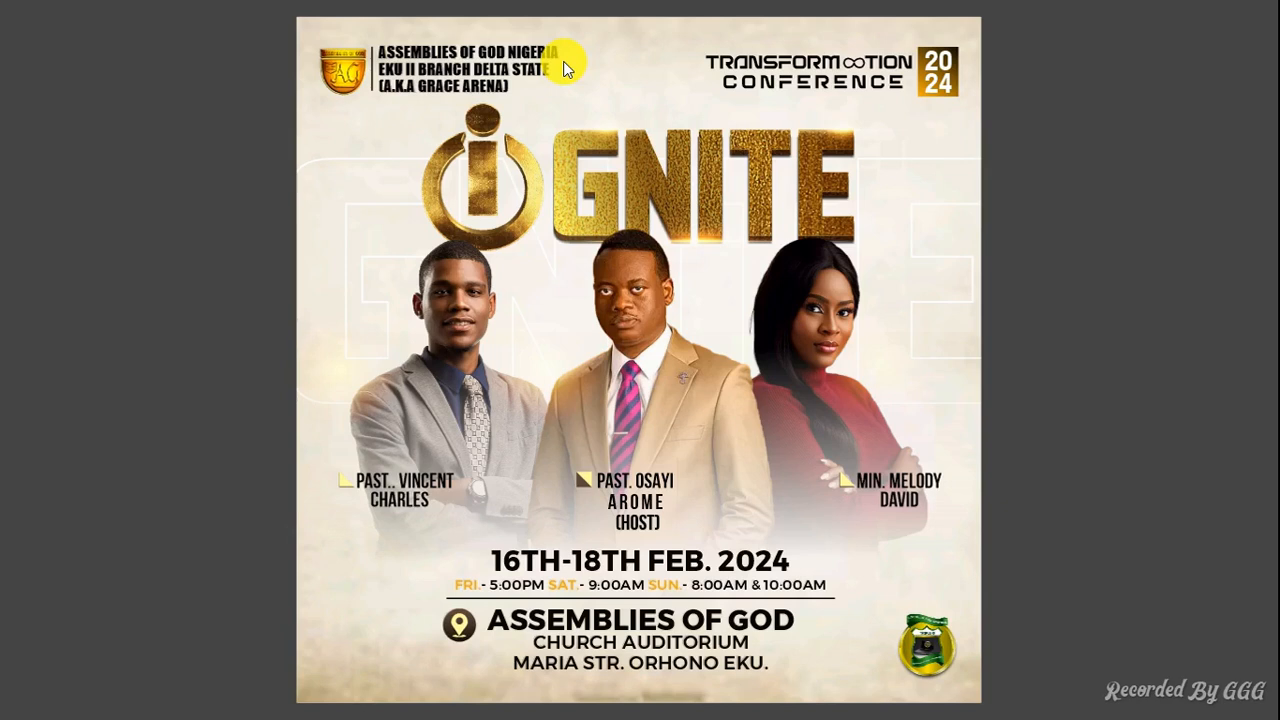